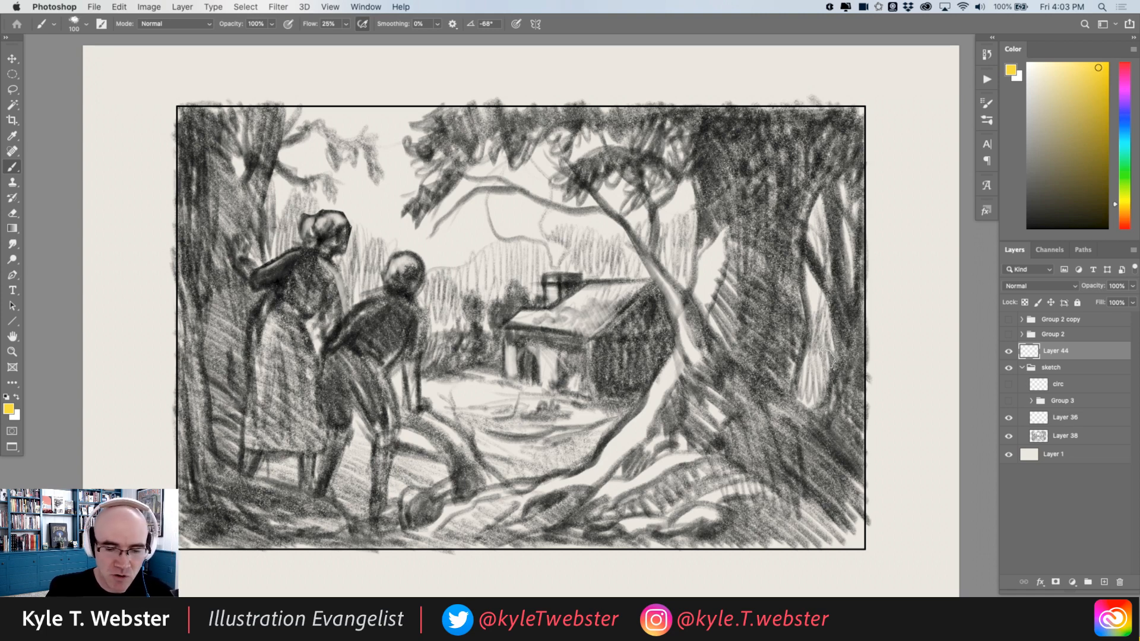
Show the Group 3 composition guides over the sketch, expand the group and hide Layer 39 inside it.
{"action": "left_click", "coordinate": [1008, 401]}
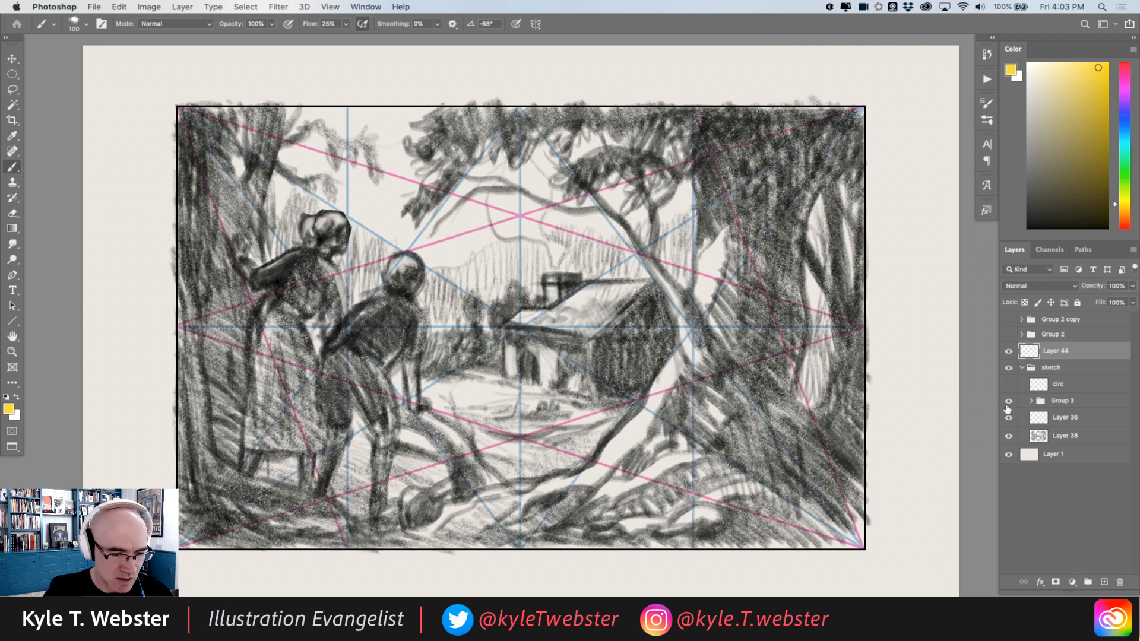
{"action": "left_click", "coordinate": [1031, 401]}
{"action": "left_click", "coordinate": [1009, 418]}
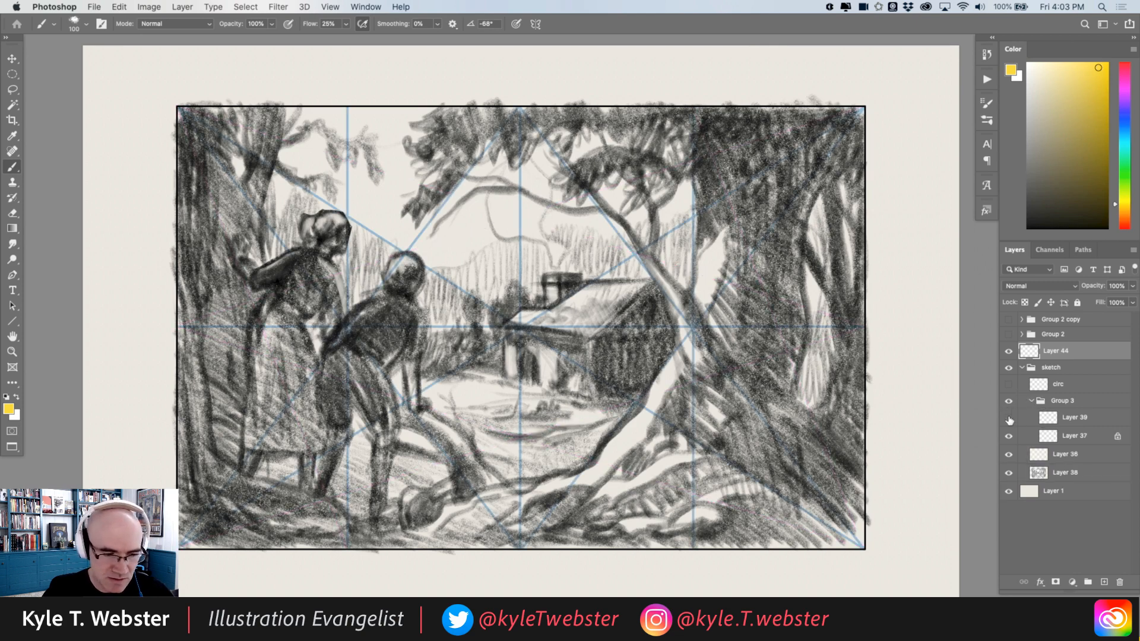
{"action": "left_click_drag", "start_coordinate": [498, 380], "coordinate": [478, 376]}
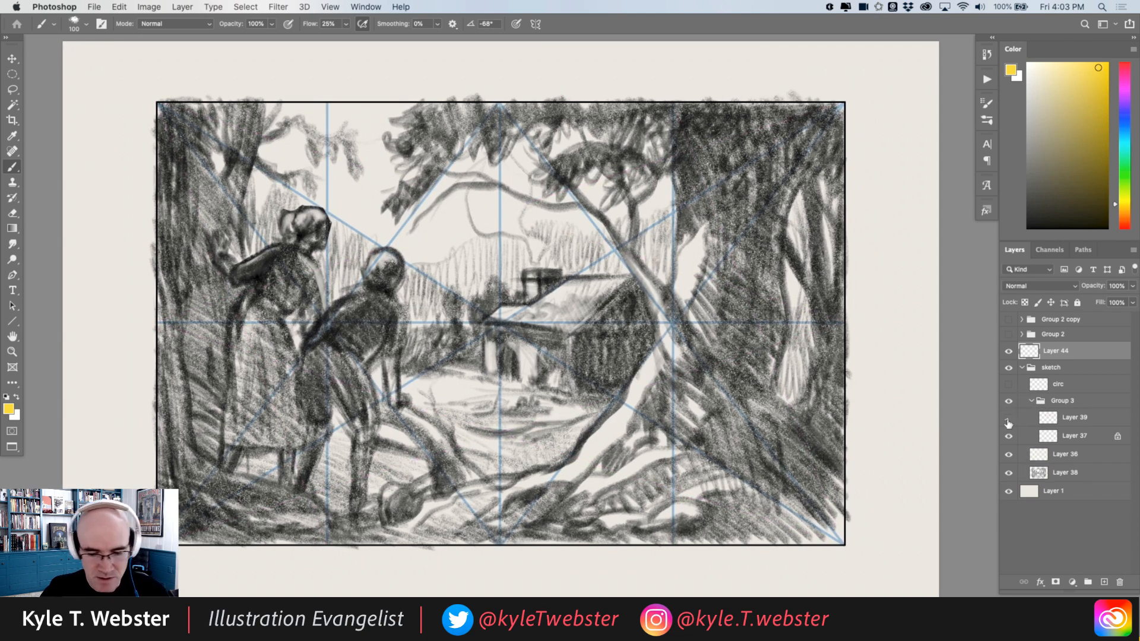
Set the opacity of Layer 37, the blue guide lines, to 100%.
{"action": "left_click", "coordinate": [1072, 436]}
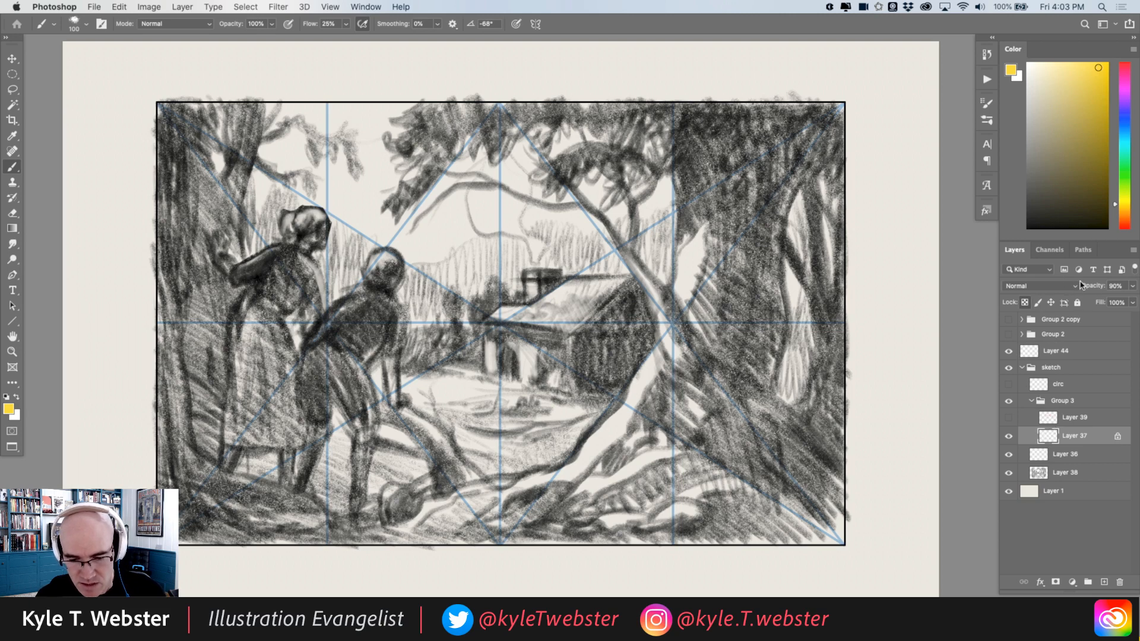
{"action": "left_click", "coordinate": [1116, 287]}
{"action": "type", "text": "100"}
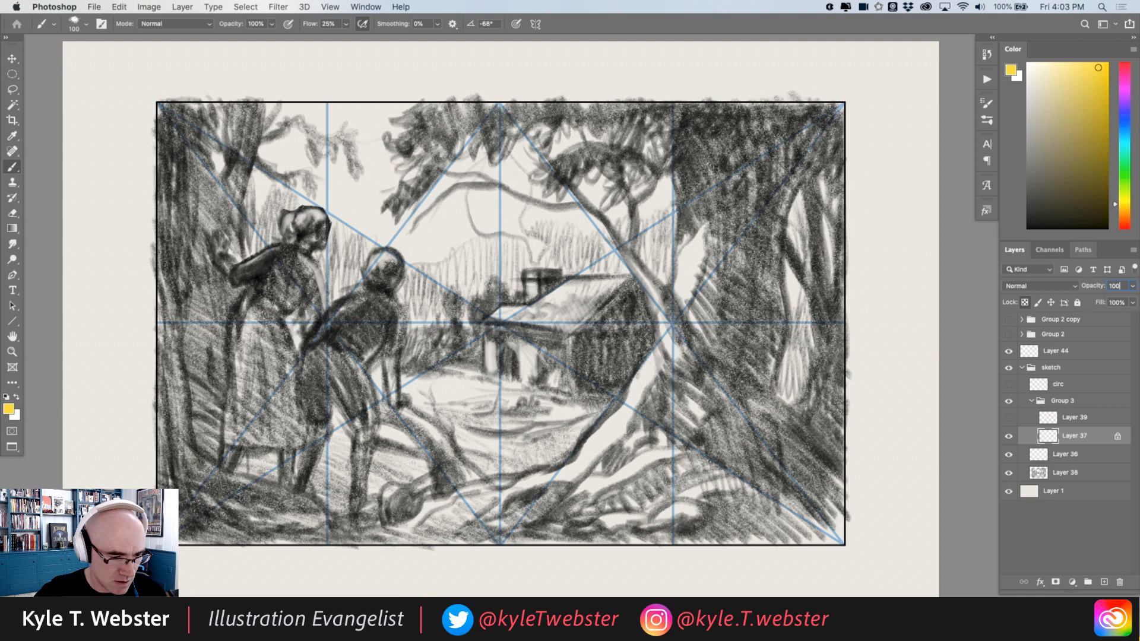
{"action": "key", "text": "Return"}
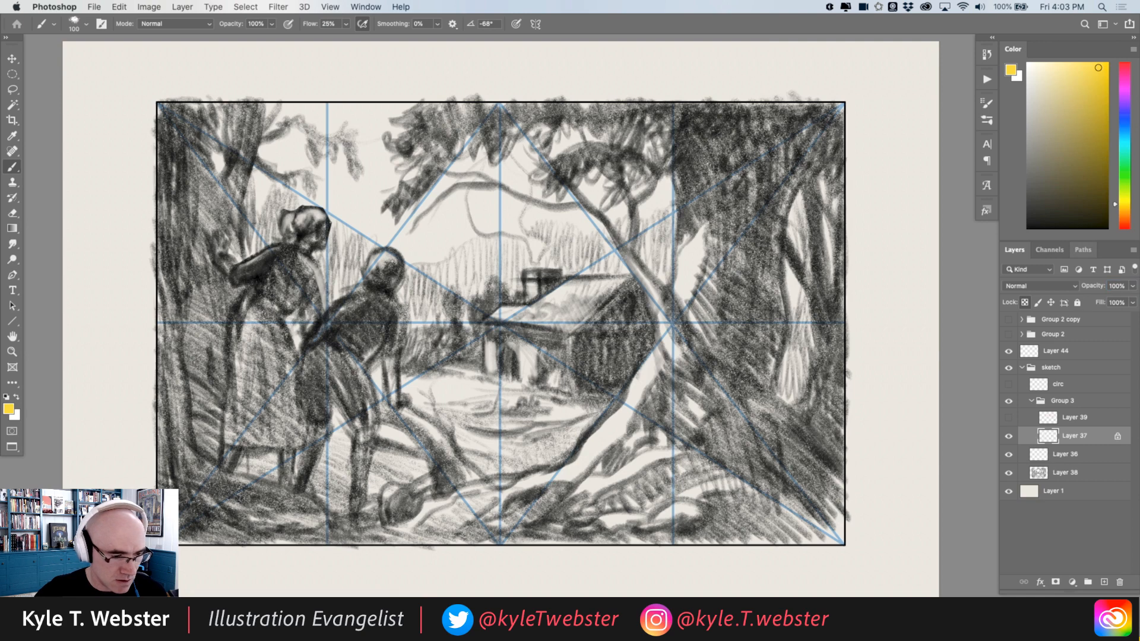
Change the Group 3 blend mode to Pass Through so the guide lines stand out over the sketch.
{"action": "left_click", "coordinate": [1009, 419]}
{"action": "left_click", "coordinate": [1009, 419]}
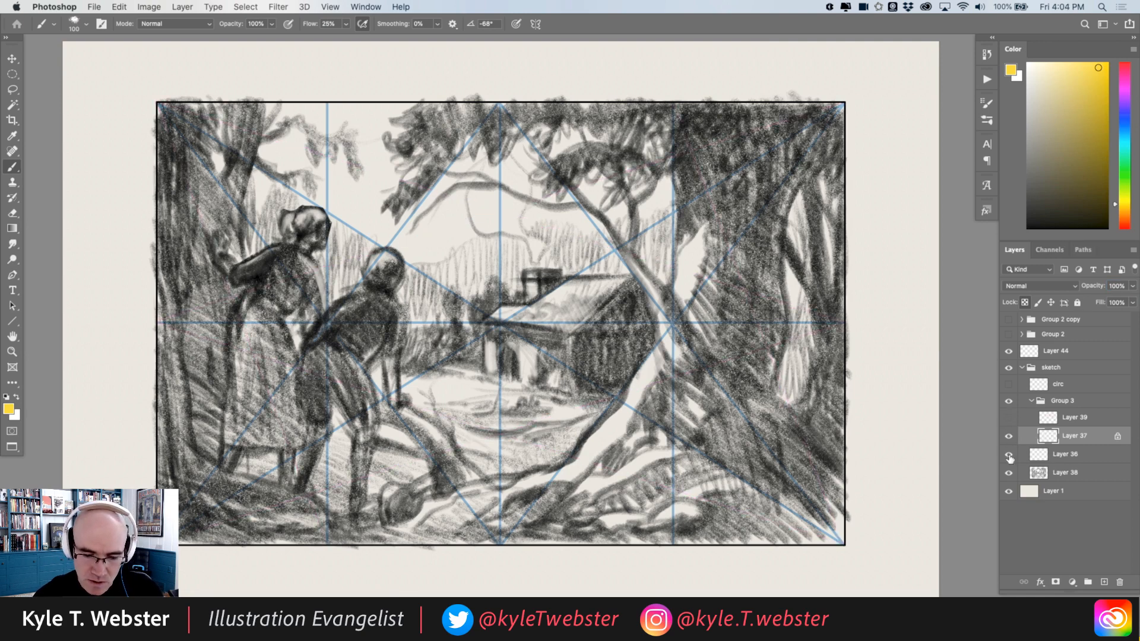
{"action": "left_click", "coordinate": [1009, 454]}
{"action": "left_click", "coordinate": [1009, 454]}
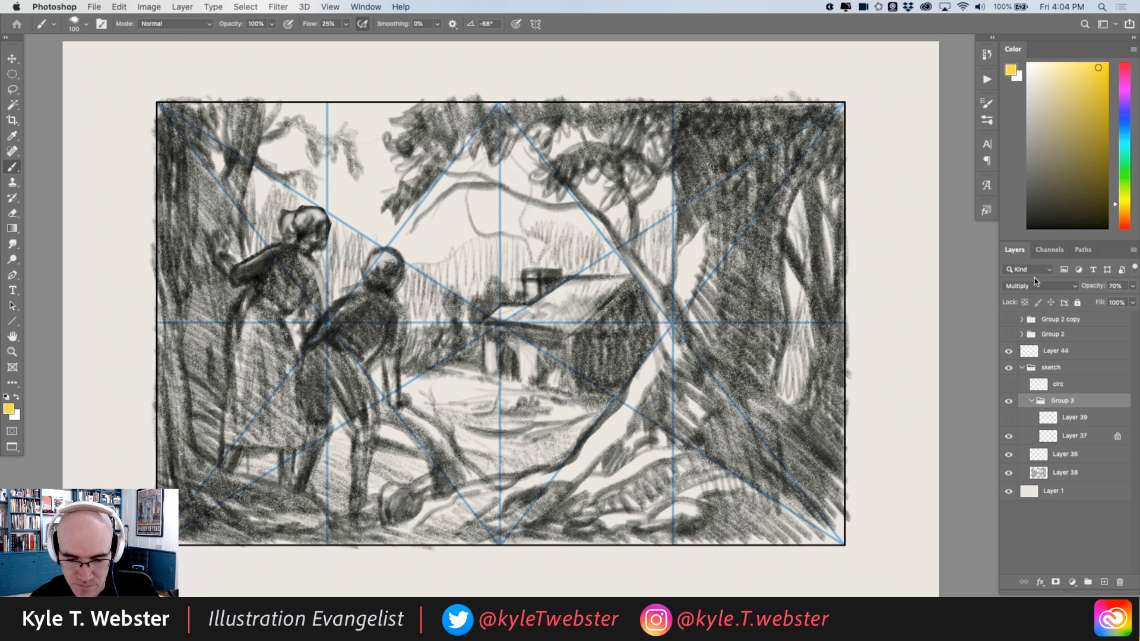
{"action": "left_click", "coordinate": [1047, 400]}
{"action": "left_click", "coordinate": [1038, 286]}
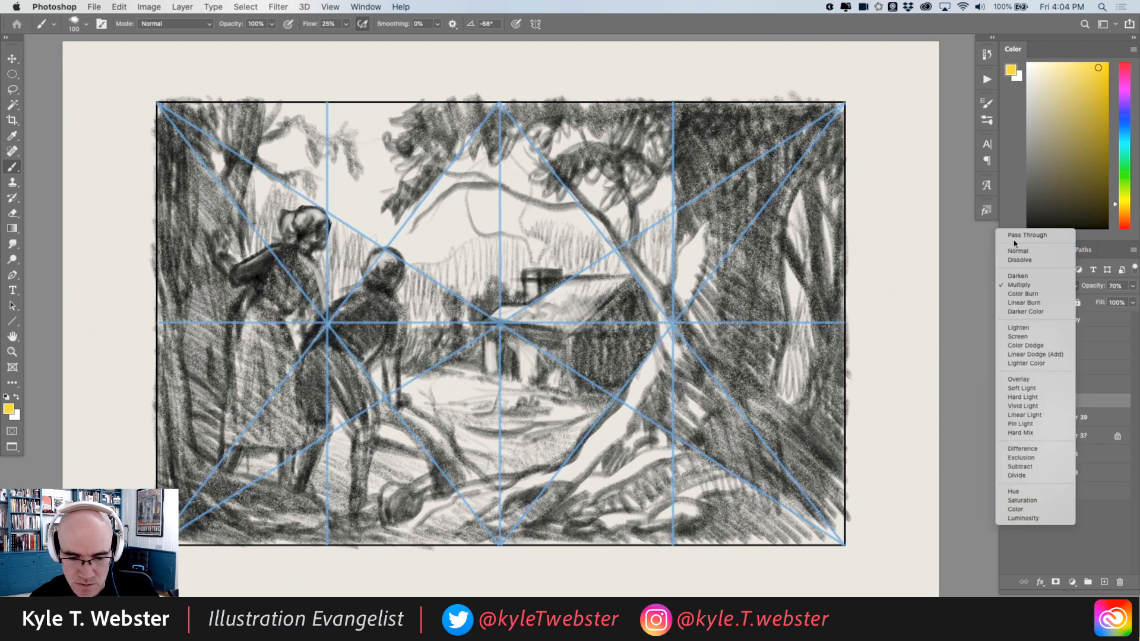
{"action": "left_click", "coordinate": [1016, 238]}
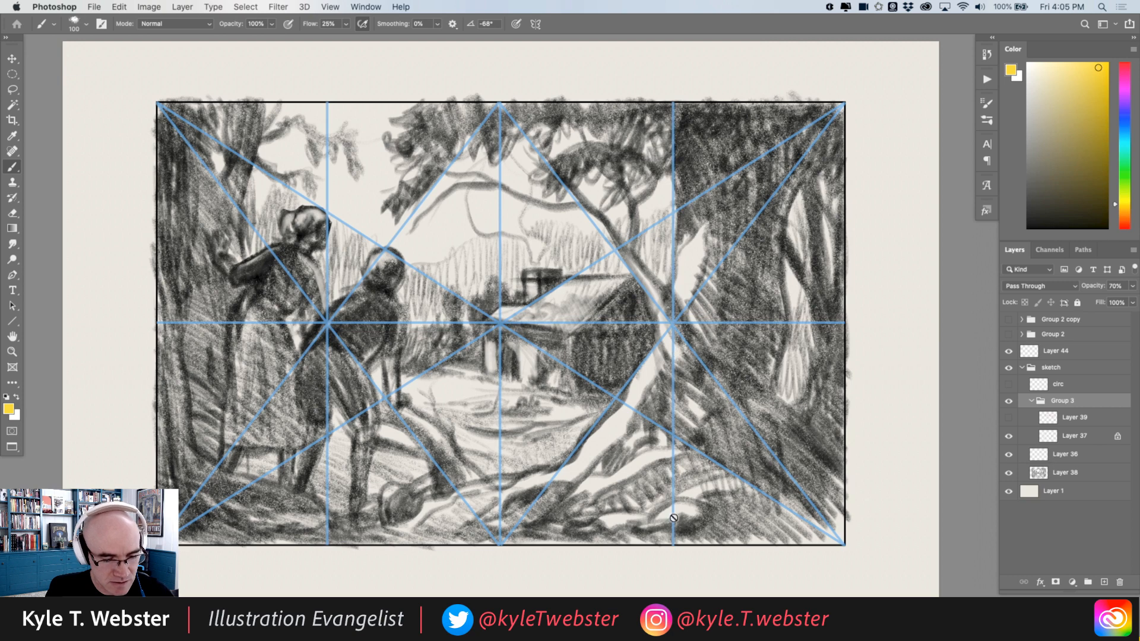
{"action": "left_click", "coordinate": [636, 137]}
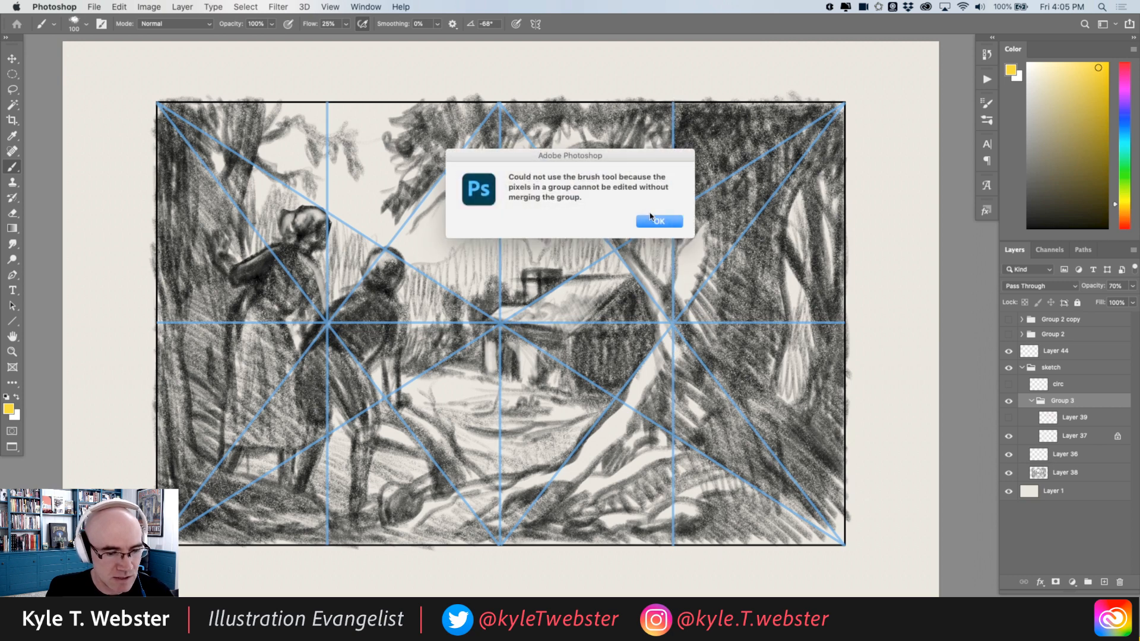
{"action": "left_click", "coordinate": [662, 221]}
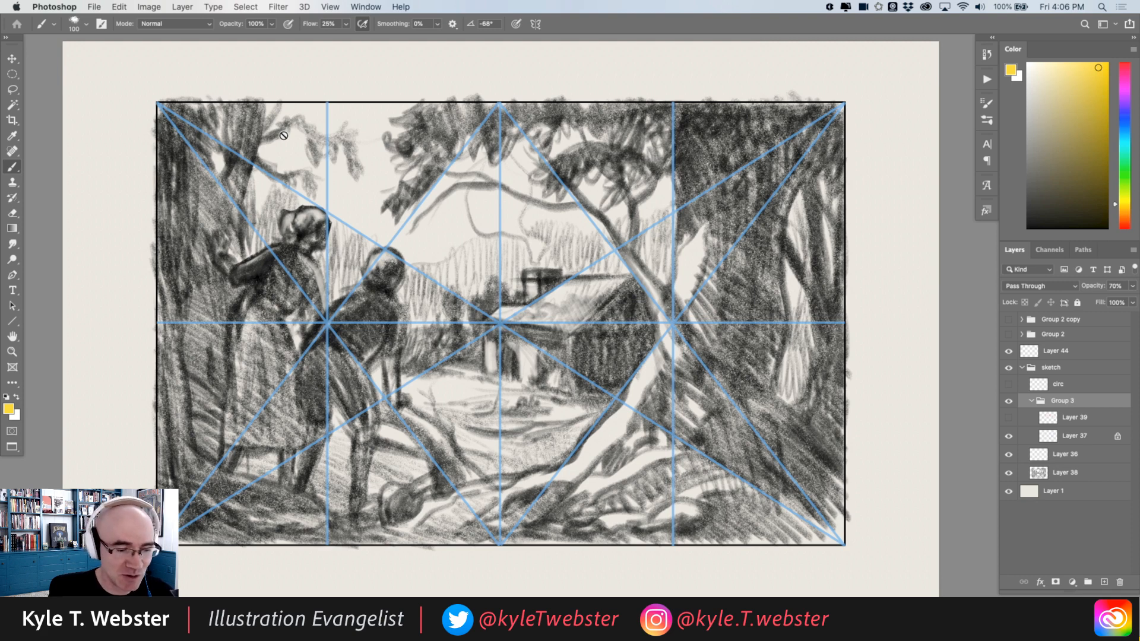
Add a new layer inside Group 3 and select the Adobe Live brush from the AdobeLive brush folder.
{"action": "left_click", "coordinate": [1009, 401]}
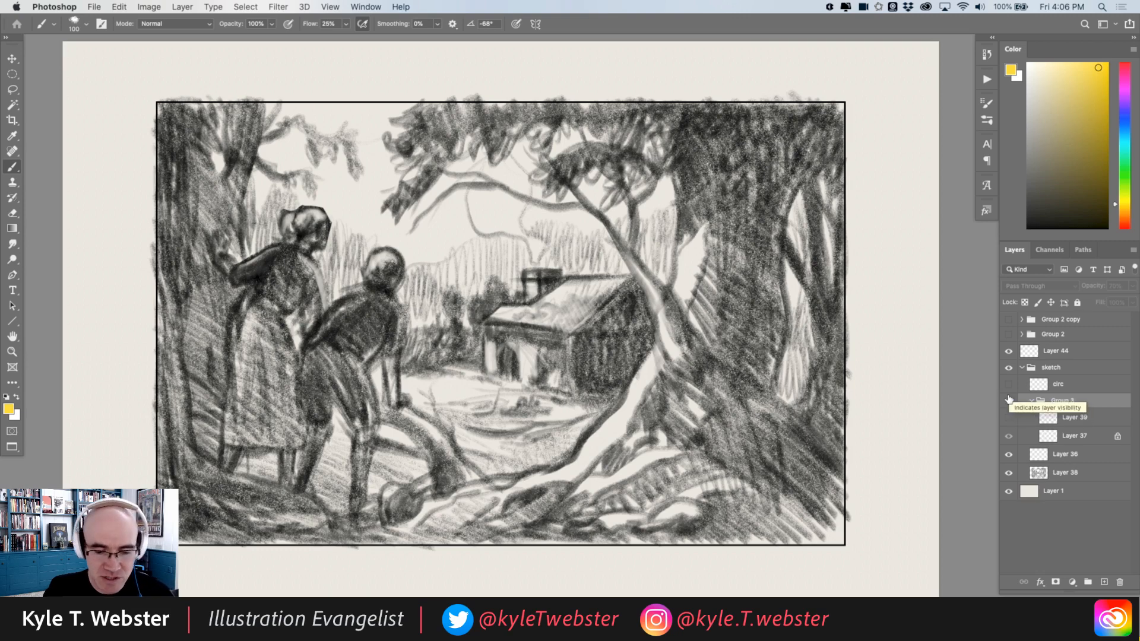
{"action": "left_click", "coordinate": [1009, 402]}
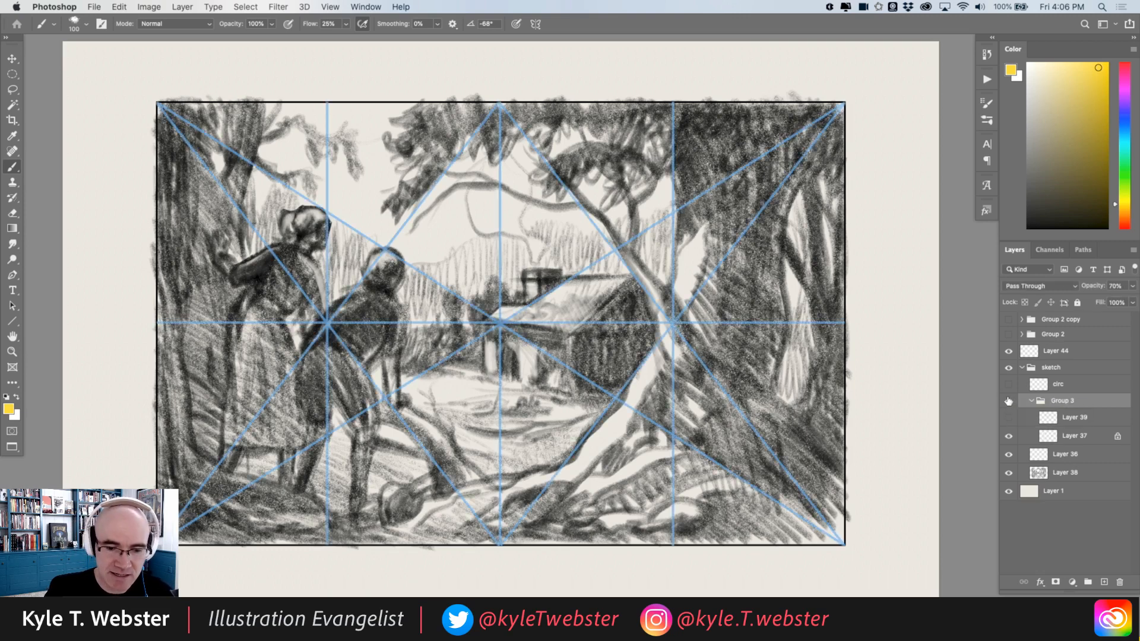
{"action": "left_click", "coordinate": [1104, 583]}
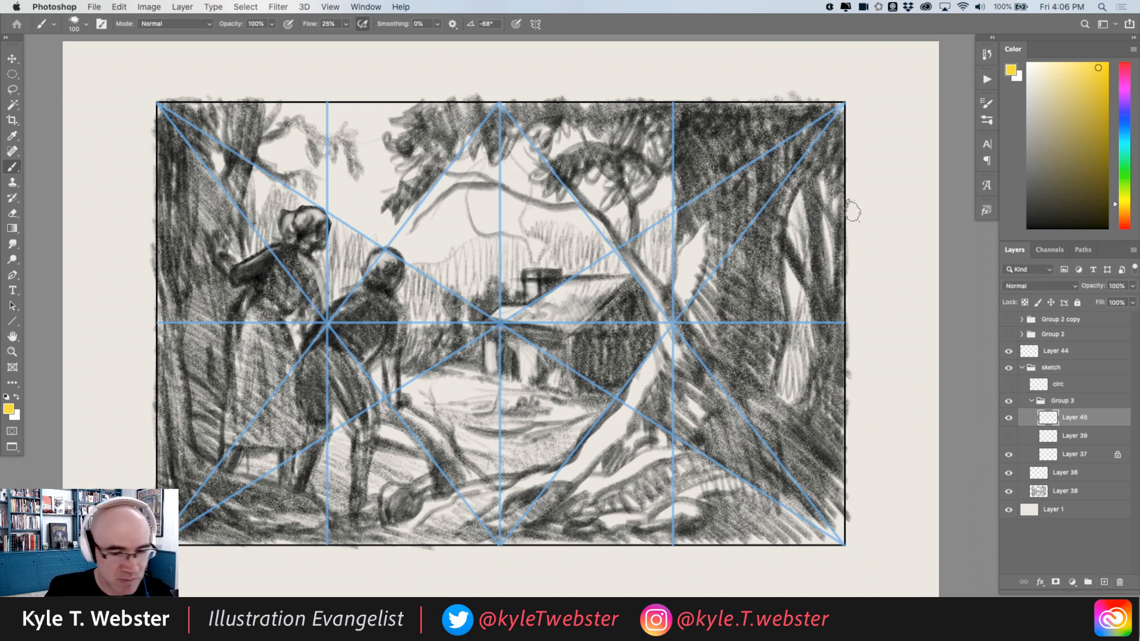
{"action": "left_click", "coordinate": [987, 120]}
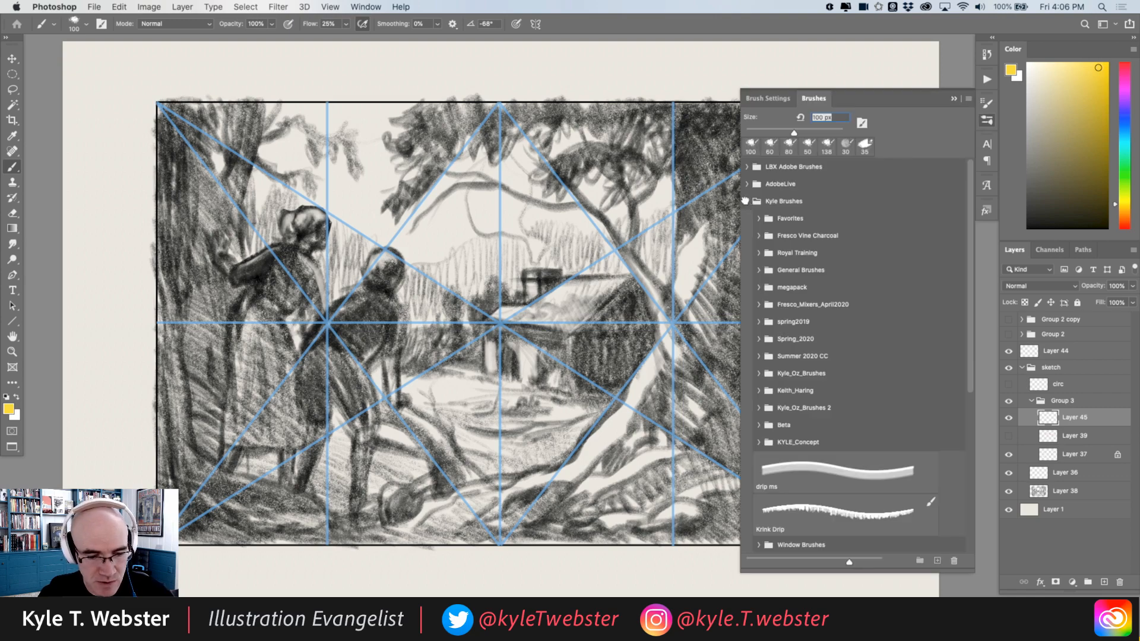
{"action": "left_click", "coordinate": [747, 201]}
{"action": "left_click", "coordinate": [747, 183]}
{"action": "left_click", "coordinate": [797, 217]}
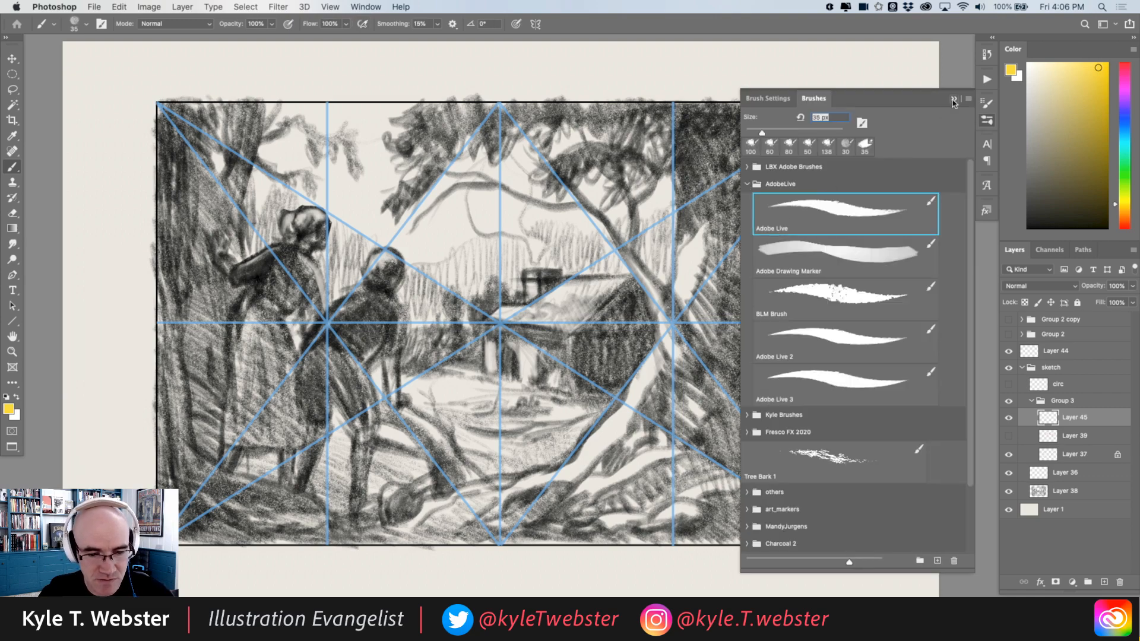
{"action": "left_click", "coordinate": [954, 101]}
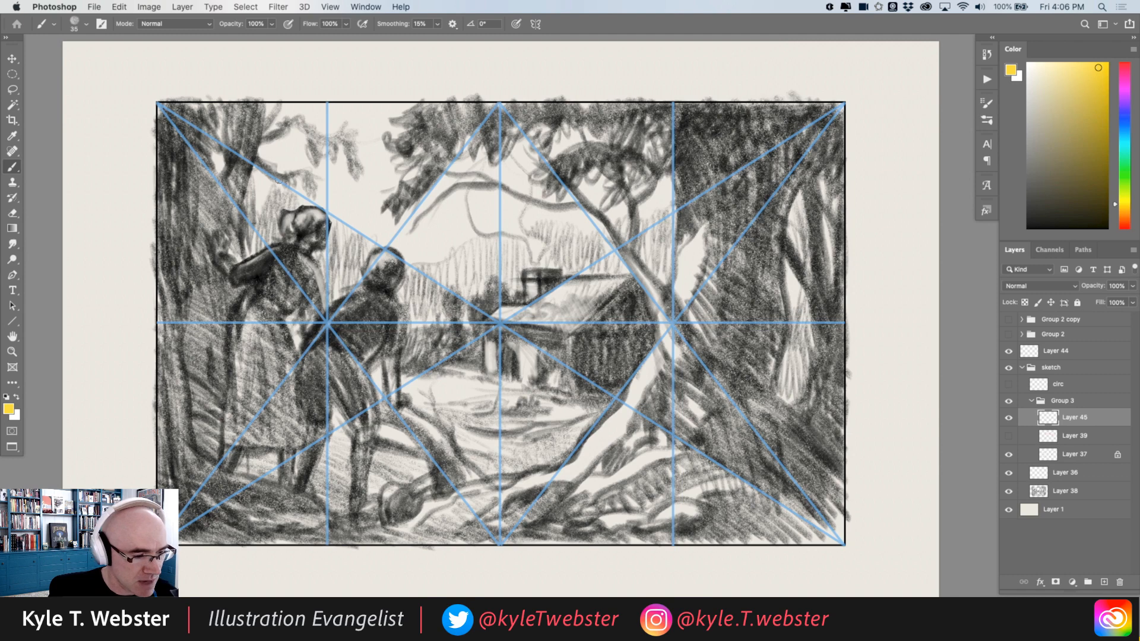
{"action": "left_click_drag", "start_coordinate": [278, 181], "coordinate": [425, 272]}
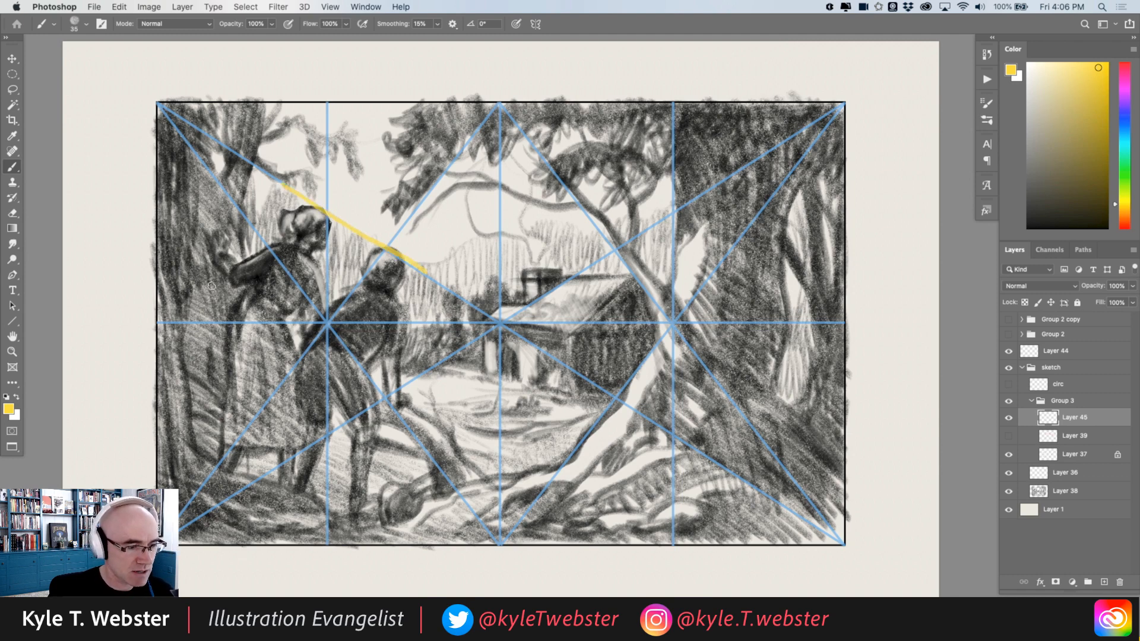
{"action": "key", "text": "super+z"}
{"action": "left_click_drag", "start_coordinate": [278, 179], "coordinate": [416, 268]}
{"action": "key", "text": "super+z"}
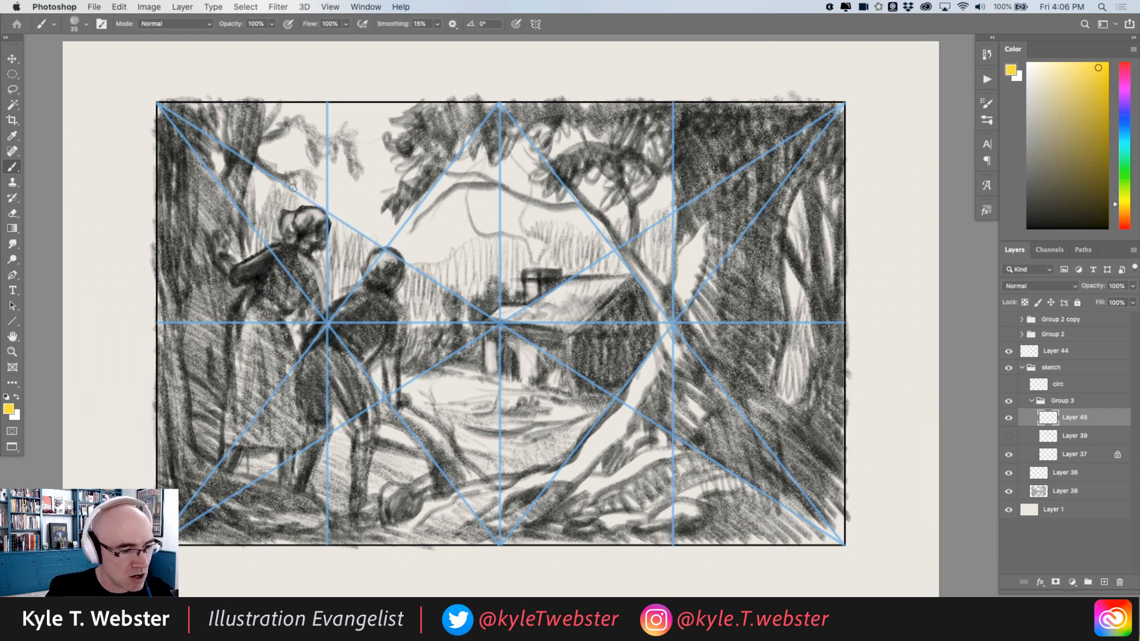
Trace in yellow the two diagonals converging on the cottage over the figures' heads and along the roof, and outline the doorway.
{"action": "mouse_move", "coordinate": [289, 187]}
{"action": "left_mouse_down"}
{"action": "mouse_move", "coordinate": [502, 325]}
{"action": "mouse_move", "coordinate": [496, 343]}
{"action": "mouse_move", "coordinate": [504, 335]}
{"action": "left_mouse_up"}
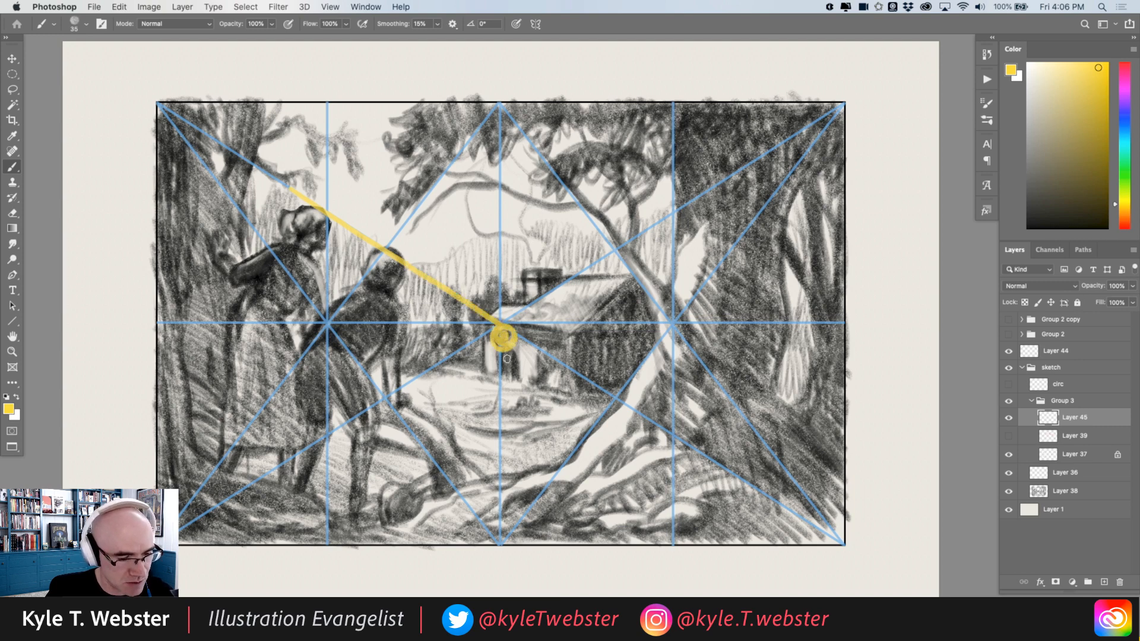
{"action": "mouse_move", "coordinate": [514, 379]}
{"action": "left_mouse_down"}
{"action": "mouse_move", "coordinate": [497, 371]}
{"action": "mouse_move", "coordinate": [495, 343]}
{"action": "left_mouse_up"}
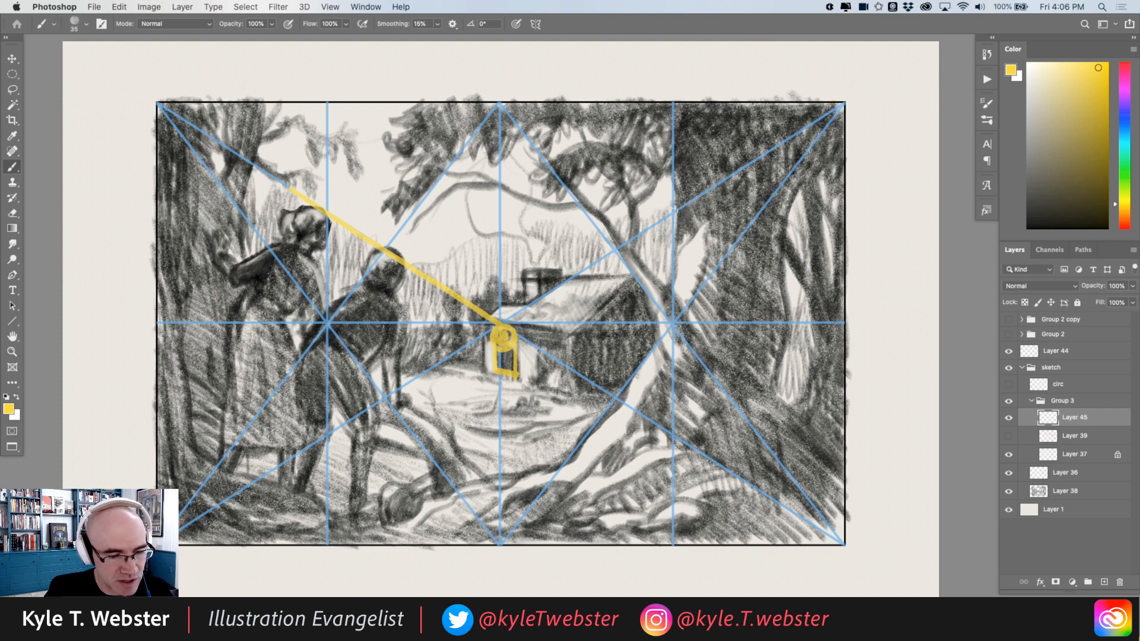
{"action": "mouse_move", "coordinate": [660, 223]}
{"action": "left_mouse_down"}
{"action": "mouse_move", "coordinate": [533, 305]}
{"action": "mouse_move", "coordinate": [590, 303]}
{"action": "left_mouse_up"}
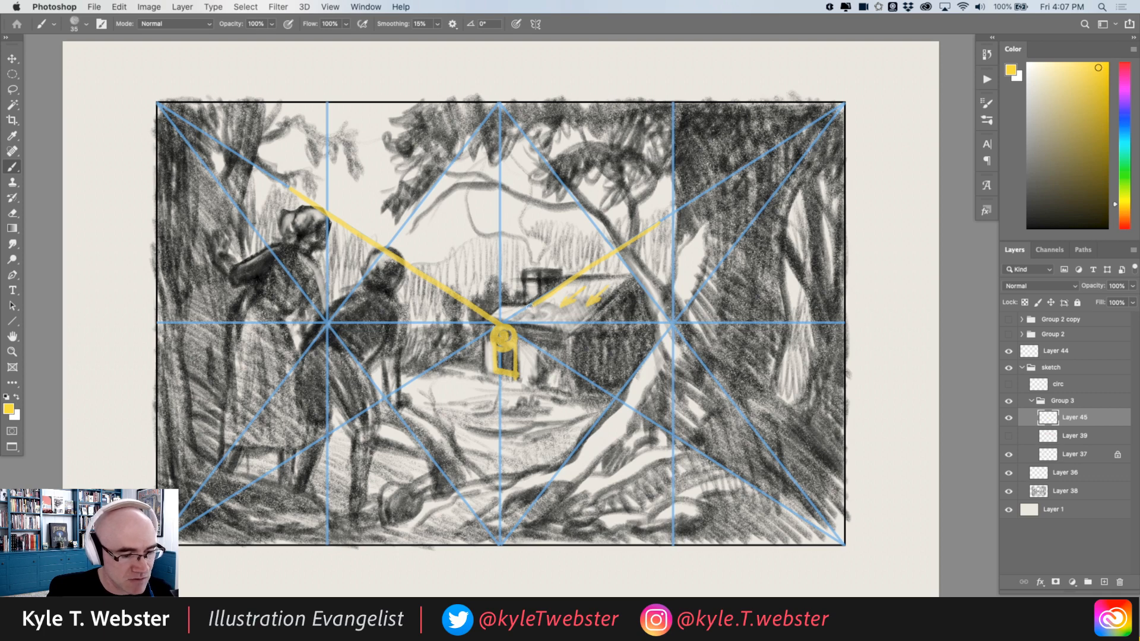
Try circling the cottage doorway and marking the cottage's front edge and roofline in yellow, and undo those marks.
{"action": "mouse_move", "coordinate": [531, 307]}
{"action": "left_mouse_down"}
{"action": "mouse_move", "coordinate": [468, 364]}
{"action": "mouse_move", "coordinate": [542, 325]}
{"action": "mouse_move", "coordinate": [520, 304]}
{"action": "left_mouse_up"}
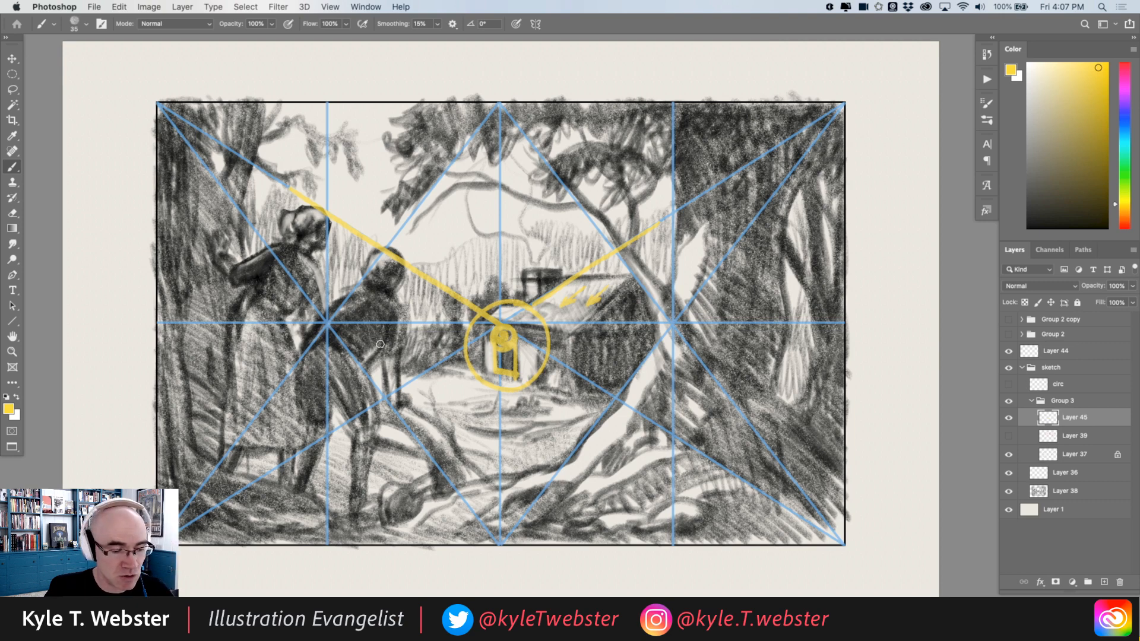
{"action": "left_click_drag", "start_coordinate": [482, 280], "coordinate": [480, 392]}
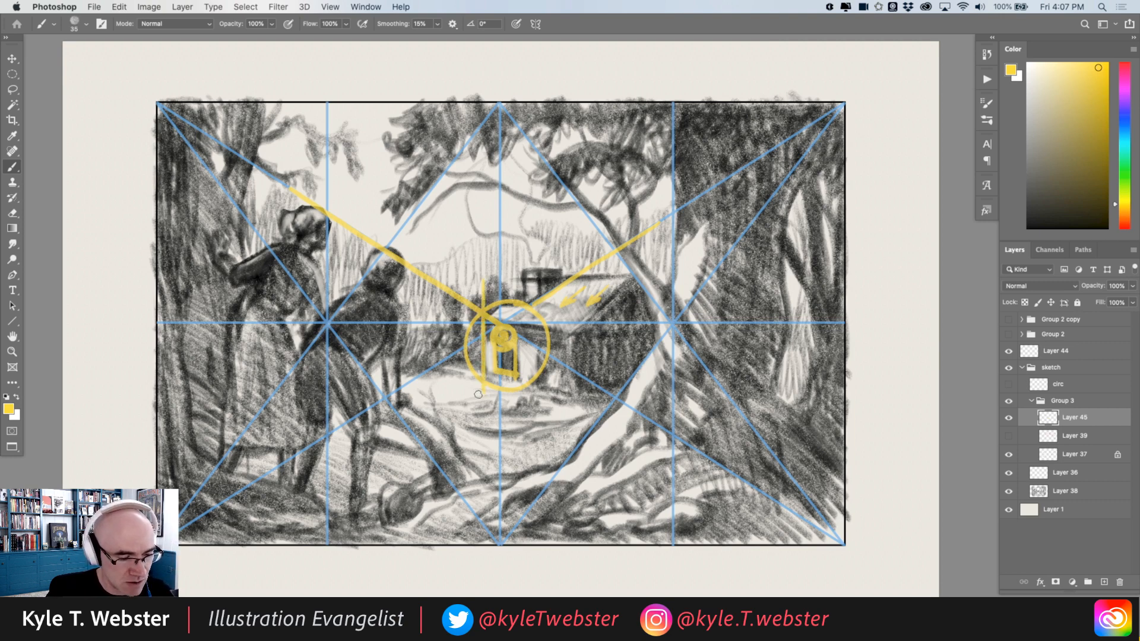
{"action": "left_click_drag", "start_coordinate": [485, 288], "coordinate": [649, 283]}
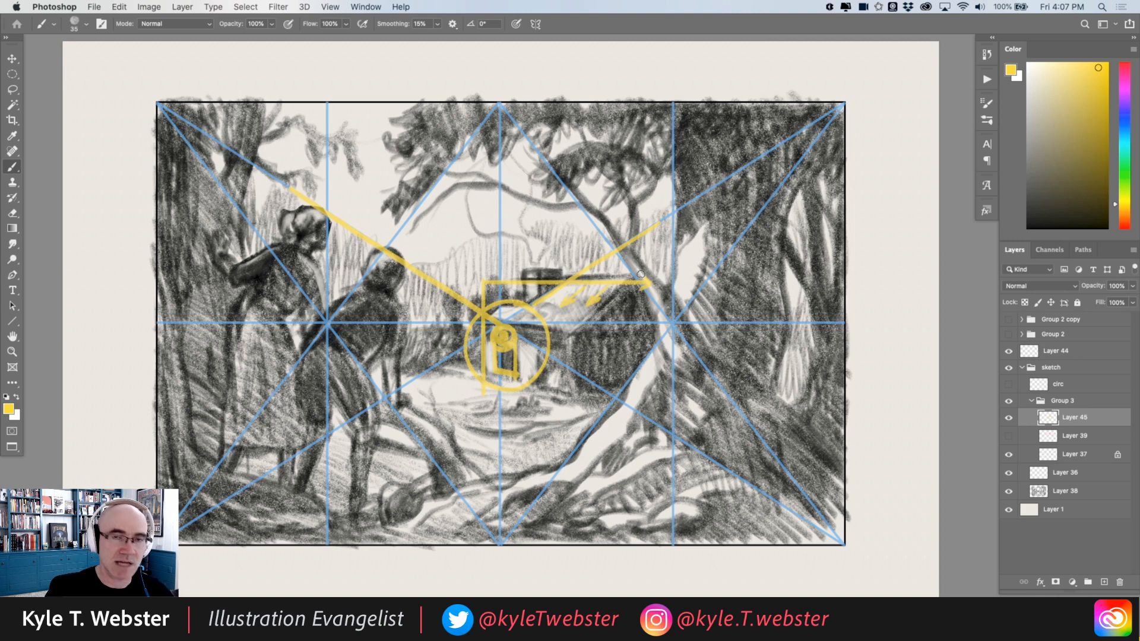
{"action": "left_click_drag", "start_coordinate": [500, 344], "coordinate": [498, 342]}
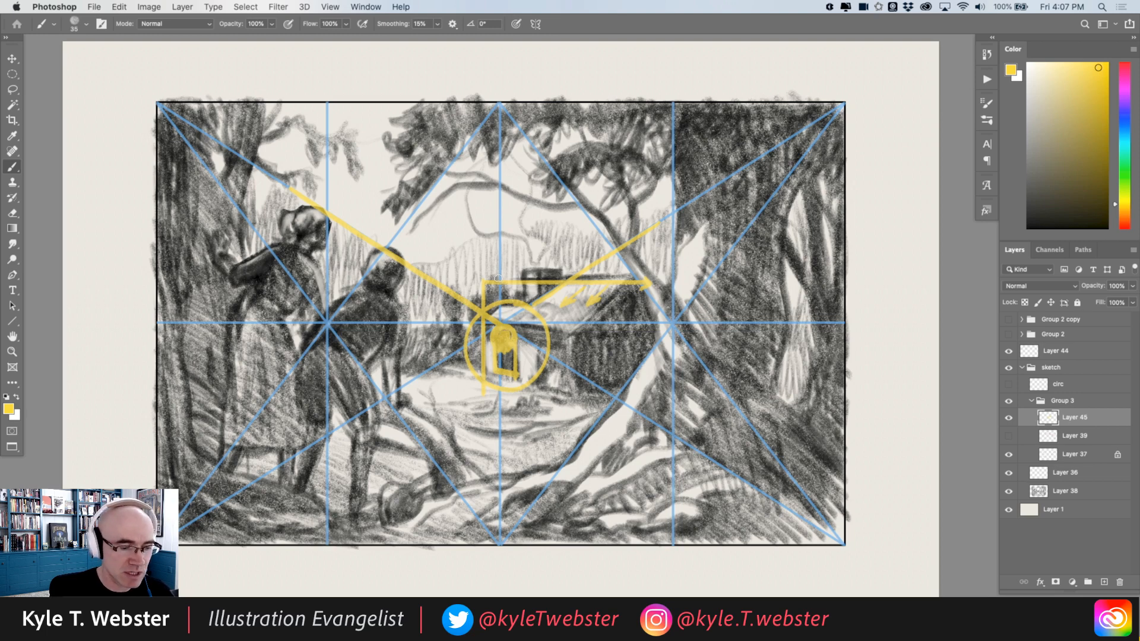
{"action": "key", "text": "super+z"}
{"action": "key", "text": "super+z"}
{"action": "key", "text": "super+z"}
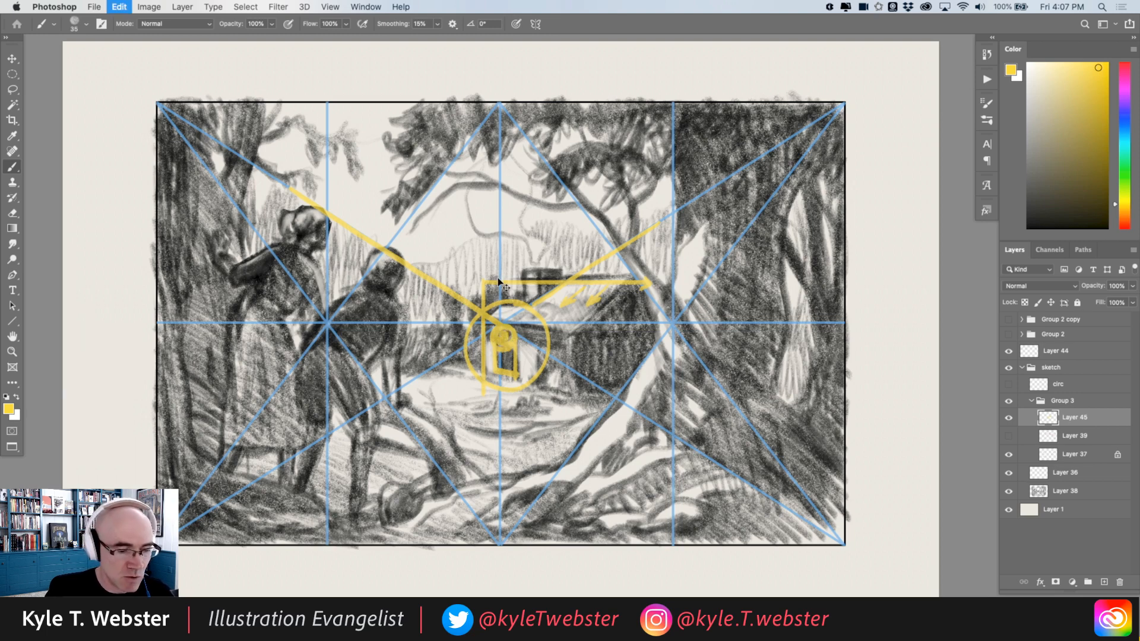
{"action": "key", "text": "super+z"}
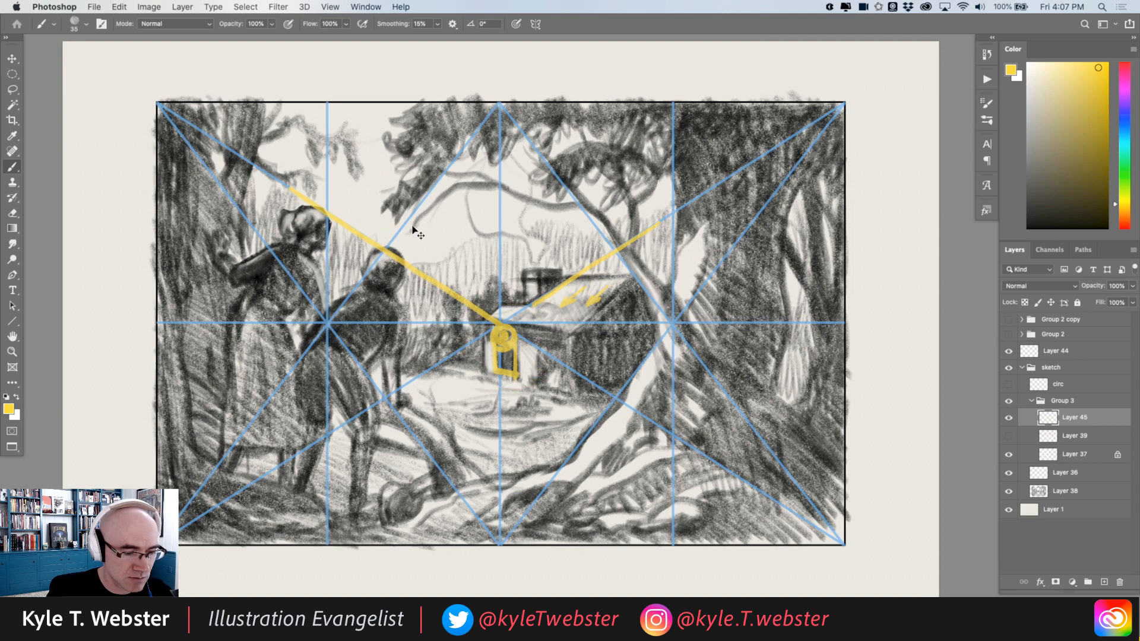
Try a front-facing cottage outline with a gabled roof centred on the doorway, and undo it.
{"action": "mouse_move", "coordinate": [580, 296]}
{"action": "left_mouse_down"}
{"action": "mouse_move", "coordinate": [437, 299]}
{"action": "mouse_move", "coordinate": [442, 387]}
{"action": "mouse_move", "coordinate": [573, 343]}
{"action": "mouse_move", "coordinate": [572, 388]}
{"action": "mouse_move", "coordinate": [444, 386]}
{"action": "left_mouse_up"}
{"action": "mouse_move", "coordinate": [568, 292]}
{"action": "left_mouse_down"}
{"action": "mouse_move", "coordinate": [498, 255]}
{"action": "mouse_move", "coordinate": [432, 300]}
{"action": "left_mouse_up"}
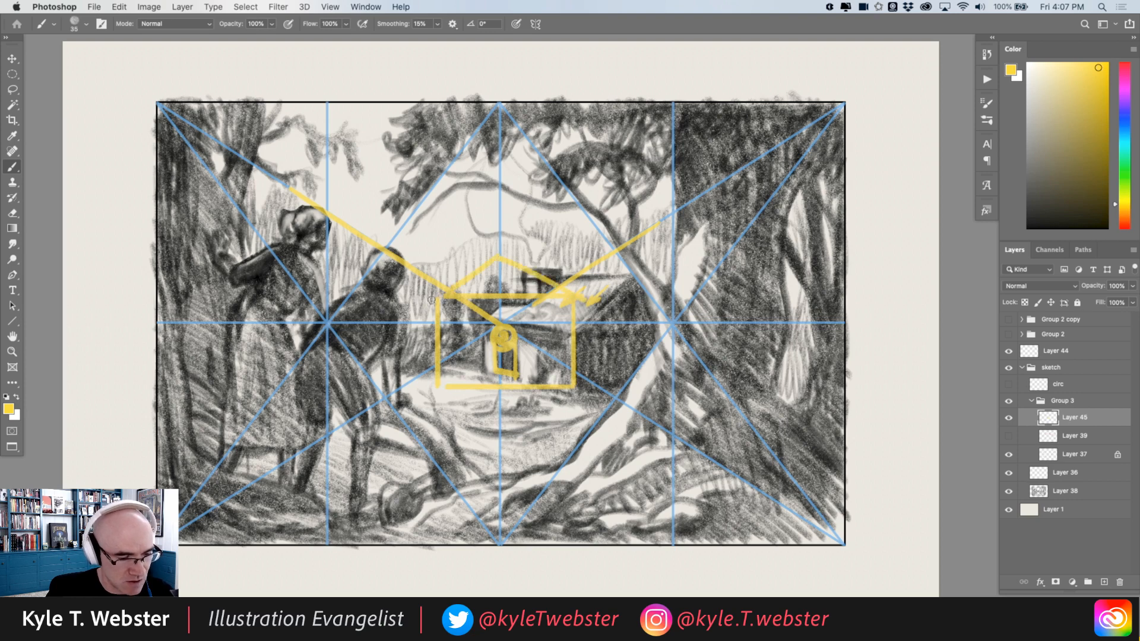
{"action": "key", "text": "super+z"}
{"action": "key", "text": "super+z"}
{"action": "key", "text": "super+z"}
{"action": "key", "text": "super+z"}
{"action": "key", "text": "super+z"}
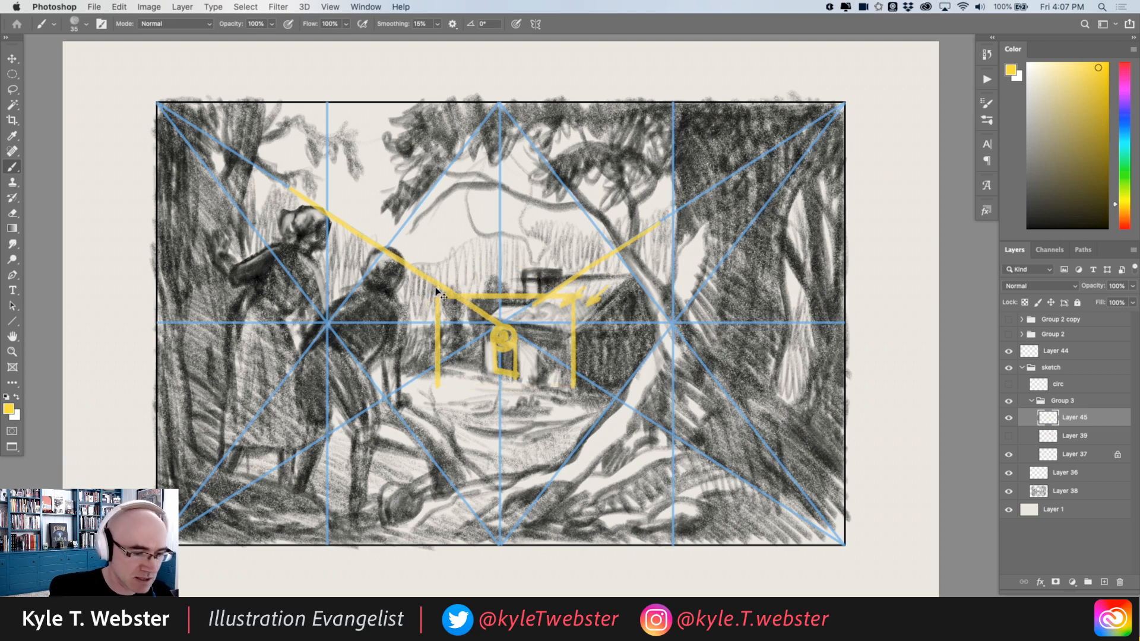
{"action": "key", "text": "super+z"}
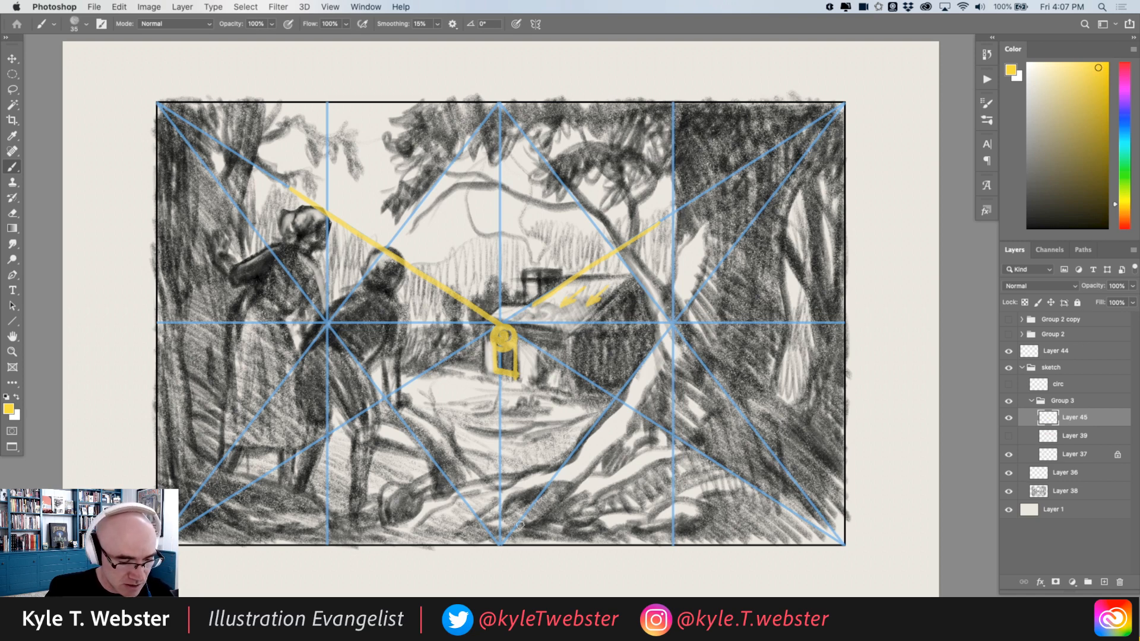
Trace in yellow the diagonal from the frame's bottom centre up to the leaning tree trunk, and hide the Group 3 guides.
{"action": "left_click_drag", "start_coordinate": [503, 542], "coordinate": [844, 102]}
{"action": "key", "text": "super+z"}
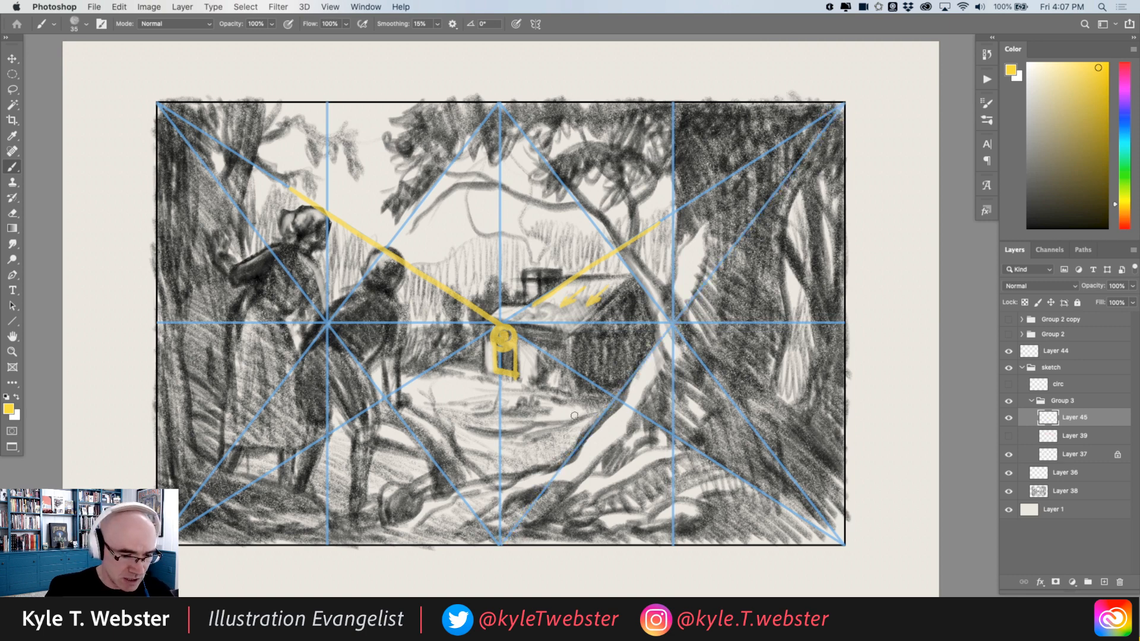
{"action": "left_click_drag", "start_coordinate": [503, 543], "coordinate": [672, 322]}
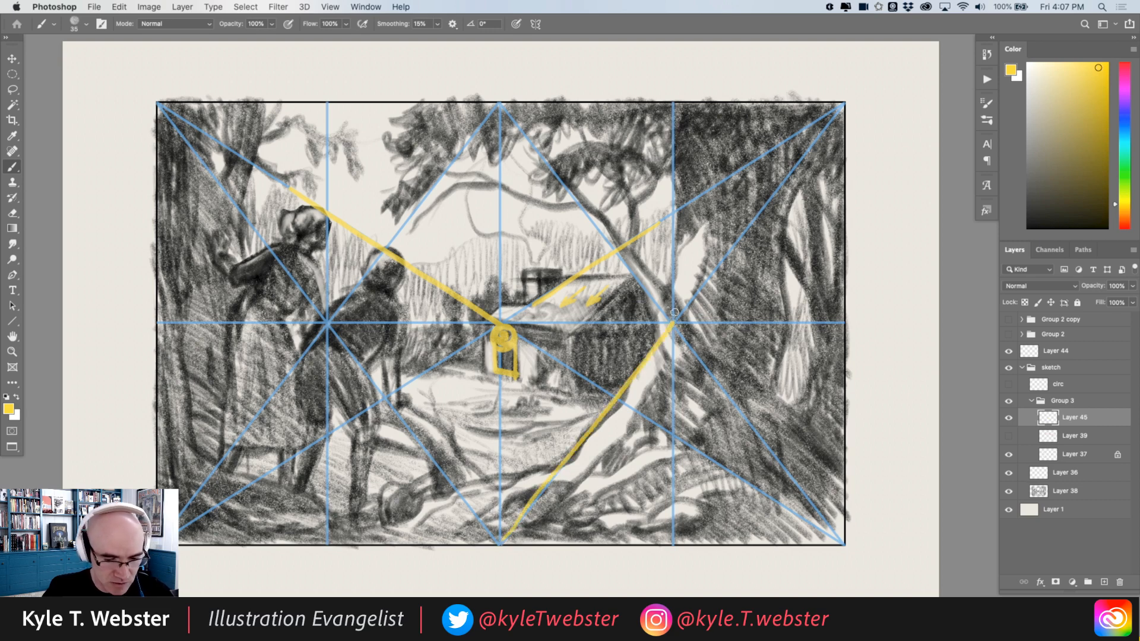
{"action": "left_click", "coordinate": [1008, 401]}
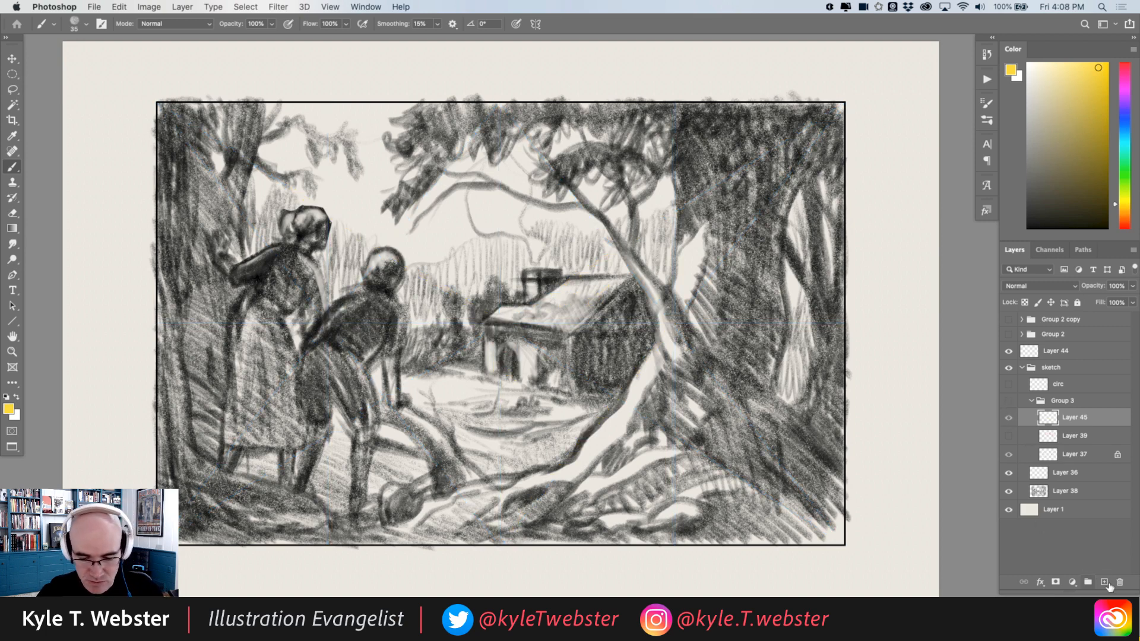
Show the Group 3 guides, and undo the new layer and the thick yellow stroke along the leaning trunk.
{"action": "left_click", "coordinate": [1106, 583]}
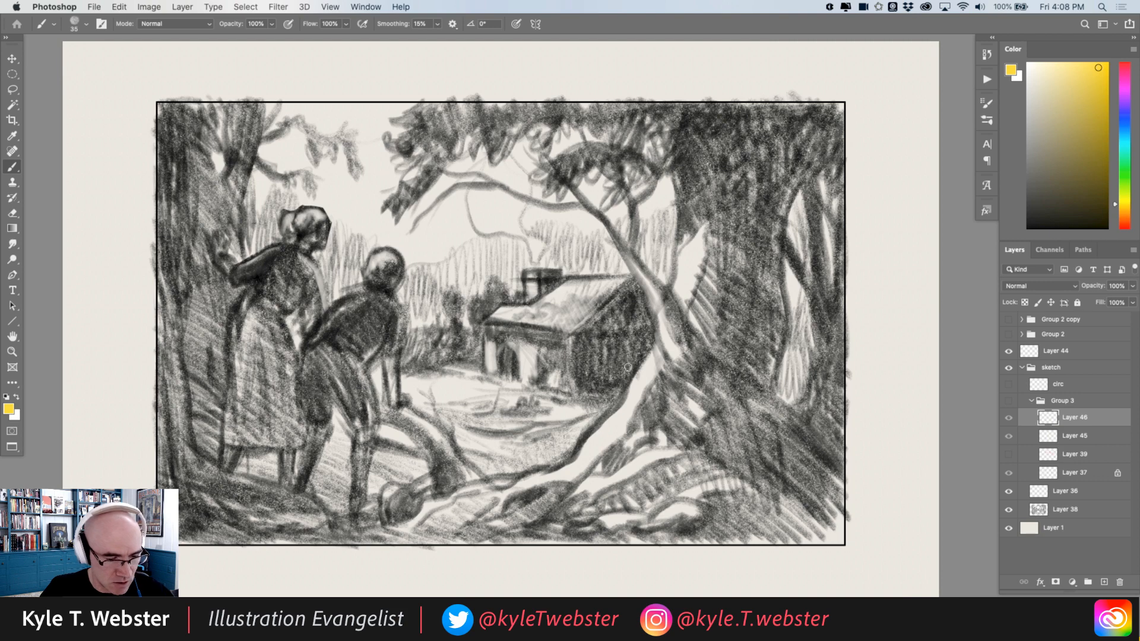
{"action": "left_click", "coordinate": [1008, 402]}
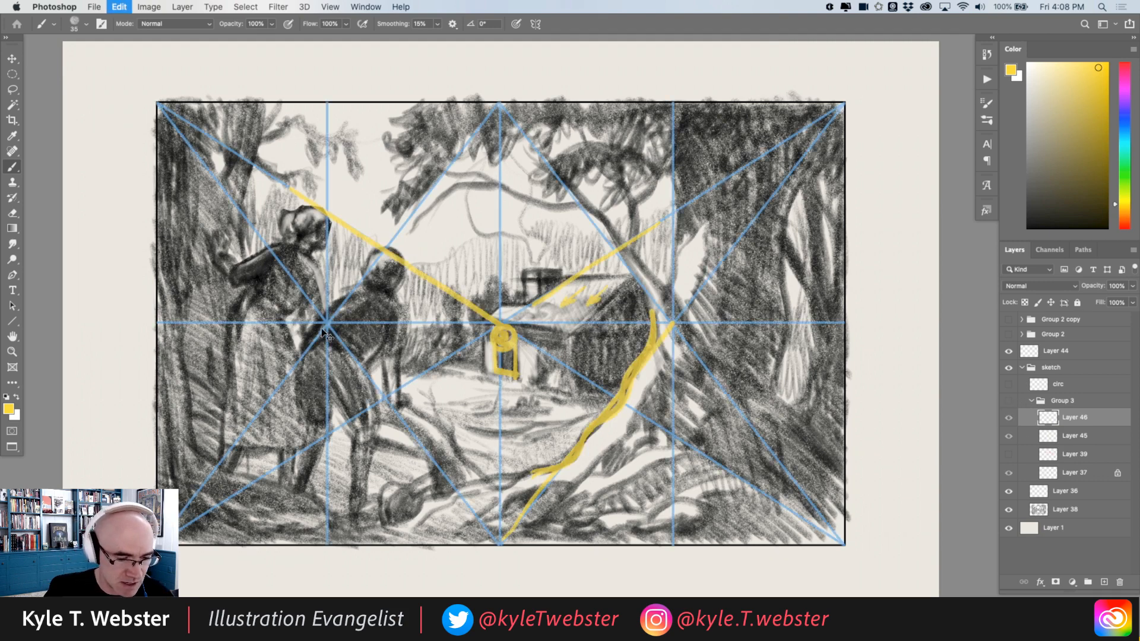
{"action": "key", "text": "super+z"}
{"action": "key", "text": "super+z"}
{"action": "key", "text": "super+z"}
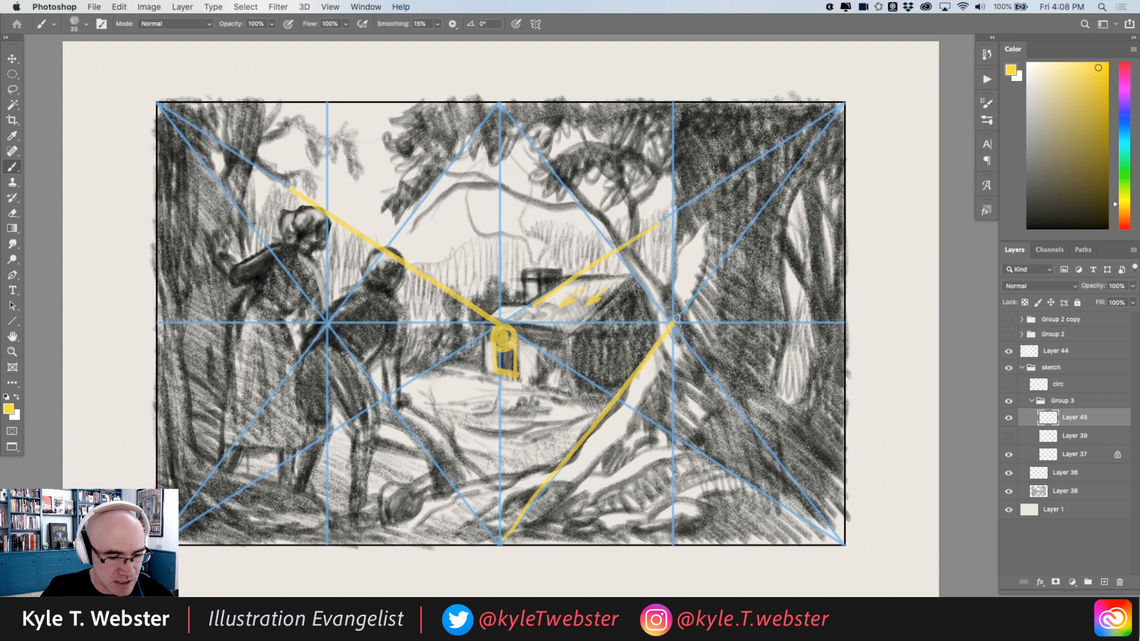
Circle in yellow the guide crossing on the leaning trunk, trace the diagonal through it, and add a curve beside the lower trunk.
{"action": "left_click_drag", "start_coordinate": [676, 319], "coordinate": [674, 326]}
{"action": "left_click_drag", "start_coordinate": [771, 451], "coordinate": [592, 209]}
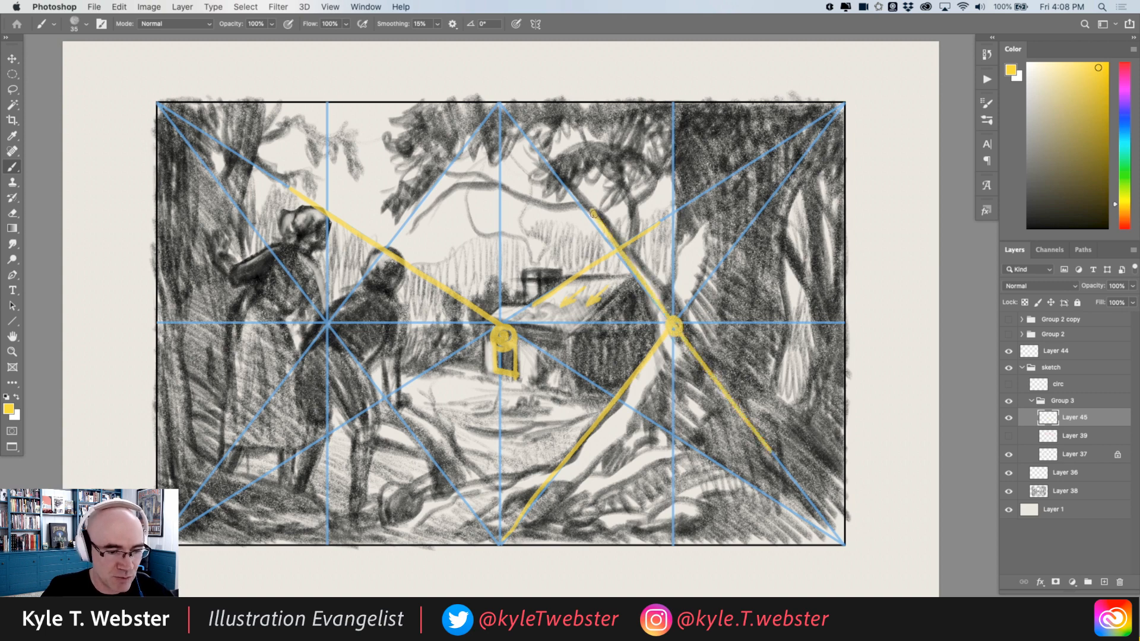
{"action": "mouse_move", "coordinate": [556, 441]}
{"action": "left_mouse_down"}
{"action": "mouse_move", "coordinate": [594, 404]}
{"action": "mouse_move", "coordinate": [635, 326]}
{"action": "left_mouse_up"}
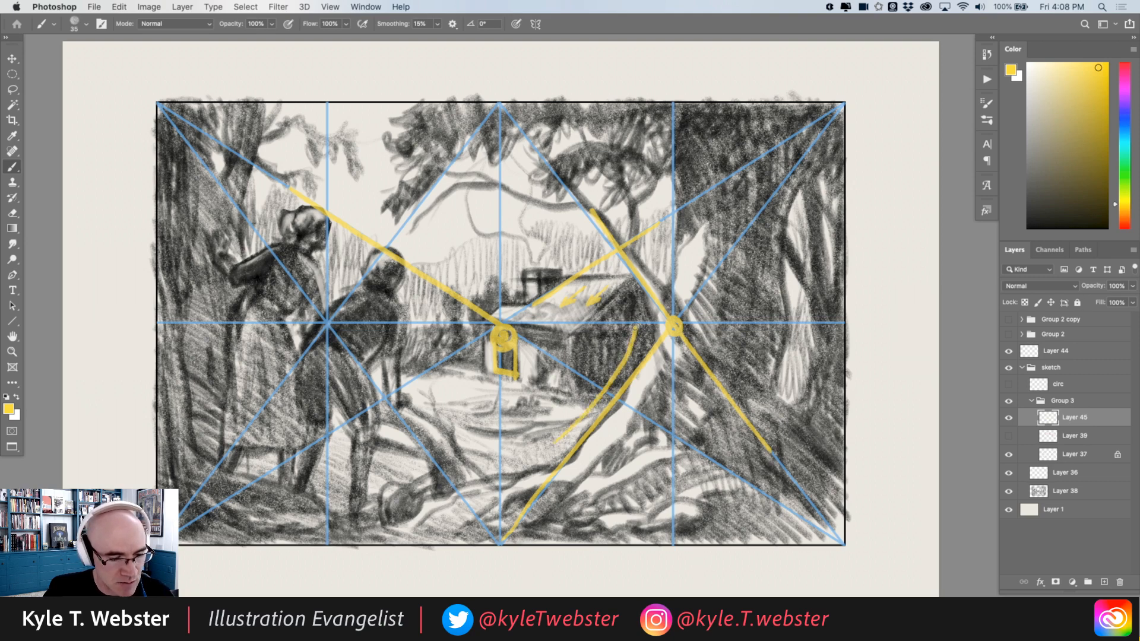
Mark in yellow an arrow up the pale shape beside the trunk, three crosses on the dark trees, and an arrow curving back toward the cottage.
{"action": "mouse_move", "coordinate": [673, 288]}
{"action": "left_mouse_down"}
{"action": "mouse_move", "coordinate": [716, 223]}
{"action": "mouse_move", "coordinate": [717, 233]}
{"action": "left_mouse_up"}
{"action": "mouse_move", "coordinate": [759, 133]}
{"action": "left_mouse_down"}
{"action": "mouse_move", "coordinate": [713, 179]}
{"action": "mouse_move", "coordinate": [755, 179]}
{"action": "left_mouse_up"}
{"action": "mouse_move", "coordinate": [762, 223]}
{"action": "left_mouse_down"}
{"action": "mouse_move", "coordinate": [737, 250]}
{"action": "mouse_move", "coordinate": [760, 262]}
{"action": "mouse_move", "coordinate": [734, 304]}
{"action": "left_mouse_up"}
{"action": "left_click_drag", "start_coordinate": [738, 280], "coordinate": [755, 312]}
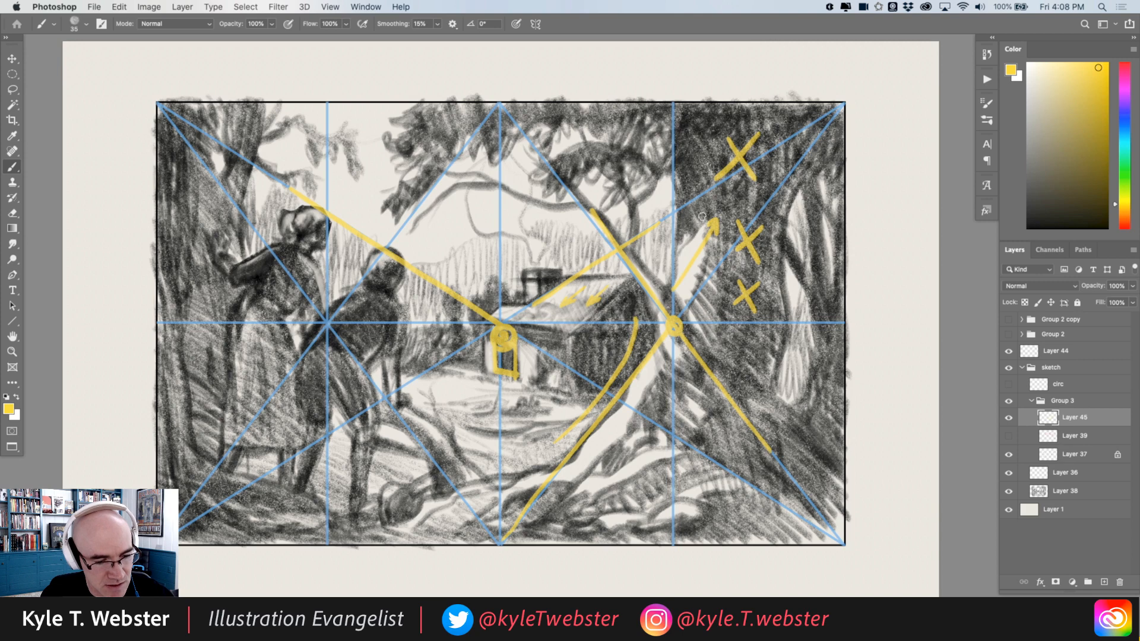
{"action": "mouse_move", "coordinate": [702, 216]}
{"action": "left_mouse_down"}
{"action": "mouse_move", "coordinate": [675, 195]}
{"action": "mouse_move", "coordinate": [651, 199]}
{"action": "left_mouse_up"}
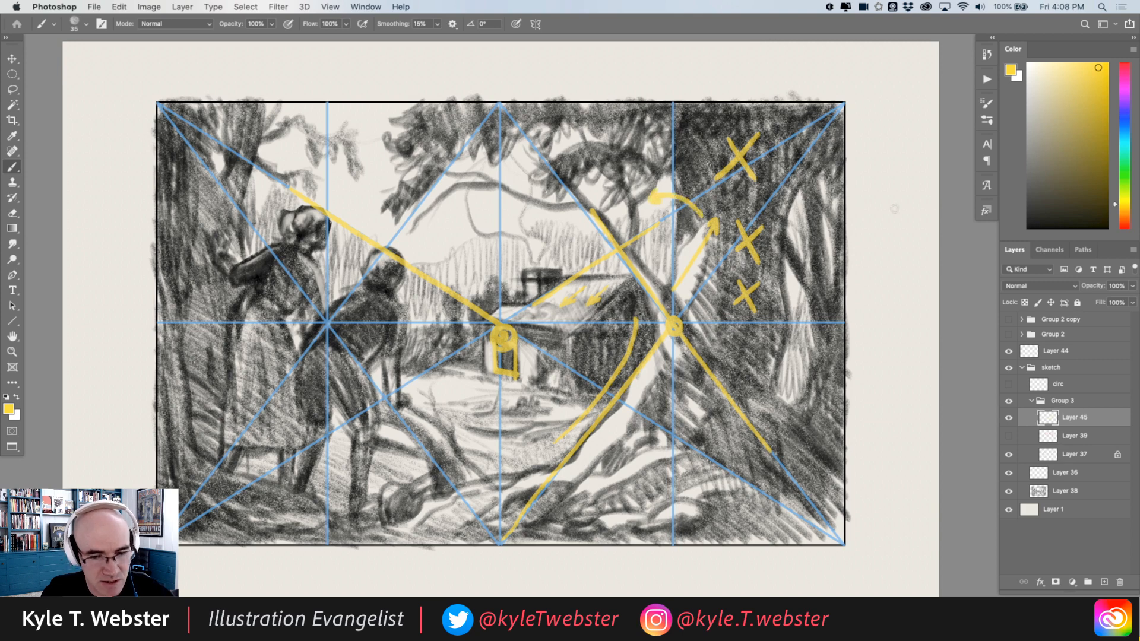
Switch the brush colour to orange and draw a curved arrow from the dark trees over to the cottage chimney.
{"action": "left_click", "coordinate": [1123, 214]}
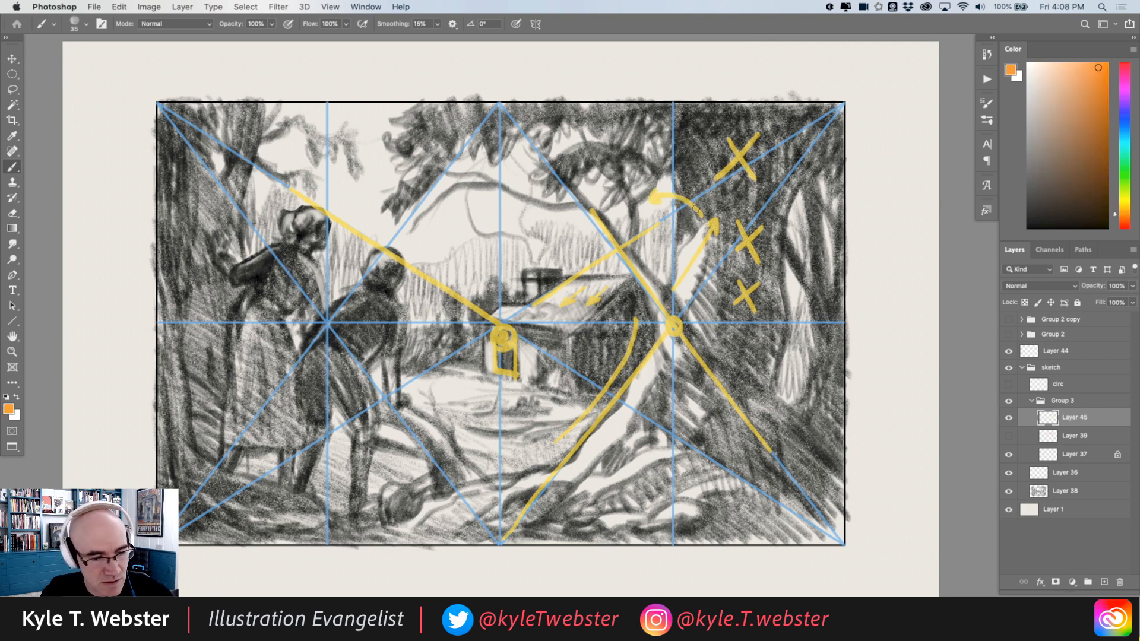
{"action": "mouse_move", "coordinate": [696, 209]}
{"action": "left_mouse_down"}
{"action": "mouse_move", "coordinate": [664, 194]}
{"action": "mouse_move", "coordinate": [599, 198]}
{"action": "mouse_move", "coordinate": [543, 254]}
{"action": "left_mouse_up"}
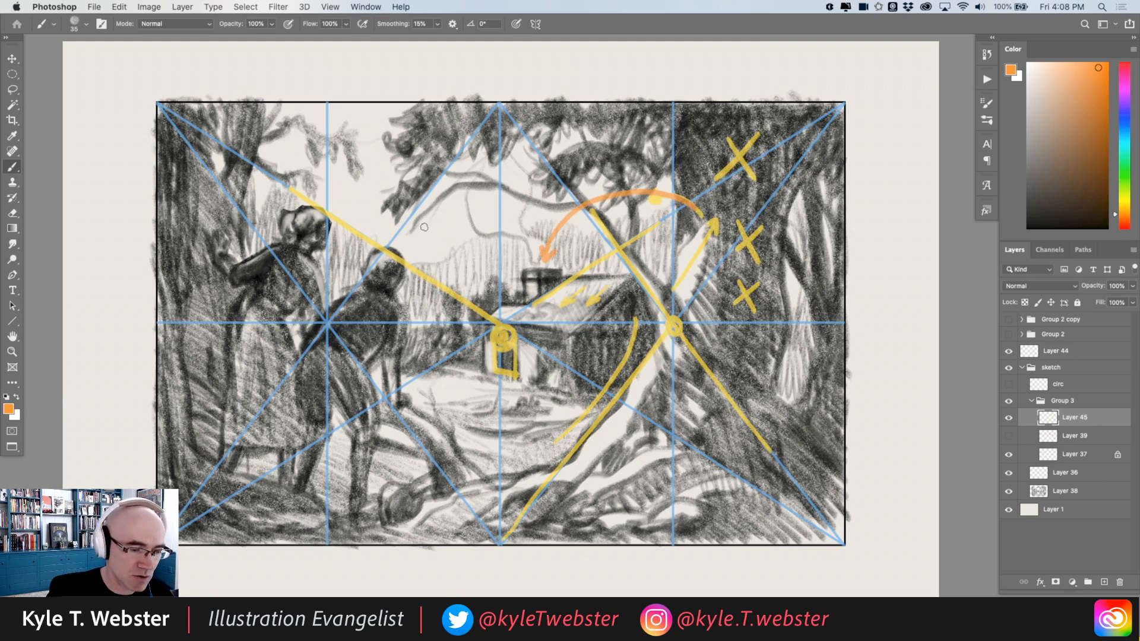
Undo the arrows, crosses and trunk curve, and delete every remaining yellow mark from Layer 45.
{"action": "key", "text": "super+z"}
{"action": "key", "text": "super+z"}
{"action": "key", "text": "super+z"}
{"action": "key", "text": "super+z"}
{"action": "key", "text": "super+z"}
{"action": "key", "text": "super+z"}
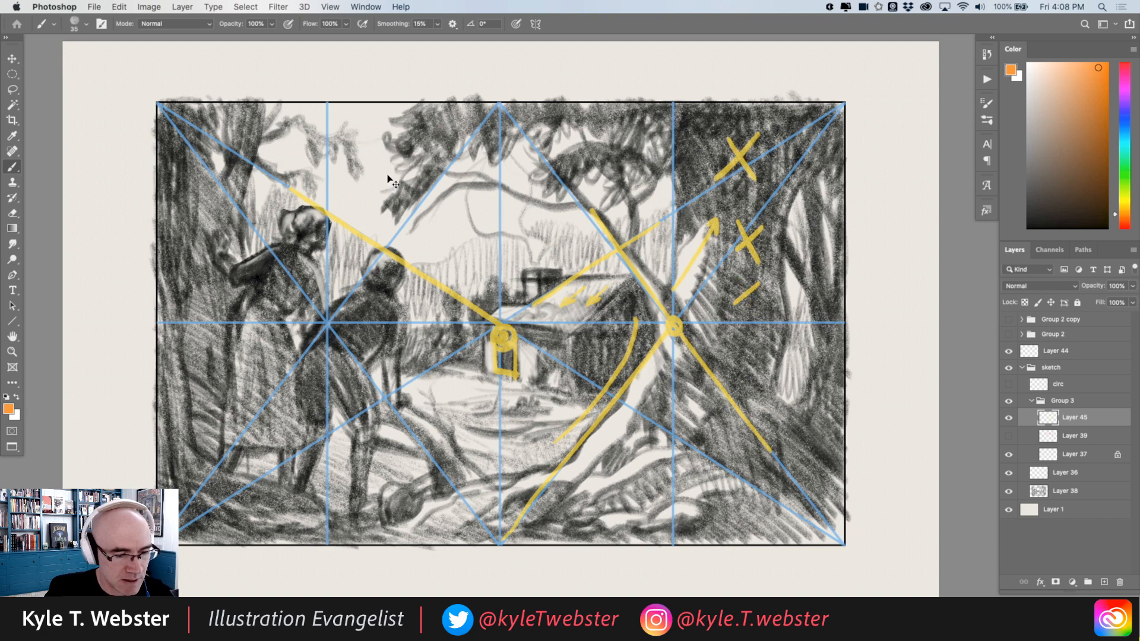
{"action": "key", "text": "super+z"}
{"action": "key", "text": "super+z"}
{"action": "key", "text": "super+z"}
{"action": "key", "text": "super+z"}
{"action": "key", "text": "super+z"}
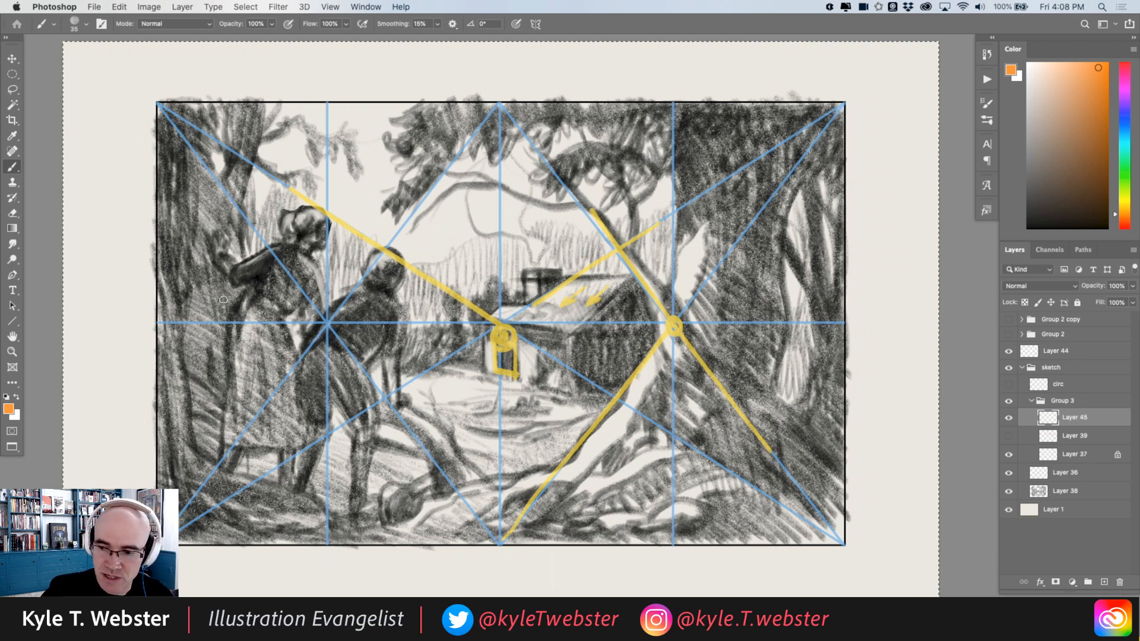
{"action": "key", "text": "BackSpace"}
{"action": "key", "text": "super+d"}
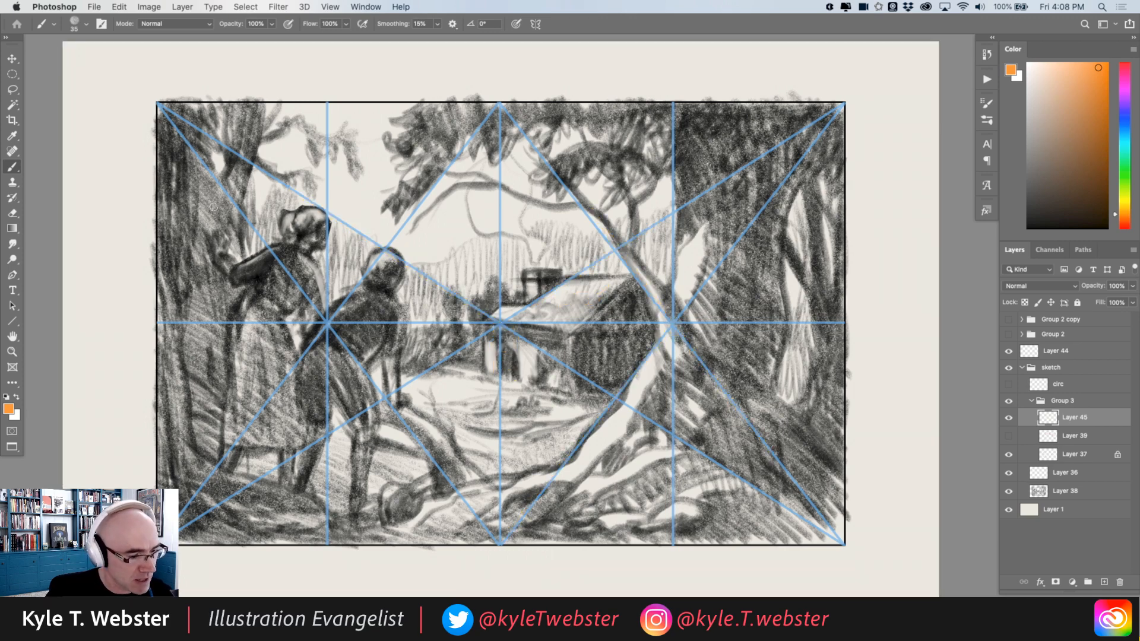
Draw two orange vertical lines down the full frame through the diagonal crossings at about one third and two thirds of its width.
{"action": "scroll", "coordinate": [219, 238], "scroll_direction": "down", "scroll_amount": 2}
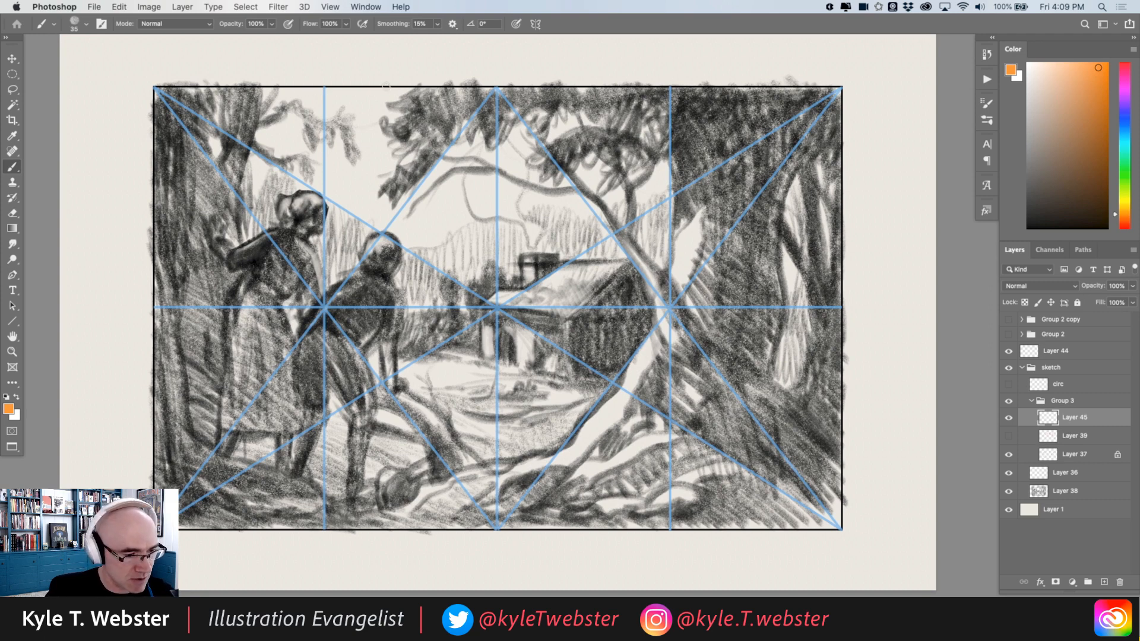
{"action": "left_click_drag", "start_coordinate": [386, 86], "coordinate": [381, 523]}
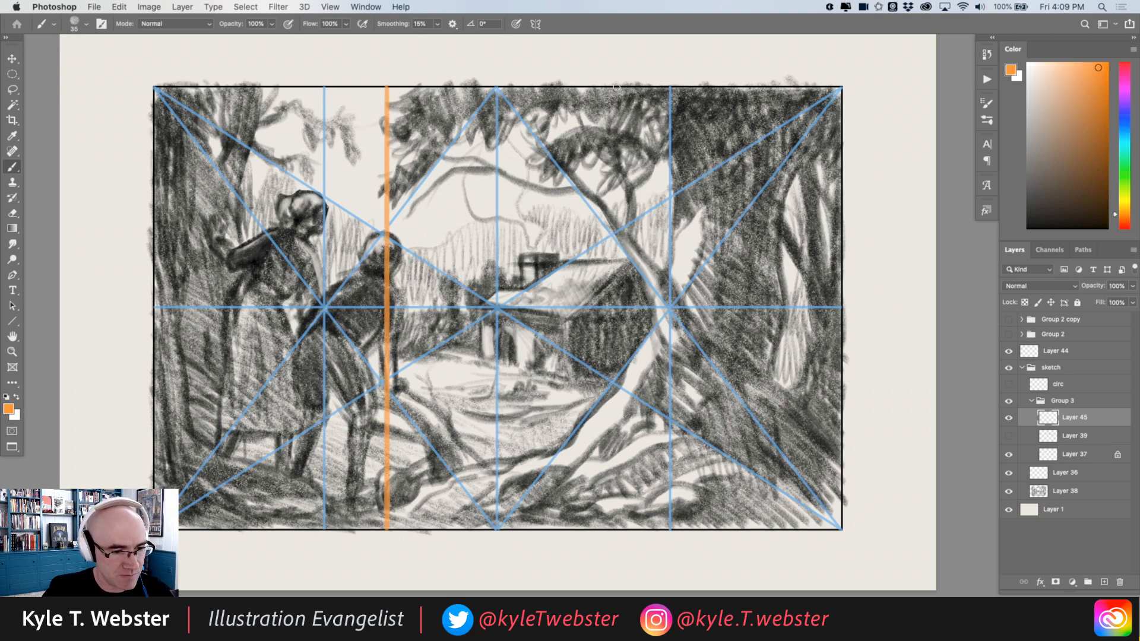
{"action": "mouse_move", "coordinate": [616, 87]}
{"action": "left_mouse_down"}
{"action": "mouse_move", "coordinate": [616, 249]}
{"action": "mouse_move", "coordinate": [588, 528]}
{"action": "left_mouse_up"}
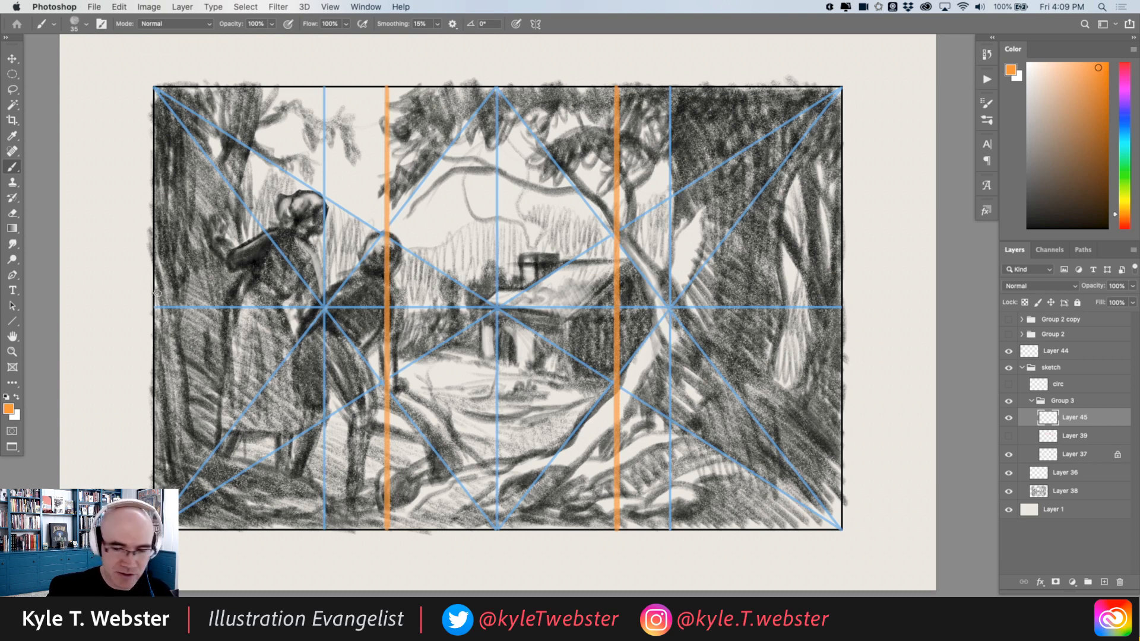
{"action": "key", "text": "super+z"}
{"action": "left_click_drag", "start_coordinate": [610, 88], "coordinate": [611, 525]}
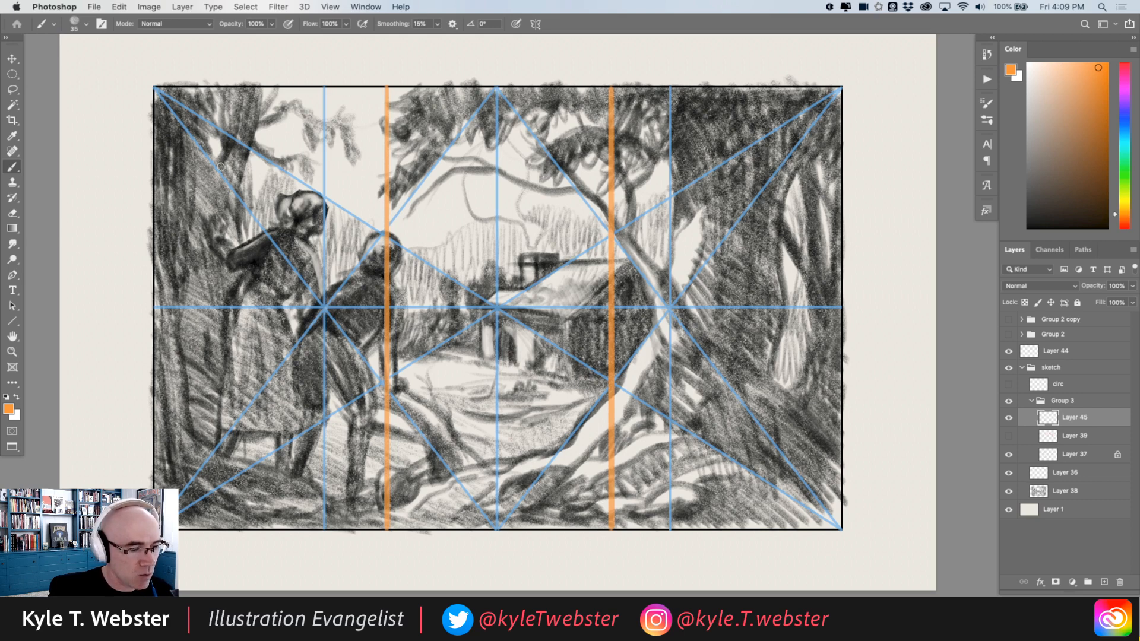
Try circling the stooping figure's head and a larger oval around the upper body in orange, and undo them.
{"action": "mouse_move", "coordinate": [399, 233]}
{"action": "left_mouse_down"}
{"action": "mouse_move", "coordinate": [365, 243]}
{"action": "mouse_move", "coordinate": [371, 262]}
{"action": "mouse_move", "coordinate": [398, 230]}
{"action": "left_mouse_up"}
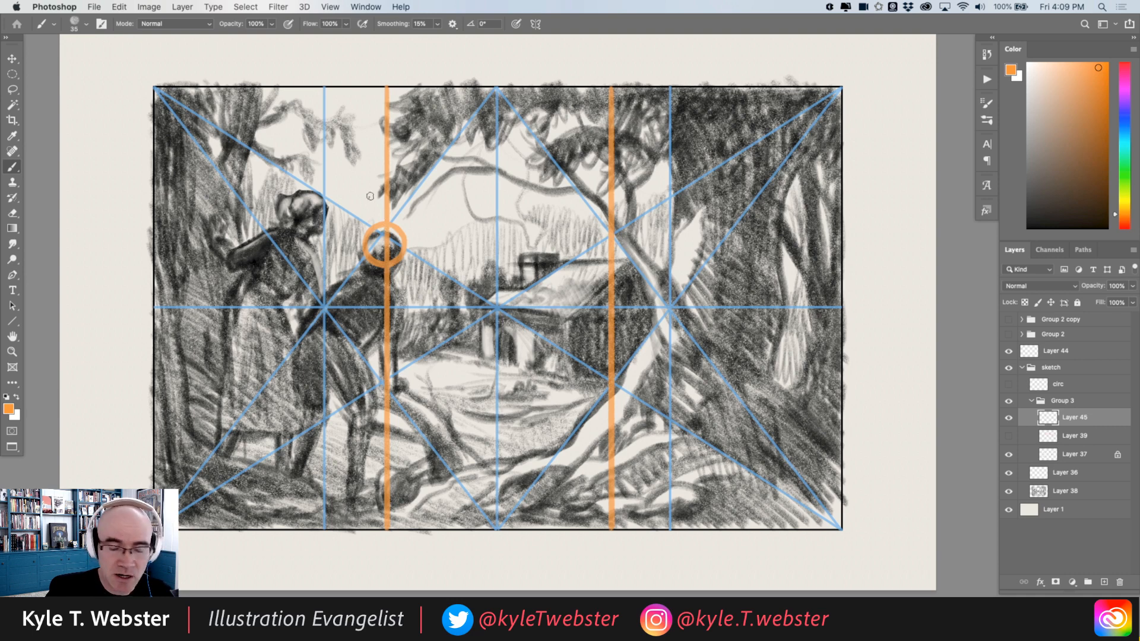
{"action": "key", "text": "ctrl+z"}
{"action": "mouse_move", "coordinate": [400, 228]}
{"action": "left_mouse_down"}
{"action": "mouse_move", "coordinate": [364, 248]}
{"action": "mouse_move", "coordinate": [409, 248]}
{"action": "mouse_move", "coordinate": [386, 223]}
{"action": "left_mouse_up"}
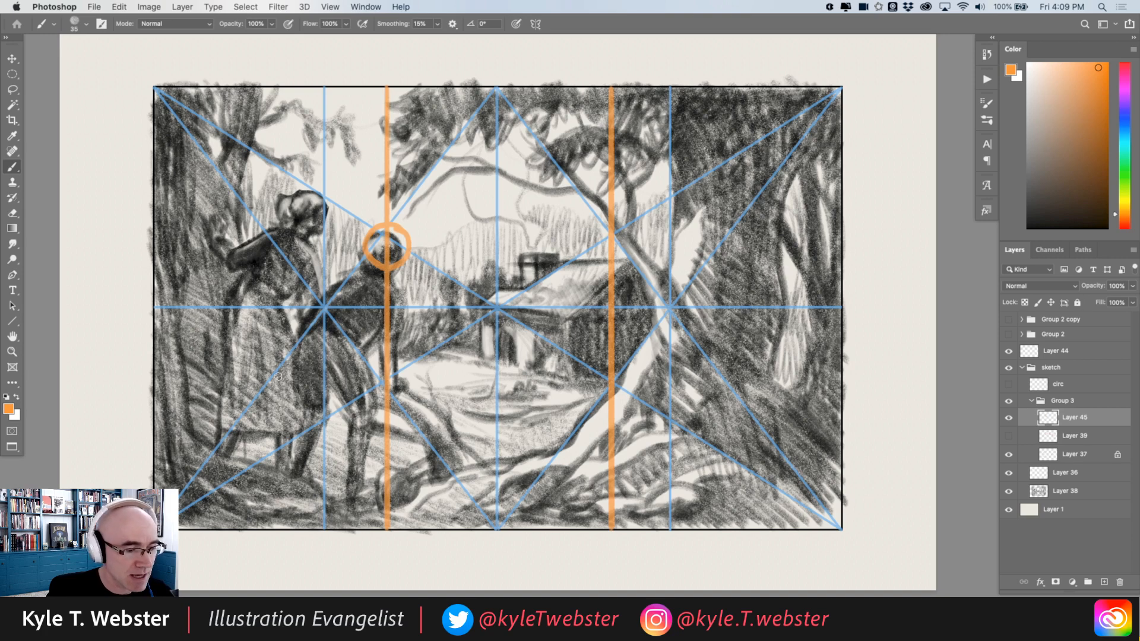
{"action": "key", "text": "super+z"}
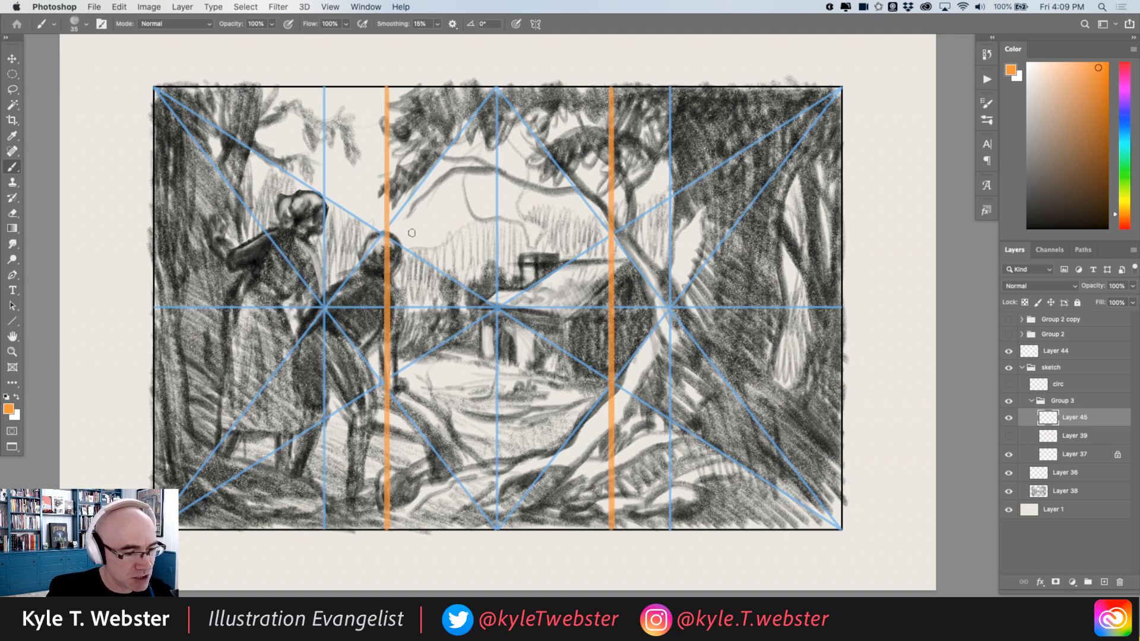
{"action": "mouse_move", "coordinate": [411, 229]}
{"action": "left_mouse_down"}
{"action": "mouse_move", "coordinate": [334, 284]}
{"action": "mouse_move", "coordinate": [429, 308]}
{"action": "left_mouse_up"}
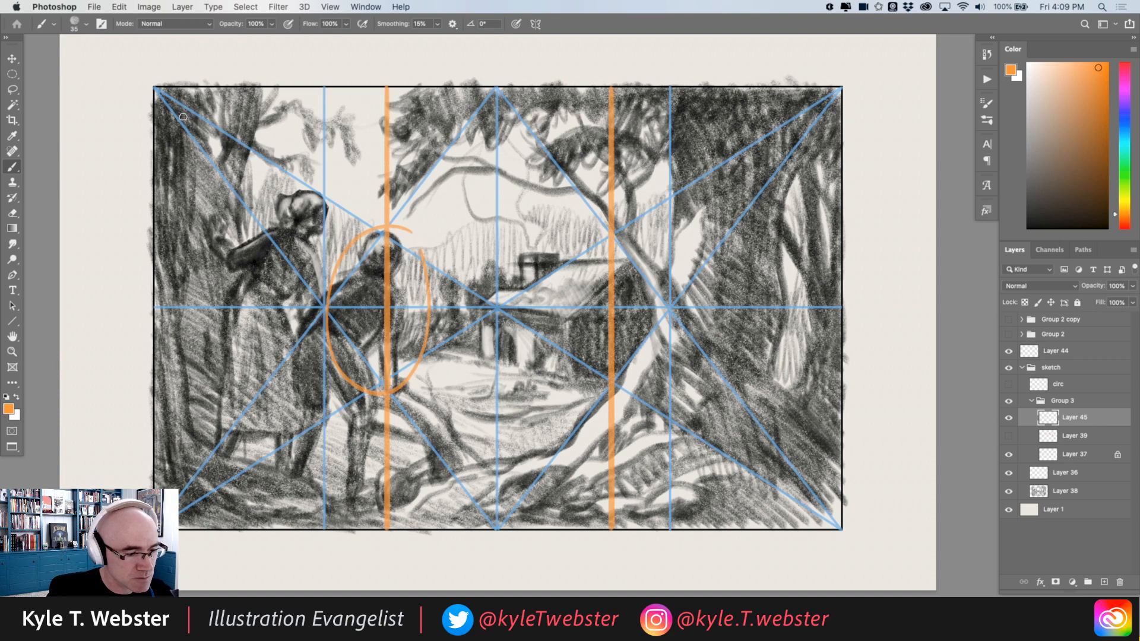
{"action": "key", "text": "super+z"}
Draw an orange arrow pointing at the stooping figure's head, and undo the small stray mark beside the figure.
{"action": "left_click_drag", "start_coordinate": [446, 206], "coordinate": [404, 226]}
{"action": "left_click_drag", "start_coordinate": [408, 215], "coordinate": [418, 224]}
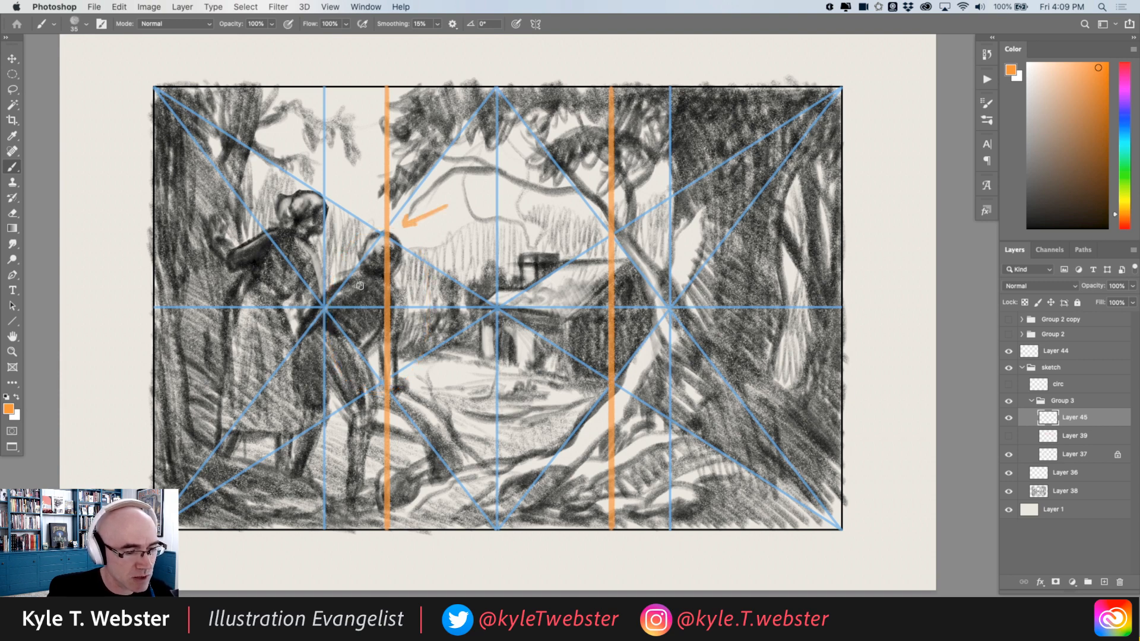
{"action": "left_click_drag", "start_coordinate": [415, 269], "coordinate": [413, 278]}
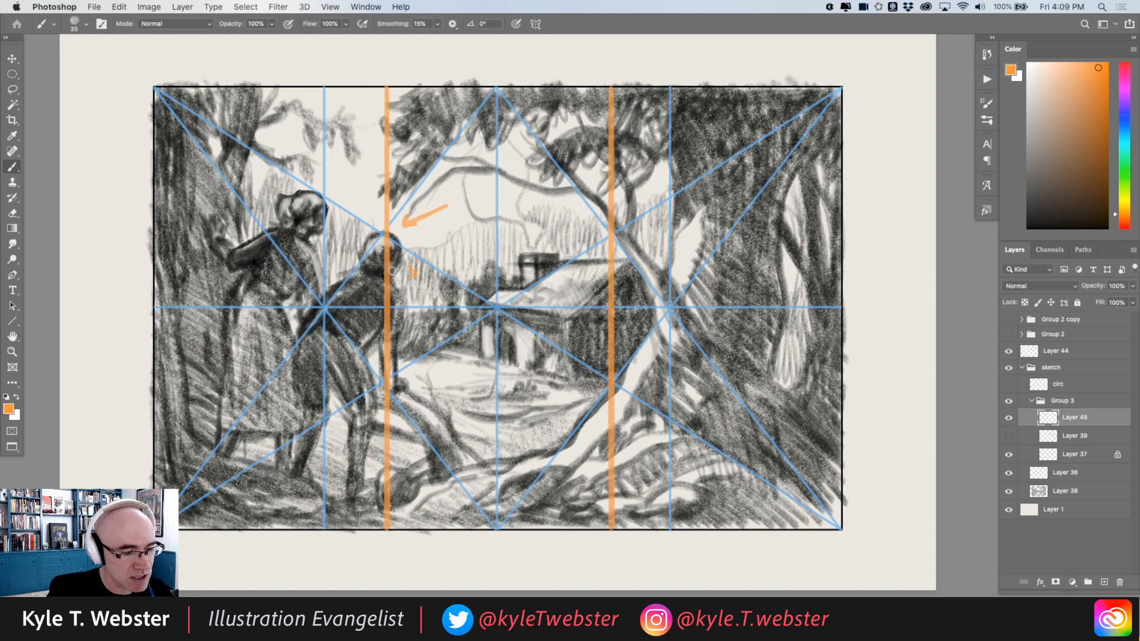
{"action": "key", "text": "super+z"}
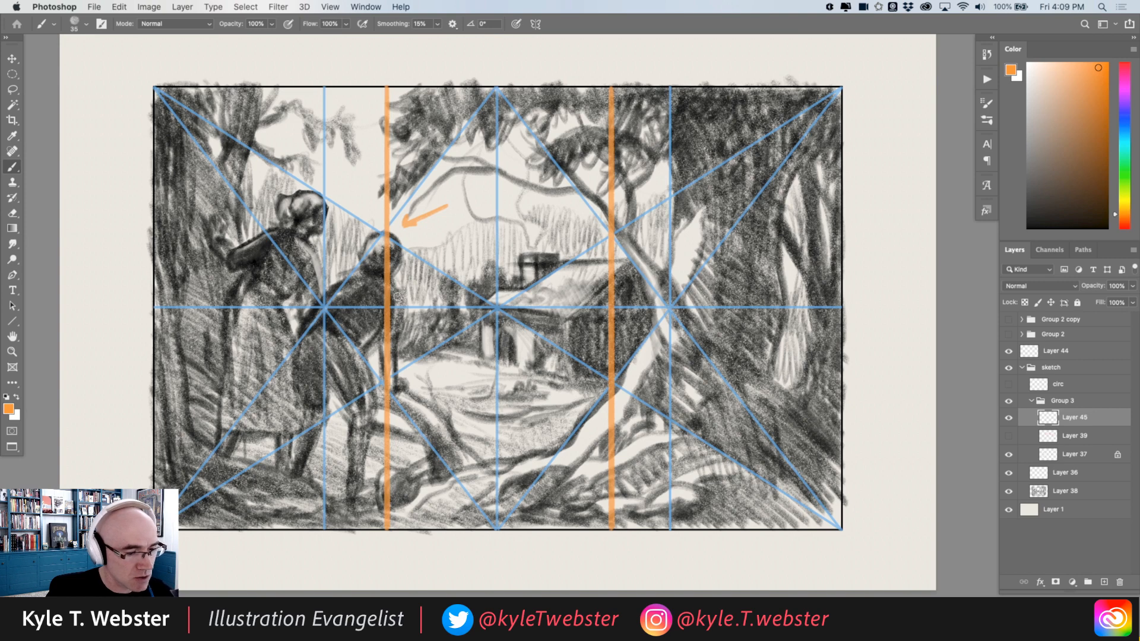
Try an orange circle in each of the three vertical sections of the frame, and undo the circles and the arrow.
{"action": "mouse_move", "coordinate": [585, 221]}
{"action": "left_mouse_down"}
{"action": "mouse_move", "coordinate": [526, 208]}
{"action": "mouse_move", "coordinate": [411, 268]}
{"action": "mouse_move", "coordinate": [469, 375]}
{"action": "mouse_move", "coordinate": [589, 337]}
{"action": "mouse_move", "coordinate": [588, 219]}
{"action": "left_mouse_up"}
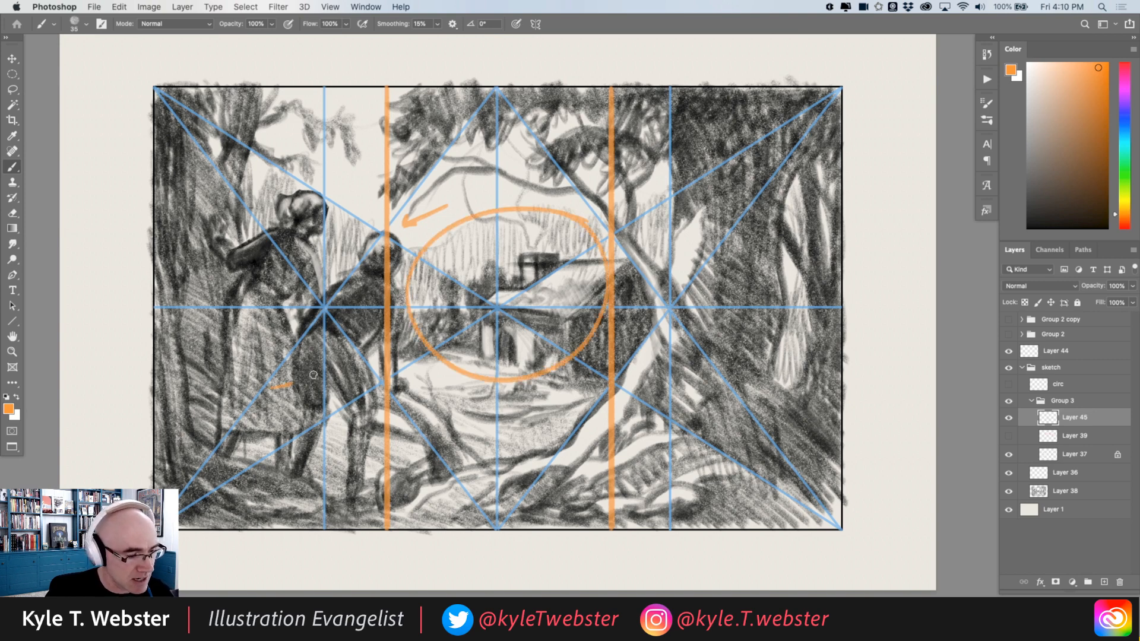
{"action": "mouse_move", "coordinate": [309, 380]}
{"action": "left_mouse_down"}
{"action": "mouse_move", "coordinate": [233, 221]}
{"action": "mouse_move", "coordinate": [200, 328]}
{"action": "mouse_move", "coordinate": [290, 392]}
{"action": "left_mouse_up"}
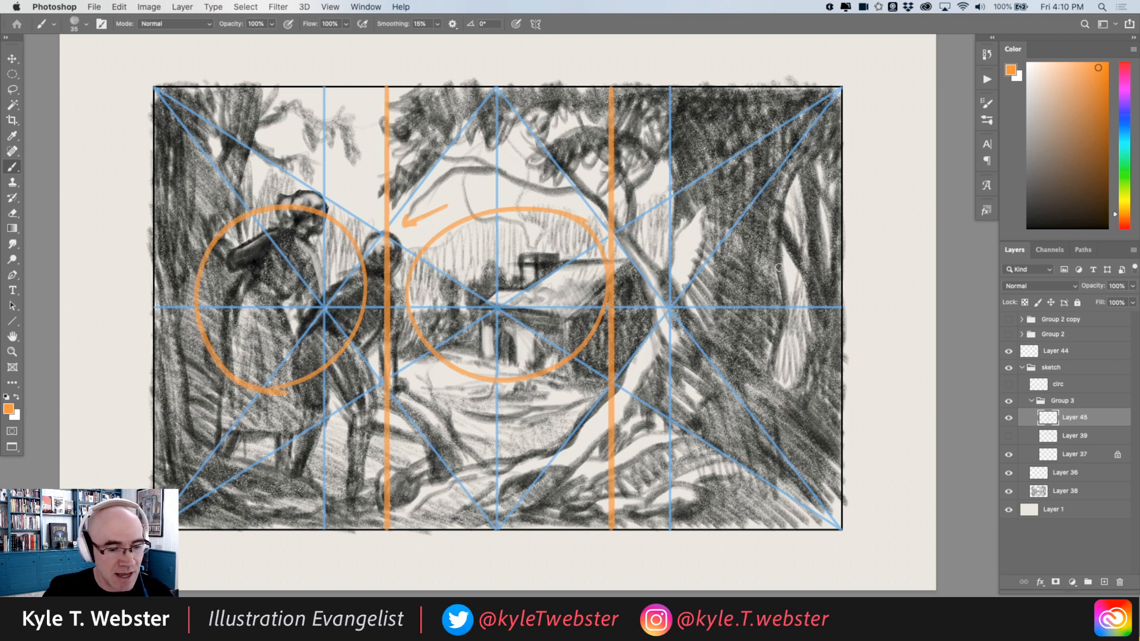
{"action": "mouse_move", "coordinate": [817, 264]}
{"action": "left_mouse_down"}
{"action": "mouse_move", "coordinate": [762, 234]}
{"action": "mouse_move", "coordinate": [674, 241]}
{"action": "mouse_move", "coordinate": [656, 361]}
{"action": "mouse_move", "coordinate": [807, 368]}
{"action": "mouse_move", "coordinate": [797, 250]}
{"action": "left_mouse_up"}
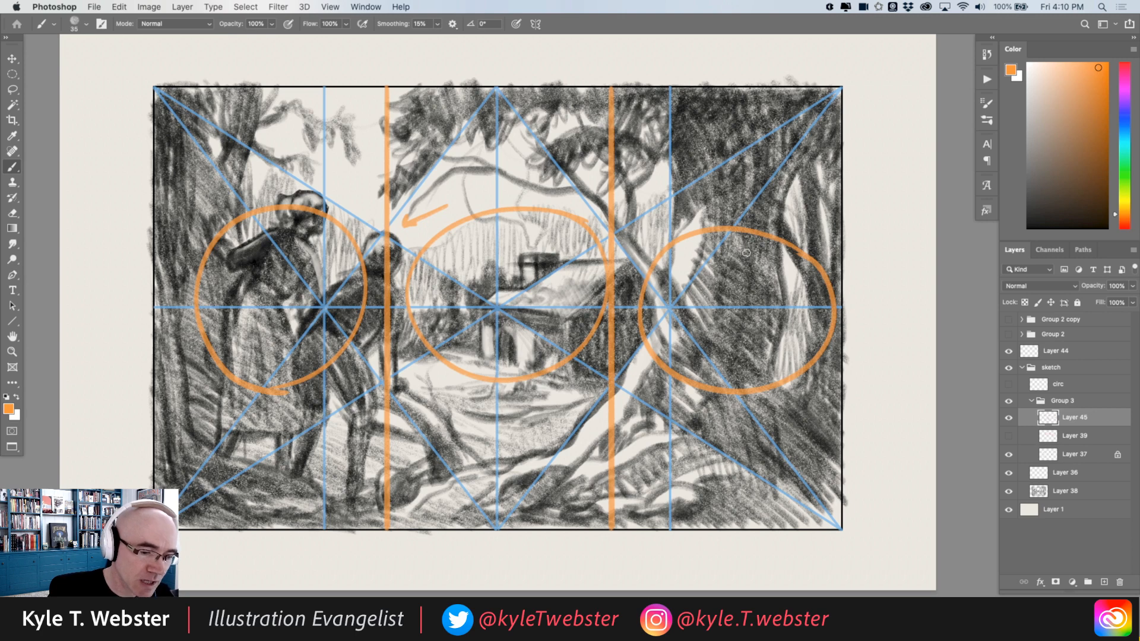
{"action": "key", "text": "super+z"}
{"action": "key", "text": "super+z"}
{"action": "key", "text": "super+z"}
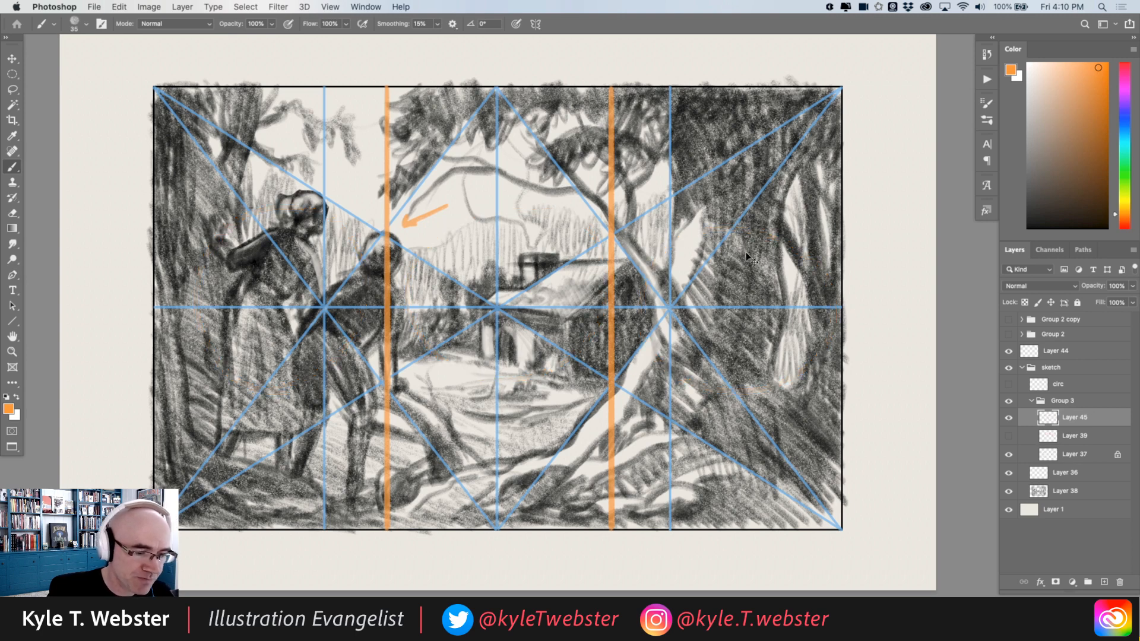
{"action": "key", "text": "super+z"}
{"action": "key", "text": "super+z"}
{"action": "key", "text": "super+z"}
{"action": "key", "text": "super+z"}
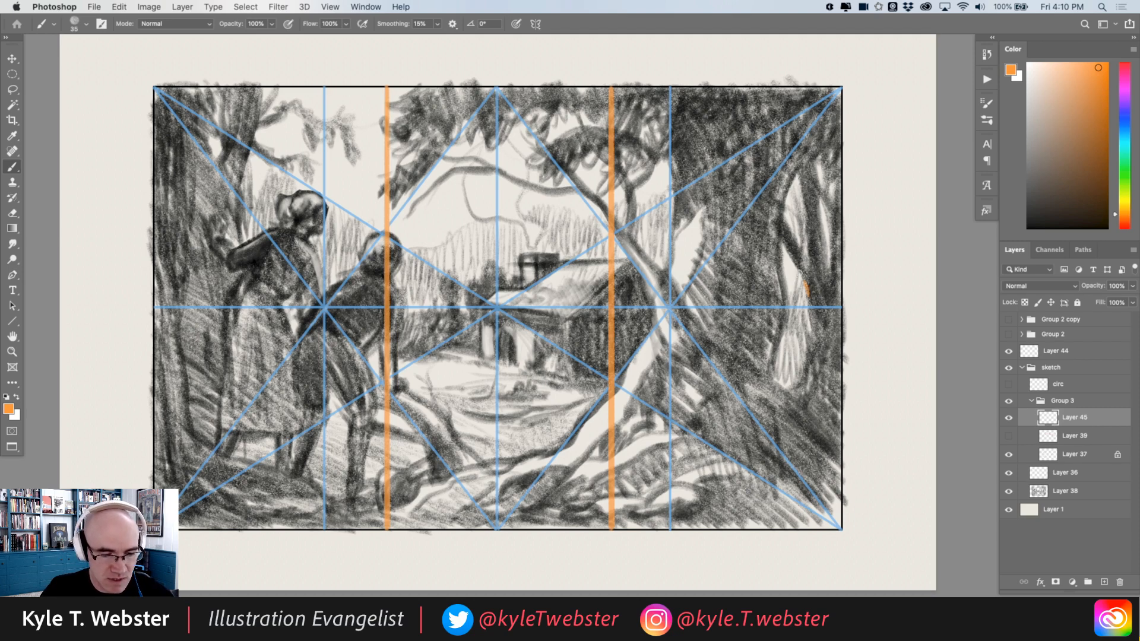
Draw a straight 8 px orange line from the frame's upper-right corner to the foot of the blue vertical guide through the leaning trunk.
{"action": "mouse_move", "coordinate": [805, 288]}
{"action": "left_mouse_down"}
{"action": "mouse_move", "coordinate": [774, 391]}
{"action": "mouse_move", "coordinate": [808, 291]}
{"action": "left_mouse_up"}
{"action": "key", "text": "super+z"}
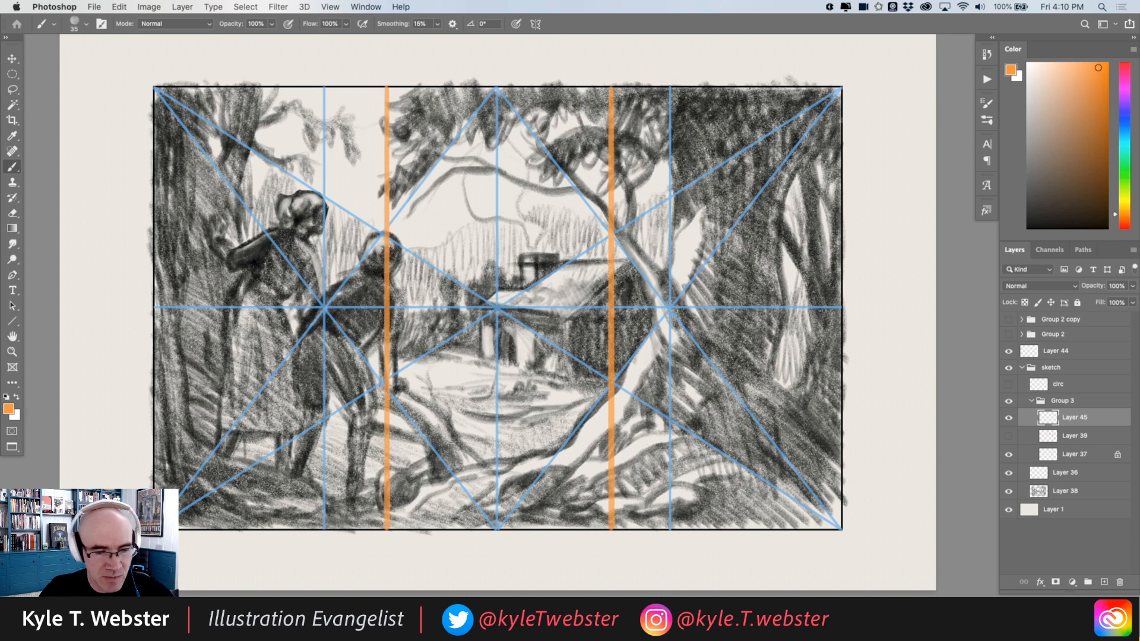
{"action": "key", "text": "u"}
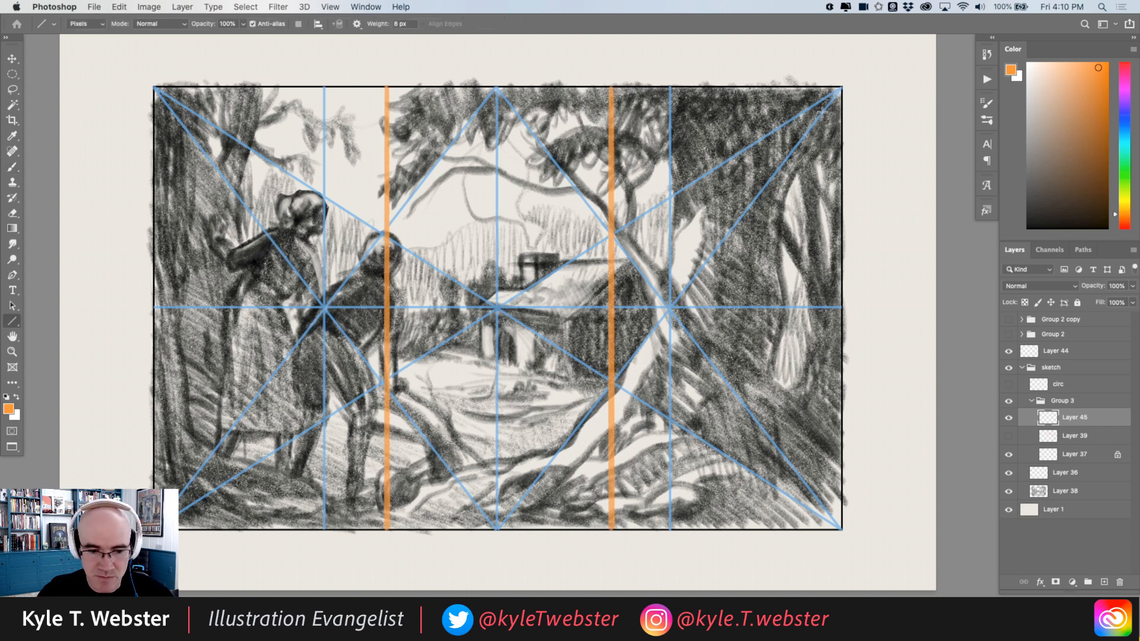
{"action": "left_click_drag", "start_coordinate": [841, 87], "coordinate": [675, 525]}
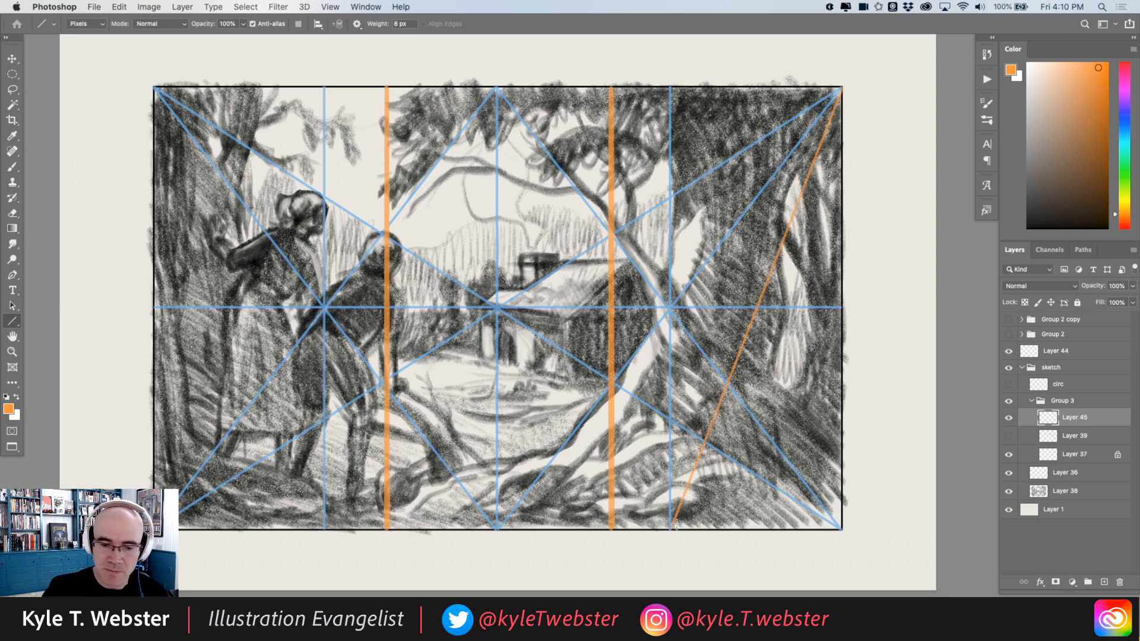
Brush in orange the small area between the slanted line and the guides by the dark trees, add circles inside, and outline the cottage doorway.
{"action": "key", "text": "b"}
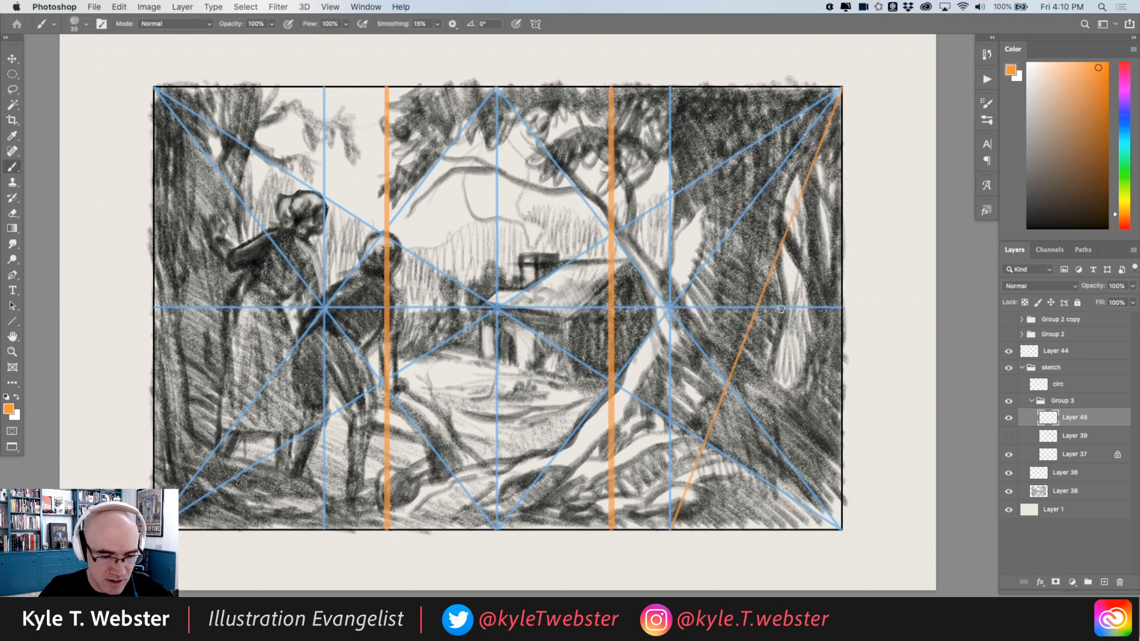
{"action": "mouse_move", "coordinate": [796, 309]}
{"action": "left_mouse_down"}
{"action": "mouse_move", "coordinate": [752, 308]}
{"action": "mouse_move", "coordinate": [728, 386]}
{"action": "mouse_move", "coordinate": [783, 449]}
{"action": "left_mouse_up"}
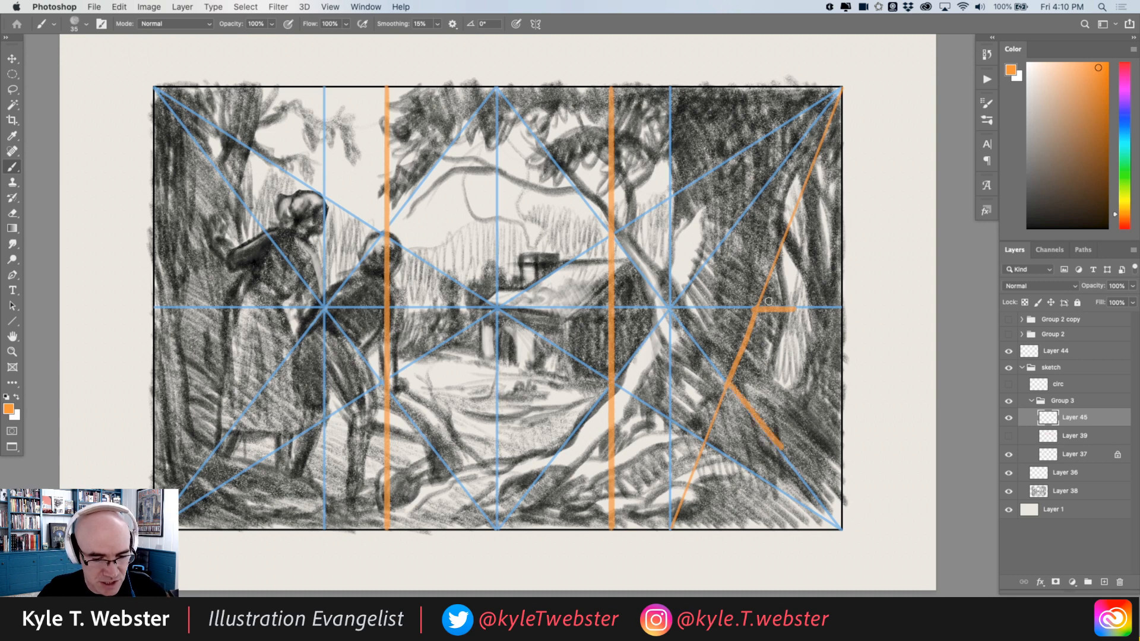
{"action": "mouse_move", "coordinate": [792, 333]}
{"action": "left_mouse_down"}
{"action": "mouse_move", "coordinate": [777, 311]}
{"action": "mouse_move", "coordinate": [770, 324]}
{"action": "mouse_move", "coordinate": [783, 344]}
{"action": "mouse_move", "coordinate": [791, 329]}
{"action": "mouse_move", "coordinate": [770, 326]}
{"action": "mouse_move", "coordinate": [786, 356]}
{"action": "mouse_move", "coordinate": [796, 322]}
{"action": "mouse_move", "coordinate": [769, 350]}
{"action": "mouse_move", "coordinate": [741, 348]}
{"action": "mouse_move", "coordinate": [755, 376]}
{"action": "mouse_move", "coordinate": [773, 350]}
{"action": "mouse_move", "coordinate": [788, 382]}
{"action": "mouse_move", "coordinate": [778, 382]}
{"action": "mouse_move", "coordinate": [797, 383]}
{"action": "mouse_move", "coordinate": [790, 348]}
{"action": "mouse_move", "coordinate": [776, 380]}
{"action": "mouse_move", "coordinate": [793, 407]}
{"action": "left_mouse_up"}
{"action": "key", "text": "super+z"}
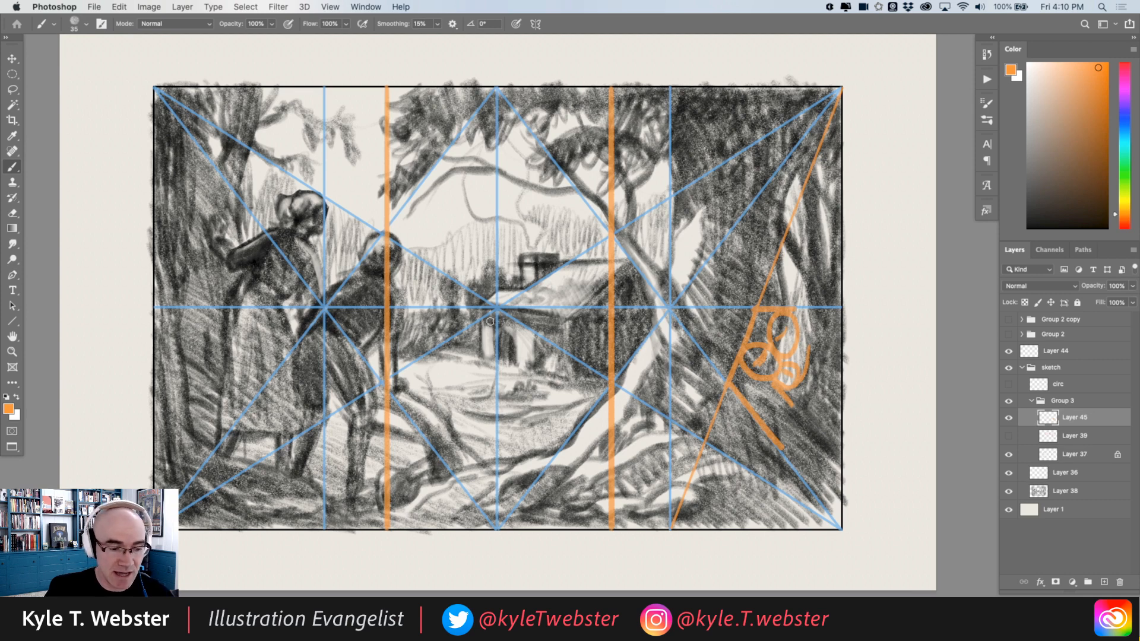
{"action": "mouse_move", "coordinate": [515, 363]}
{"action": "left_mouse_down"}
{"action": "mouse_move", "coordinate": [511, 321]}
{"action": "mouse_move", "coordinate": [497, 323]}
{"action": "mouse_move", "coordinate": [505, 363]}
{"action": "mouse_move", "coordinate": [518, 365]}
{"action": "left_mouse_up"}
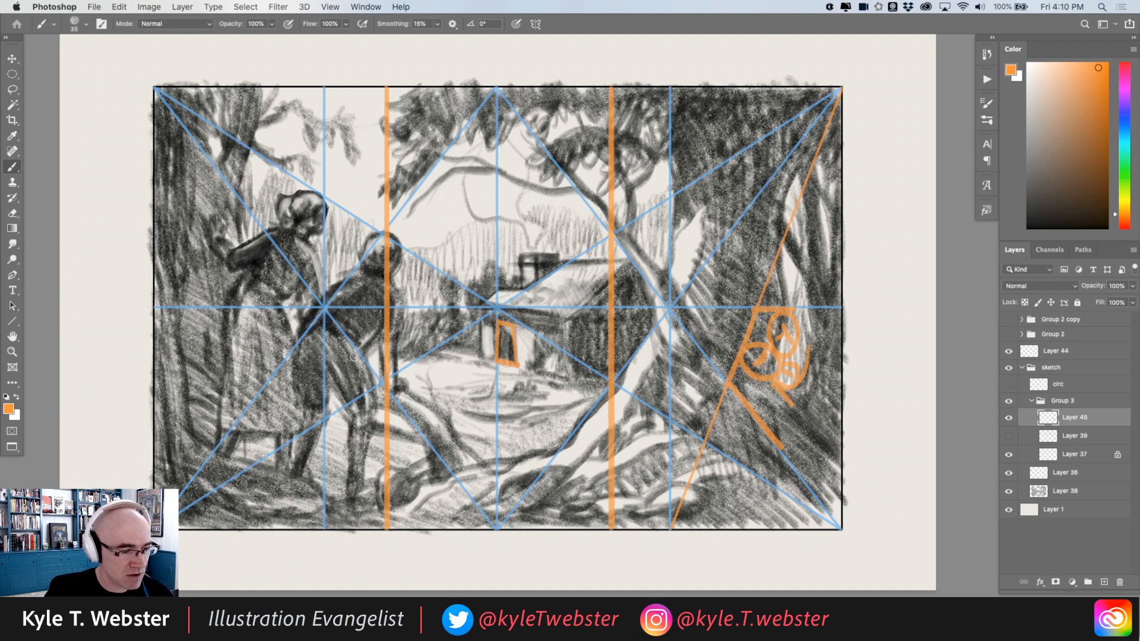
Draw a large orange oval around the two figures, another around the cottage and a third around the dark trees.
{"action": "mouse_move", "coordinate": [382, 232]}
{"action": "left_mouse_down"}
{"action": "mouse_move", "coordinate": [372, 201]}
{"action": "mouse_move", "coordinate": [188, 392]}
{"action": "mouse_move", "coordinate": [381, 369]}
{"action": "left_mouse_up"}
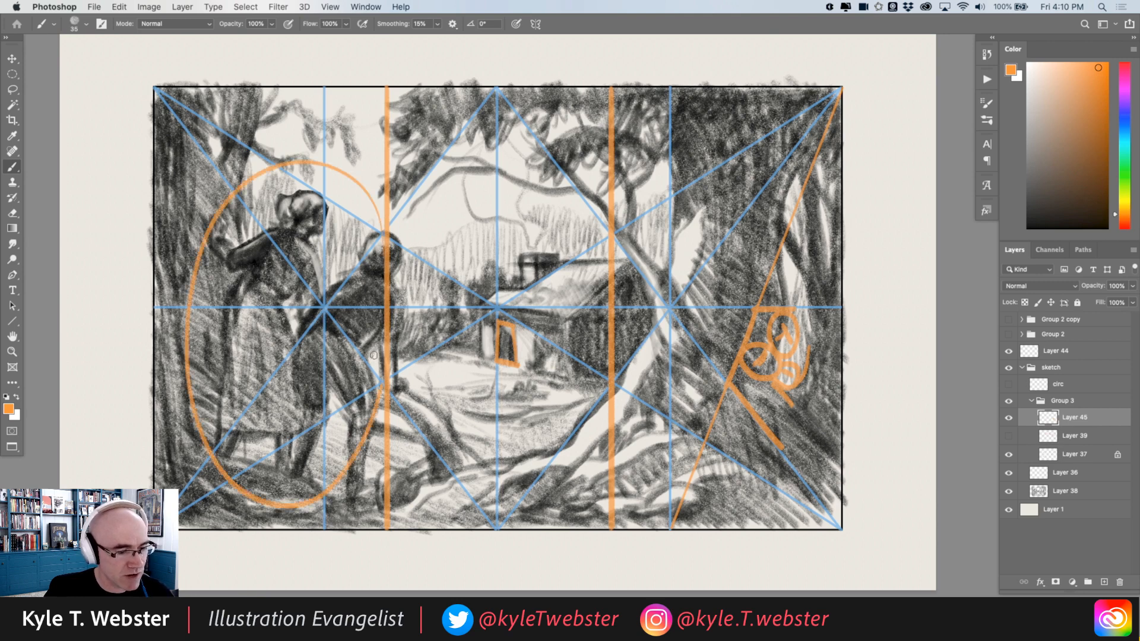
{"action": "mouse_move", "coordinate": [602, 238]}
{"action": "left_mouse_down"}
{"action": "mouse_move", "coordinate": [467, 208]}
{"action": "mouse_move", "coordinate": [405, 384]}
{"action": "mouse_move", "coordinate": [571, 450]}
{"action": "mouse_move", "coordinate": [599, 232]}
{"action": "mouse_move", "coordinate": [583, 204]}
{"action": "left_mouse_up"}
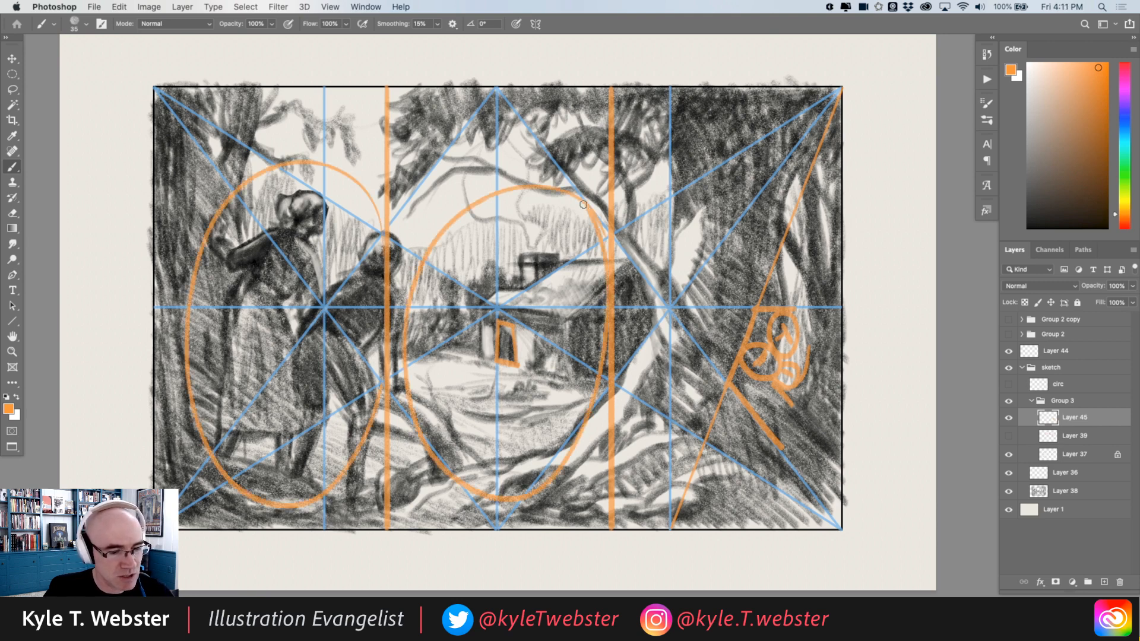
{"action": "mouse_move", "coordinate": [836, 288]}
{"action": "left_mouse_down"}
{"action": "mouse_move", "coordinate": [820, 229]}
{"action": "mouse_move", "coordinate": [671, 264]}
{"action": "mouse_move", "coordinate": [664, 409]}
{"action": "mouse_move", "coordinate": [778, 465]}
{"action": "mouse_move", "coordinate": [843, 338]}
{"action": "left_mouse_up"}
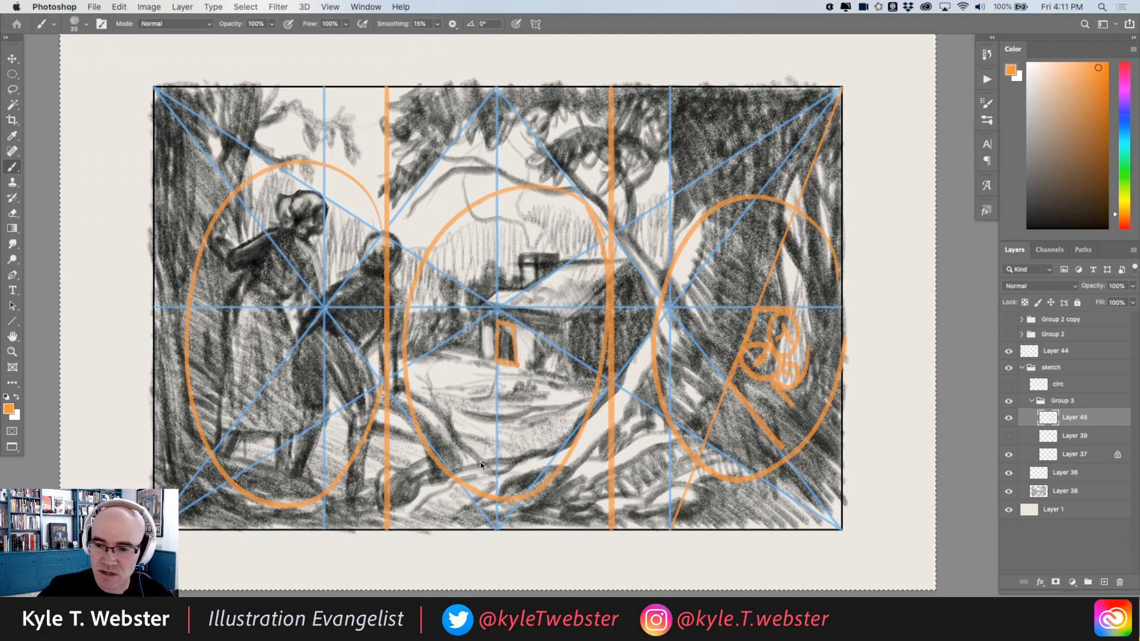
Clear all the orange marks from the annotation layer and add a new layer above the collapsed Group 3.
{"action": "key", "text": "Delete"}
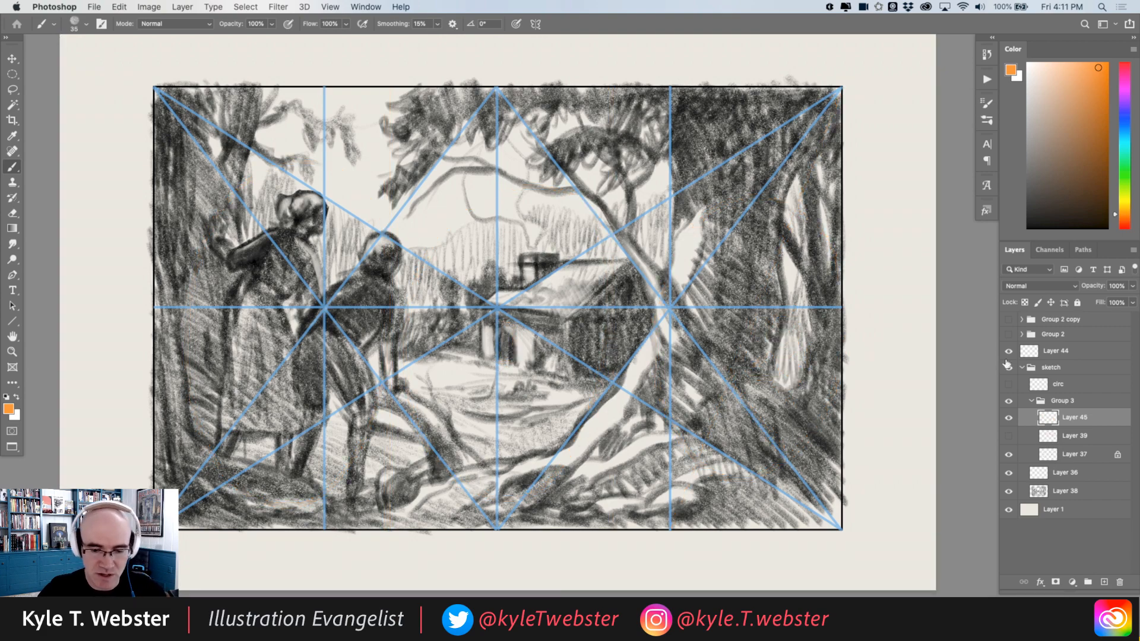
{"action": "left_click", "coordinate": [1031, 401]}
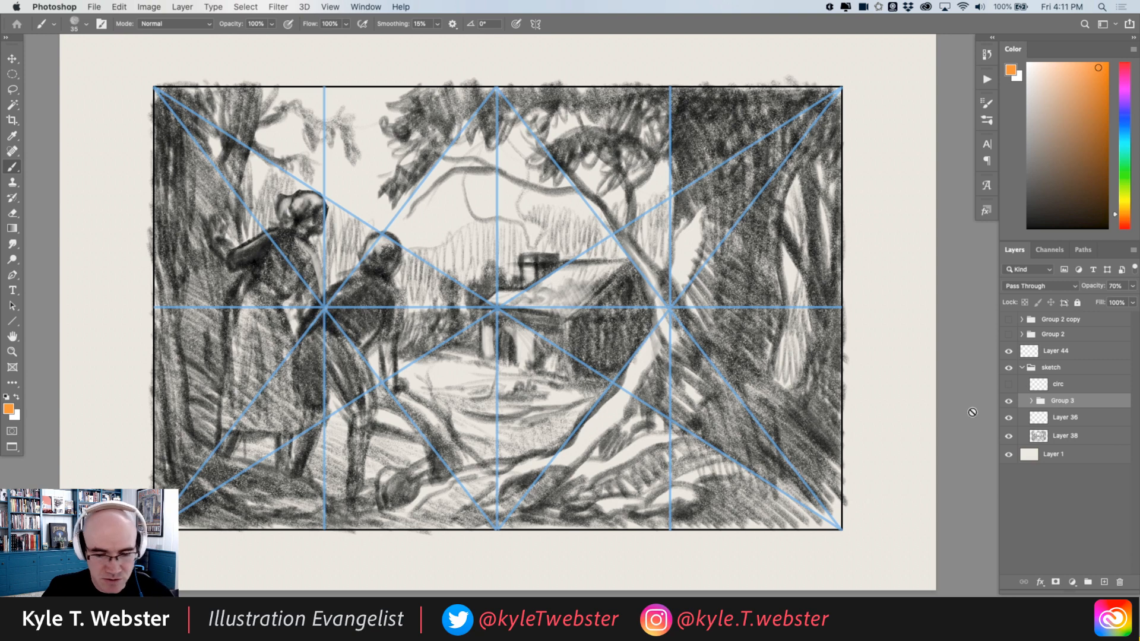
{"action": "left_click", "coordinate": [1104, 582]}
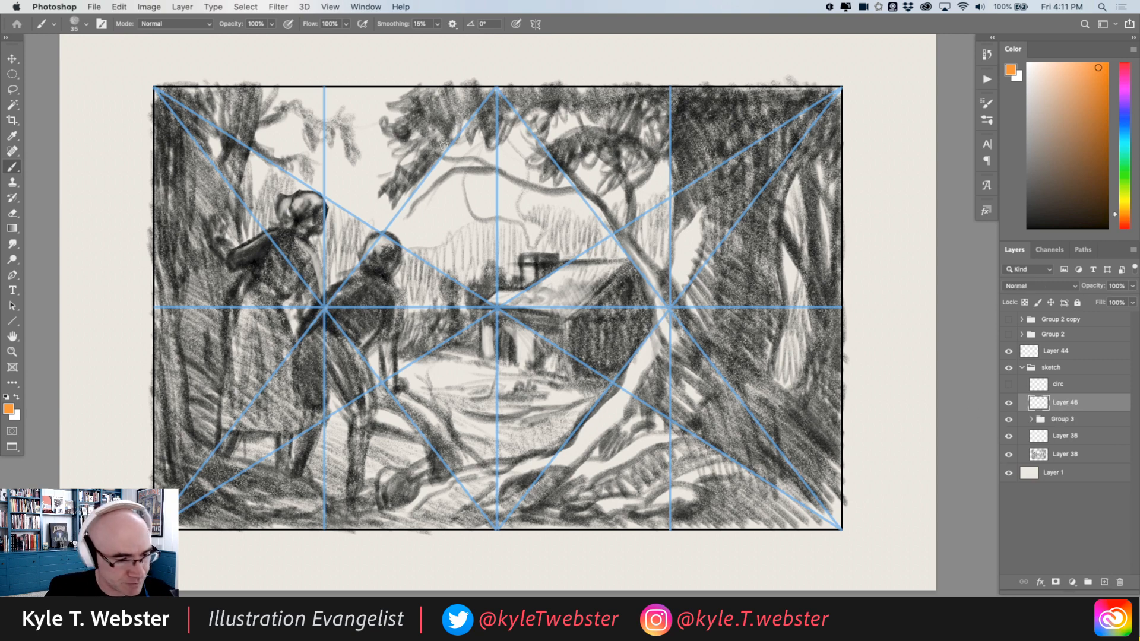
Brush an orange stroke along the diagonal beside the upper foliage and mark an orange X above the stooping figure's head.
{"action": "left_click_drag", "start_coordinate": [462, 129], "coordinate": [408, 199]}
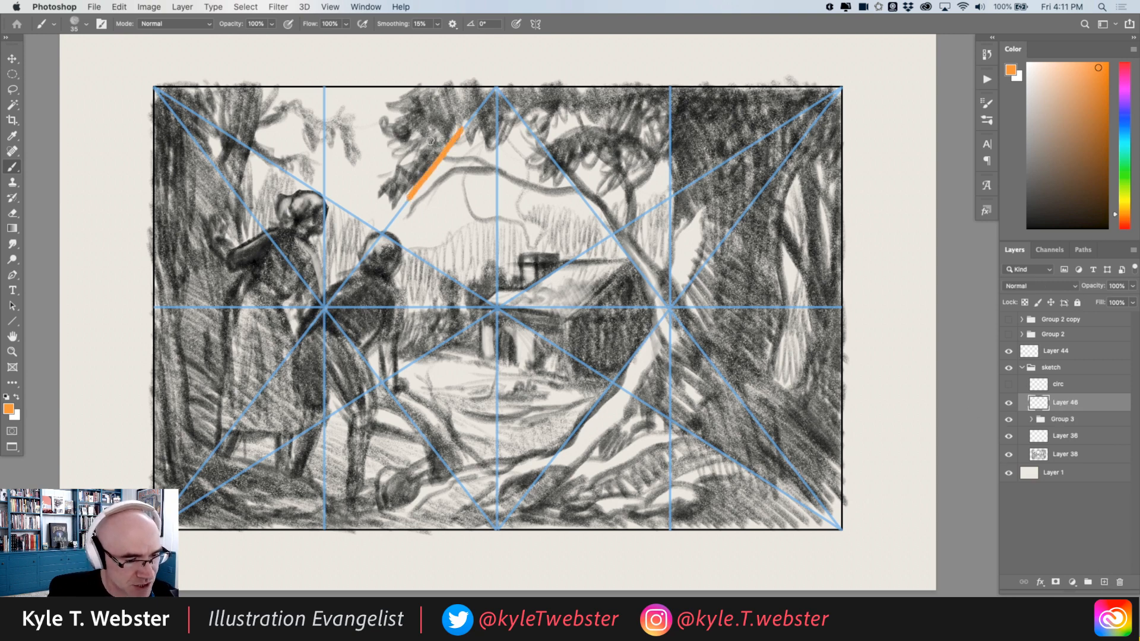
{"action": "key", "text": "super+z"}
{"action": "mouse_move", "coordinate": [466, 126]}
{"action": "left_mouse_down"}
{"action": "mouse_move", "coordinate": [438, 173]}
{"action": "mouse_move", "coordinate": [417, 180]}
{"action": "left_mouse_up"}
{"action": "key", "text": "super+z"}
{"action": "mouse_move", "coordinate": [465, 127]}
{"action": "left_mouse_down"}
{"action": "mouse_move", "coordinate": [386, 236]}
{"action": "mouse_move", "coordinate": [395, 234]}
{"action": "left_mouse_up"}
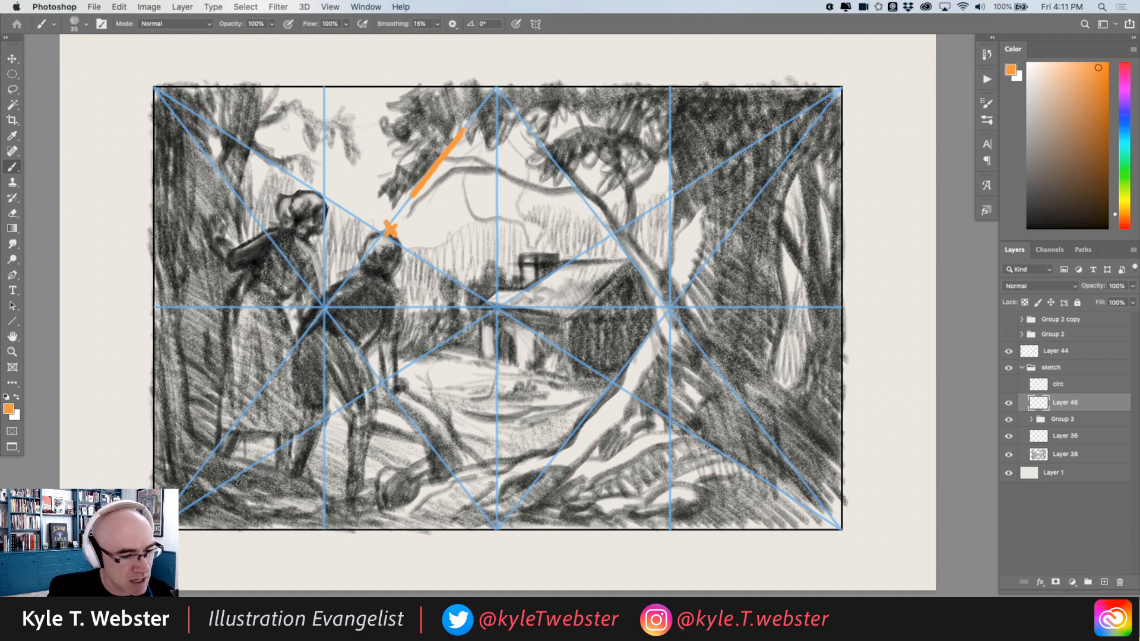
Try orange strokes across both figures' heads and an arrow towards the cottage, and undo them.
{"action": "mouse_move", "coordinate": [249, 147]}
{"action": "left_mouse_down"}
{"action": "mouse_move", "coordinate": [354, 213]}
{"action": "mouse_move", "coordinate": [315, 203]}
{"action": "left_mouse_up"}
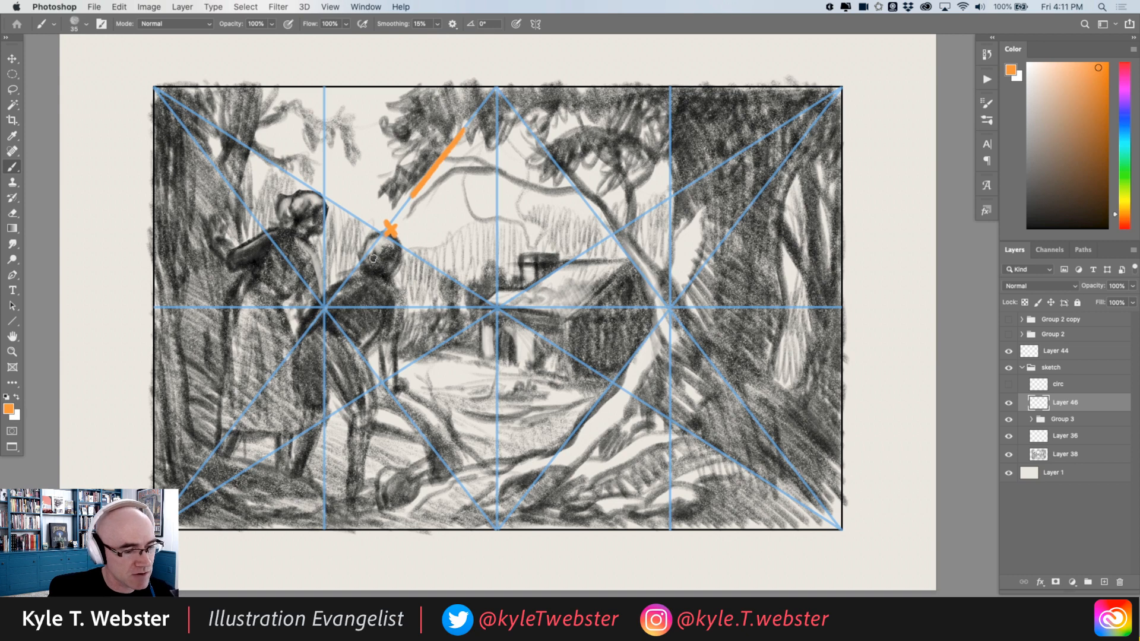
{"action": "left_click_drag", "start_coordinate": [389, 247], "coordinate": [376, 268]}
{"action": "left_click_drag", "start_coordinate": [310, 203], "coordinate": [299, 223]}
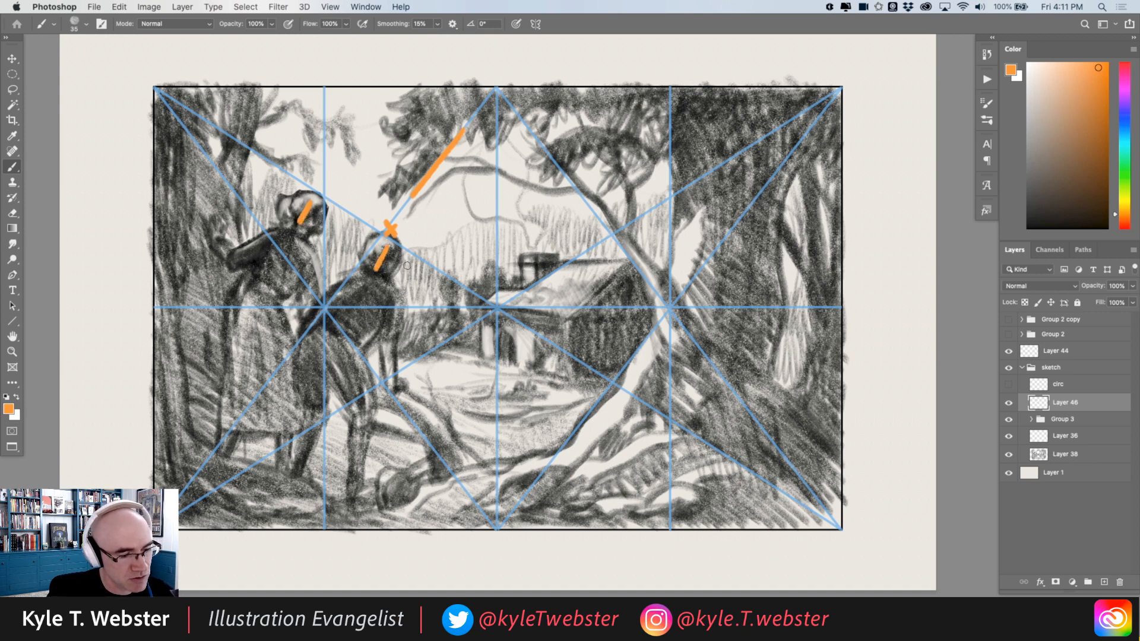
{"action": "left_click_drag", "start_coordinate": [407, 265], "coordinate": [435, 283]}
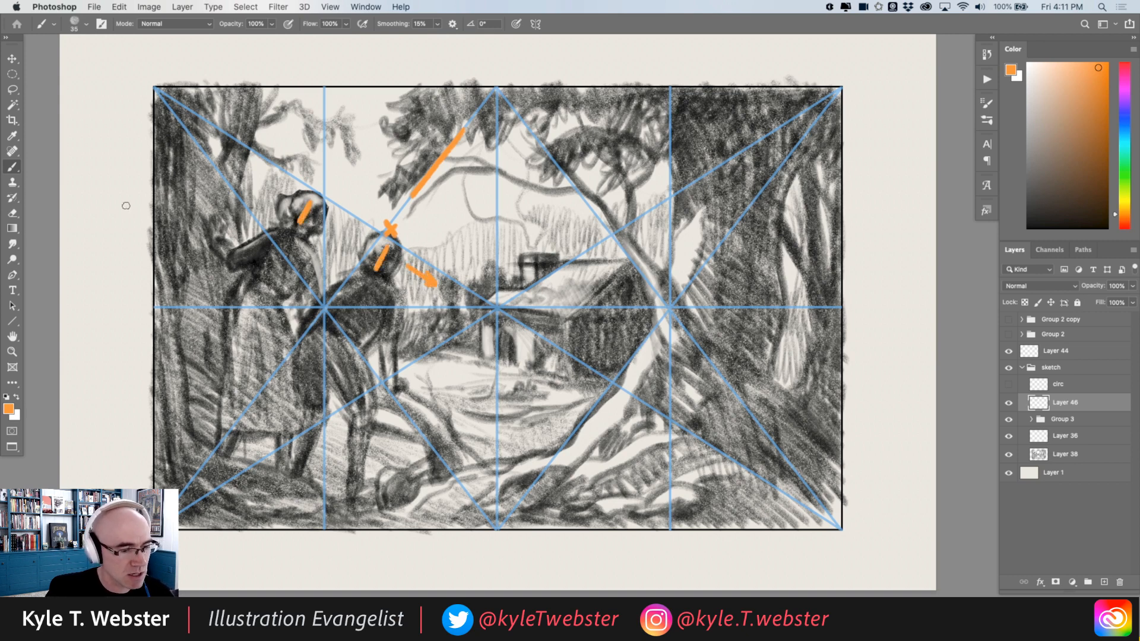
{"action": "key", "text": "super+z"}
{"action": "key", "text": "super+z"}
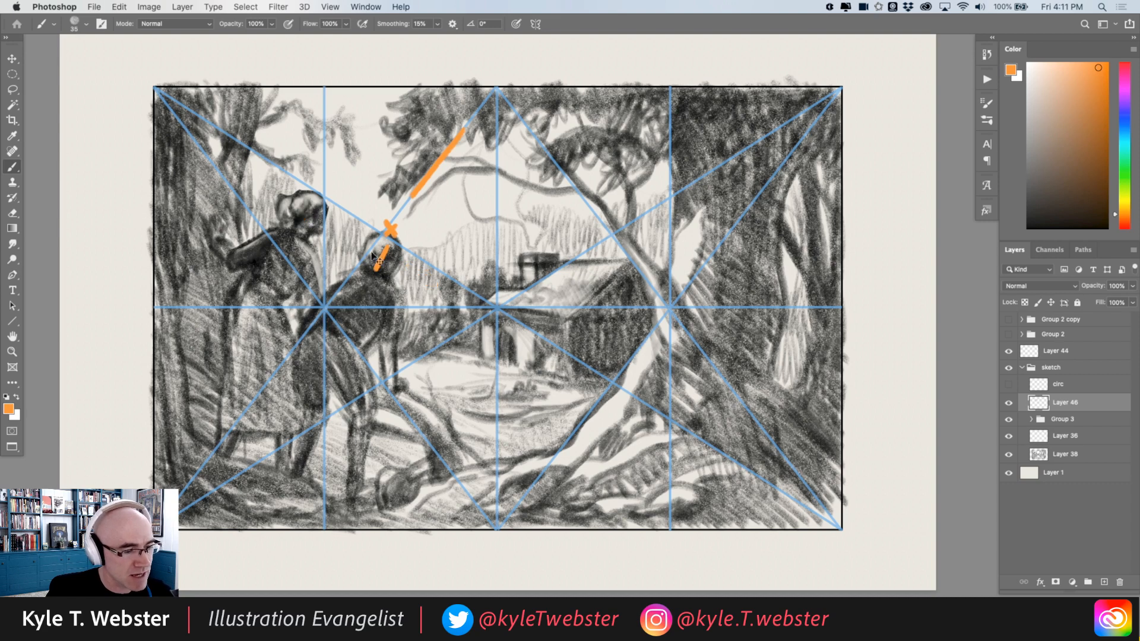
{"action": "key", "text": "super+z"}
Try a small orange arrow between the two heads and slanted strokes over the standing figure, and undo them.
{"action": "left_click_drag", "start_coordinate": [338, 226], "coordinate": [356, 241]}
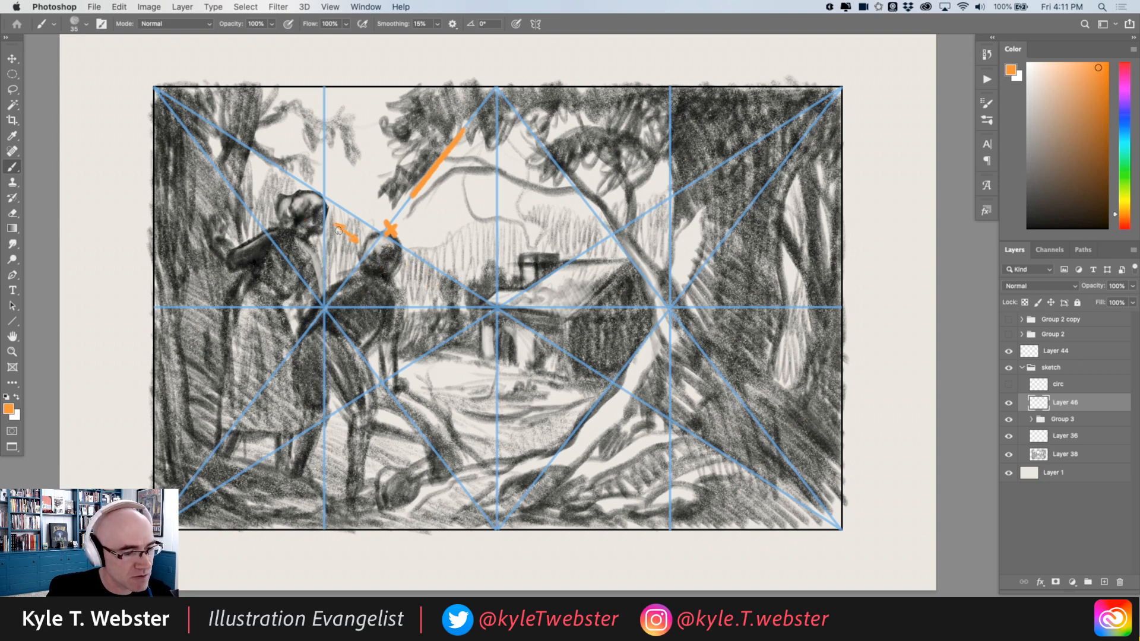
{"action": "key", "text": "super+z"}
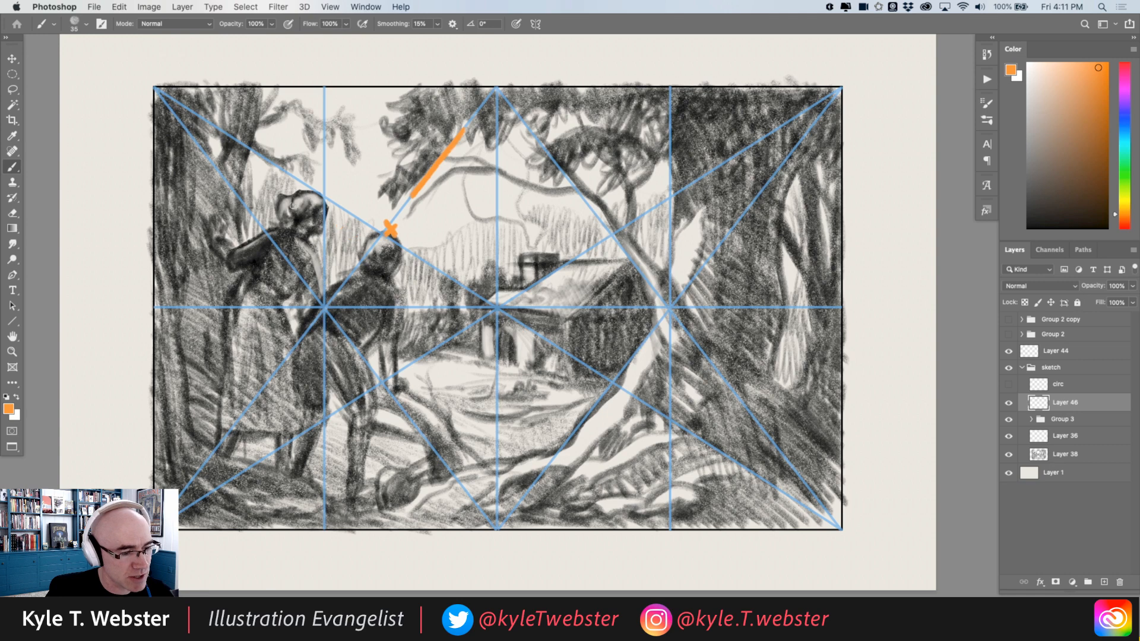
{"action": "mouse_move", "coordinate": [324, 189]}
{"action": "left_mouse_down"}
{"action": "mouse_move", "coordinate": [267, 197]}
{"action": "mouse_move", "coordinate": [276, 241]}
{"action": "left_mouse_up"}
{"action": "key", "text": "super+z"}
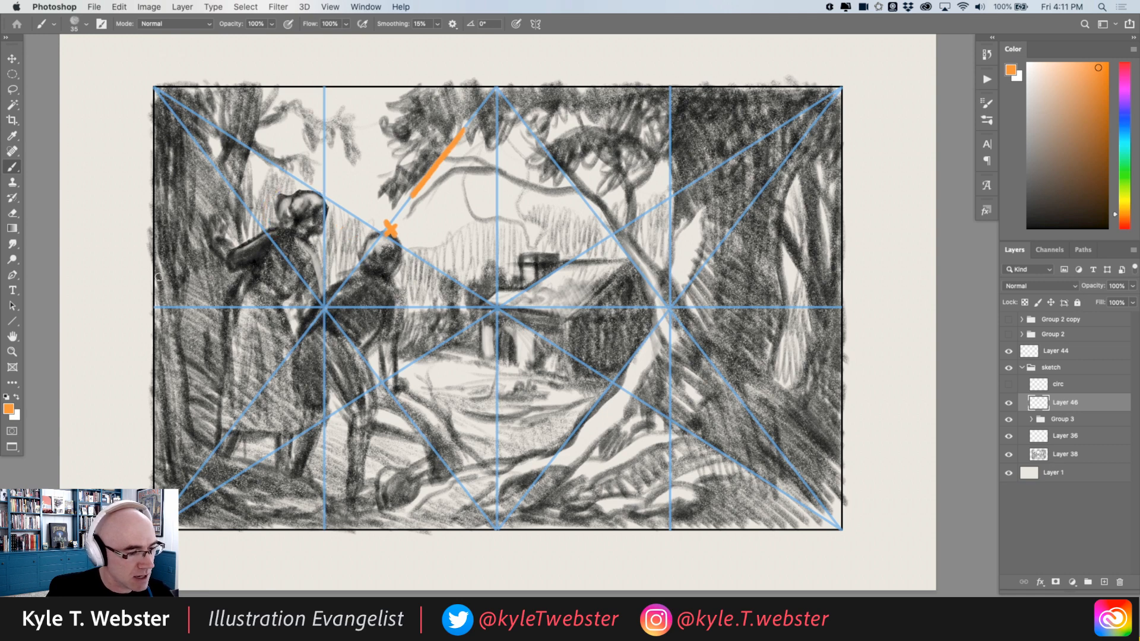
{"action": "left_click_drag", "start_coordinate": [288, 187], "coordinate": [240, 242]}
{"action": "key", "text": "super+z"}
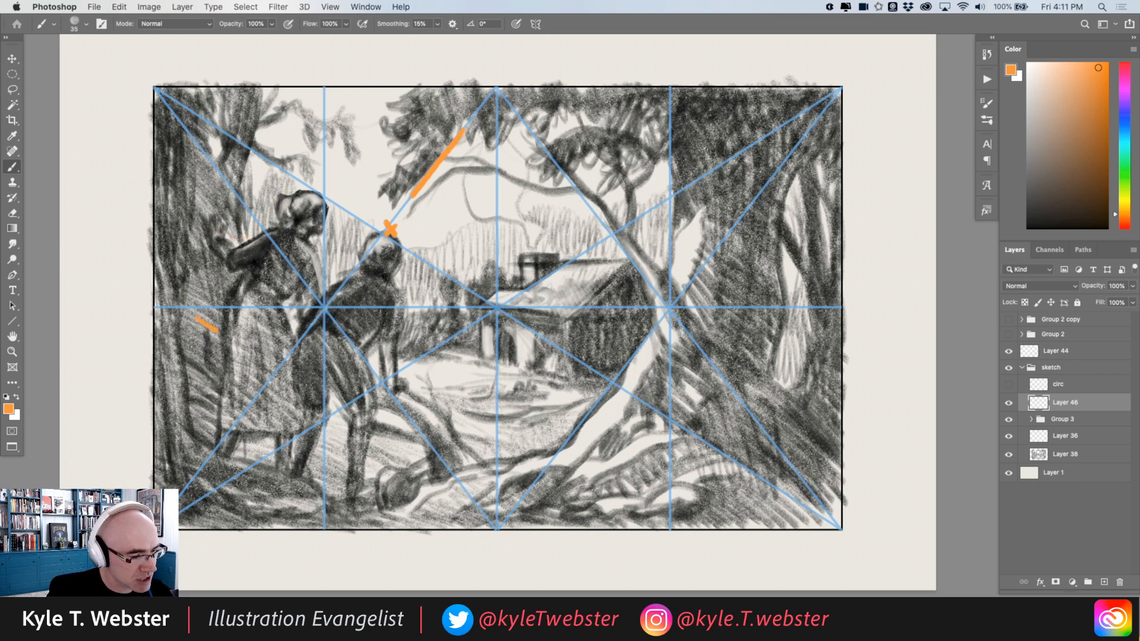
Try four short, slanted orange strokes across the dark trunk and the edge of the standing figure's skirt, and undo them.
{"action": "mouse_move", "coordinate": [196, 318]}
{"action": "left_mouse_down"}
{"action": "mouse_move", "coordinate": [254, 373]}
{"action": "mouse_move", "coordinate": [242, 391]}
{"action": "left_mouse_up"}
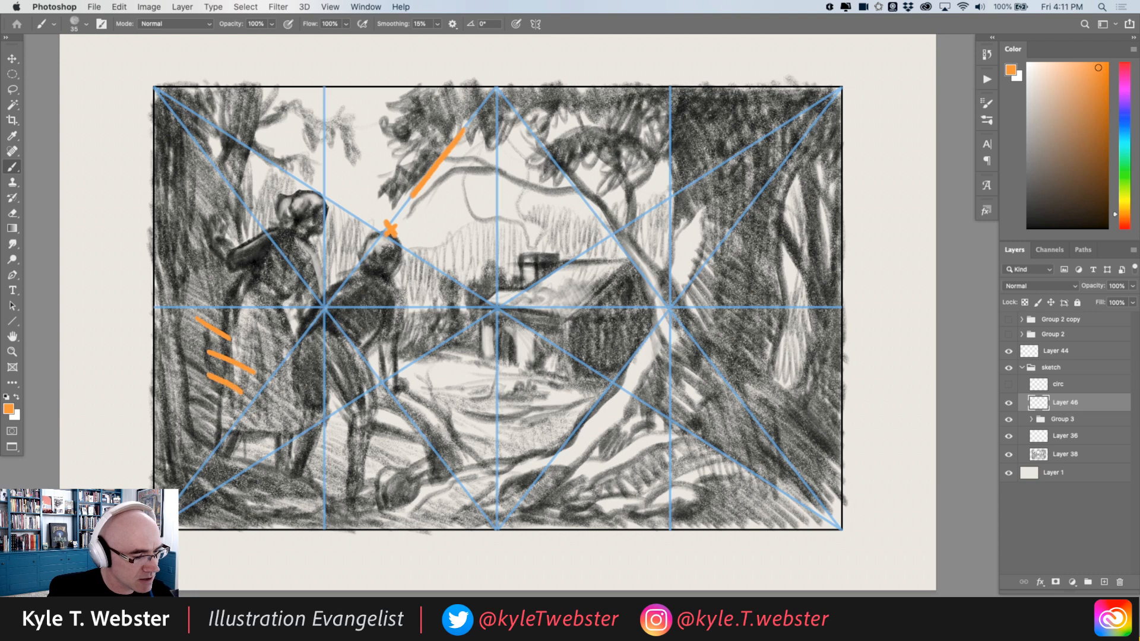
{"action": "left_click_drag", "start_coordinate": [214, 301], "coordinate": [243, 319]}
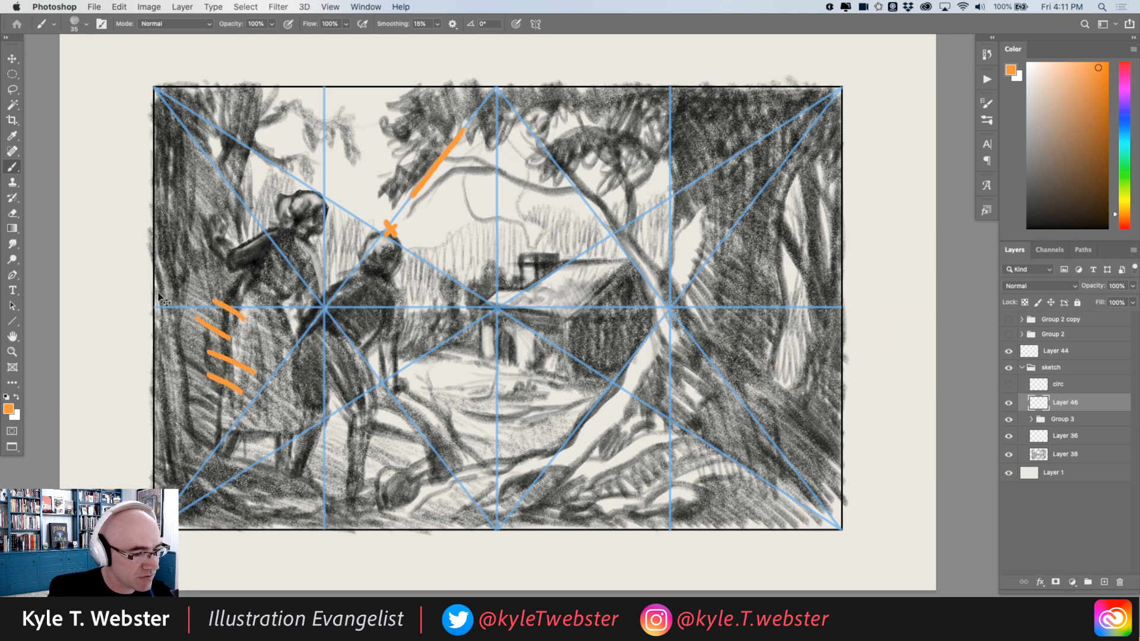
{"action": "key", "text": "super+z"}
{"action": "key", "text": "super+z"}
{"action": "key", "text": "super+z"}
{"action": "key", "text": "super+z"}
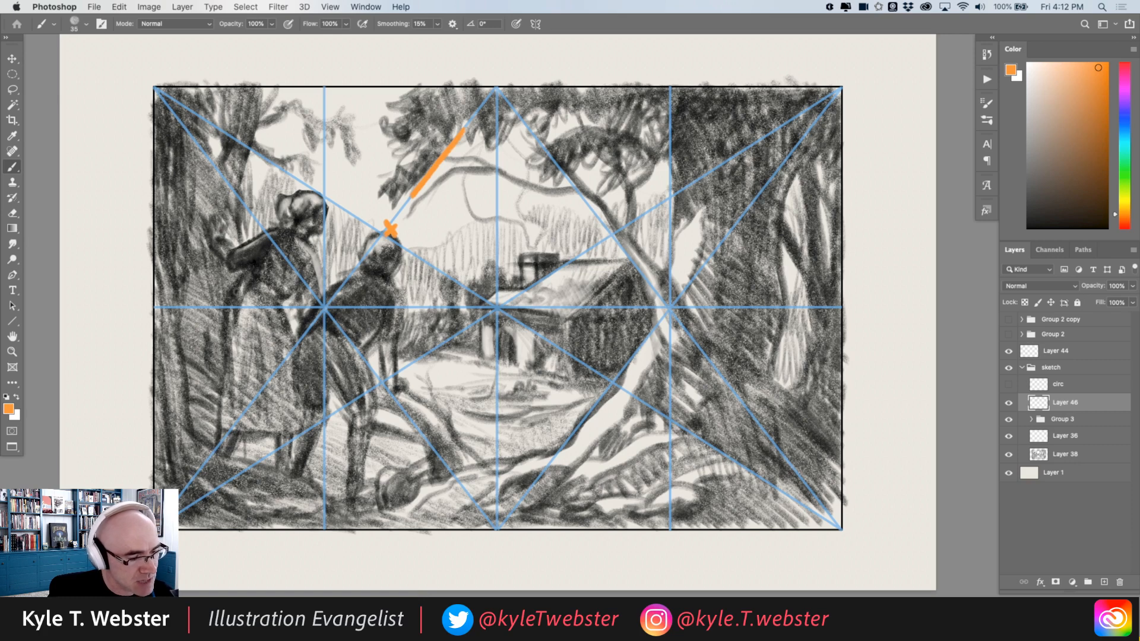
Try one orange X on the dark trunk and another on the standing figure's skirt, and undo both.
{"action": "left_click_drag", "start_coordinate": [204, 330], "coordinate": [196, 350]}
{"action": "mouse_move", "coordinate": [195, 331]}
{"action": "left_mouse_down"}
{"action": "mouse_move", "coordinate": [205, 350]}
{"action": "mouse_move", "coordinate": [258, 356]}
{"action": "left_mouse_up"}
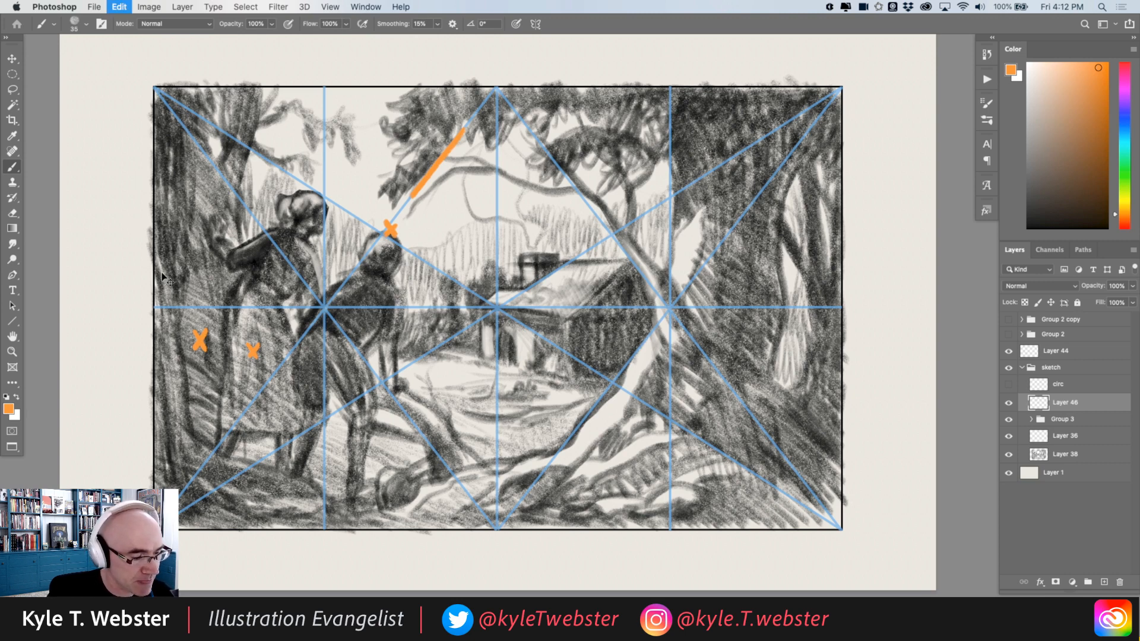
{"action": "key", "text": "super+z"}
{"action": "key", "text": "super+z"}
{"action": "key", "text": "super+z"}
{"action": "key", "text": "super+z"}
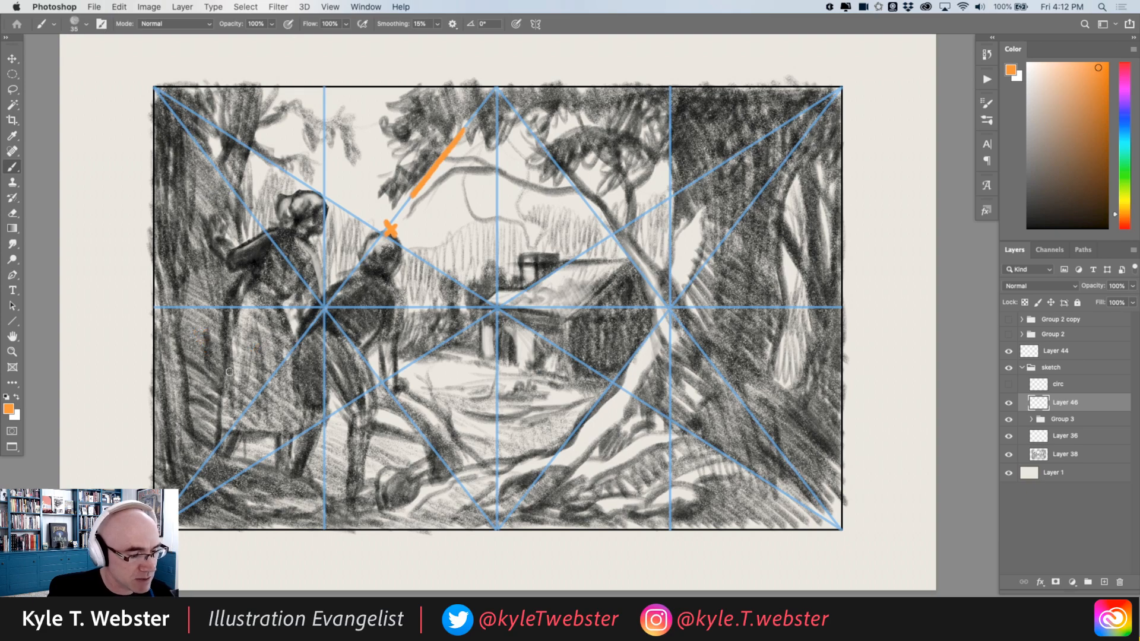
Collapse and hide the sketch group, and show Group 2 with the small blurred value study.
{"action": "scroll", "coordinate": [250, 395], "scroll_direction": "down", "scroll_amount": 2}
{"action": "scroll", "coordinate": [255, 395], "scroll_direction": "up", "scroll_amount": 4}
{"action": "scroll", "coordinate": [284, 387], "scroll_direction": "down", "scroll_amount": 3}
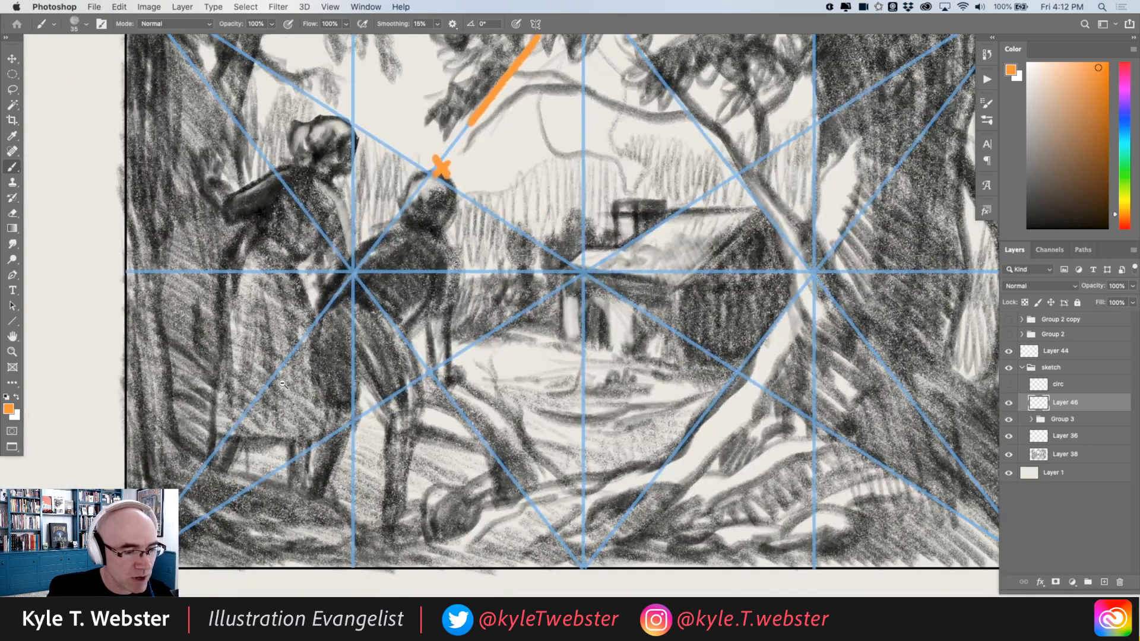
{"action": "scroll", "coordinate": [285, 387], "scroll_direction": "down", "scroll_amount": 3}
{"action": "left_click_drag", "start_coordinate": [296, 386], "coordinate": [340, 385]}
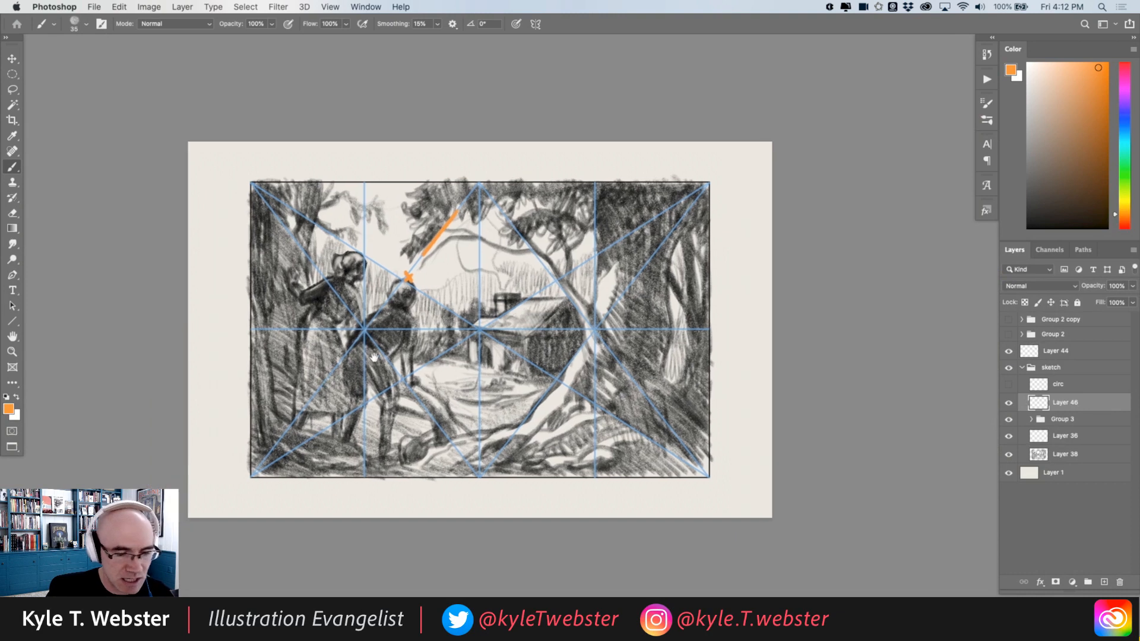
{"action": "left_click", "coordinate": [1022, 368]}
{"action": "left_click", "coordinate": [1008, 369]}
{"action": "left_click", "coordinate": [1009, 334]}
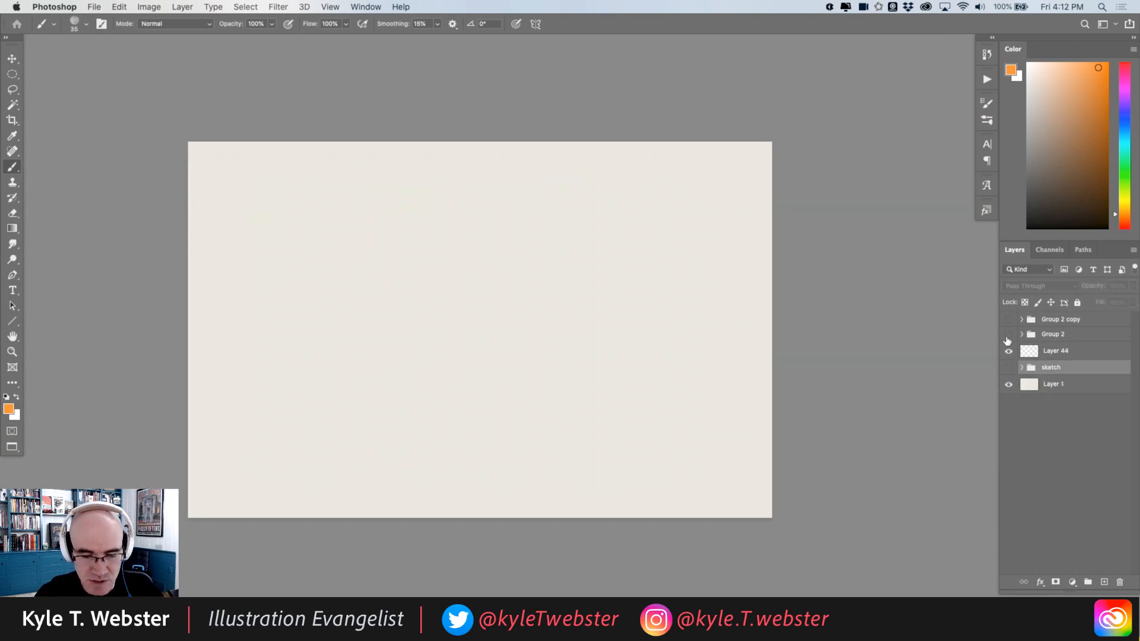
{"action": "left_click", "coordinate": [300, 333], "text": "super"}
{"action": "left_click_drag", "start_coordinate": [302, 336], "coordinate": [234, 352]}
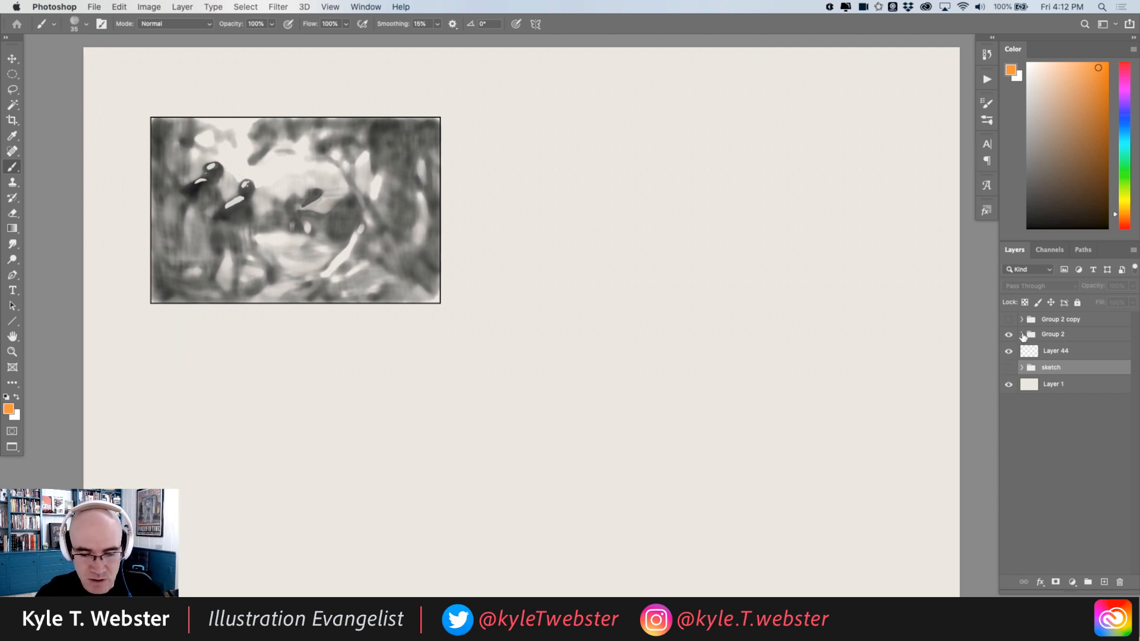
Copy the entire drawing from Layer 38 in the sketch group, hide the group again and paste the copy above it.
{"action": "left_click", "coordinate": [1008, 367]}
{"action": "left_click", "coordinate": [1022, 369]}
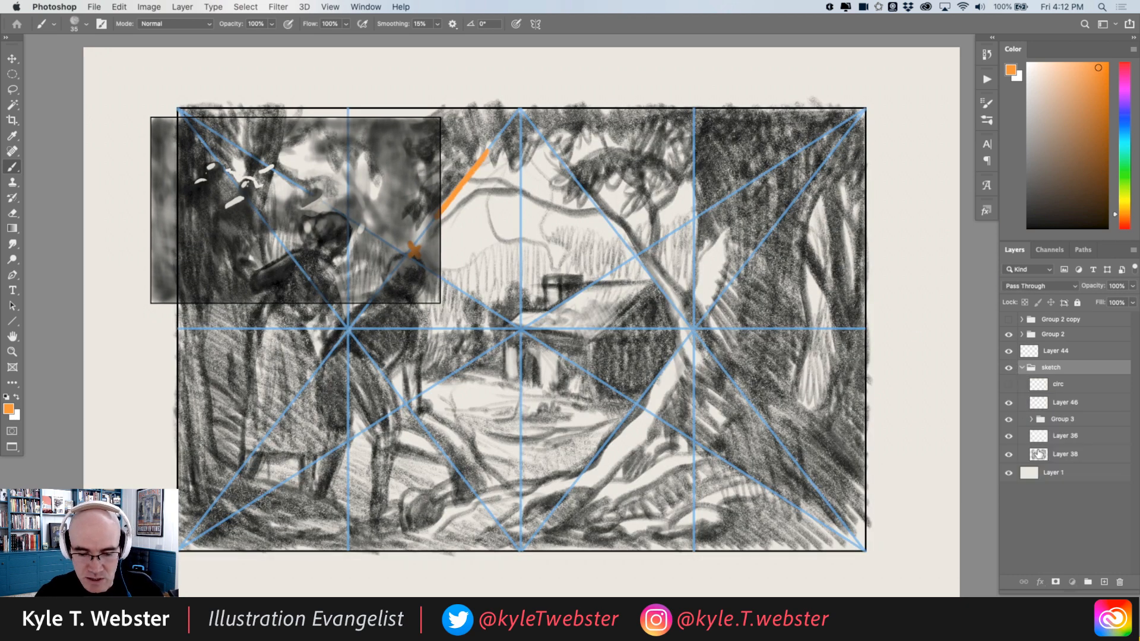
{"action": "left_click", "coordinate": [1038, 450]}
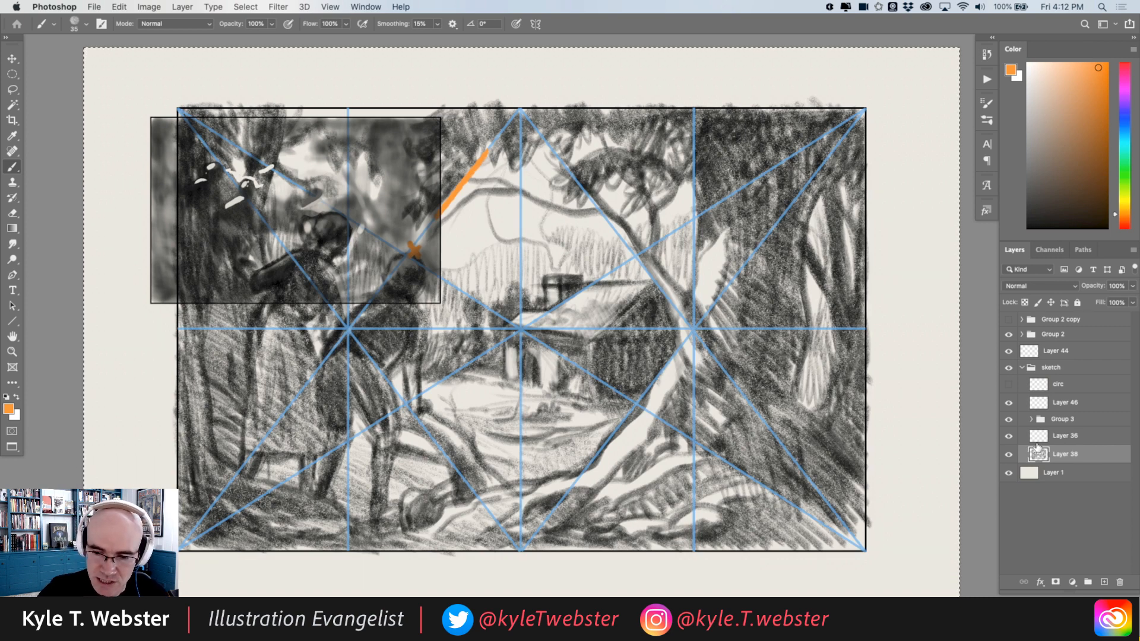
{"action": "left_click", "coordinate": [1022, 367]}
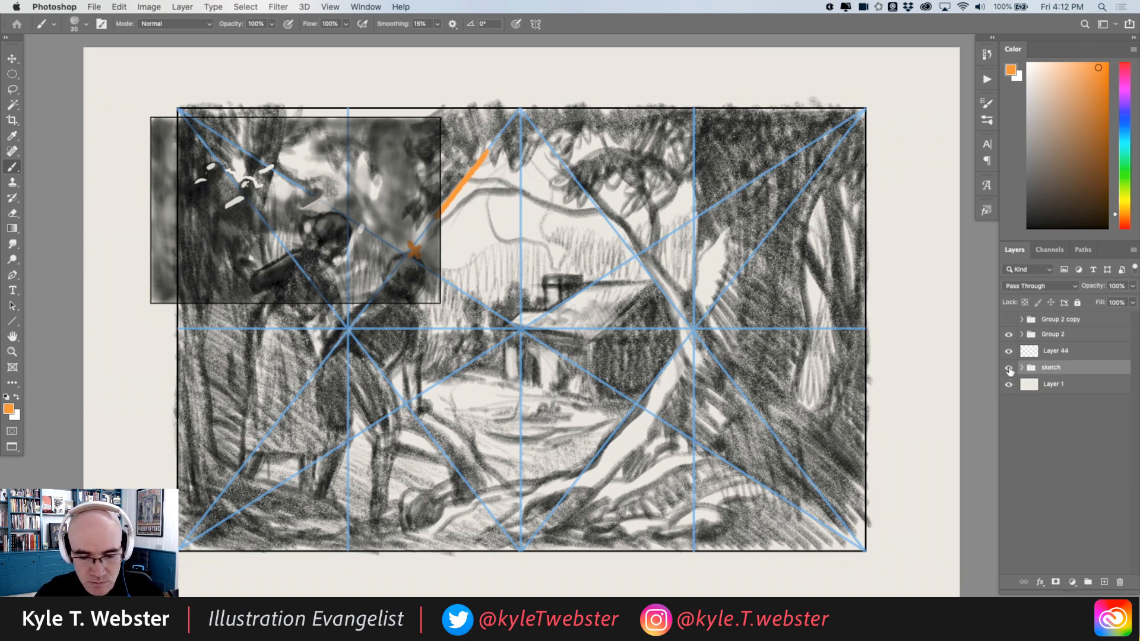
{"action": "left_click", "coordinate": [1008, 368]}
{"action": "key", "text": "super+v"}
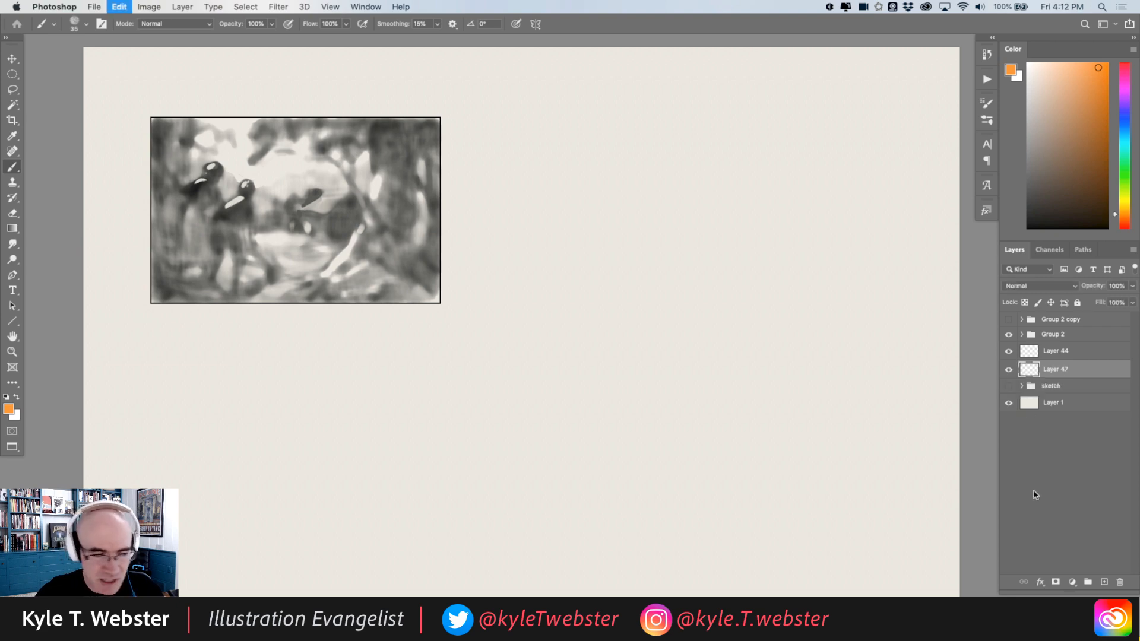
Scale the pasted drawing down to a little over half size and place it beside the blurred value study.
{"action": "key", "text": "super+t"}
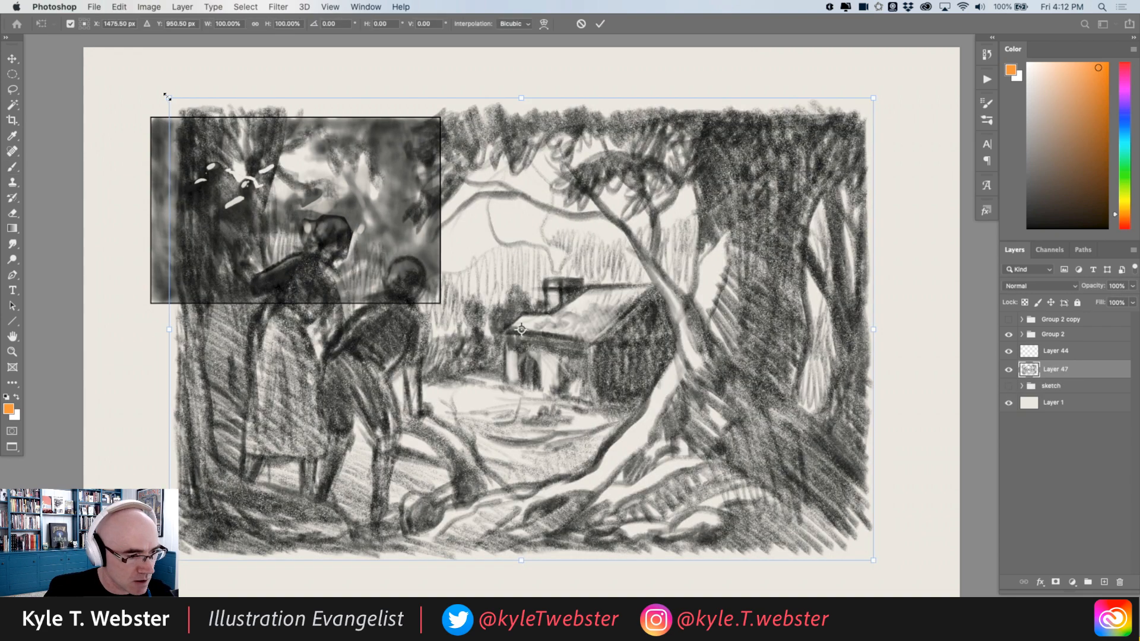
{"action": "mouse_move", "coordinate": [168, 97]}
{"action": "left_mouse_down"}
{"action": "mouse_move", "coordinate": [323, 167]}
{"action": "mouse_move", "coordinate": [492, 283]}
{"action": "left_mouse_up"}
{"action": "left_click_drag", "start_coordinate": [524, 418], "coordinate": [533, 262]}
{"action": "key", "text": "Return"}
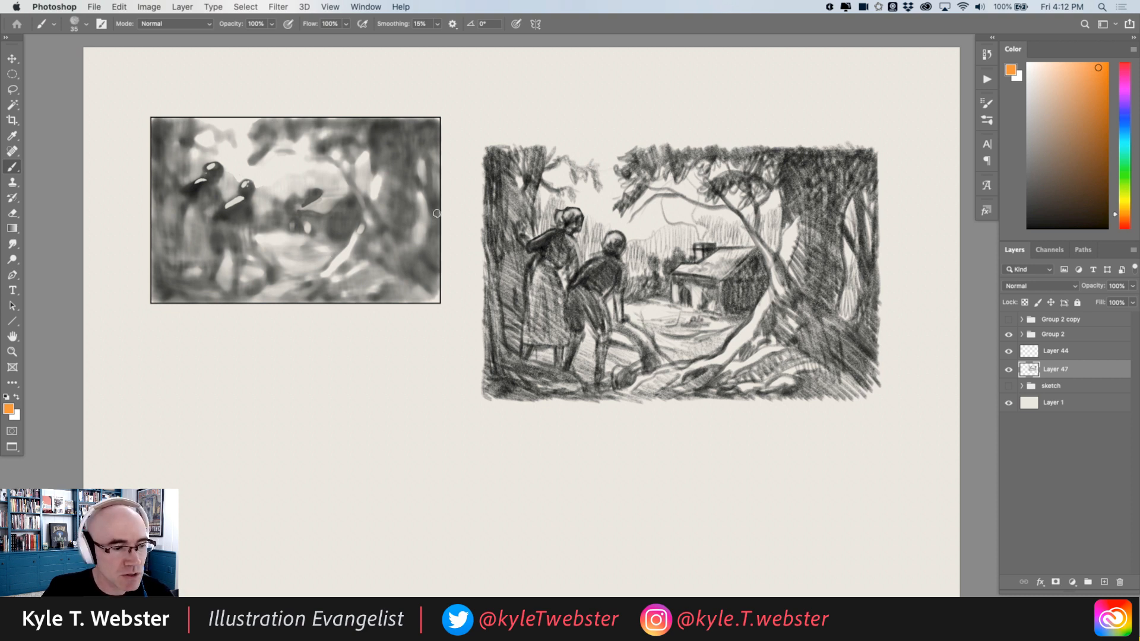
Apply the Median filter to the pasted drawing with a radius of 36 pixels.
{"action": "key", "text": "super+ctrl+f"}
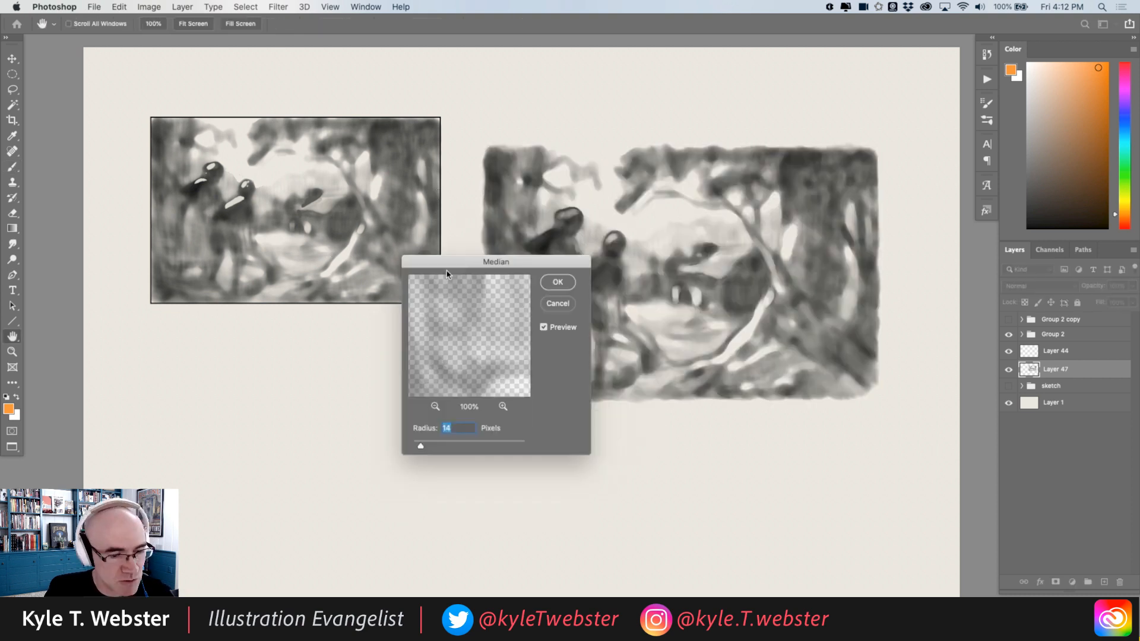
{"action": "left_click_drag", "start_coordinate": [496, 253], "coordinate": [357, 327]}
{"action": "left_click_drag", "start_coordinate": [281, 513], "coordinate": [296, 515]}
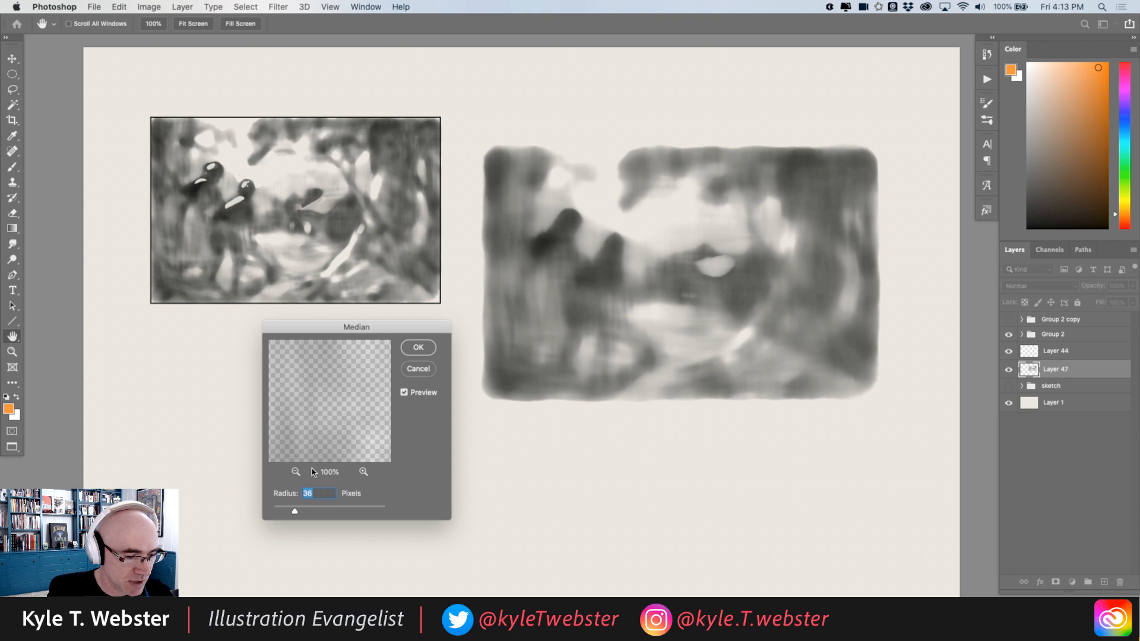
{"action": "left_click", "coordinate": [414, 346]}
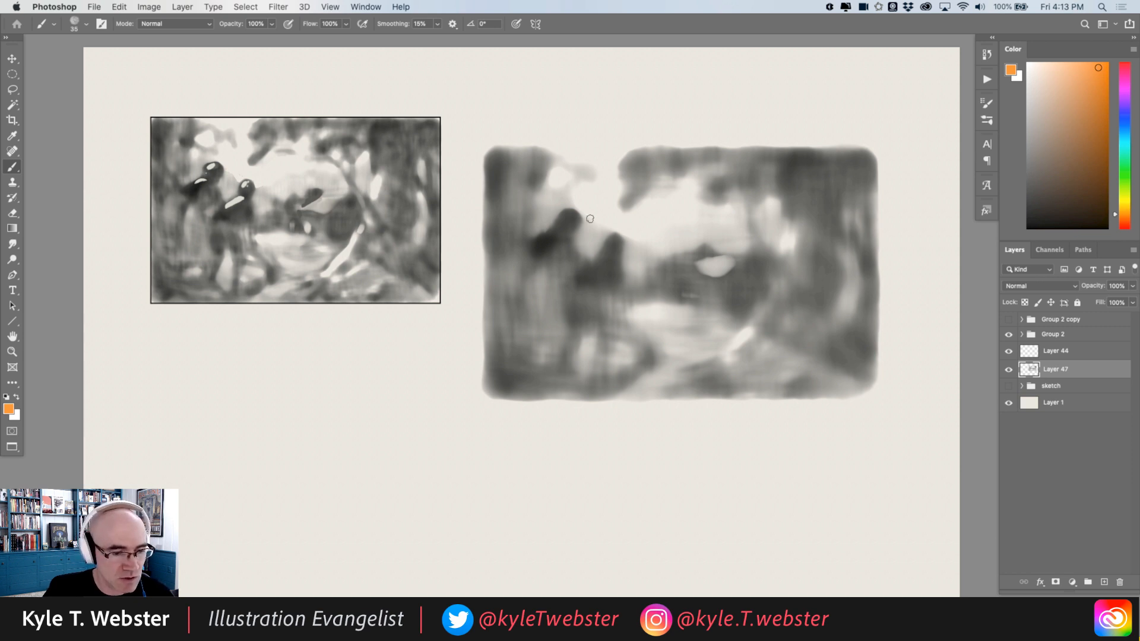
Mark the gaps around the two figures' heads on the large blurred copy with small orange strokes, and undo the marks.
{"action": "left_click_drag", "start_coordinate": [595, 235], "coordinate": [587, 241]}
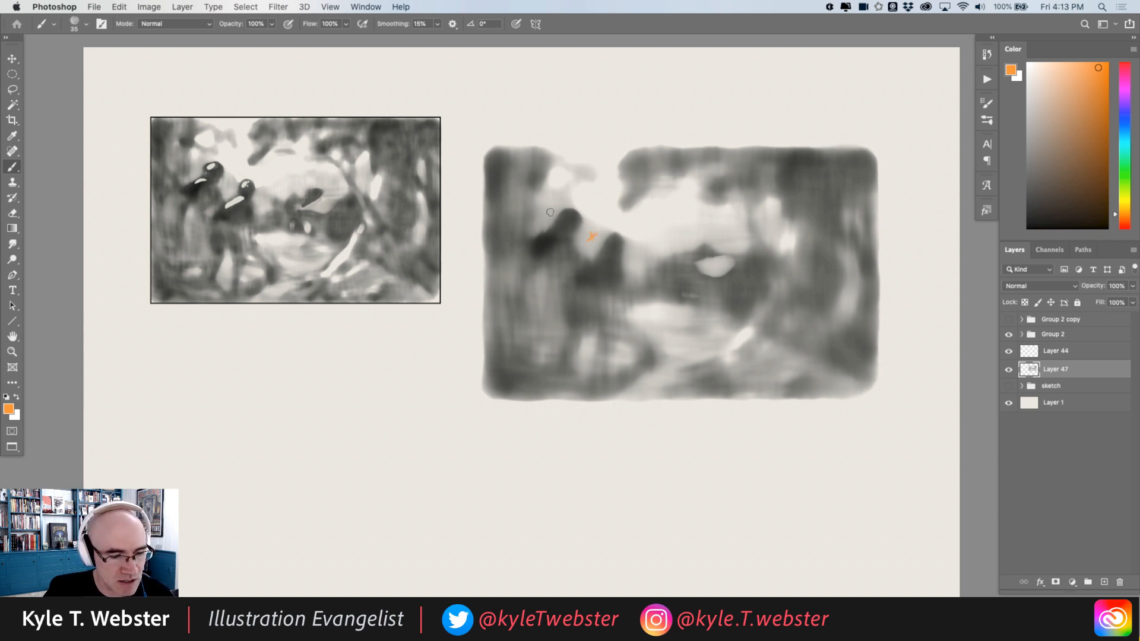
{"action": "left_click_drag", "start_coordinate": [547, 206], "coordinate": [553, 210]}
{"action": "left_click_drag", "start_coordinate": [633, 257], "coordinate": [637, 262]}
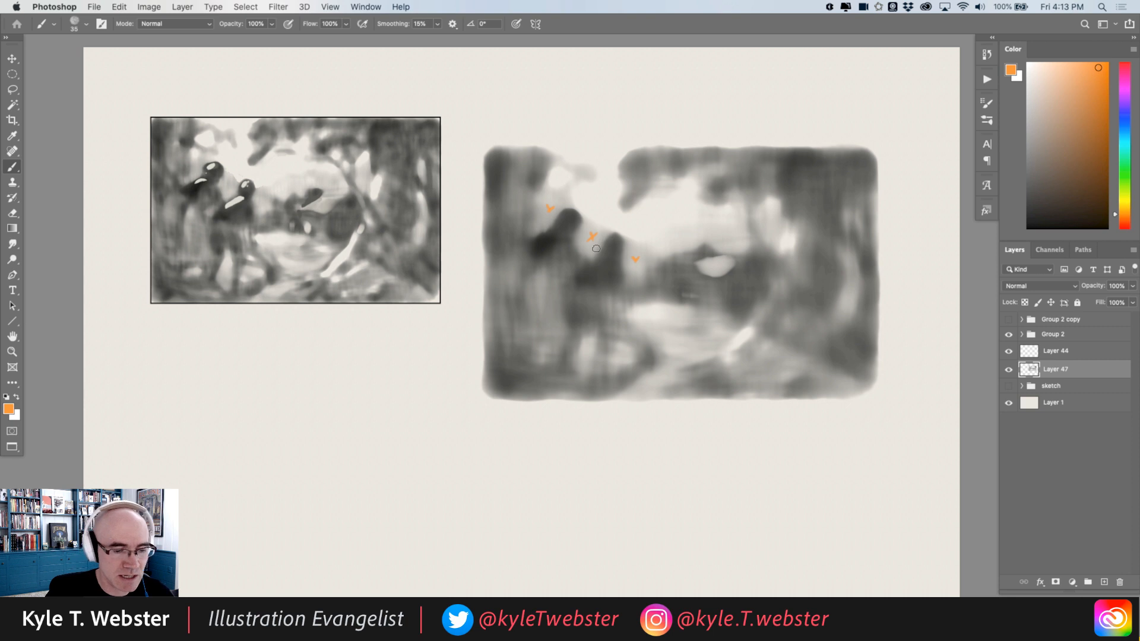
{"action": "key", "text": "super+z"}
{"action": "key", "text": "super+z"}
{"action": "key", "text": "super+z"}
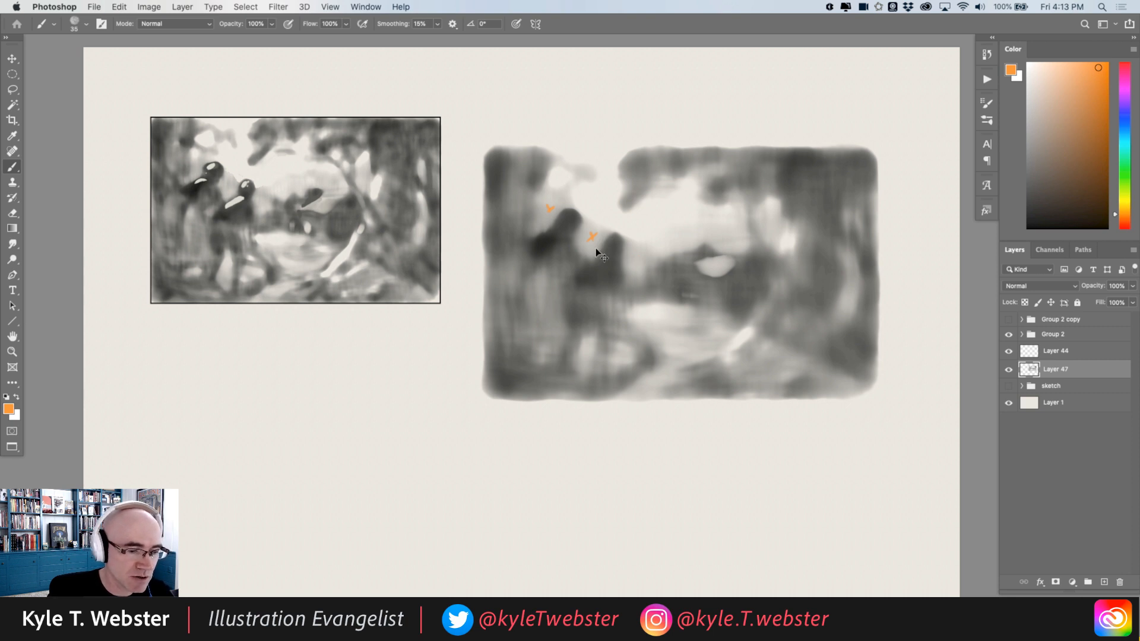
{"action": "key", "text": "super+z"}
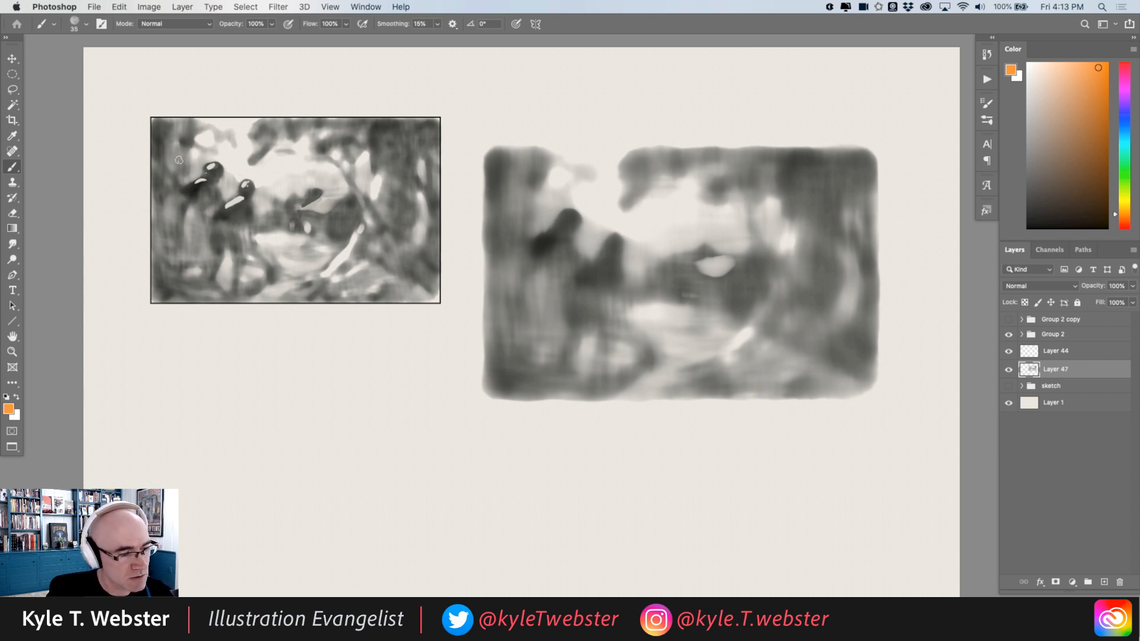
Draw orange arrows to the two figures' heads and circle the central area of the small value study, and undo these marks.
{"action": "mouse_move", "coordinate": [198, 91]}
{"action": "left_mouse_down"}
{"action": "mouse_move", "coordinate": [207, 155]}
{"action": "mouse_move", "coordinate": [211, 146]}
{"action": "left_mouse_up"}
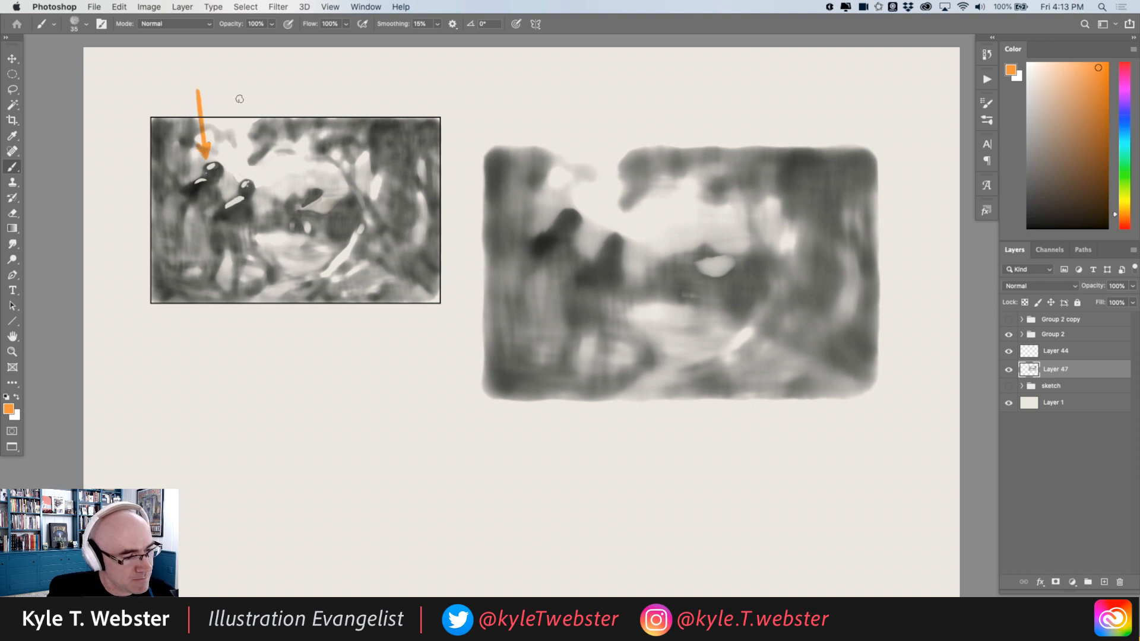
{"action": "mouse_move", "coordinate": [239, 90]}
{"action": "left_mouse_down"}
{"action": "mouse_move", "coordinate": [242, 175]}
{"action": "mouse_move", "coordinate": [249, 161]}
{"action": "left_mouse_up"}
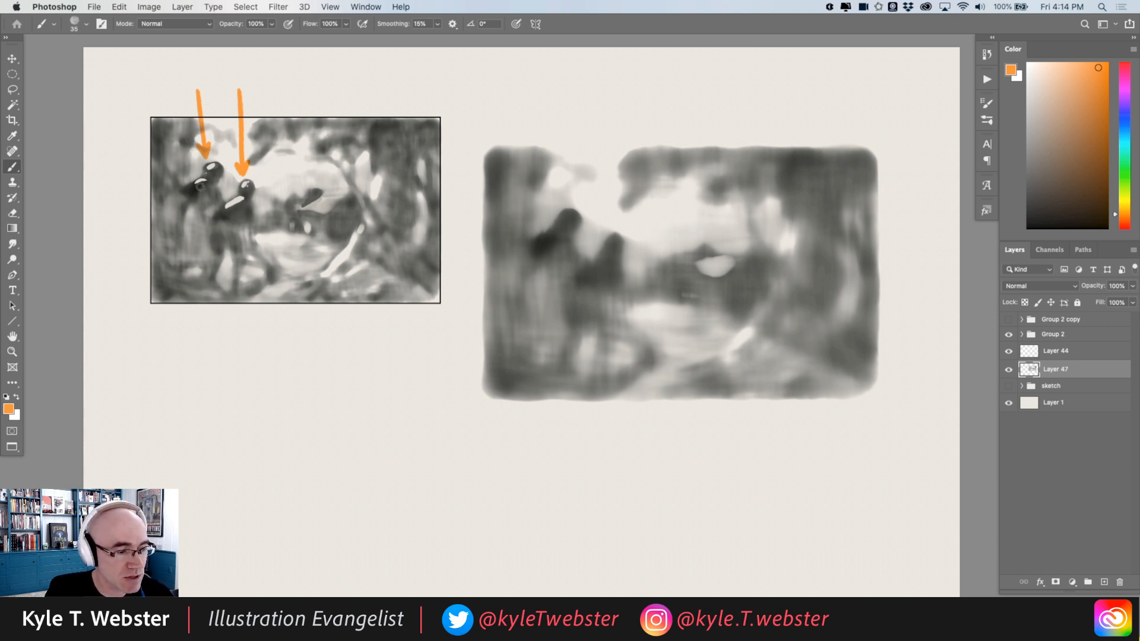
{"action": "mouse_move", "coordinate": [333, 196]}
{"action": "left_mouse_down"}
{"action": "mouse_move", "coordinate": [286, 229]}
{"action": "mouse_move", "coordinate": [337, 238]}
{"action": "mouse_move", "coordinate": [325, 194]}
{"action": "left_mouse_up"}
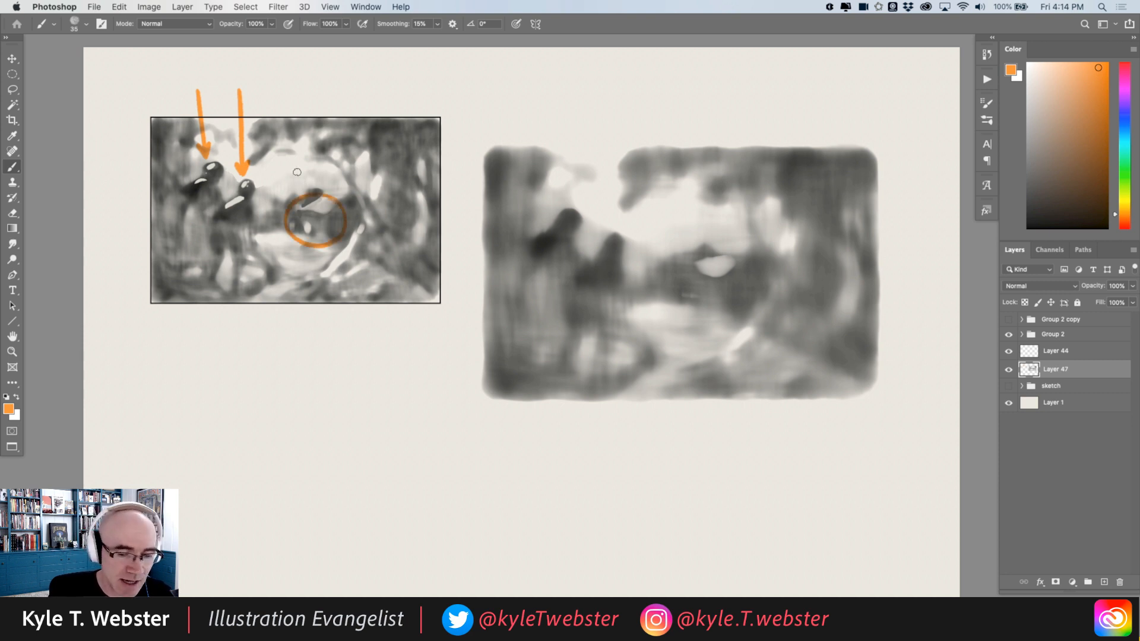
{"action": "key", "text": "super+z"}
{"action": "key", "text": "super+z"}
{"action": "key", "text": "super+z"}
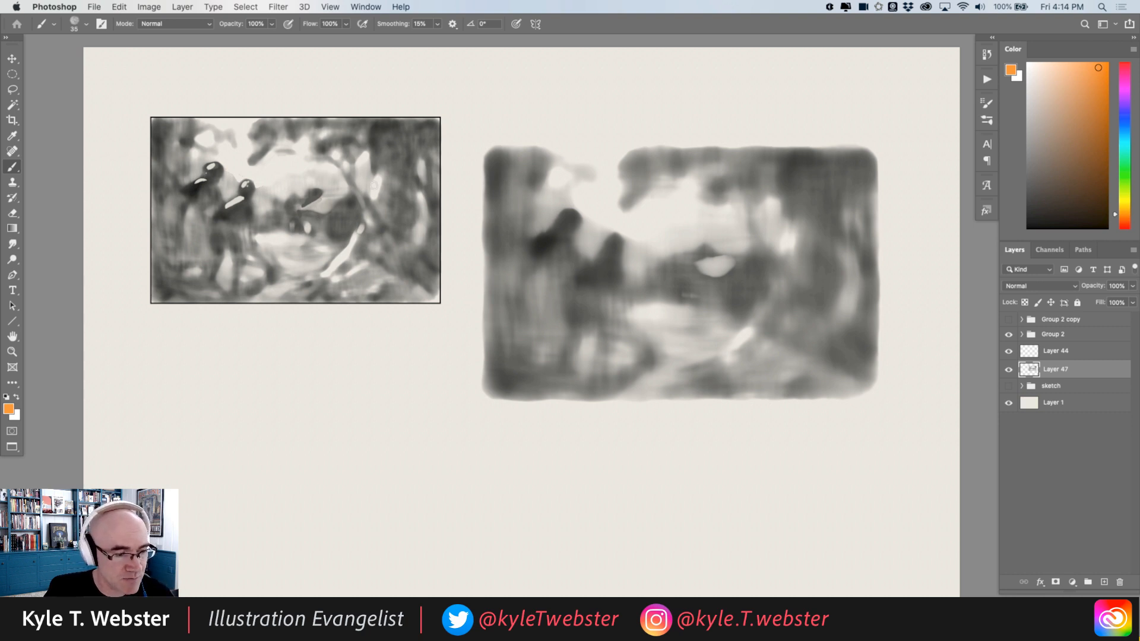
Hide the blurred copy on Layer 47 and show Group 2 copy with the two-tone shape study.
{"action": "left_click", "coordinate": [1009, 369]}
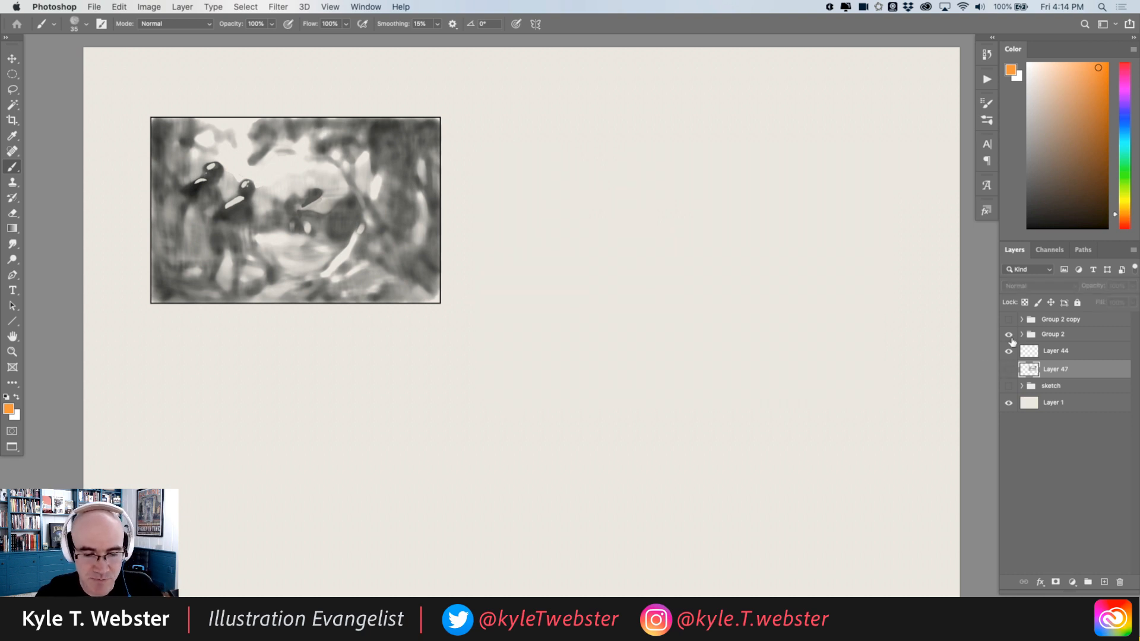
{"action": "left_click", "coordinate": [1008, 319]}
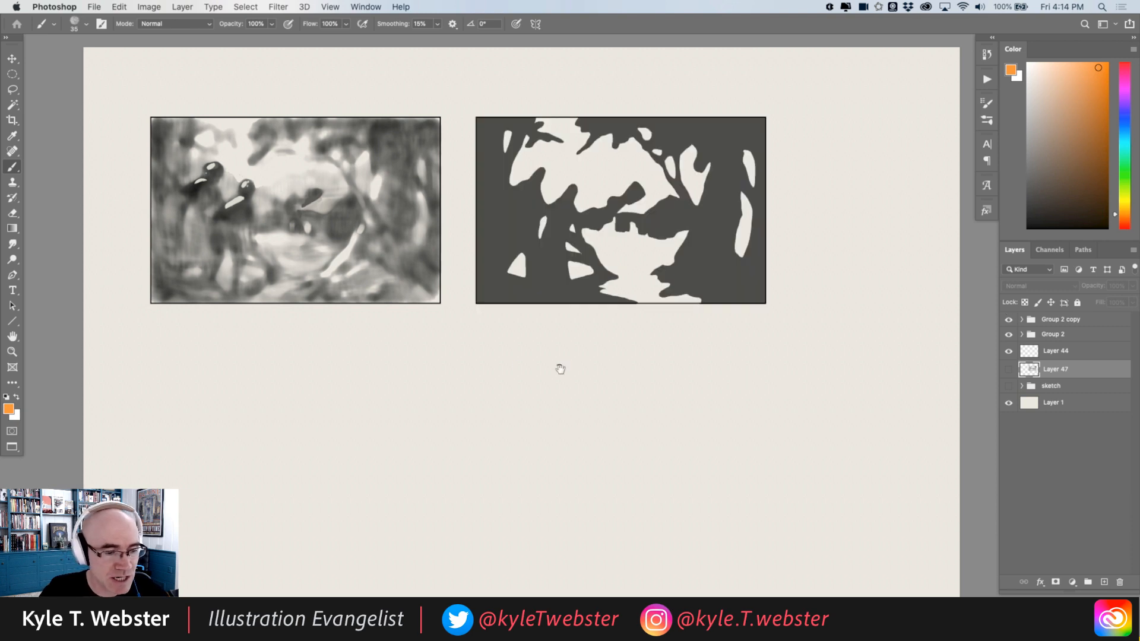
{"action": "left_click_drag", "start_coordinate": [510, 371], "coordinate": [485, 372]}
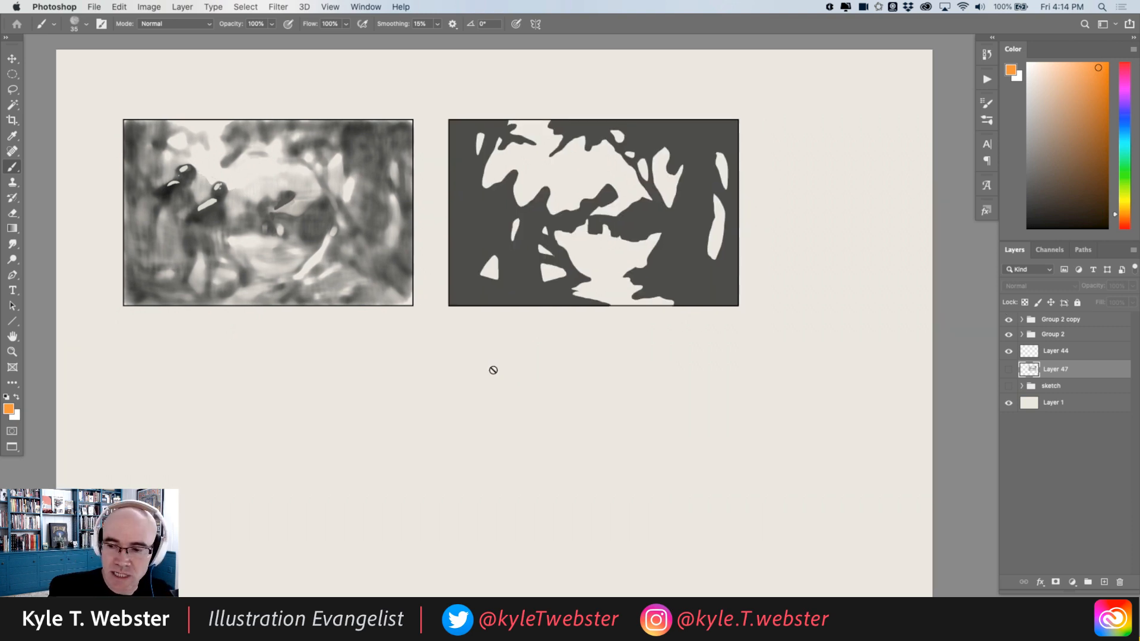
Handwrite the word NOTAN in orange on a new layer below the two studies and underline it.
{"action": "key", "text": "l"}
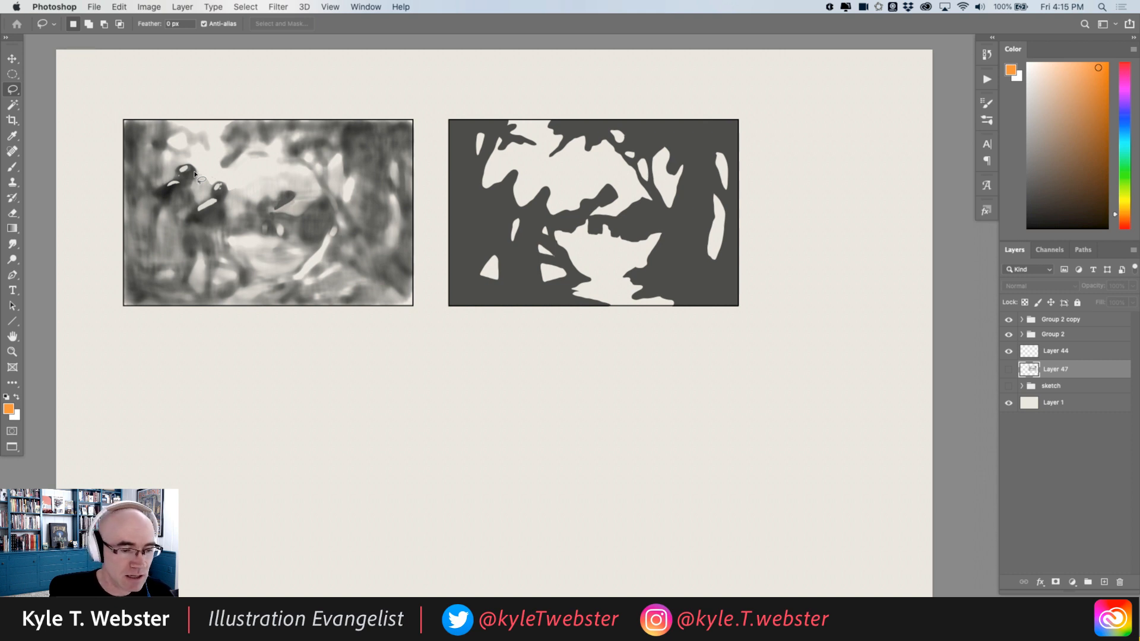
{"action": "key", "text": "b"}
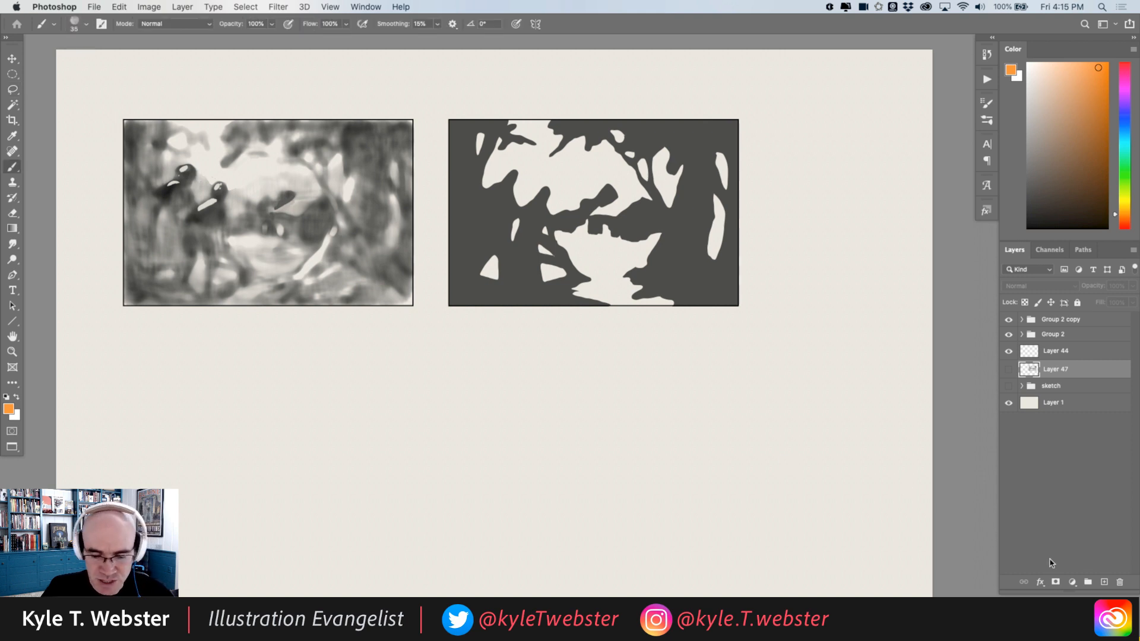
{"action": "left_click", "coordinate": [1104, 583]}
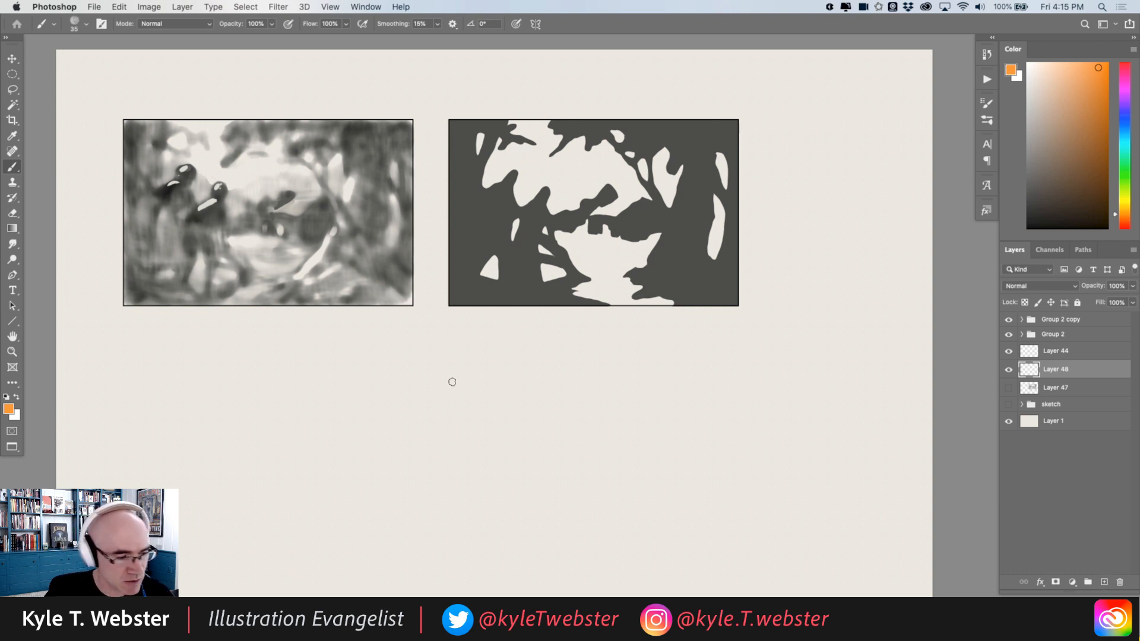
{"action": "mouse_move", "coordinate": [364, 399]}
{"action": "left_mouse_down"}
{"action": "mouse_move", "coordinate": [389, 366]}
{"action": "mouse_move", "coordinate": [464, 362]}
{"action": "left_mouse_up"}
{"action": "mouse_move", "coordinate": [450, 365]}
{"action": "left_mouse_down"}
{"action": "mouse_move", "coordinate": [452, 391]}
{"action": "mouse_move", "coordinate": [481, 371]}
{"action": "mouse_move", "coordinate": [497, 395]}
{"action": "left_mouse_up"}
{"action": "mouse_move", "coordinate": [478, 384]}
{"action": "left_mouse_down"}
{"action": "mouse_move", "coordinate": [497, 398]}
{"action": "mouse_move", "coordinate": [533, 361]}
{"action": "left_mouse_up"}
{"action": "left_click_drag", "start_coordinate": [544, 415], "coordinate": [338, 415]}
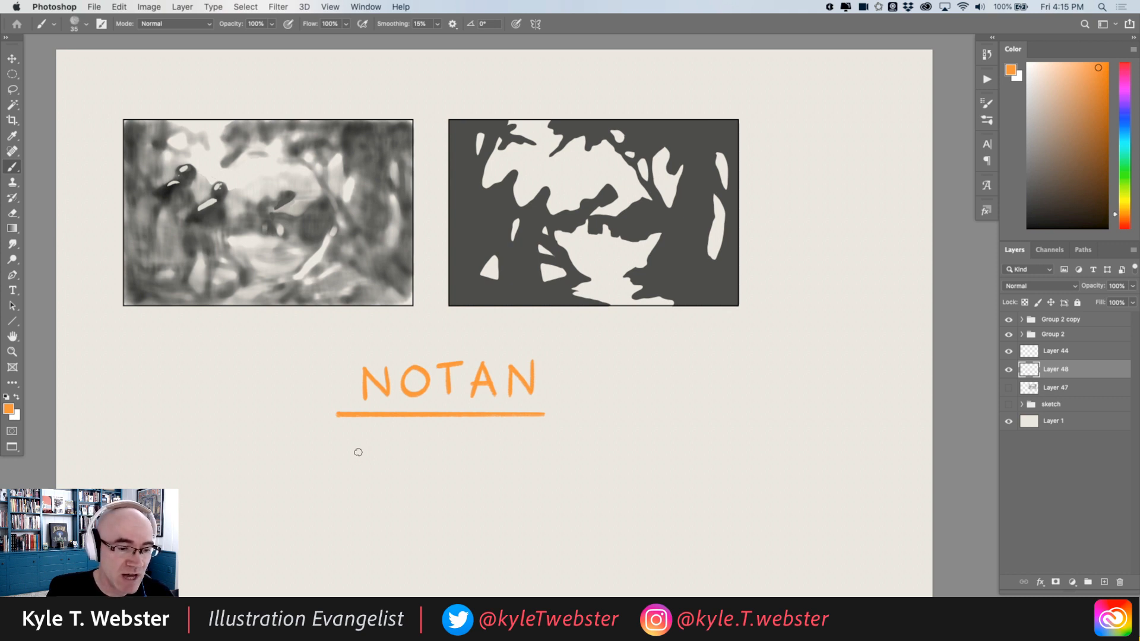
{"action": "left_click", "coordinate": [385, 305], "text": "super"}
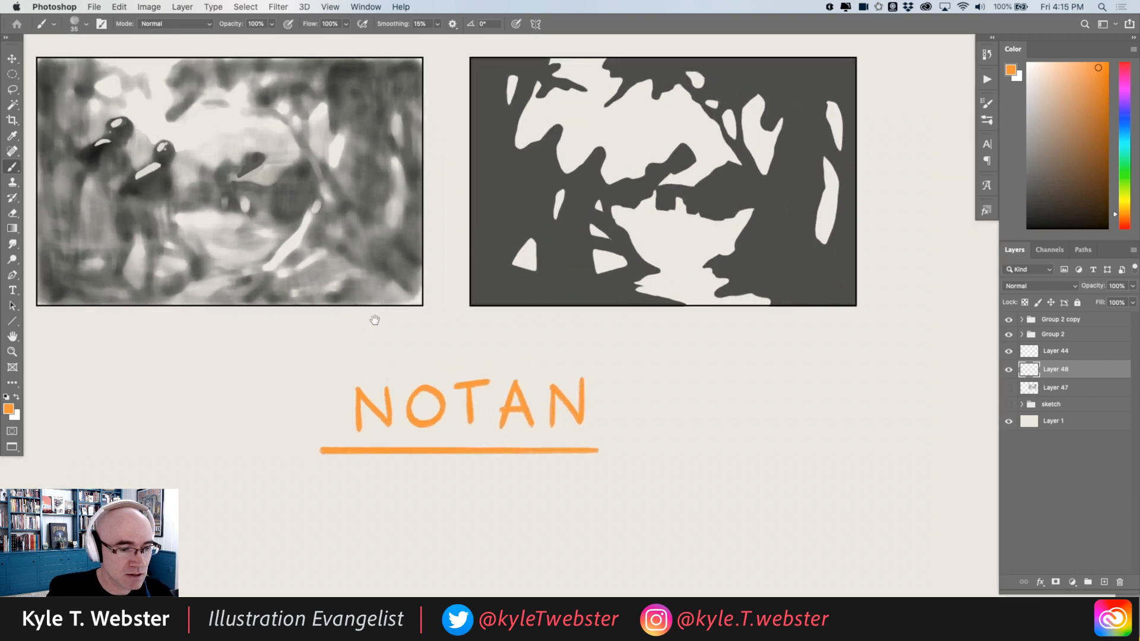
{"action": "left_click_drag", "start_coordinate": [374, 320], "coordinate": [414, 348]}
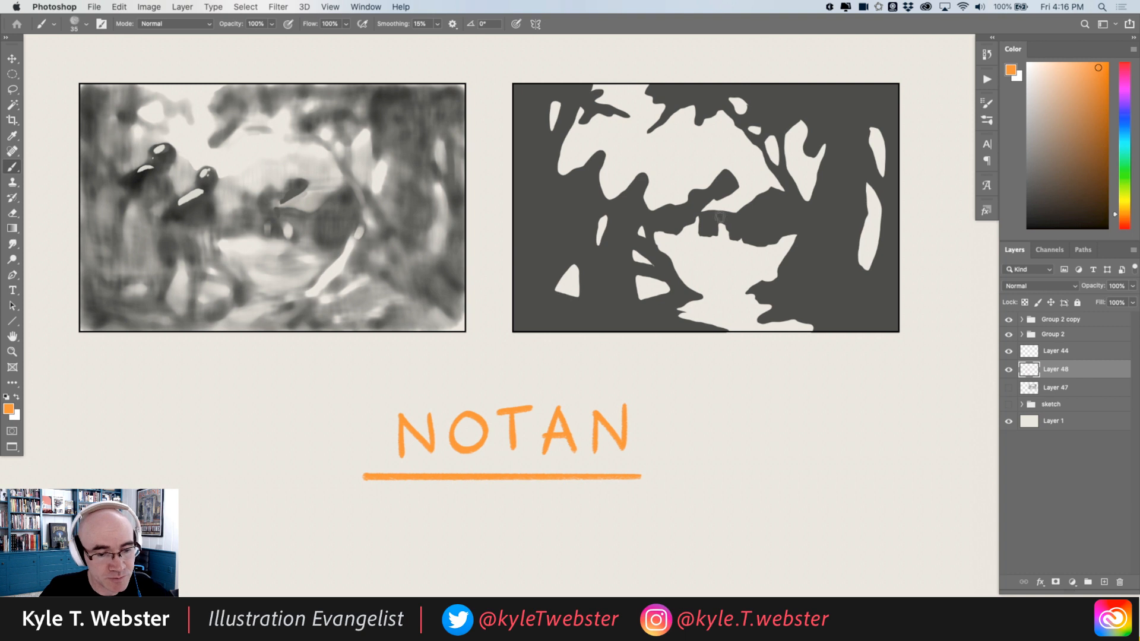
{"action": "mouse_move", "coordinate": [805, 169]}
{"action": "left_mouse_down"}
{"action": "mouse_move", "coordinate": [792, 116]}
{"action": "mouse_move", "coordinate": [731, 131]}
{"action": "mouse_move", "coordinate": [782, 204]}
{"action": "mouse_move", "coordinate": [801, 144]}
{"action": "mouse_move", "coordinate": [791, 105]}
{"action": "mouse_move", "coordinate": [737, 157]}
{"action": "mouse_move", "coordinate": [768, 169]}
{"action": "left_mouse_up"}
{"action": "key", "text": "super+z"}
{"action": "left_click", "coordinate": [1032, 359]}
{"action": "left_click", "coordinate": [1105, 581]}
{"action": "key", "text": "super+z"}
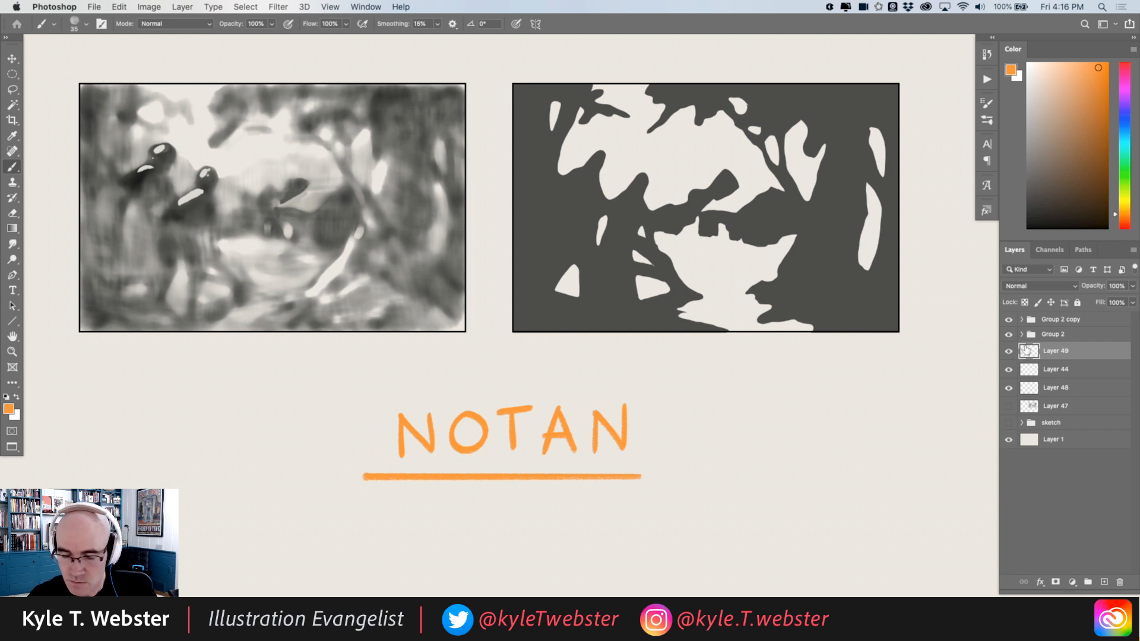
{"action": "key", "text": "BackSpace"}
Add a new layer above Group 2 copy and circle the upper-right branch shapes and lower-left leg shapes of the two-tone study in orange.
{"action": "left_click", "coordinate": [1029, 322]}
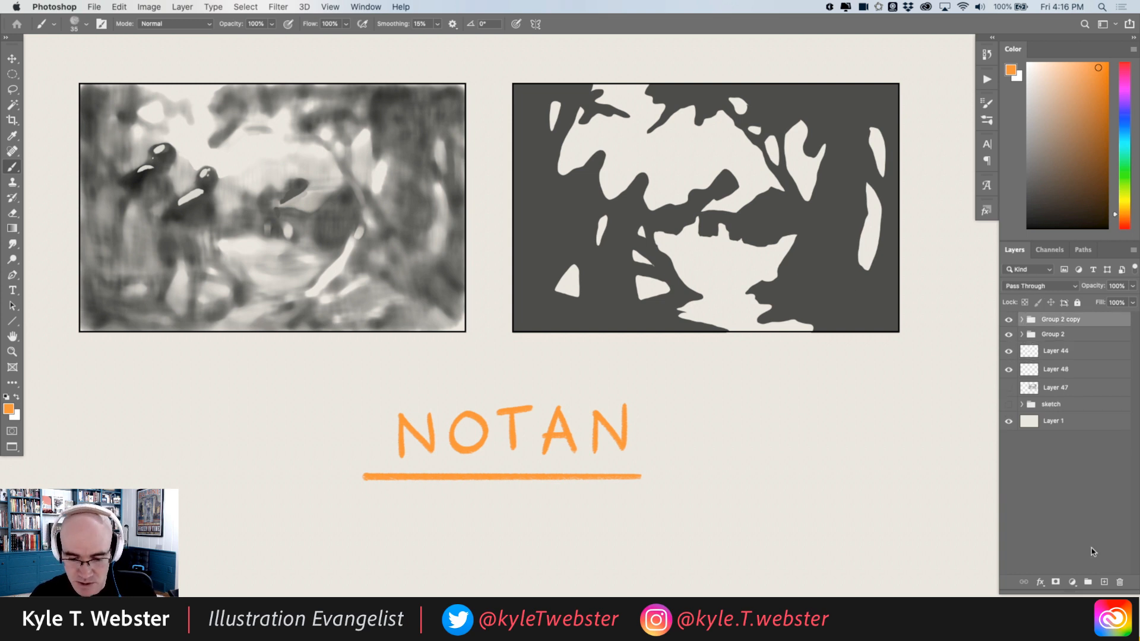
{"action": "key", "text": "super+z"}
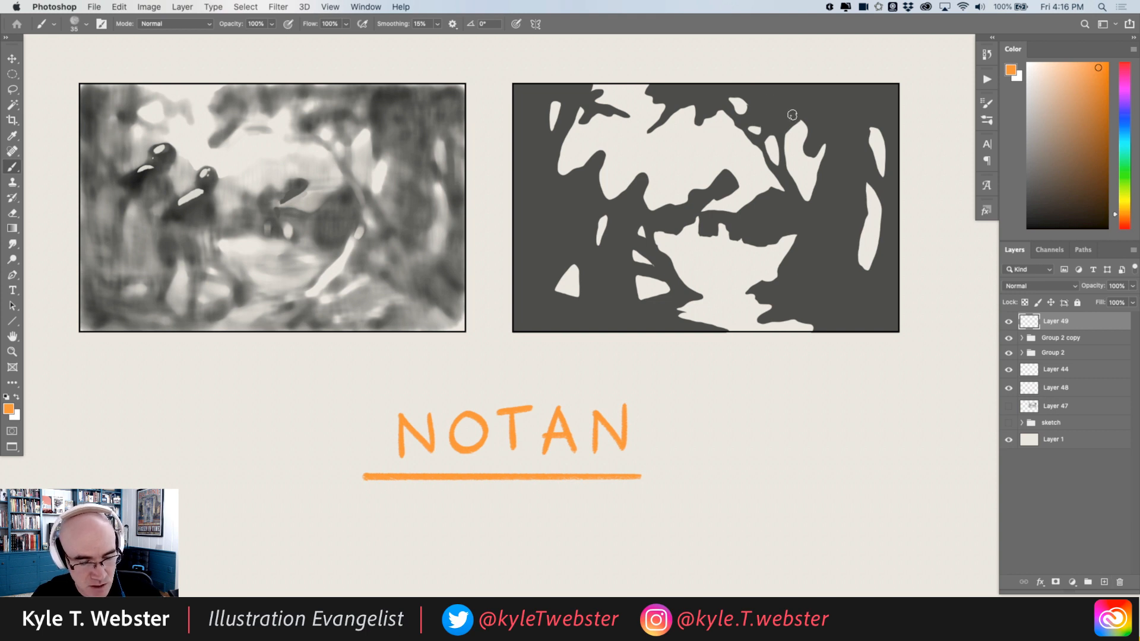
{"action": "mouse_move", "coordinate": [794, 116]}
{"action": "left_mouse_down"}
{"action": "mouse_move", "coordinate": [773, 91]}
{"action": "mouse_move", "coordinate": [723, 95]}
{"action": "mouse_move", "coordinate": [713, 111]}
{"action": "mouse_move", "coordinate": [779, 202]}
{"action": "mouse_move", "coordinate": [800, 195]}
{"action": "mouse_move", "coordinate": [796, 118]}
{"action": "left_mouse_up"}
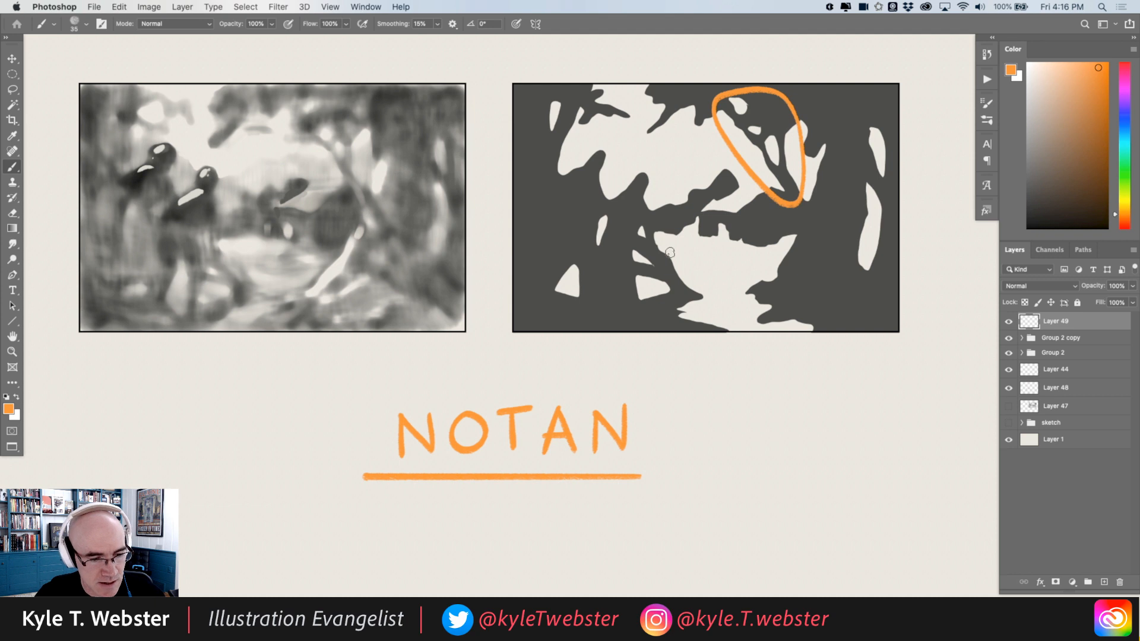
{"action": "mouse_move", "coordinate": [684, 255]}
{"action": "left_mouse_down"}
{"action": "mouse_move", "coordinate": [622, 223]}
{"action": "mouse_move", "coordinate": [632, 310]}
{"action": "mouse_move", "coordinate": [689, 318]}
{"action": "mouse_move", "coordinate": [683, 253]}
{"action": "left_mouse_up"}
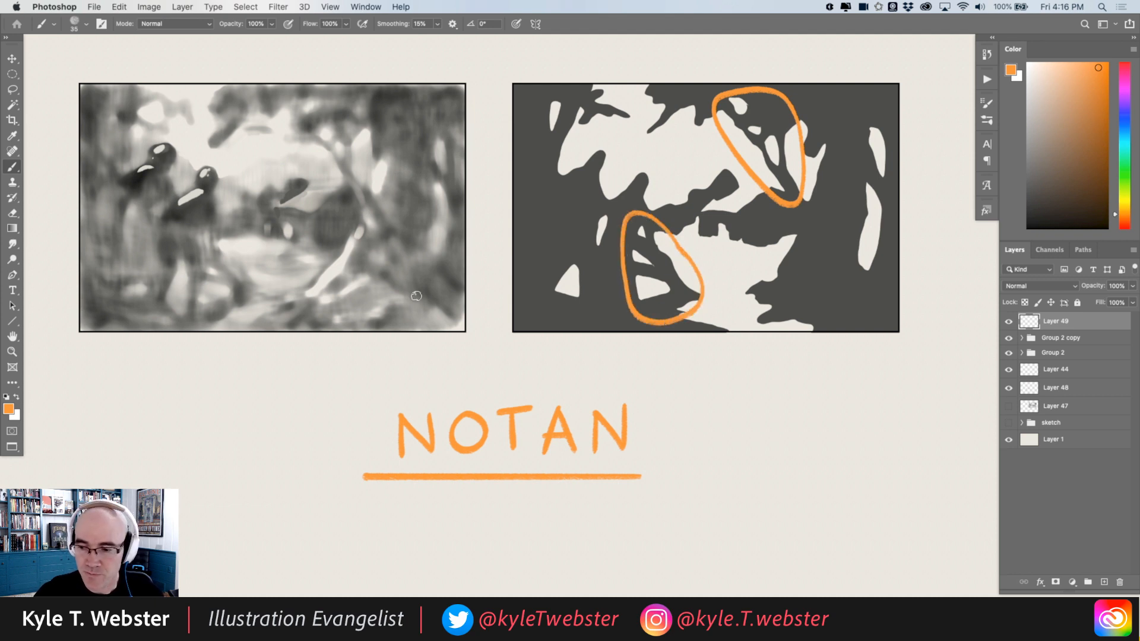
Lasso the lower circled shape on Layer 43 in Group 2 copy, place a duplicate beside the word NOTAN, and deselect it.
{"action": "key", "text": "l"}
{"action": "left_click", "coordinate": [1021, 338]}
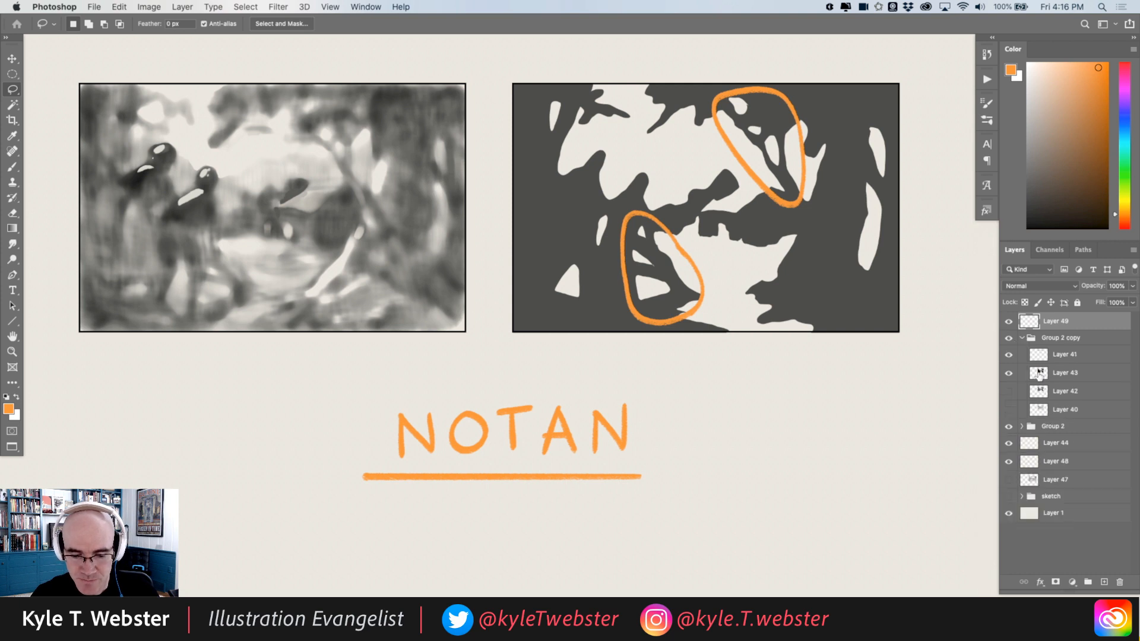
{"action": "left_click", "coordinate": [1039, 374]}
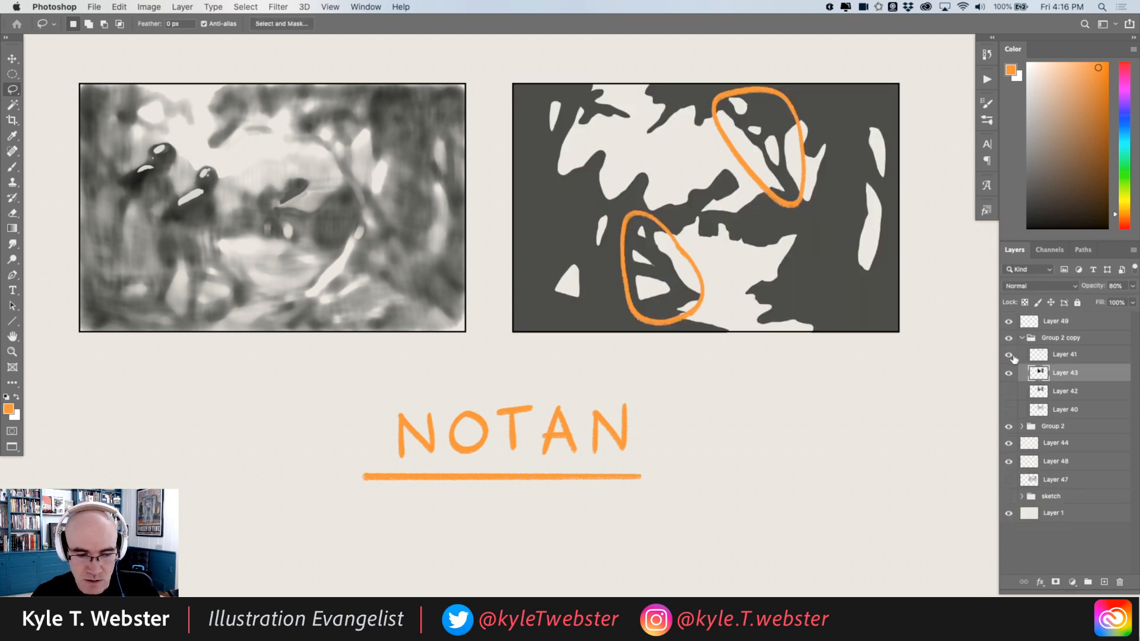
{"action": "mouse_move", "coordinate": [635, 212]}
{"action": "left_mouse_down"}
{"action": "mouse_move", "coordinate": [633, 314]}
{"action": "mouse_move", "coordinate": [672, 323]}
{"action": "mouse_move", "coordinate": [699, 292]}
{"action": "mouse_move", "coordinate": [697, 272]}
{"action": "mouse_move", "coordinate": [636, 214]}
{"action": "left_mouse_up"}
{"action": "key", "text": "v"}
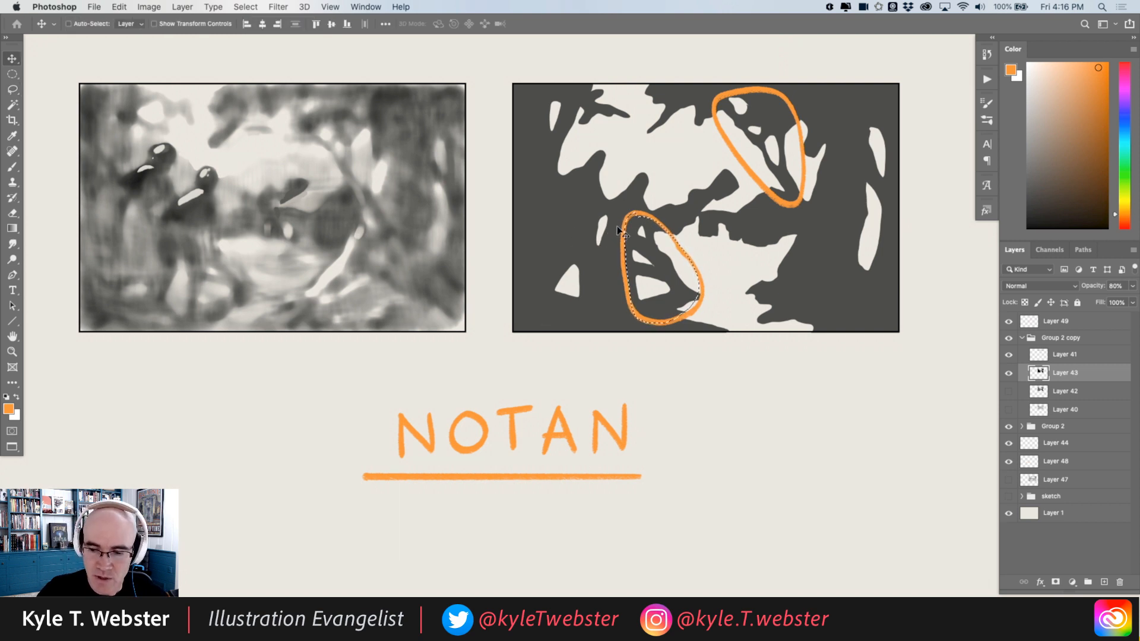
{"action": "left_click_drag", "start_coordinate": [649, 272], "coordinate": [718, 433]}
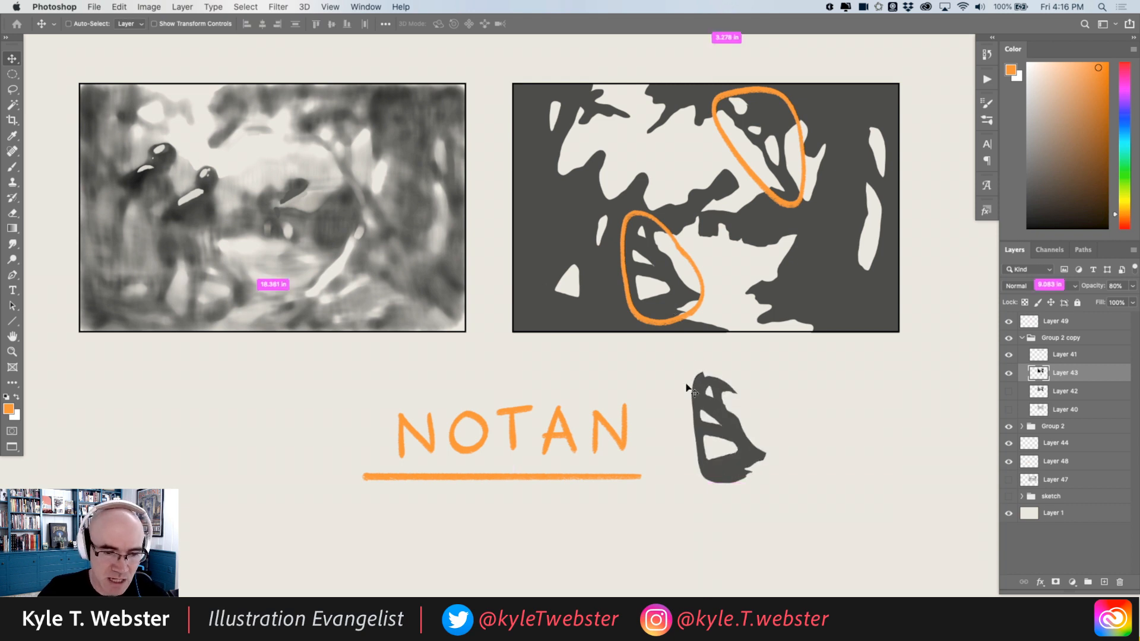
{"action": "key", "text": "ctrl+d"}
Lasso the upper circled shape on Layer 43, place a duplicate to the right of the first copied shape, and deselect it.
{"action": "key", "text": "l"}
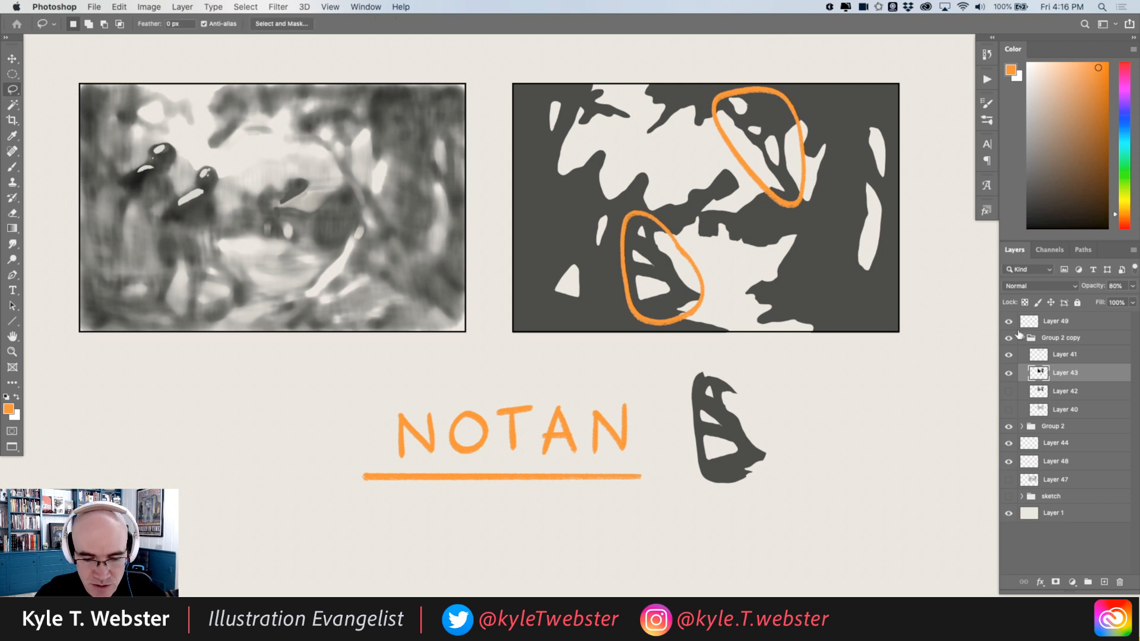
{"action": "mouse_move", "coordinate": [713, 112]}
{"action": "left_mouse_down"}
{"action": "mouse_move", "coordinate": [745, 168]}
{"action": "mouse_move", "coordinate": [800, 208]}
{"action": "mouse_move", "coordinate": [799, 119]}
{"action": "mouse_move", "coordinate": [733, 96]}
{"action": "mouse_move", "coordinate": [712, 111]}
{"action": "left_mouse_up"}
{"action": "key", "text": "v"}
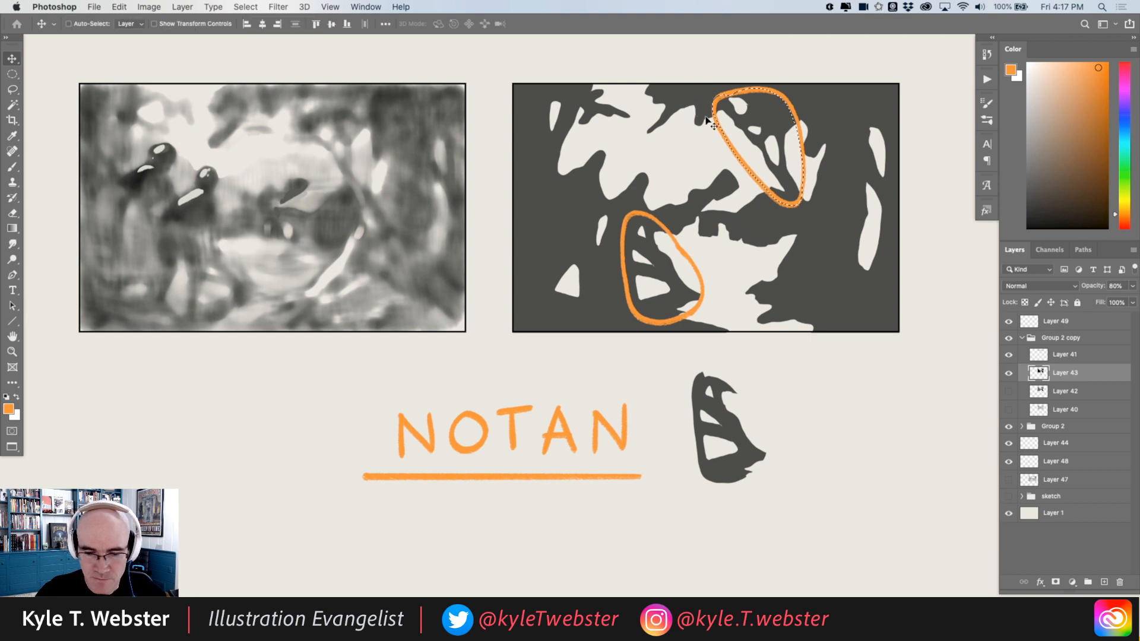
{"action": "left_click_drag", "start_coordinate": [763, 165], "coordinate": [807, 402]}
{"action": "key", "text": "super+d"}
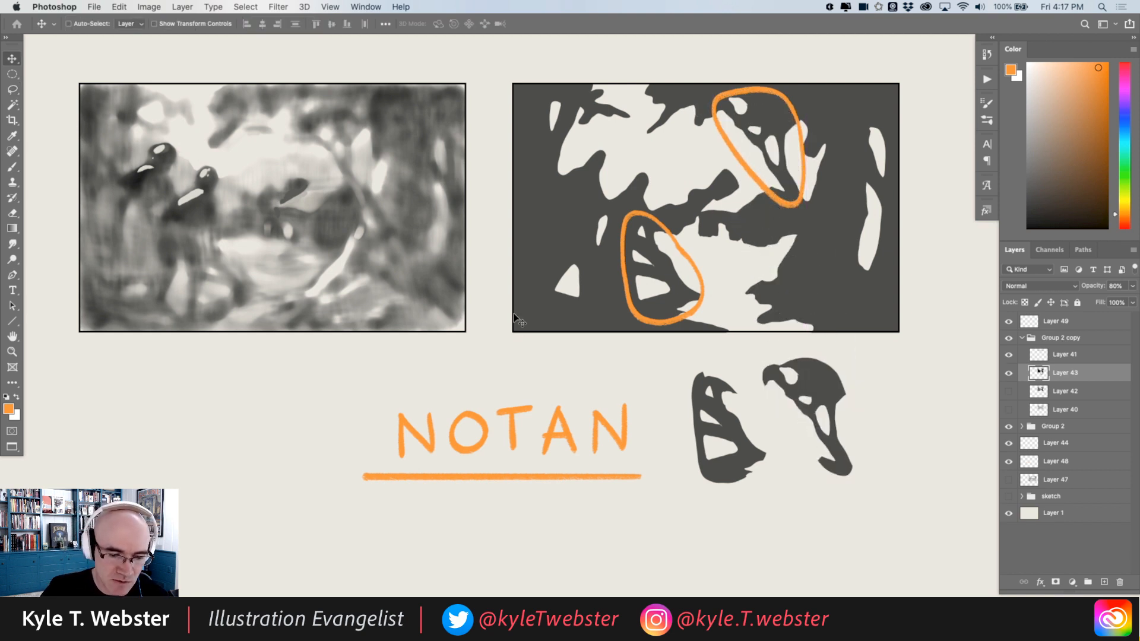
Rotate the second copied shape about 180 degrees so that it can be compared with the first.
{"action": "key", "text": "super+t"}
{"action": "mouse_move", "coordinate": [745, 351]}
{"action": "left_mouse_down"}
{"action": "mouse_move", "coordinate": [730, 376]}
{"action": "mouse_move", "coordinate": [772, 591]}
{"action": "mouse_move", "coordinate": [905, 531]}
{"action": "left_mouse_up"}
{"action": "key", "text": "Return"}
{"action": "key", "text": "l"}
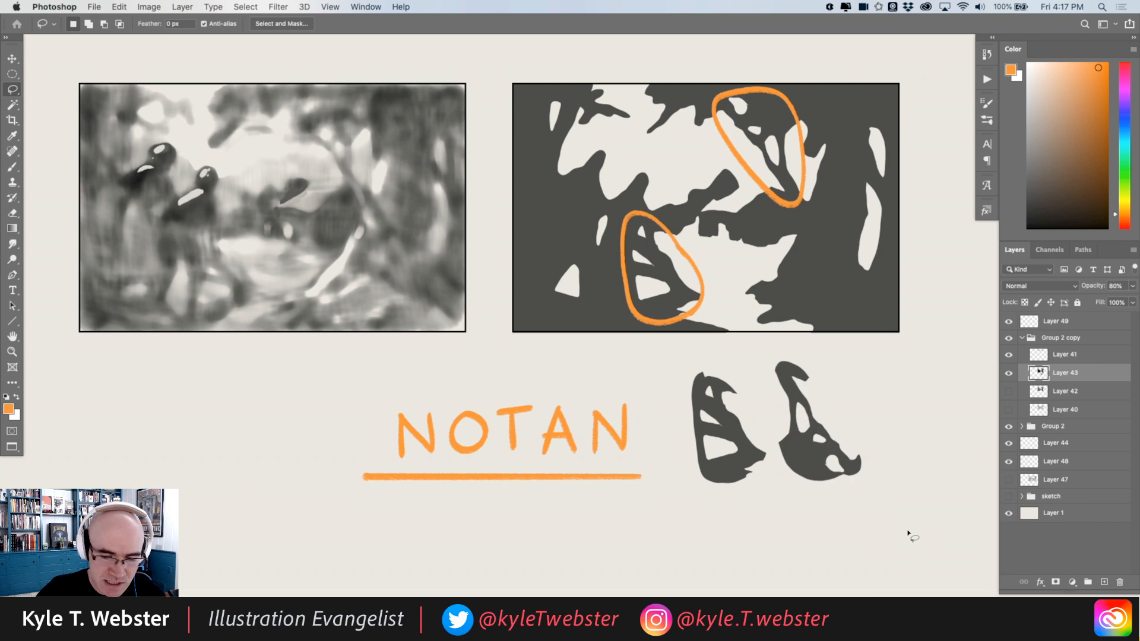
{"action": "key", "text": "v"}
{"action": "left_click_drag", "start_coordinate": [784, 377], "coordinate": [791, 386]}
{"action": "key", "text": "super+z"}
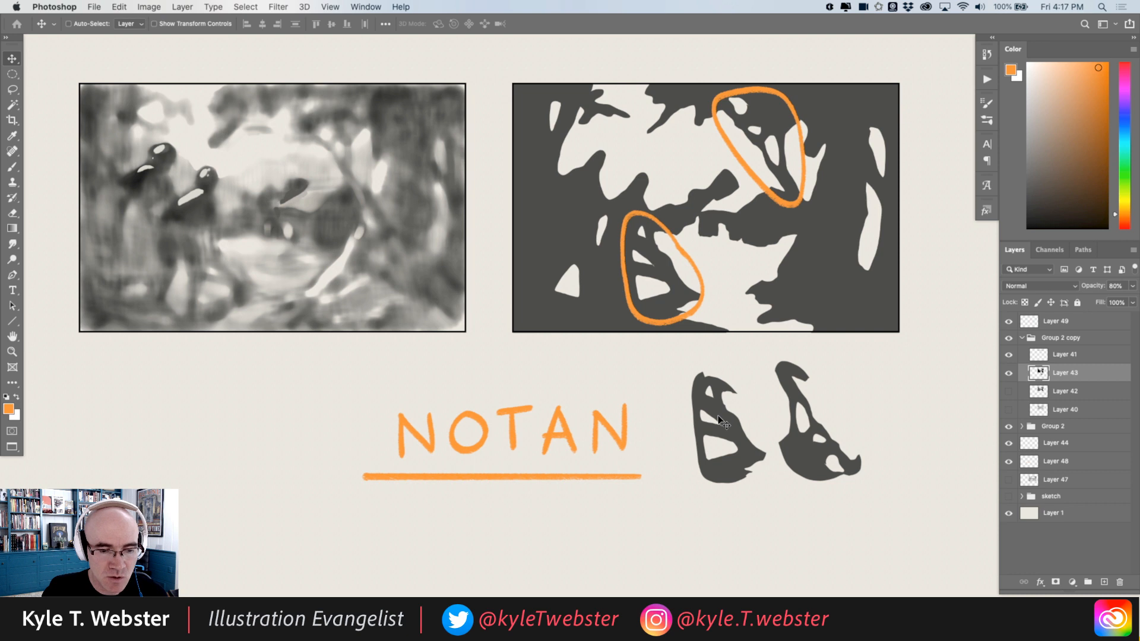
On Layer 49, draw an orange double-headed arrow between the two circled areas and a smaller loop inside the upper one.
{"action": "key", "text": "b"}
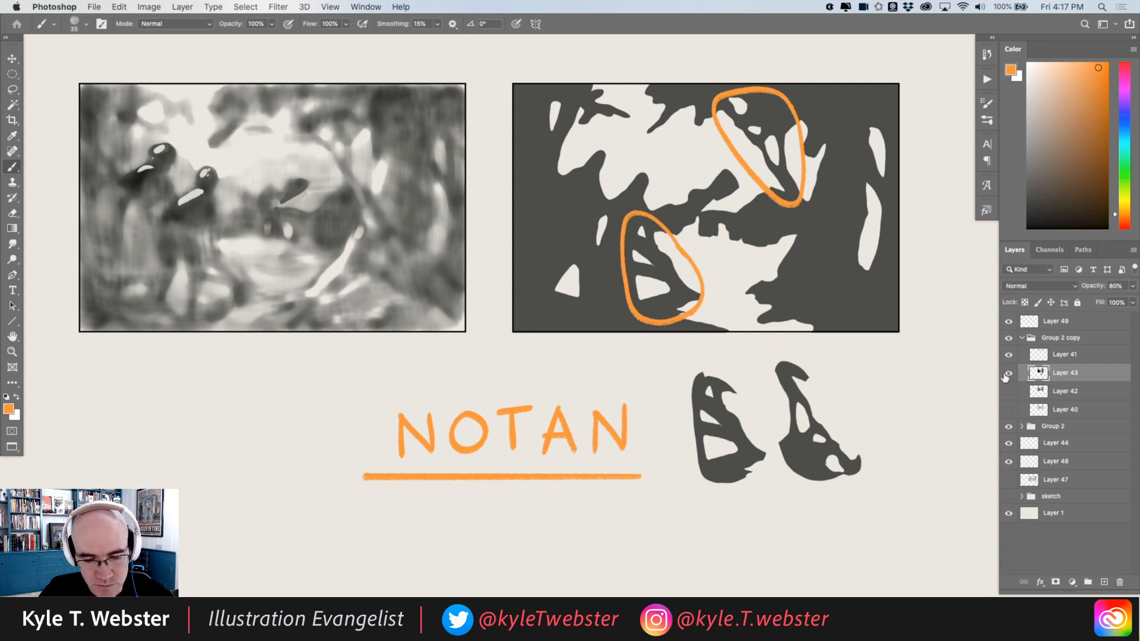
{"action": "left_click", "coordinate": [1033, 360]}
{"action": "left_click", "coordinate": [1030, 324]}
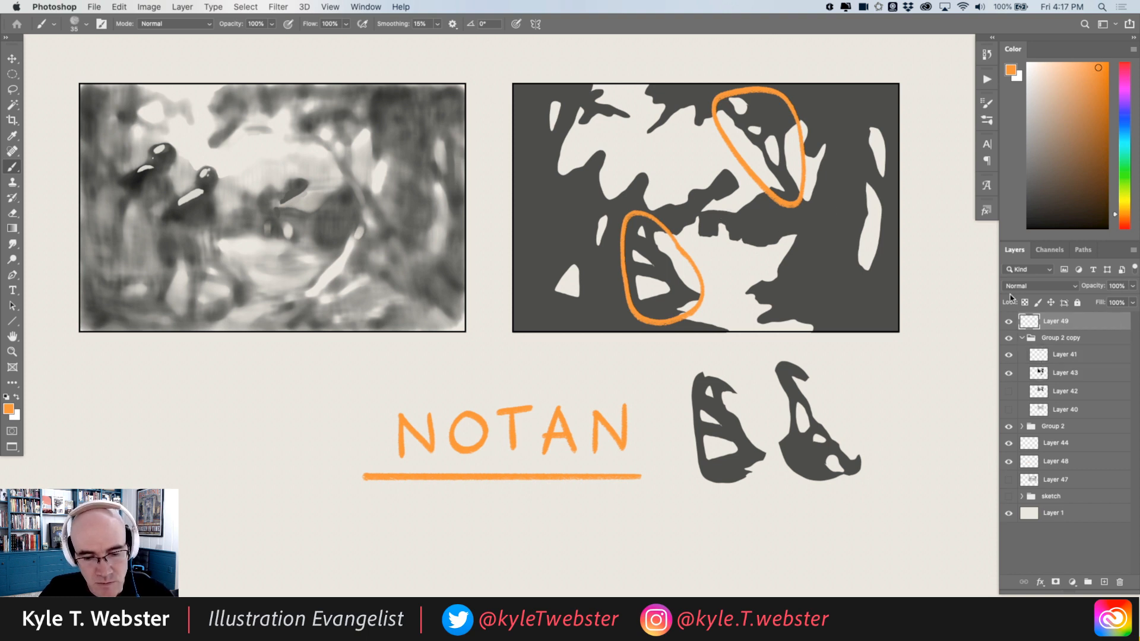
{"action": "left_click_drag", "start_coordinate": [749, 184], "coordinate": [709, 249]}
{"action": "left_click_drag", "start_coordinate": [752, 199], "coordinate": [743, 183]}
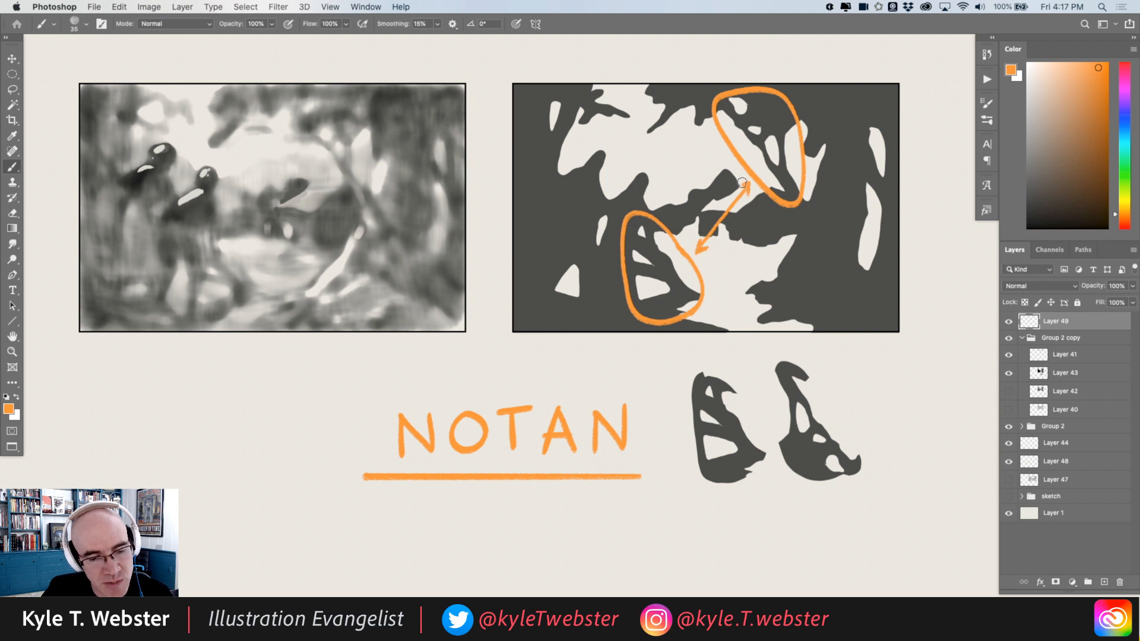
{"action": "mouse_move", "coordinate": [780, 129]}
{"action": "left_mouse_down"}
{"action": "mouse_move", "coordinate": [758, 111]}
{"action": "mouse_move", "coordinate": [736, 121]}
{"action": "mouse_move", "coordinate": [748, 152]}
{"action": "mouse_move", "coordinate": [777, 174]}
{"action": "mouse_move", "coordinate": [781, 144]}
{"action": "mouse_move", "coordinate": [751, 106]}
{"action": "left_mouse_up"}
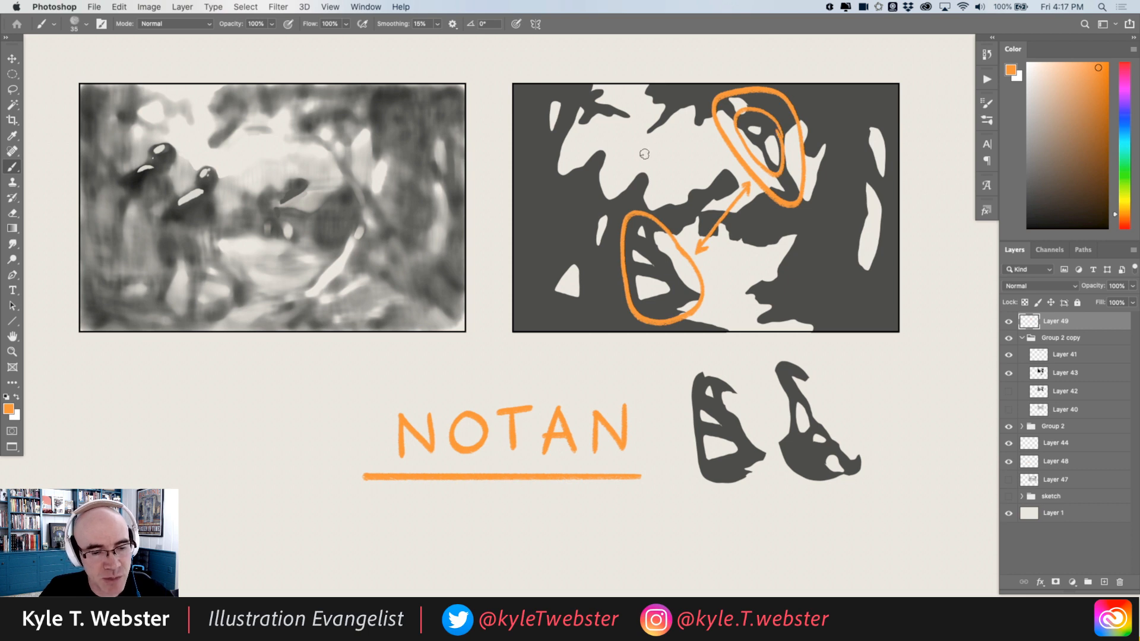
Undo the inner loop and the double-headed arrow, and clear all remaining orange marks from Layer 49.
{"action": "key", "text": "super+z"}
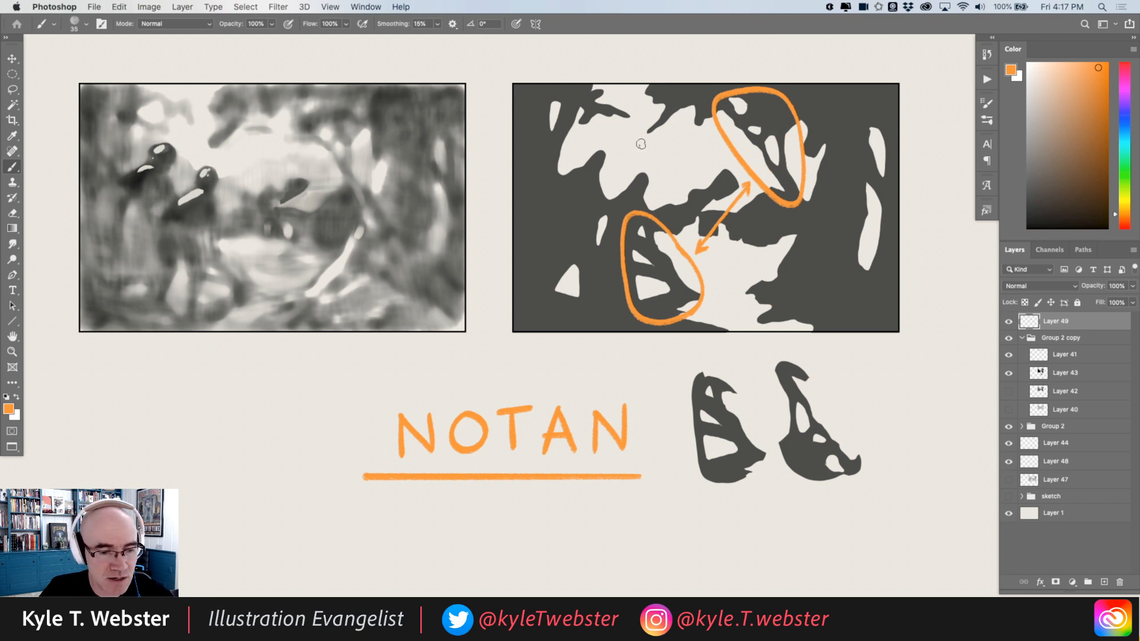
{"action": "left_click_drag", "start_coordinate": [669, 194], "coordinate": [649, 259]}
{"action": "key", "text": "super+z"}
{"action": "key", "text": "super+z"}
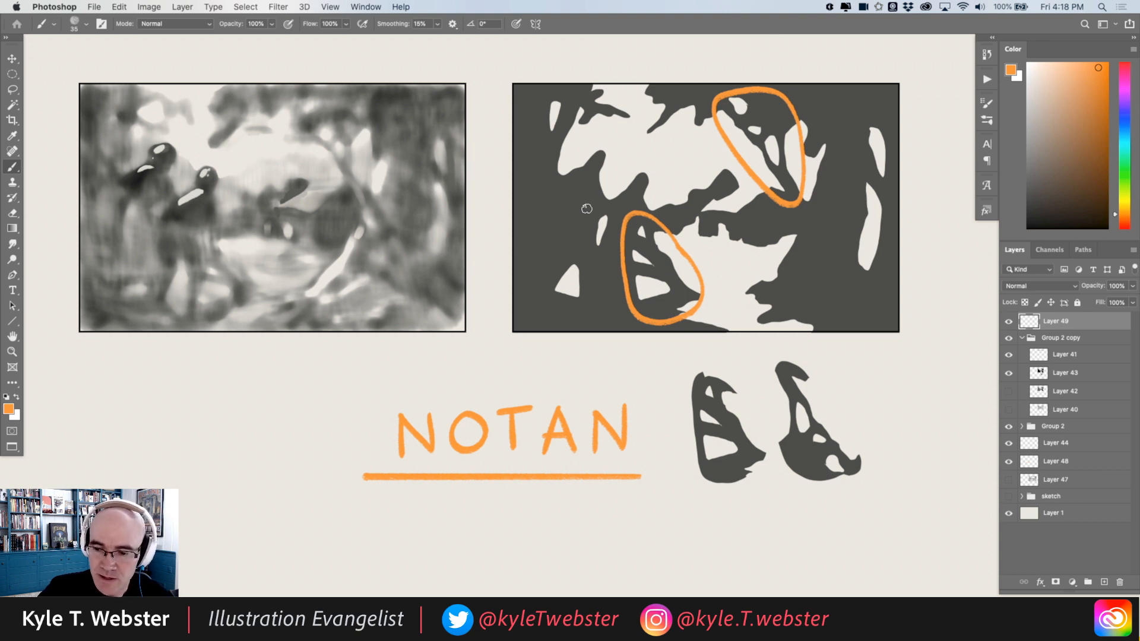
{"action": "key", "text": "super+a"}
{"action": "key", "text": "Delete"}
{"action": "key", "text": "super+d"}
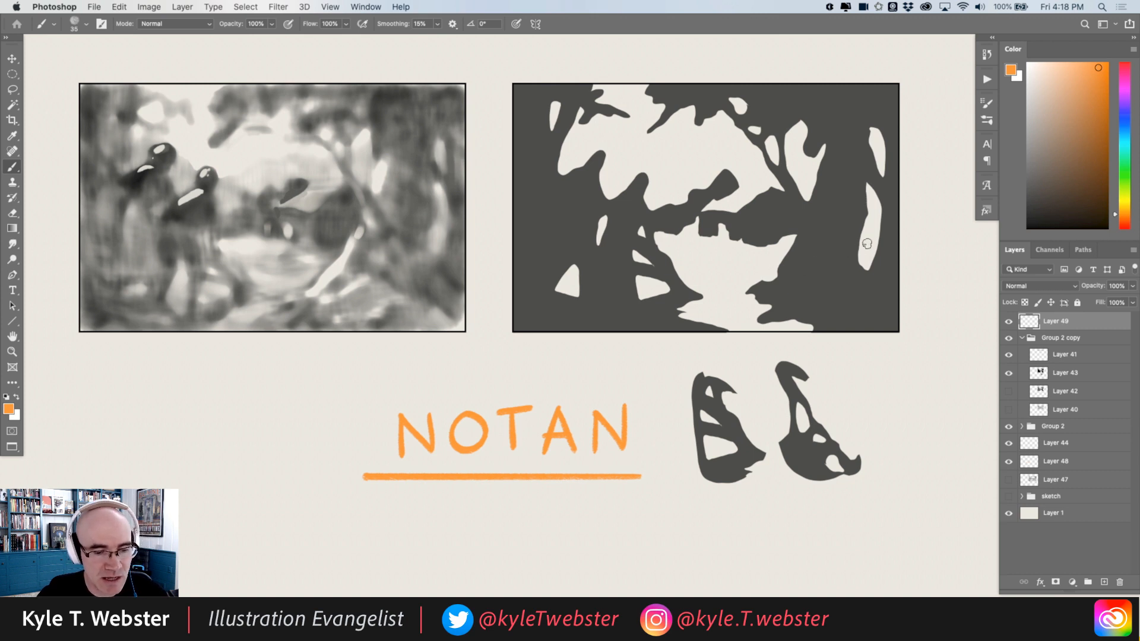
Circle the narrow light shapes near the Notan's two outer edges in orange, link them with a line, and undo these marks.
{"action": "mouse_move", "coordinate": [865, 227]}
{"action": "left_mouse_down"}
{"action": "mouse_move", "coordinate": [878, 205]}
{"action": "mouse_move", "coordinate": [865, 235]}
{"action": "mouse_move", "coordinate": [556, 134]}
{"action": "mouse_move", "coordinate": [547, 118]}
{"action": "left_mouse_up"}
{"action": "mouse_move", "coordinate": [542, 158]}
{"action": "left_mouse_down"}
{"action": "mouse_move", "coordinate": [561, 119]}
{"action": "mouse_move", "coordinate": [546, 109]}
{"action": "mouse_move", "coordinate": [544, 157]}
{"action": "left_mouse_up"}
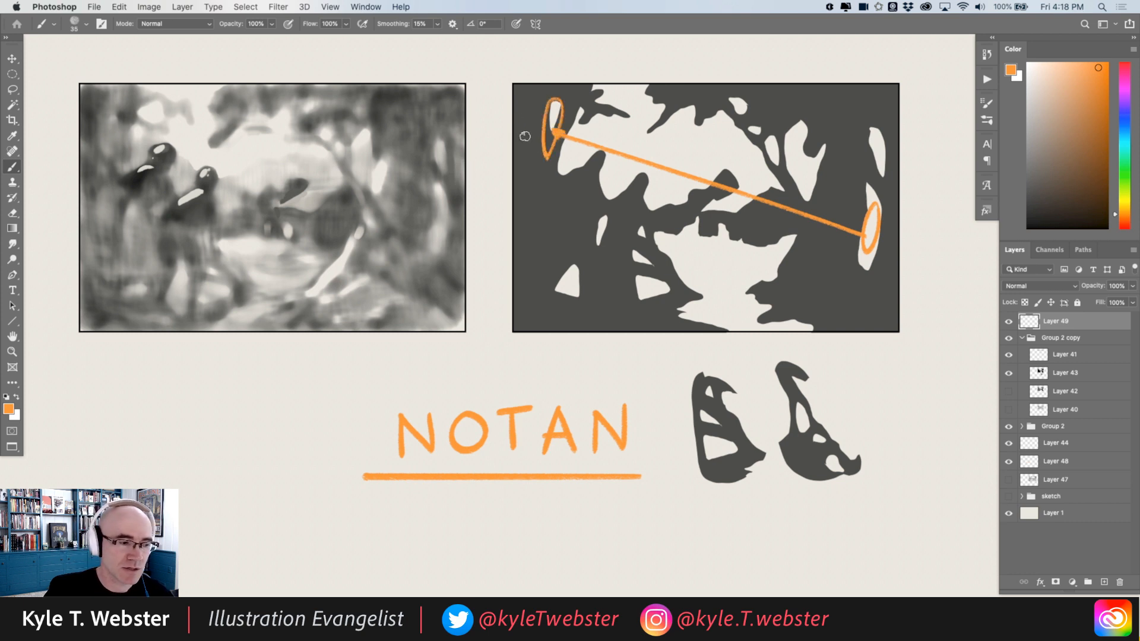
{"action": "key", "text": "super+z"}
{"action": "key", "text": "super+z"}
{"action": "key", "text": "super+z"}
{"action": "key", "text": "super+z"}
{"action": "key", "text": "super+z"}
{"action": "key", "text": "super+z"}
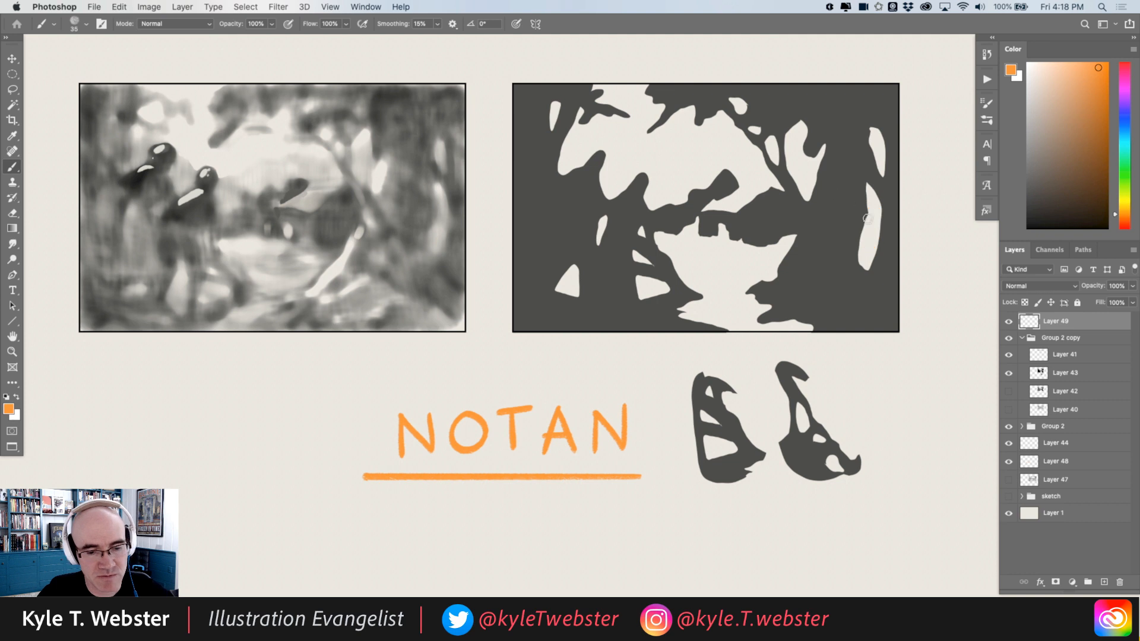
Circle the tall light sliver near the Notan's right edge in orange, cross it with sampled dark grey strokes, and clear the layer.
{"action": "mouse_move", "coordinate": [874, 185]}
{"action": "left_mouse_down"}
{"action": "mouse_move", "coordinate": [877, 261]}
{"action": "mouse_move", "coordinate": [862, 177]}
{"action": "left_mouse_up"}
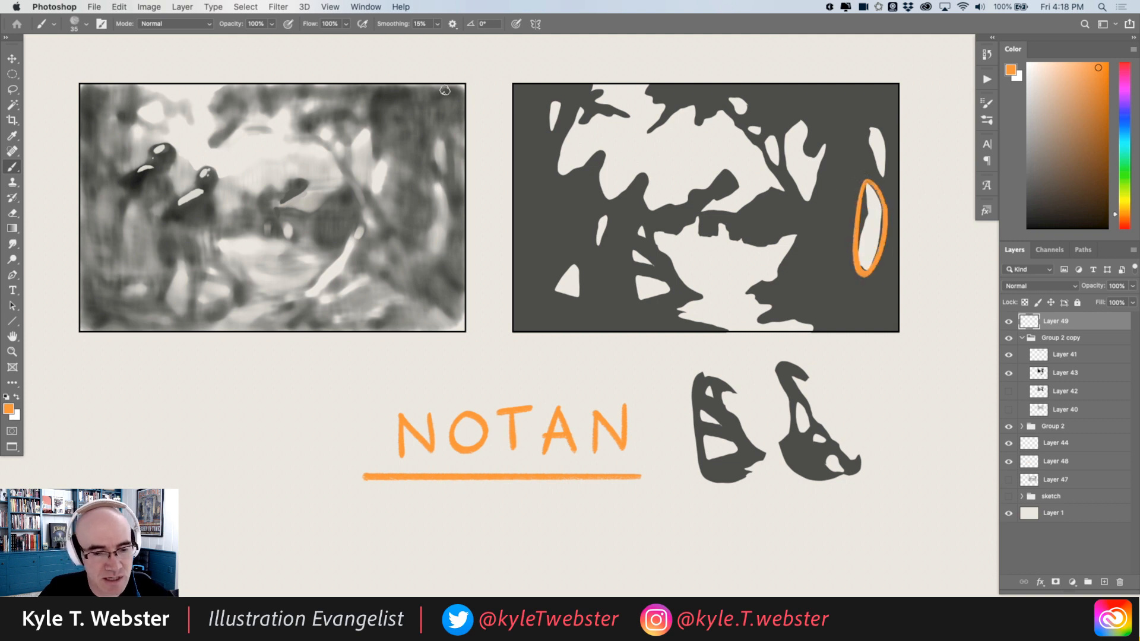
{"action": "left_click", "coordinate": [849, 249], "text": "alt"}
{"action": "mouse_move", "coordinate": [854, 256]}
{"action": "left_mouse_down"}
{"action": "mouse_move", "coordinate": [881, 232]}
{"action": "mouse_move", "coordinate": [866, 246]}
{"action": "mouse_move", "coordinate": [884, 203]}
{"action": "mouse_move", "coordinate": [877, 234]}
{"action": "mouse_move", "coordinate": [886, 225]}
{"action": "mouse_move", "coordinate": [855, 258]}
{"action": "mouse_move", "coordinate": [883, 201]}
{"action": "mouse_move", "coordinate": [876, 213]}
{"action": "mouse_move", "coordinate": [876, 184]}
{"action": "left_mouse_up"}
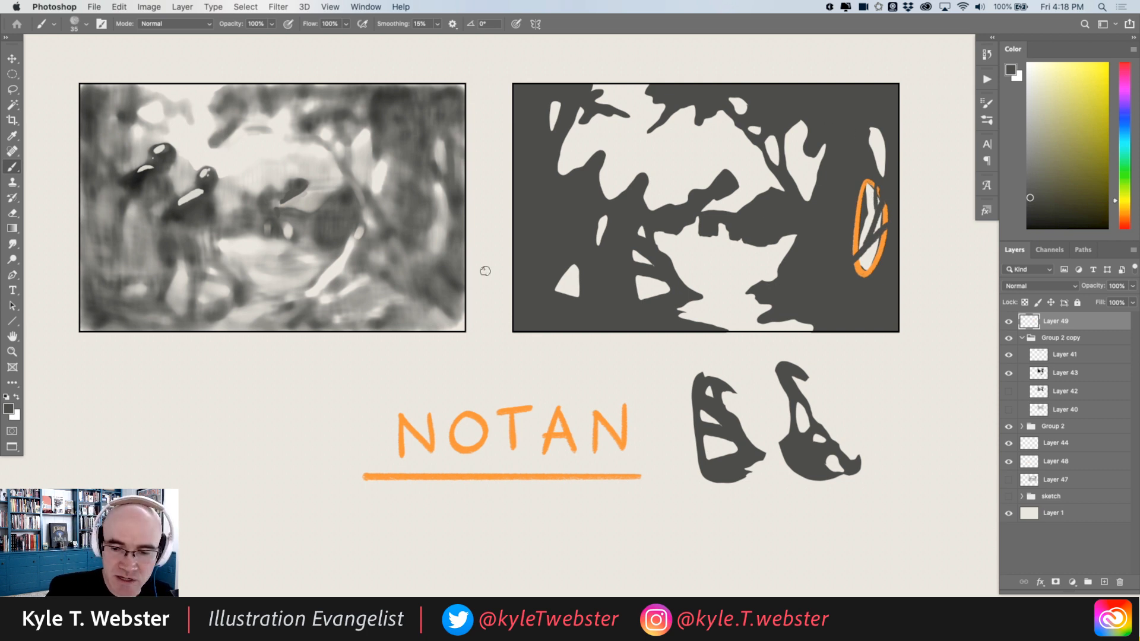
{"action": "key", "text": "super+a"}
{"action": "key", "text": "Delete"}
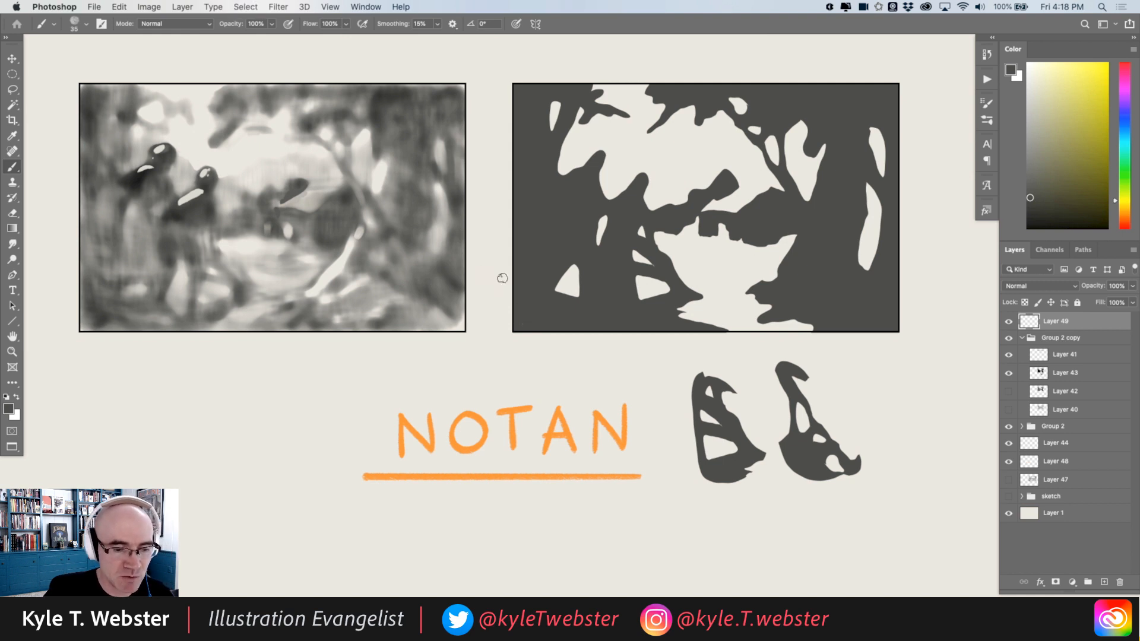
Hide Group 2 copy, Group 2, Layer 44 and Layer 48, and show the sketch group.
{"action": "left_click", "coordinate": [384, 370], "text": "alt"}
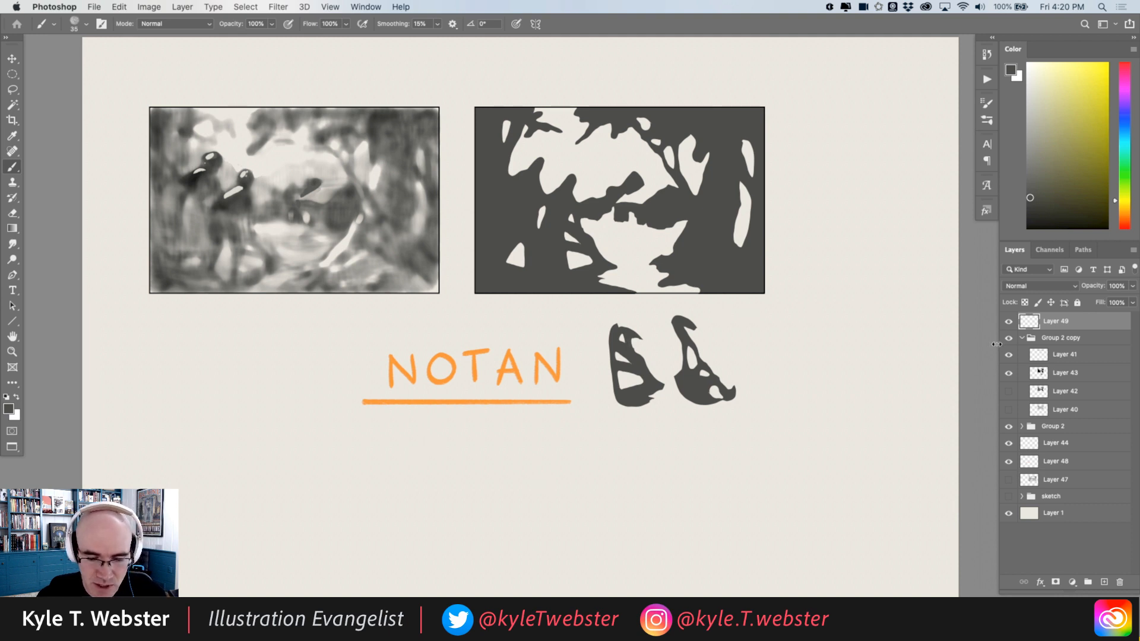
{"action": "left_click", "coordinate": [1022, 338]}
{"action": "left_click", "coordinate": [1009, 338]}
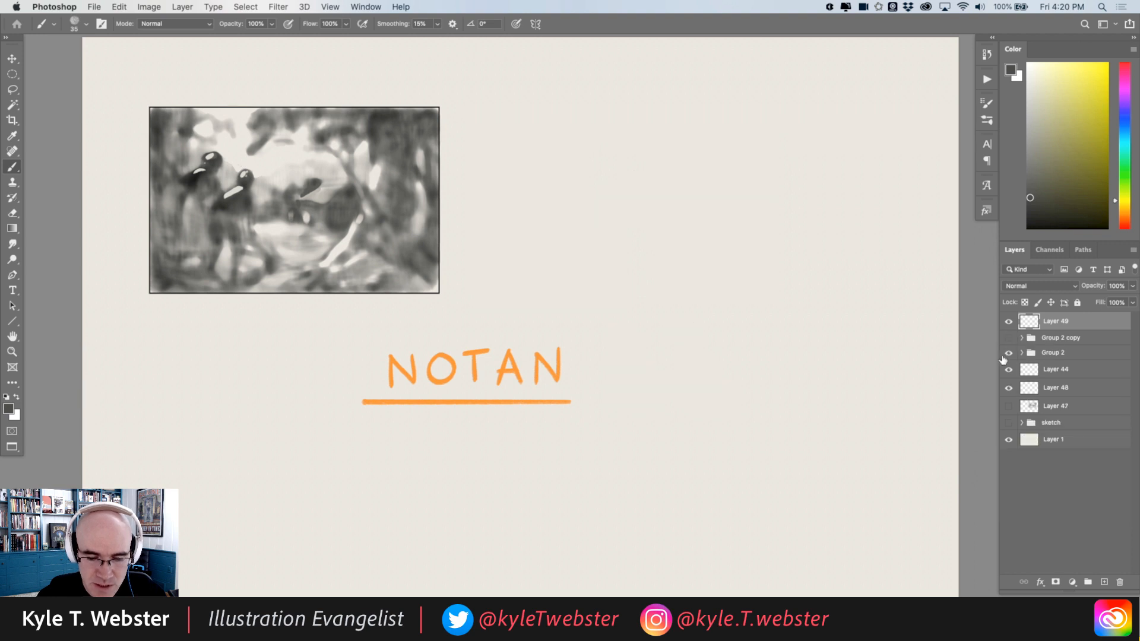
{"action": "left_click", "coordinate": [1008, 352]}
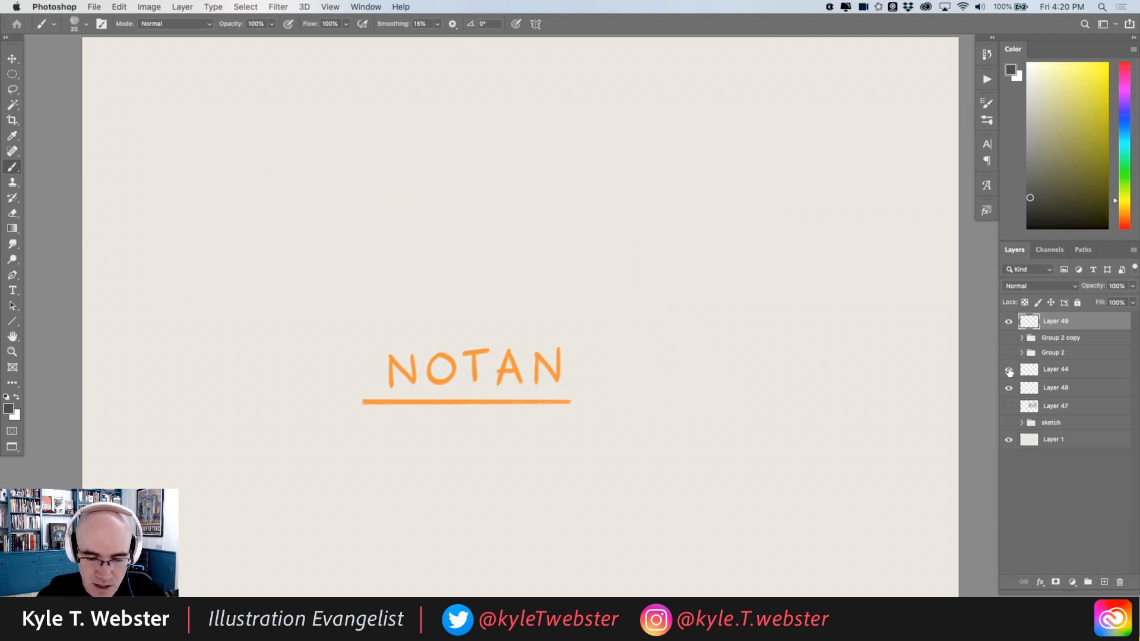
{"action": "left_click", "coordinate": [1008, 369]}
{"action": "left_click", "coordinate": [1008, 388]}
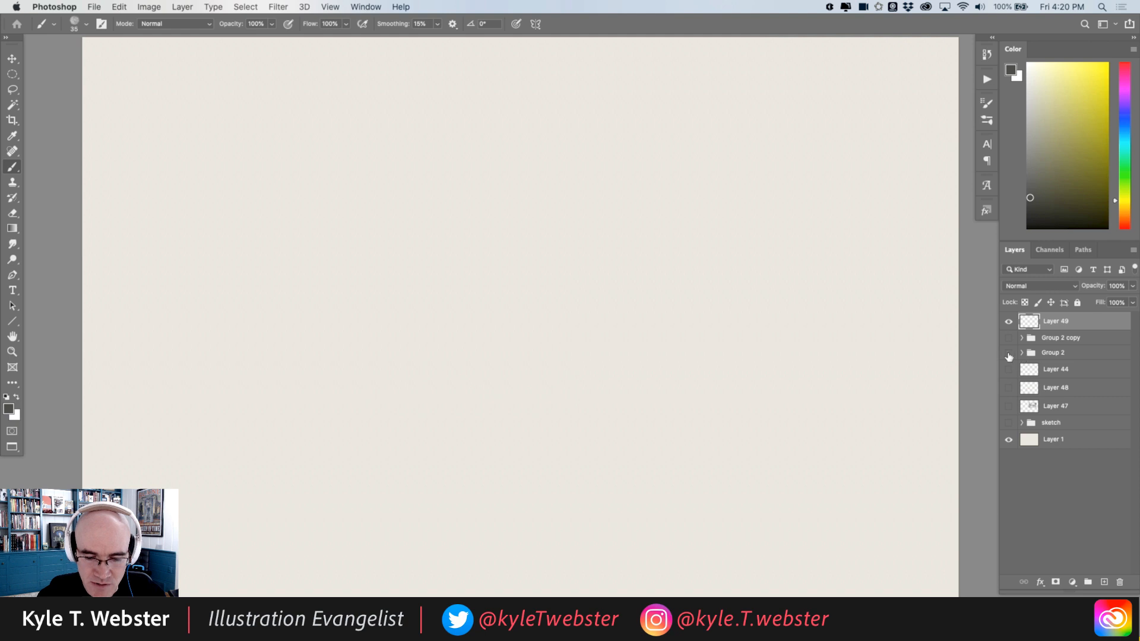
{"action": "left_click", "coordinate": [1008, 355]}
{"action": "left_click", "coordinate": [1009, 355]}
{"action": "left_click", "coordinate": [1009, 423]}
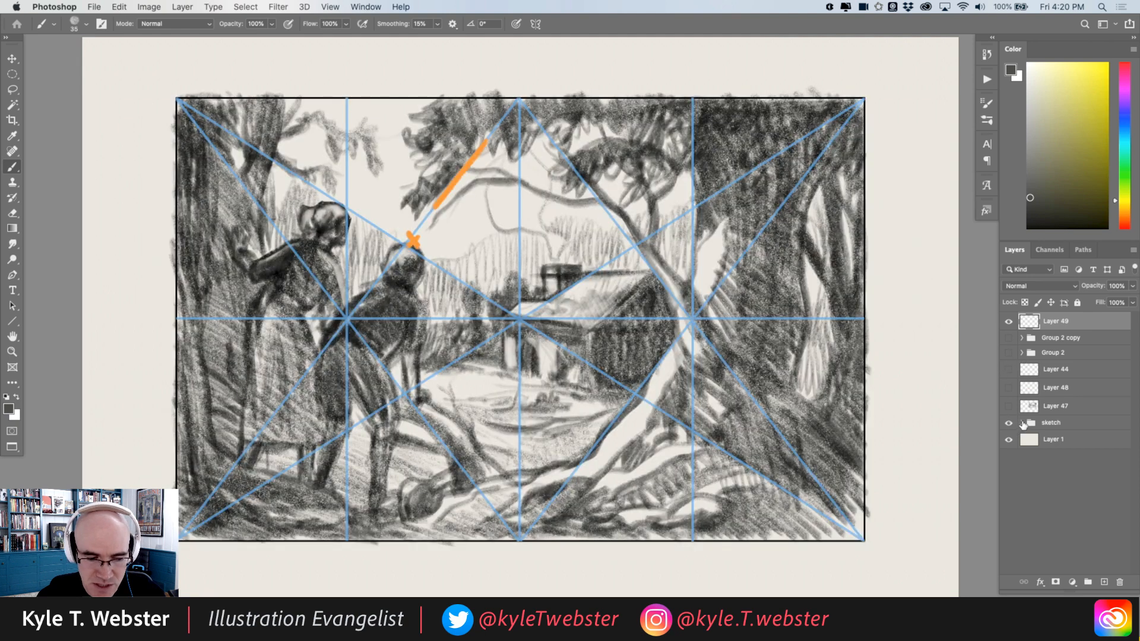
Delete Layer 46 from the sketch group and show the circ layer with the yellow circle.
{"action": "left_click", "coordinate": [1022, 423]}
{"action": "left_click", "coordinate": [1038, 459]}
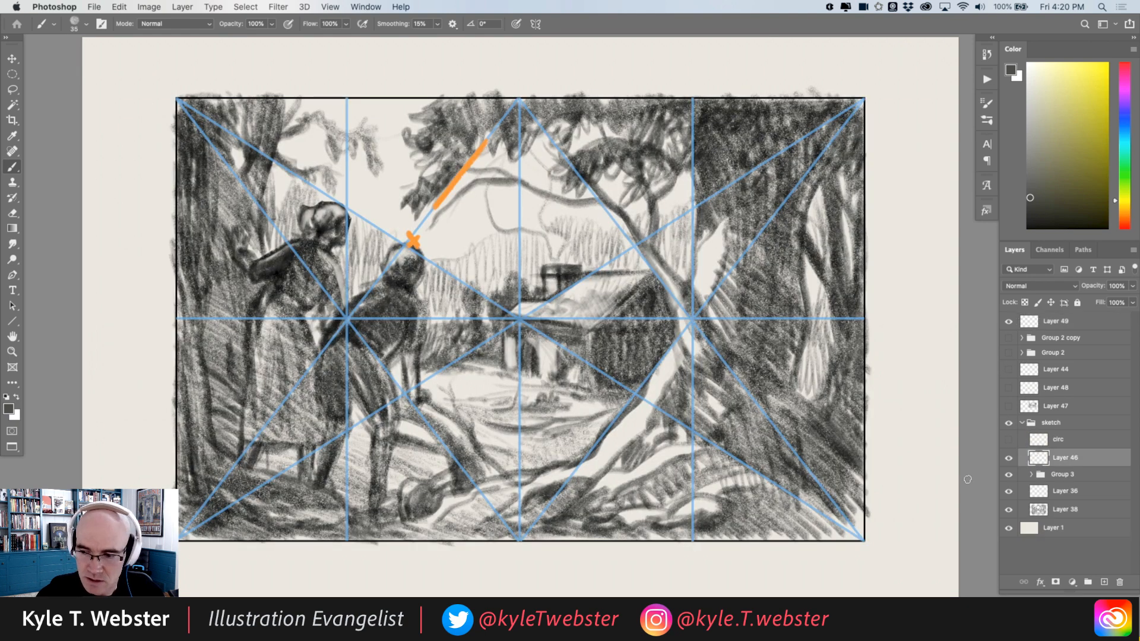
{"action": "key", "text": "Delete"}
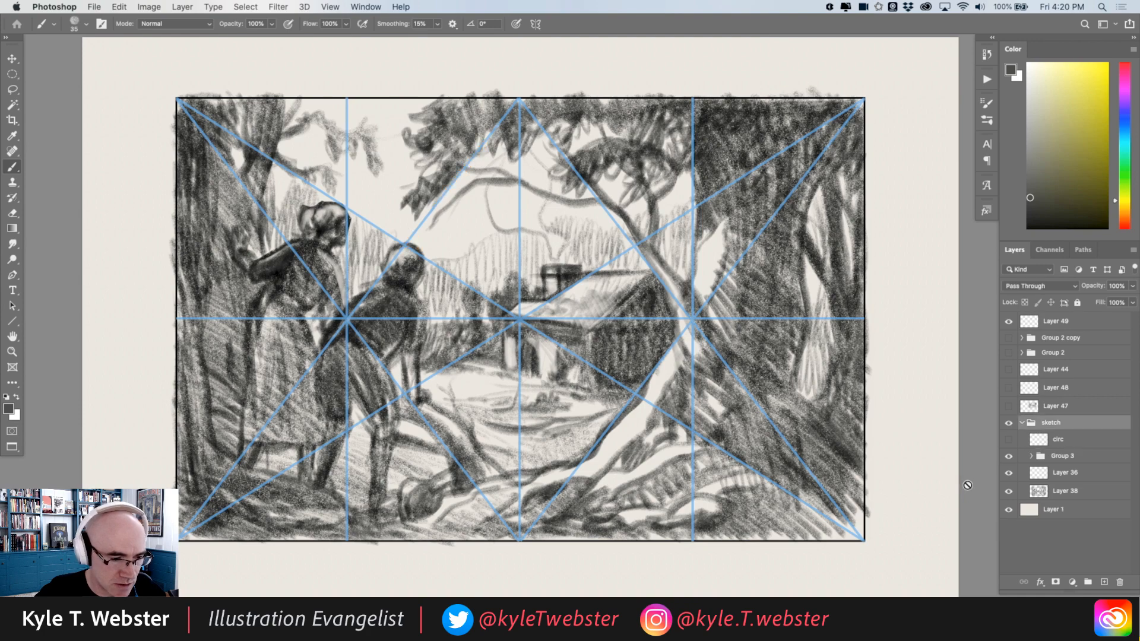
{"action": "left_click", "coordinate": [1008, 439]}
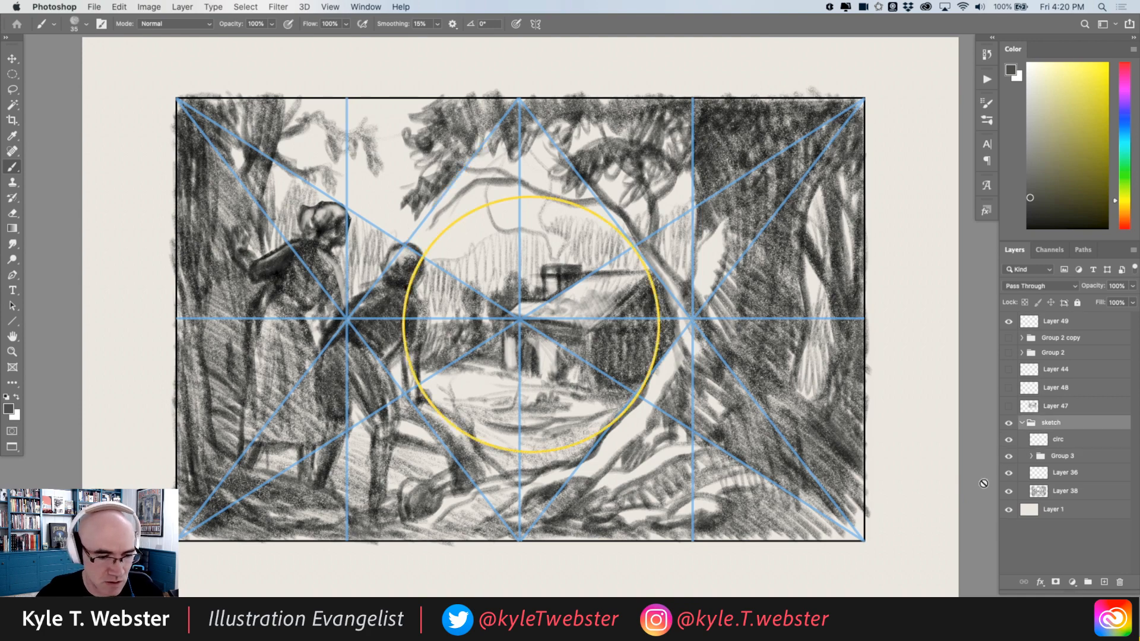
Lasso along the yellow circle and invert the selection to cover everything outside it.
{"action": "left_click", "coordinate": [383, 385], "text": "super"}
{"action": "left_click_drag", "start_coordinate": [377, 386], "coordinate": [316, 423]}
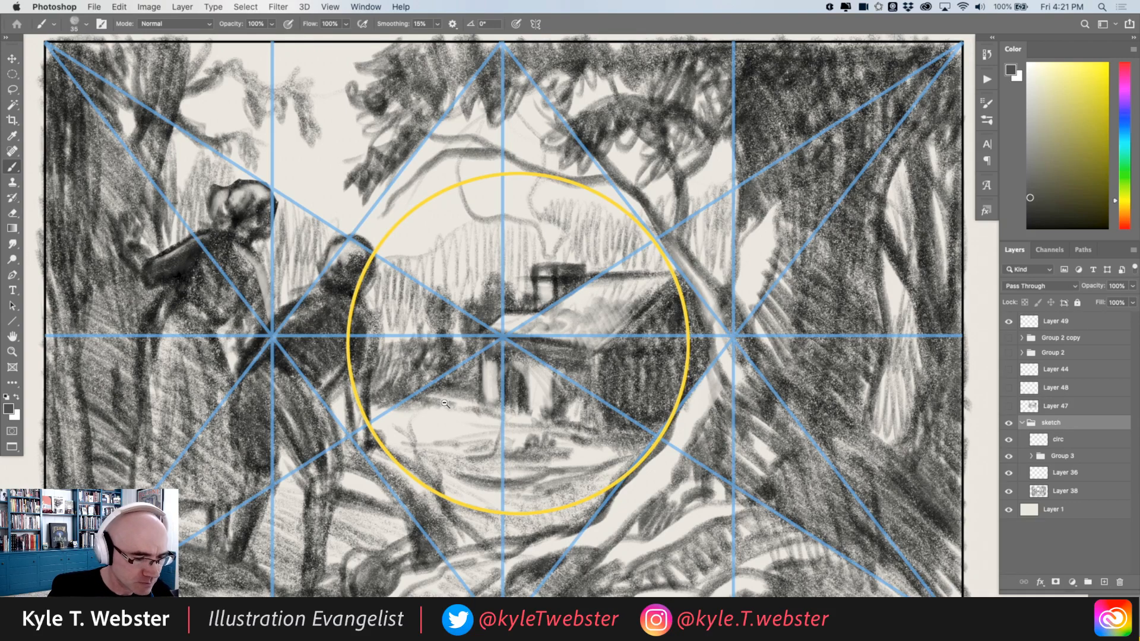
{"action": "key", "text": "super+0"}
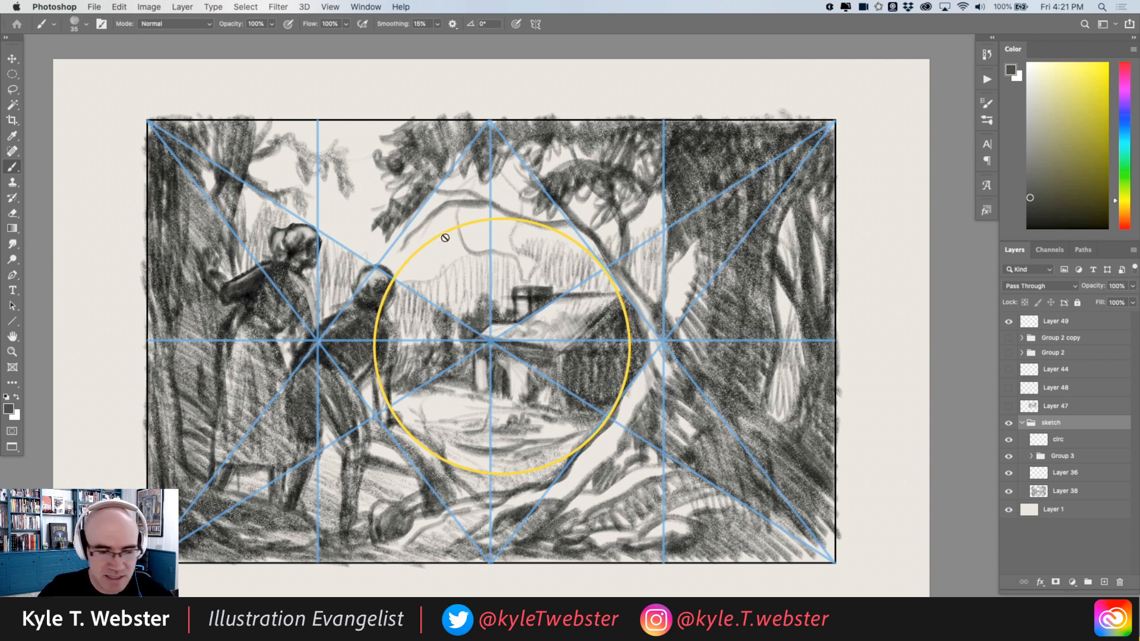
{"action": "key", "text": "l"}
{"action": "mouse_move", "coordinate": [413, 257]}
{"action": "left_mouse_down"}
{"action": "mouse_move", "coordinate": [385, 300]}
{"action": "mouse_move", "coordinate": [378, 376]}
{"action": "mouse_move", "coordinate": [391, 414]}
{"action": "mouse_move", "coordinate": [466, 473]}
{"action": "mouse_move", "coordinate": [550, 472]}
{"action": "mouse_move", "coordinate": [586, 451]}
{"action": "mouse_move", "coordinate": [618, 411]}
{"action": "mouse_move", "coordinate": [632, 314]}
{"action": "left_mouse_up"}
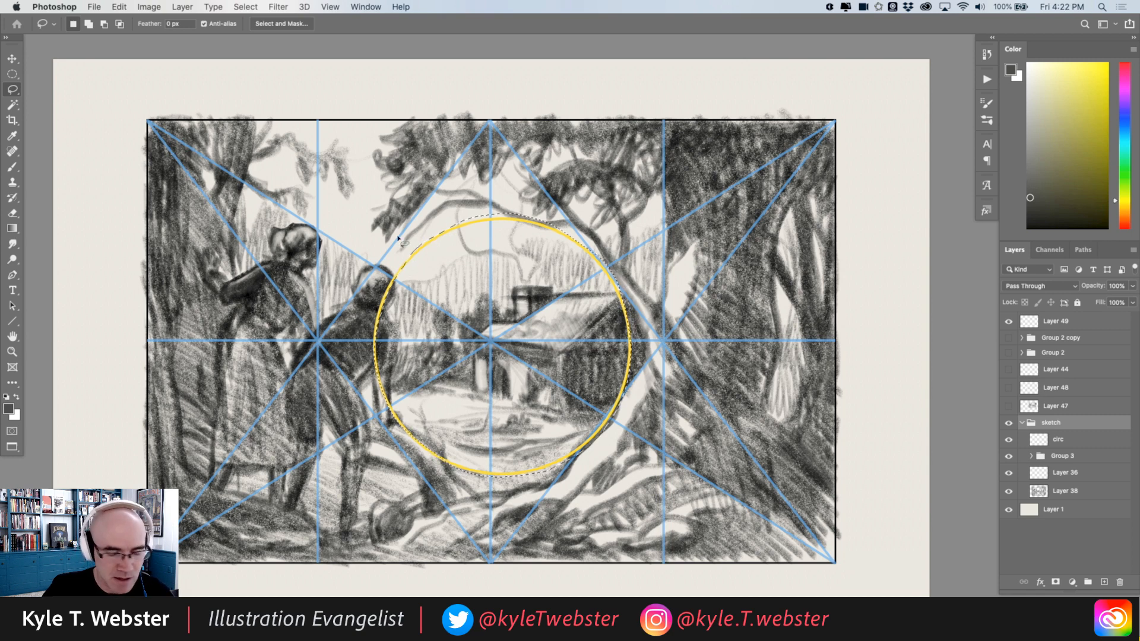
{"action": "key", "text": "shift+super+i"}
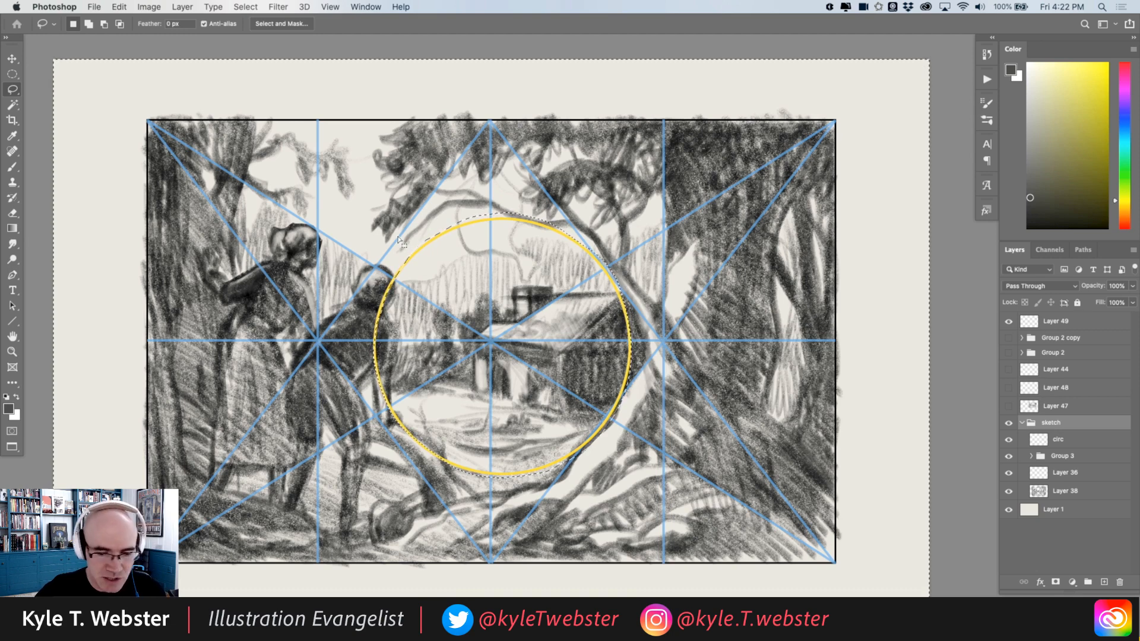
Fill the area outside the circle with dark grey on a new layer, deselect, and set the layer's opacity to 50%.
{"action": "left_click", "coordinate": [1104, 584]}
{"action": "key", "text": "alt+BackSpace"}
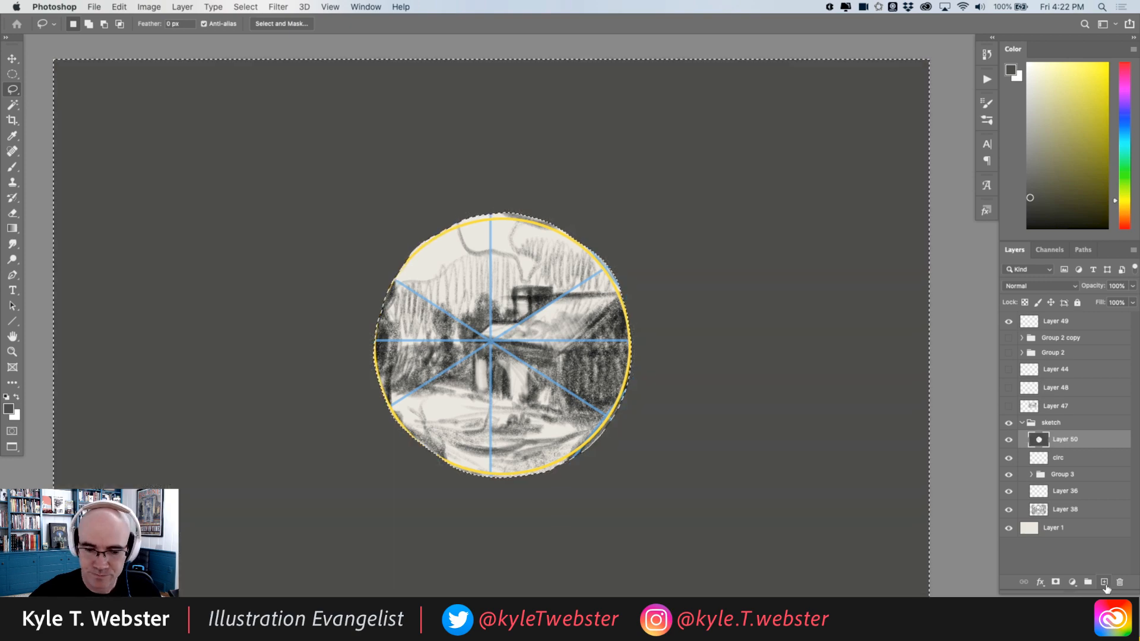
{"action": "key", "text": "super+d"}
{"action": "left_click", "coordinate": [1117, 286]}
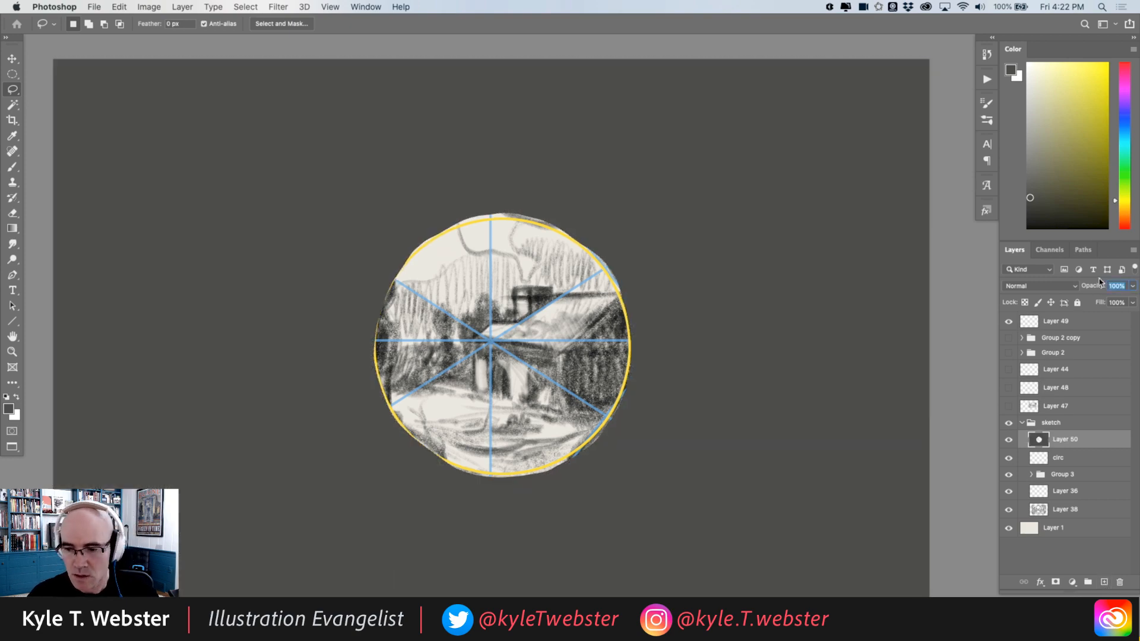
{"action": "type", "text": "50"}
{"action": "key", "text": "Return"}
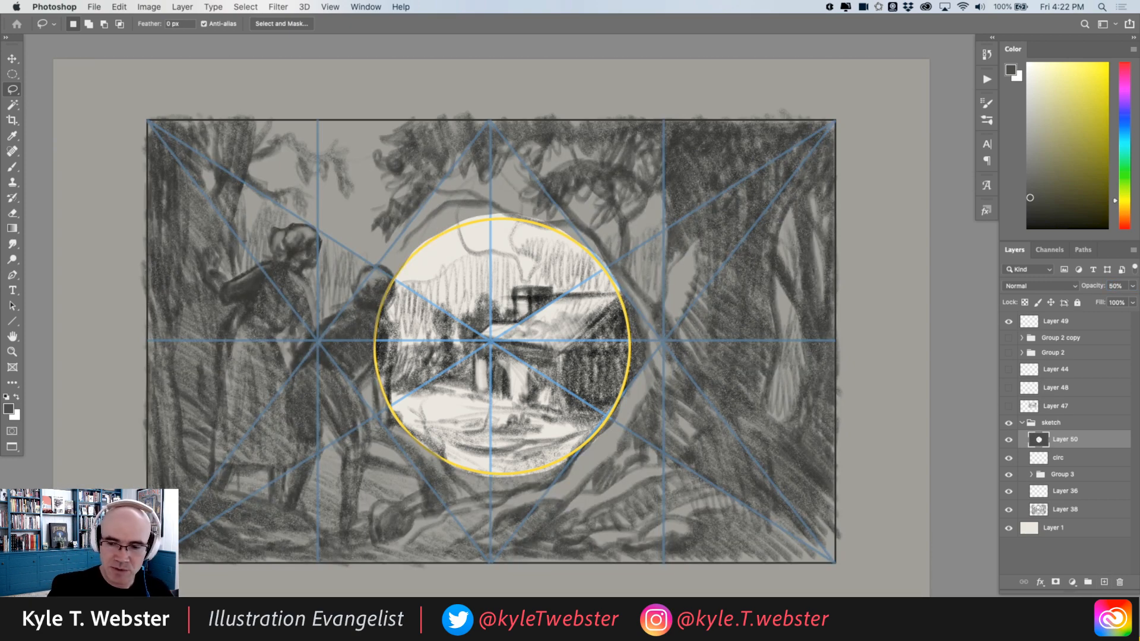
Add a new layer above Layer 50 and set the brush colour to orange.
{"action": "left_click_drag", "start_coordinate": [410, 270], "coordinate": [274, 233]}
{"action": "key", "text": "b"}
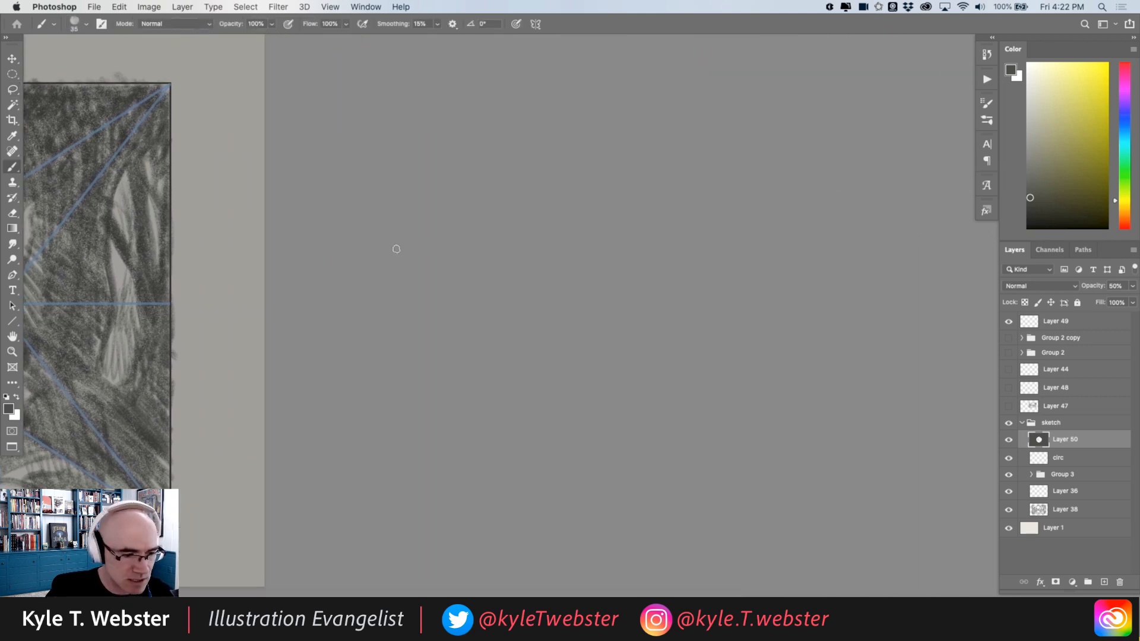
{"action": "mouse_move", "coordinate": [218, 340]}
{"action": "left_mouse_down"}
{"action": "mouse_move", "coordinate": [456, 369]}
{"action": "mouse_move", "coordinate": [466, 335]}
{"action": "mouse_move", "coordinate": [427, 353]}
{"action": "left_mouse_up"}
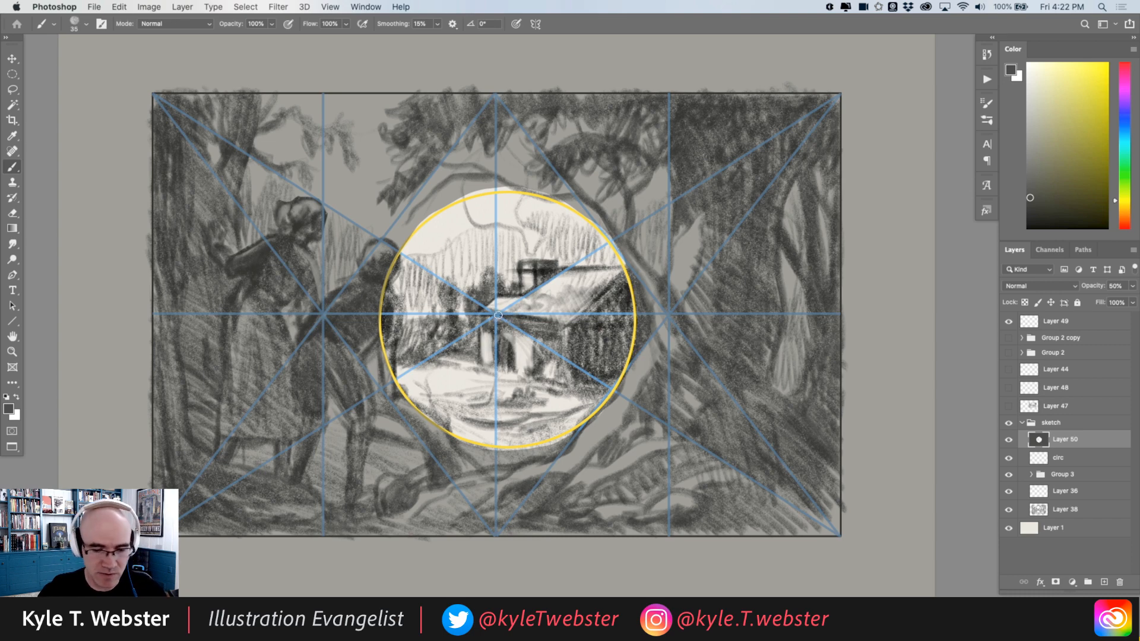
{"action": "left_click", "coordinate": [1105, 582]}
{"action": "left_click", "coordinate": [1129, 213]}
{"action": "left_click", "coordinate": [1098, 71]}
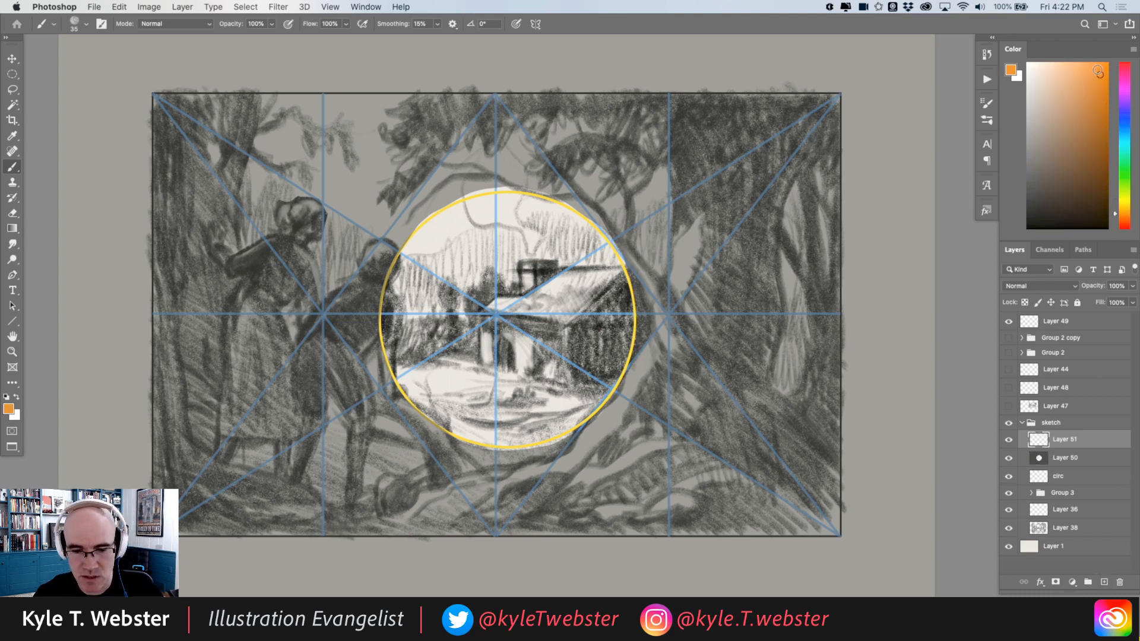
Mark an orange X at the centre of the yellow circle and undo both strokes.
{"action": "left_click_drag", "start_coordinate": [517, 311], "coordinate": [483, 344]}
{"action": "left_click_drag", "start_coordinate": [479, 300], "coordinate": [521, 343]}
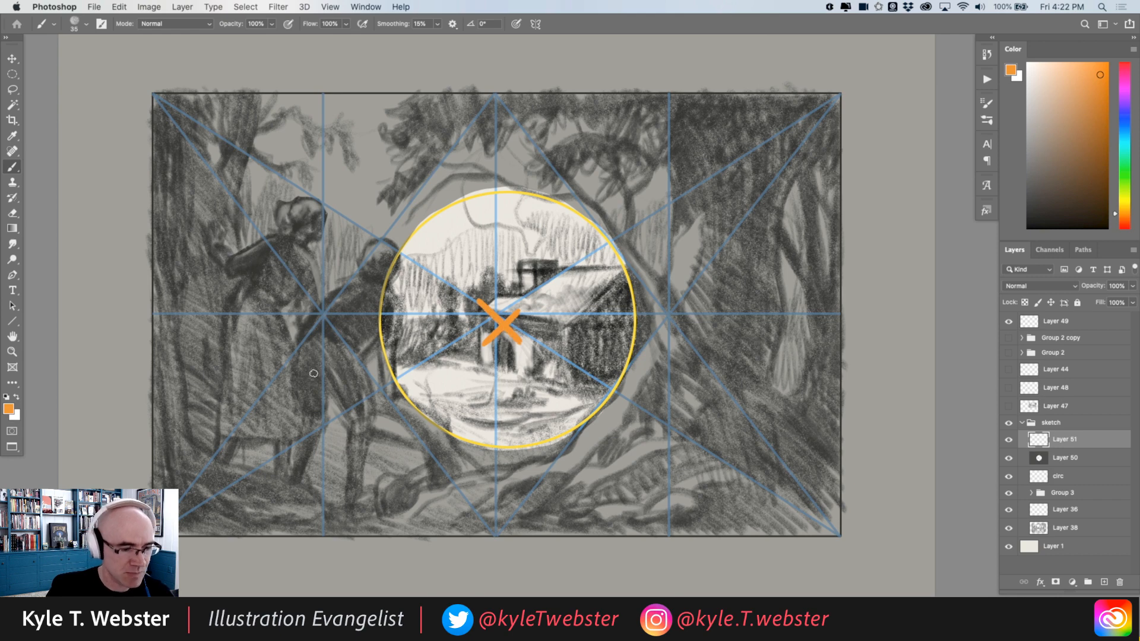
{"action": "key", "text": "ctrl+z"}
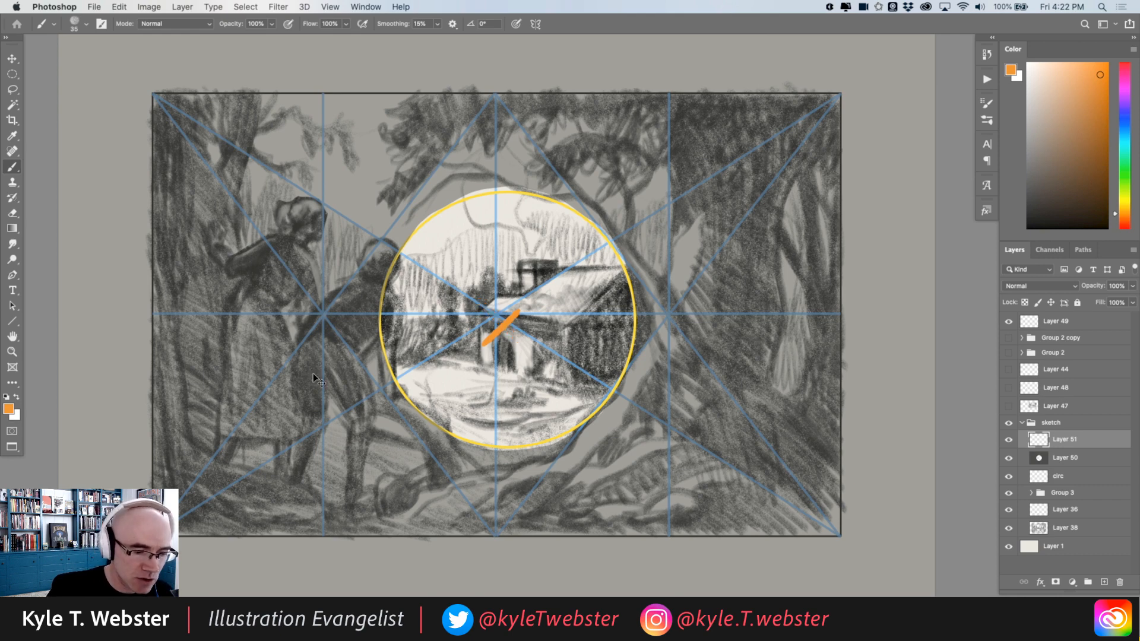
{"action": "key", "text": "ctrl+z"}
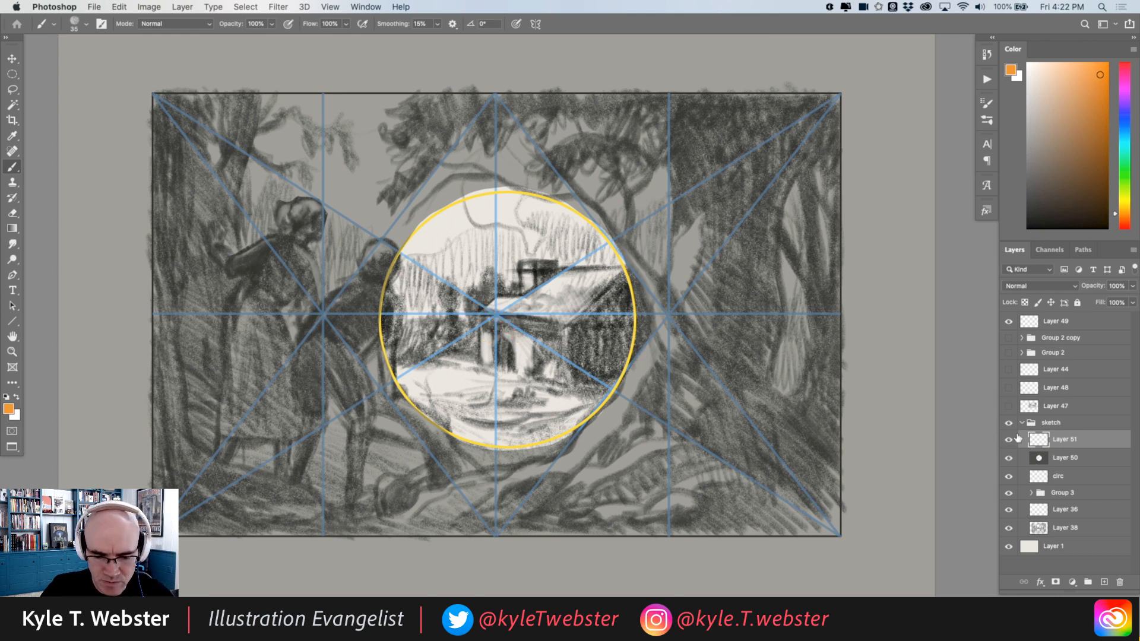
Hide Layer 51 and Layer 50, and shift the yellow circle on the circ layer to the frame's centre and back.
{"action": "left_click_drag", "start_coordinate": [1009, 441], "coordinate": [1008, 458]}
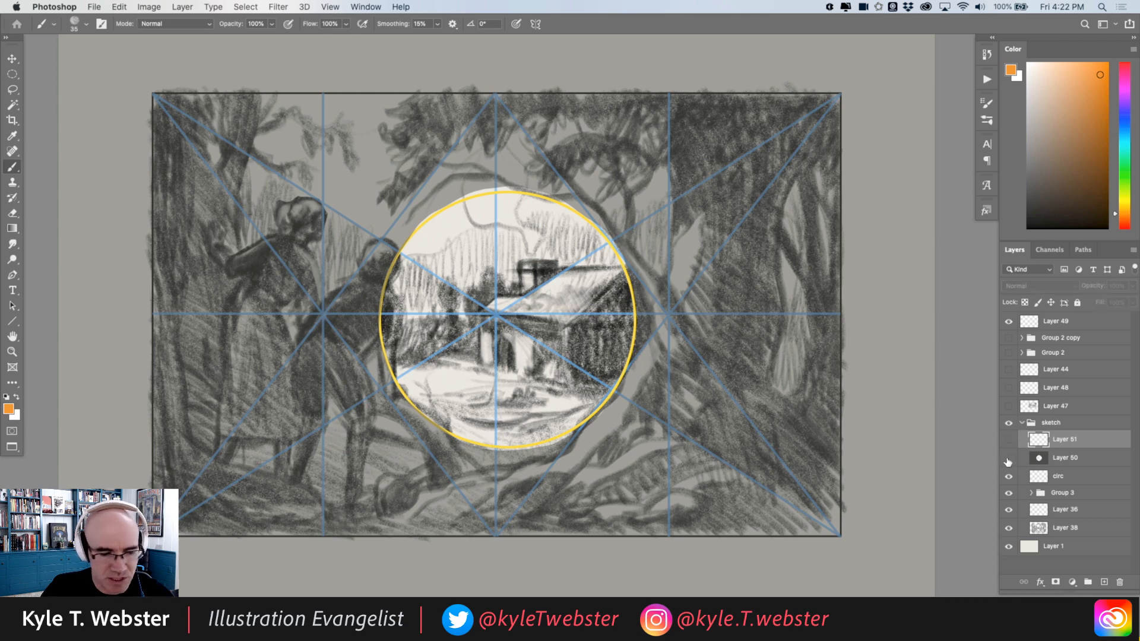
{"action": "left_click", "coordinate": [1040, 477]}
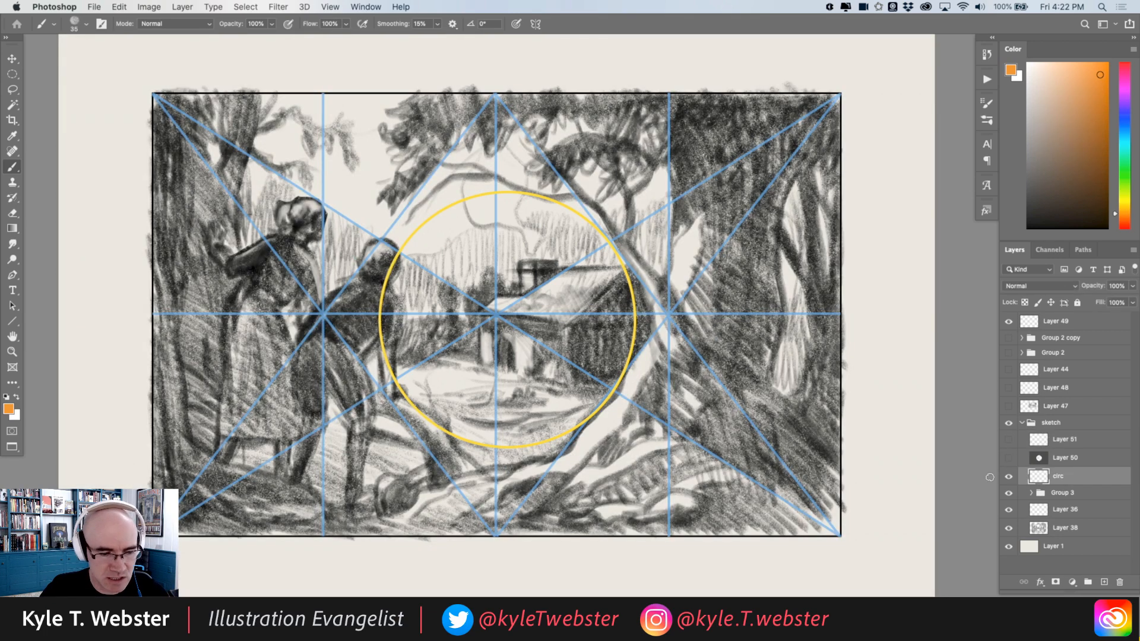
{"action": "key", "text": "v"}
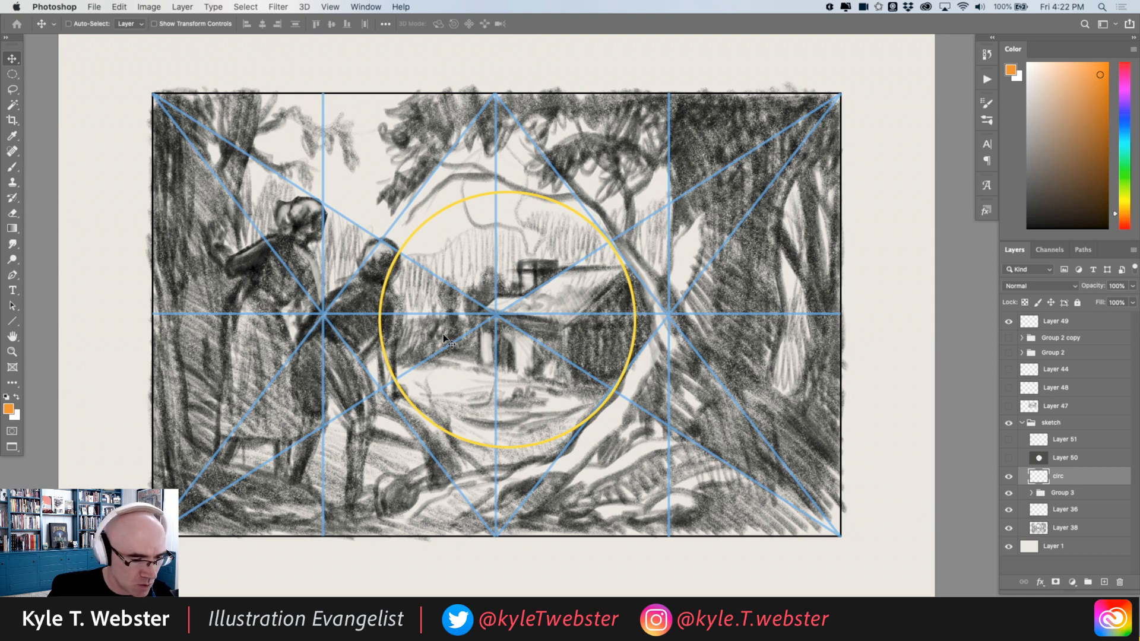
{"action": "left_click_drag", "start_coordinate": [443, 340], "coordinate": [427, 331]}
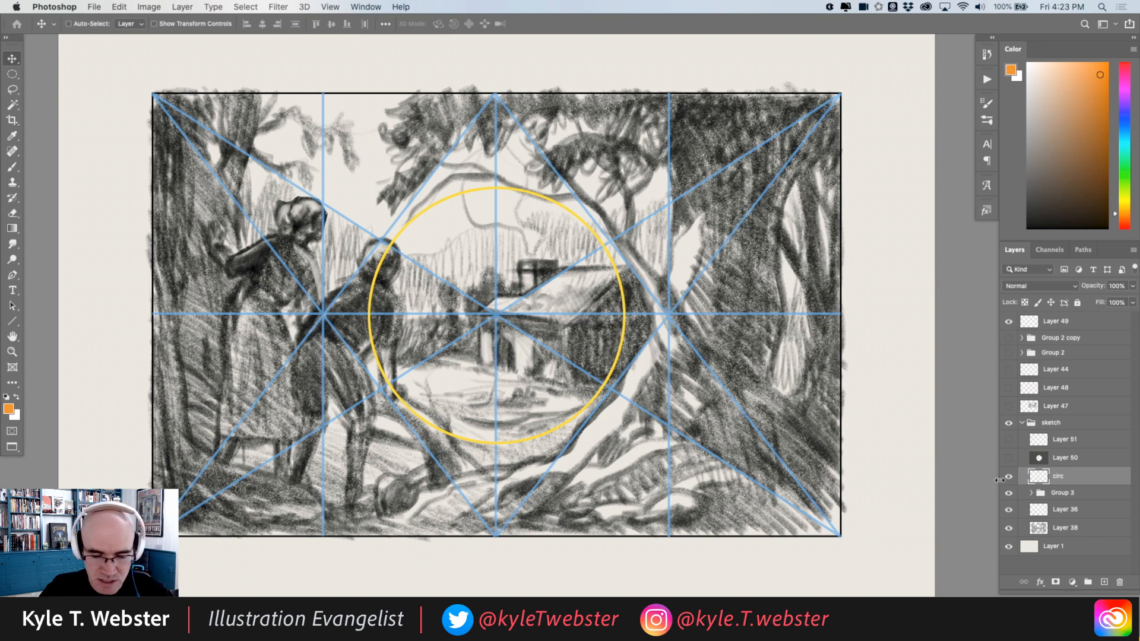
{"action": "left_click_drag", "start_coordinate": [352, 314], "coordinate": [361, 318]}
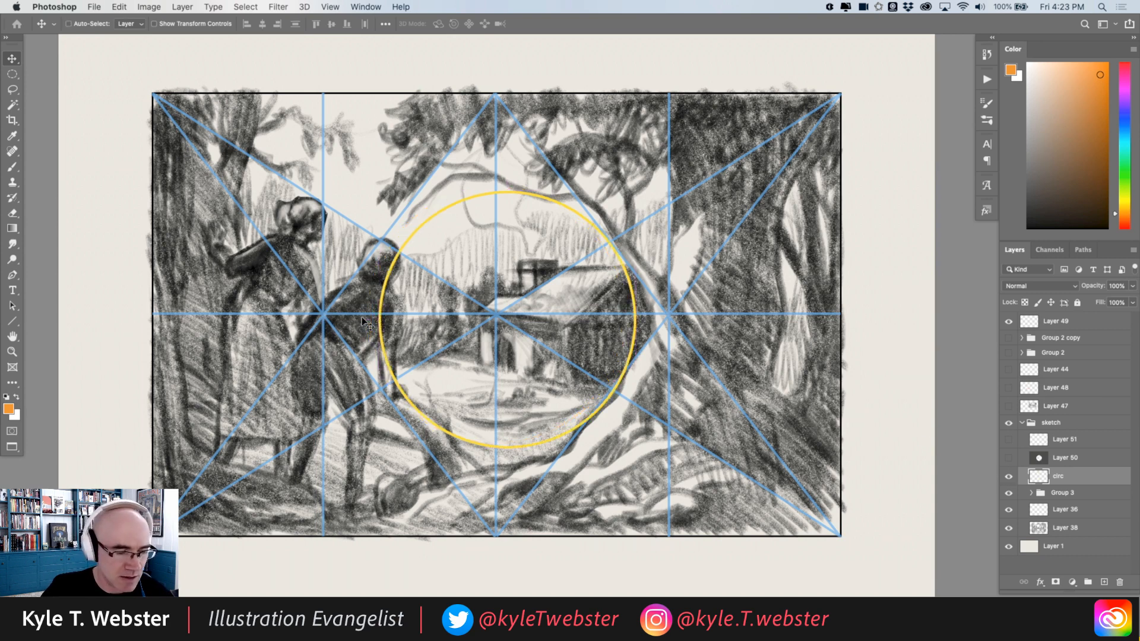
{"action": "key", "text": "b"}
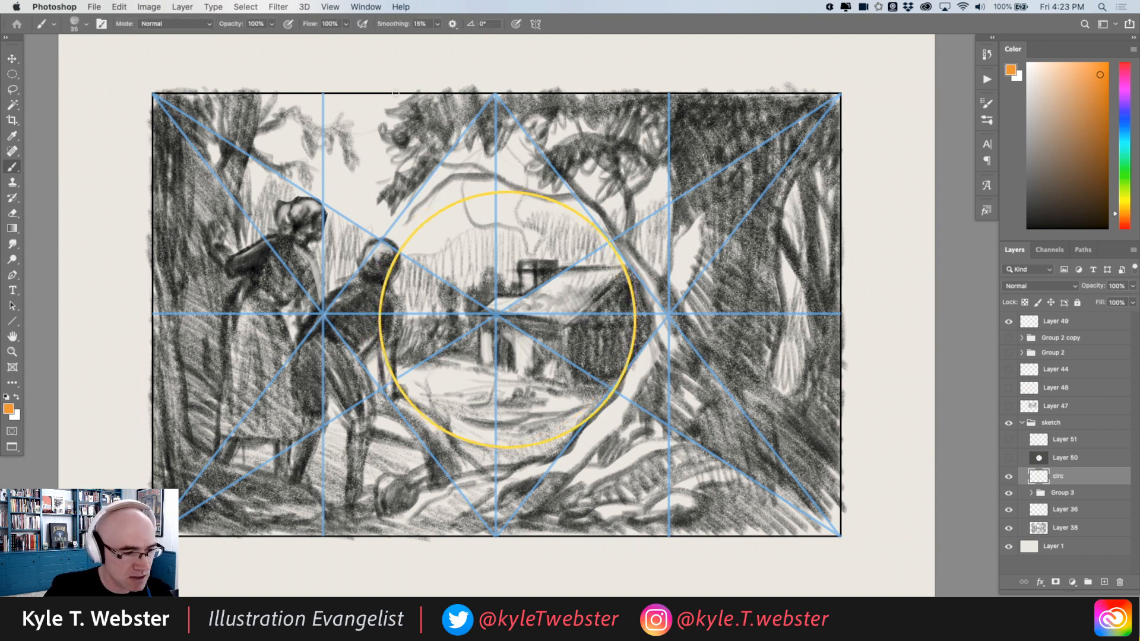
Draw an orange vertical line beside the circle's left edge on the circ layer, shift it slightly towards the cottage, and undo both.
{"action": "mouse_move", "coordinate": [391, 94]}
{"action": "left_mouse_down"}
{"action": "mouse_move", "coordinate": [380, 424]}
{"action": "mouse_move", "coordinate": [392, 501]}
{"action": "mouse_move", "coordinate": [371, 535]}
{"action": "left_mouse_up"}
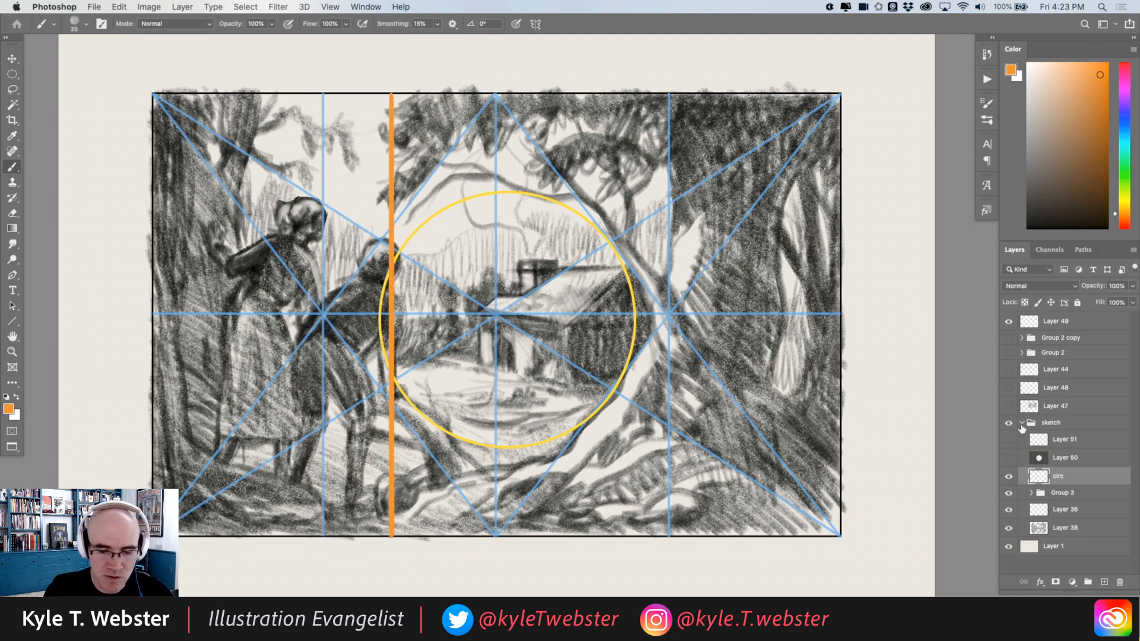
{"action": "key", "text": "v"}
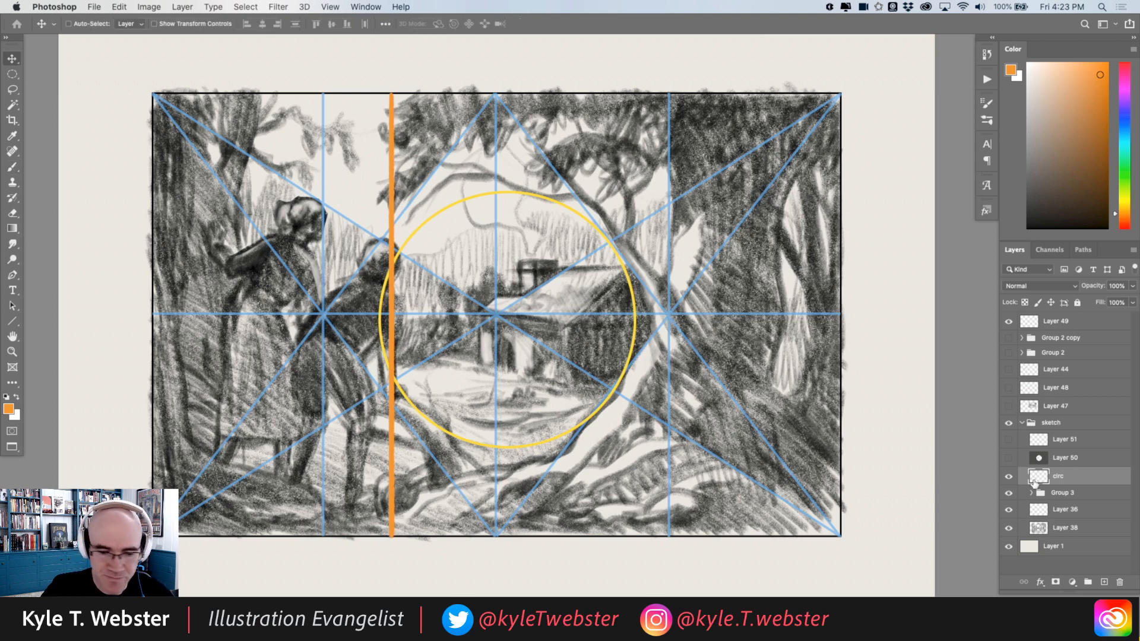
{"action": "left_click_drag", "start_coordinate": [454, 318], "coordinate": [461, 319]}
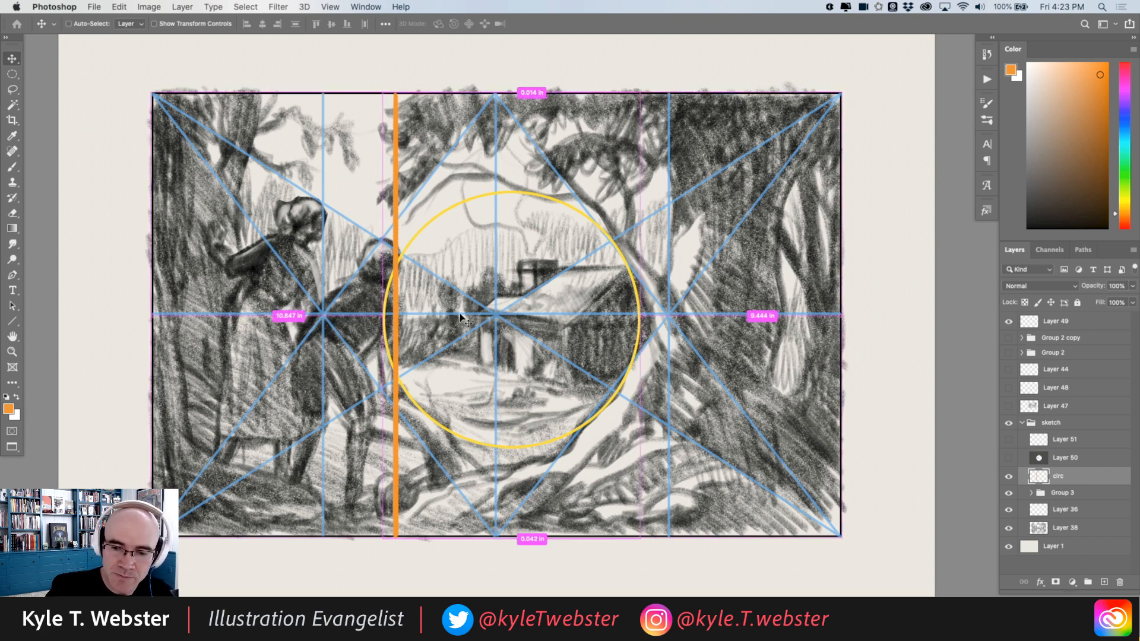
{"action": "key", "text": "super+z"}
{"action": "key", "text": "super+z"}
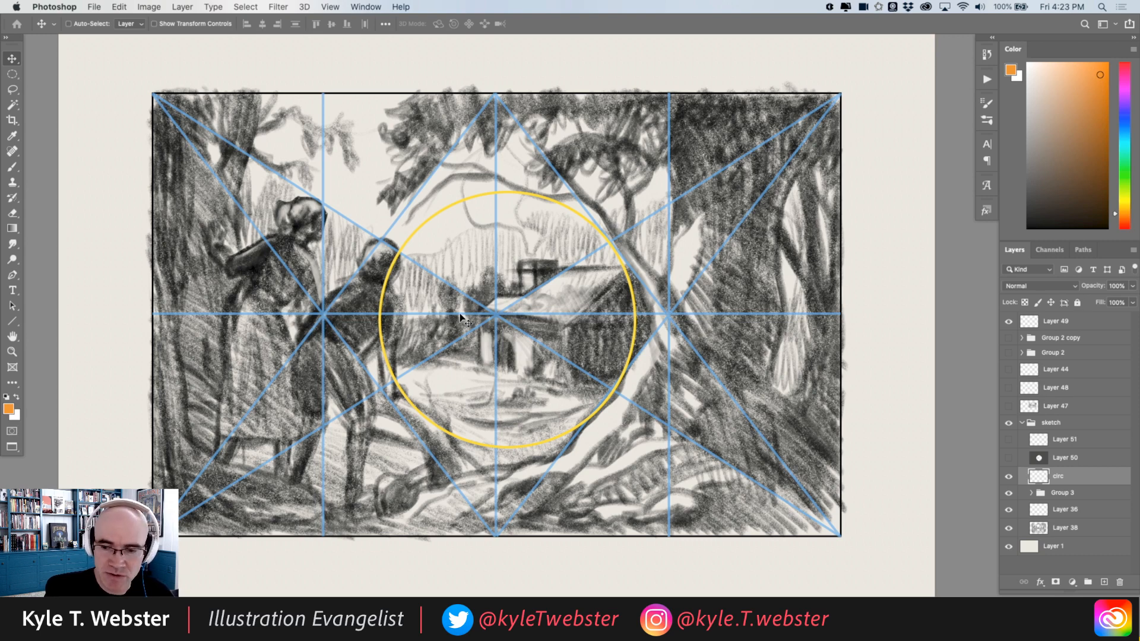
Hide the sketch group and add two new layers at the top inside it.
{"action": "key", "text": "b"}
{"action": "left_click", "coordinate": [1036, 422]}
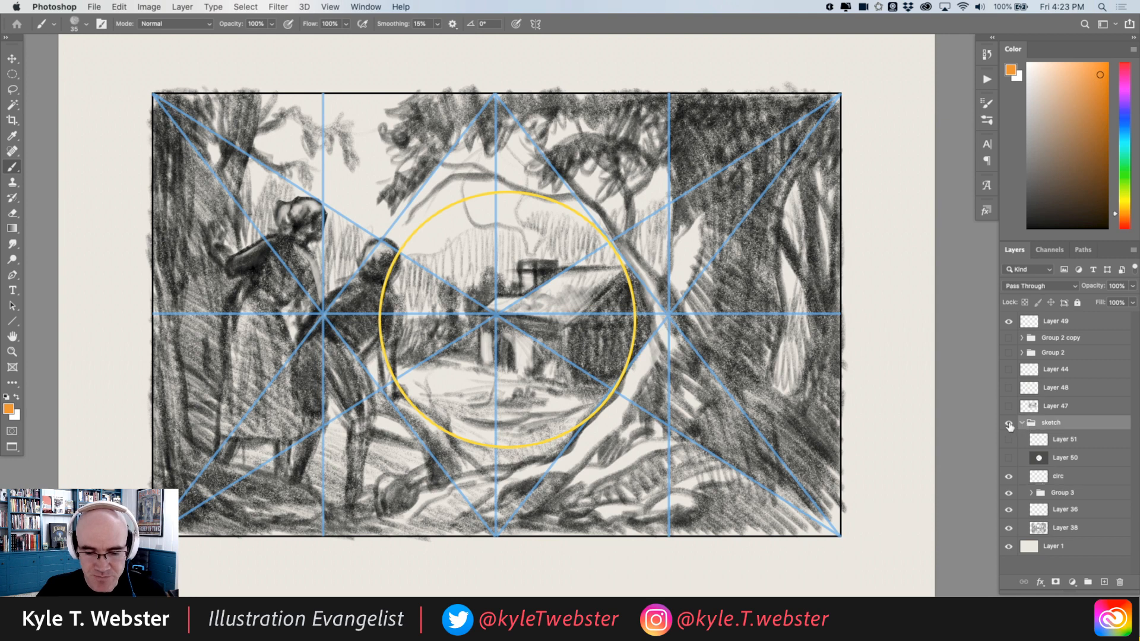
{"action": "left_click", "coordinate": [1008, 423]}
{"action": "left_click", "coordinate": [1104, 583]}
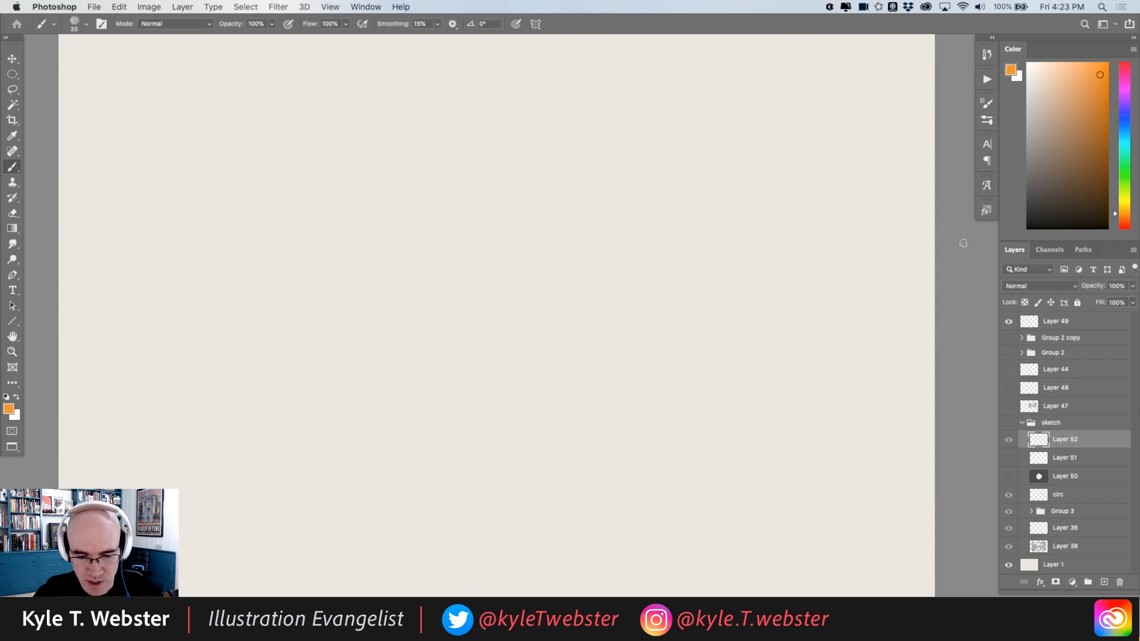
{"action": "left_click", "coordinate": [1036, 422]}
{"action": "left_click", "coordinate": [1104, 583]}
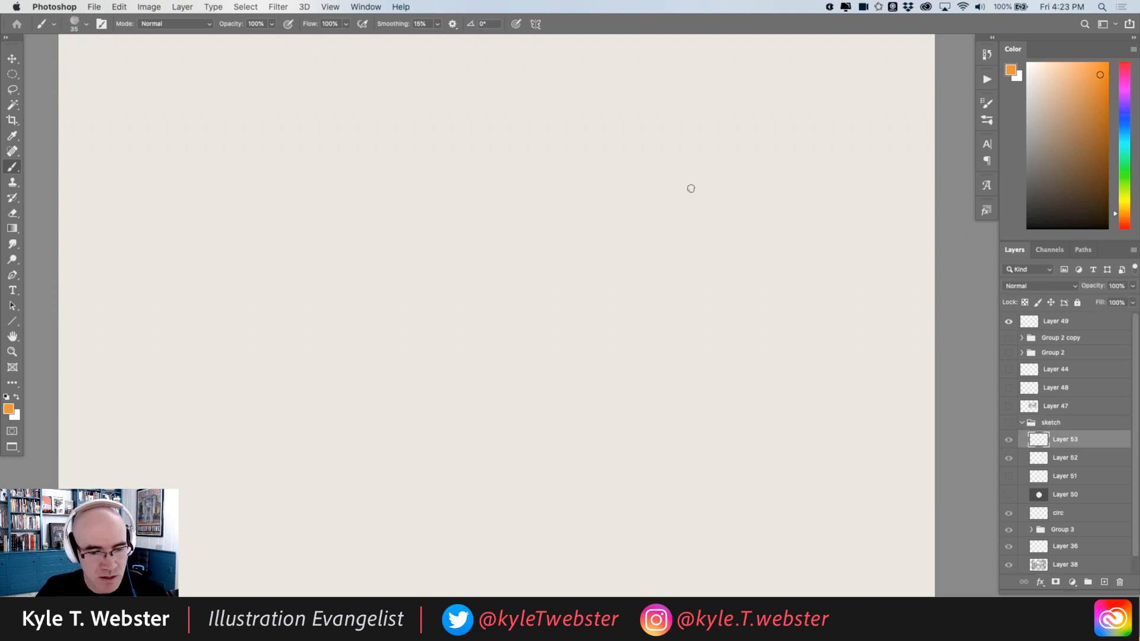
Reset the brush colour to default black, collapse the sketch group and add a new layer above it.
{"action": "key", "text": "d"}
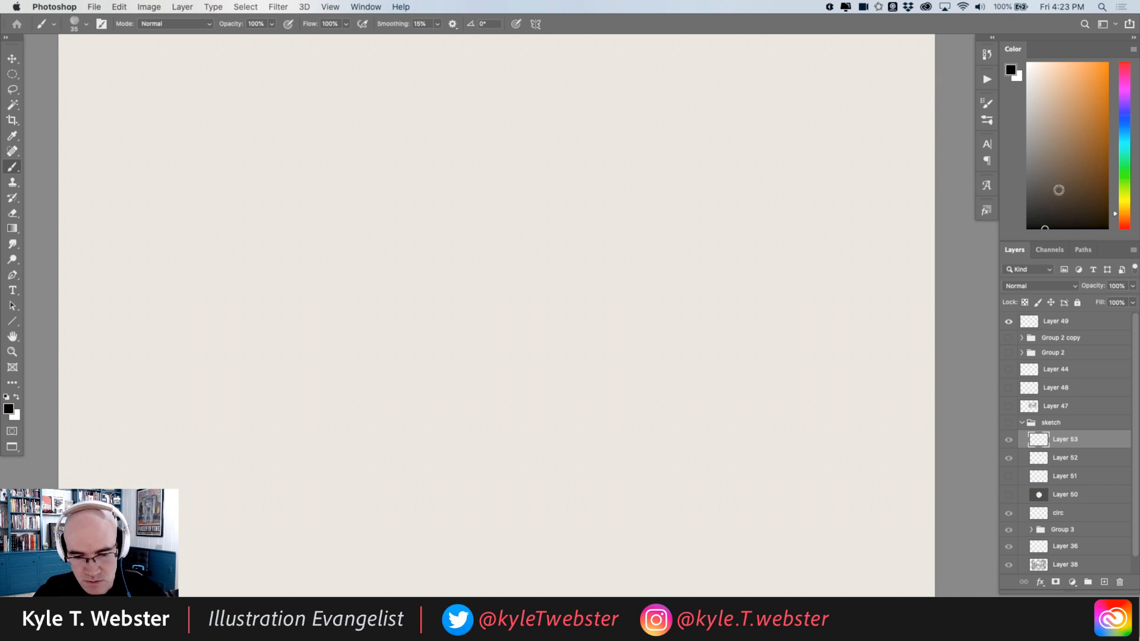
{"action": "left_click", "coordinate": [1022, 422]}
{"action": "left_click", "coordinate": [1103, 582]}
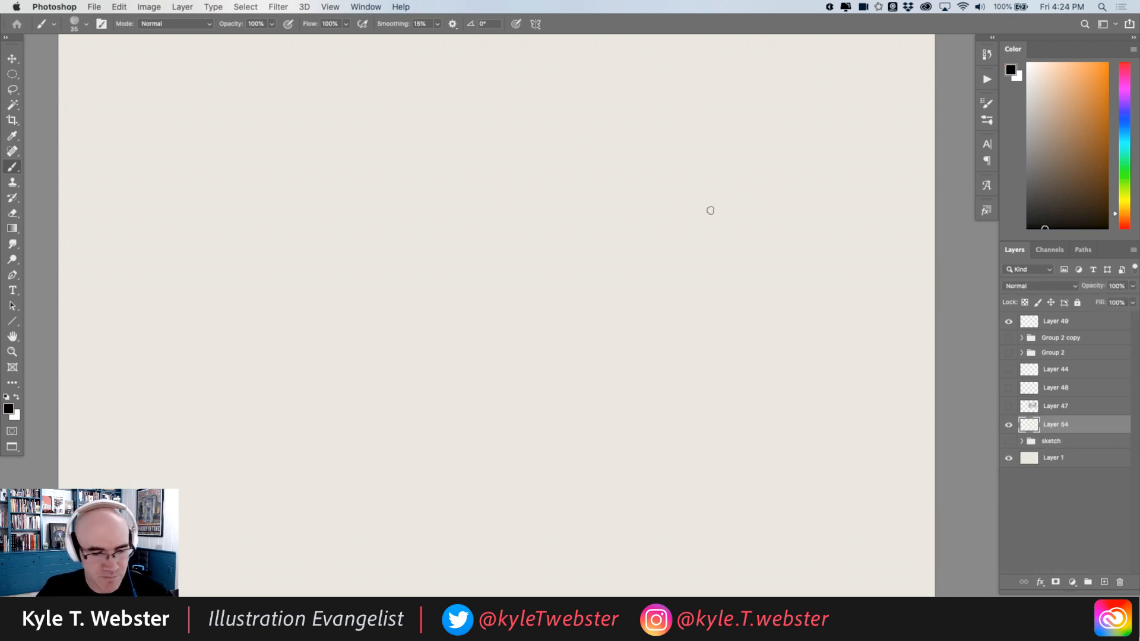
Draw a black thumbnail of a rectangular frame containing a ground line and a doorway with a figure standing in it.
{"action": "mouse_move", "coordinate": [710, 210]}
{"action": "left_mouse_down"}
{"action": "mouse_move", "coordinate": [452, 212]}
{"action": "mouse_move", "coordinate": [453, 378]}
{"action": "mouse_move", "coordinate": [711, 233]}
{"action": "mouse_move", "coordinate": [709, 380]}
{"action": "mouse_move", "coordinate": [453, 390]}
{"action": "left_mouse_up"}
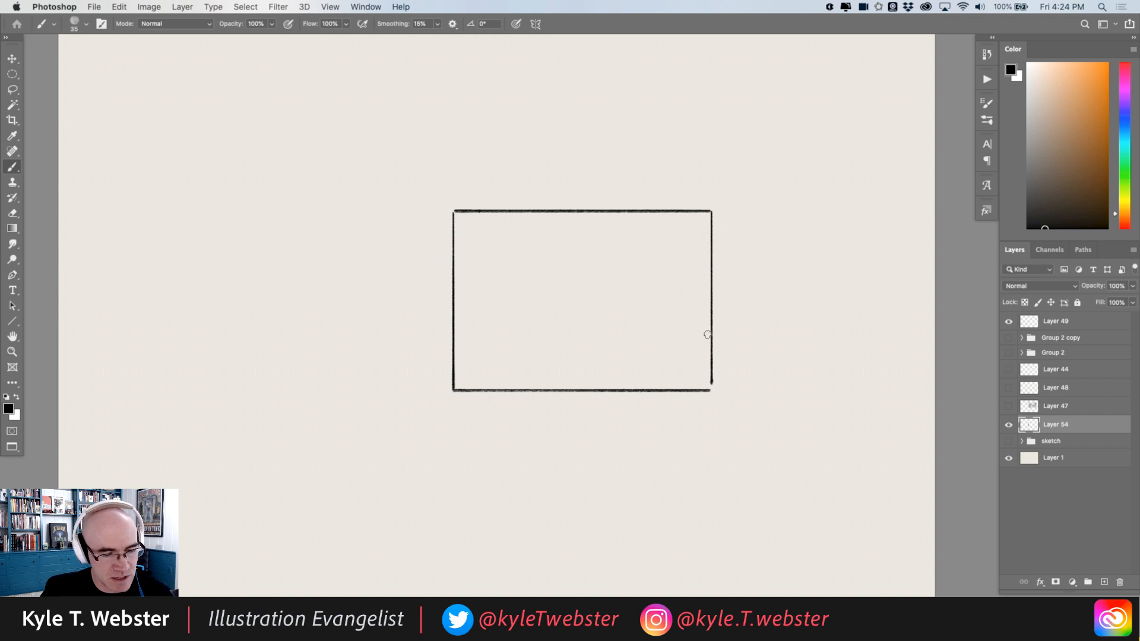
{"action": "mouse_move", "coordinate": [709, 335]}
{"action": "left_mouse_down"}
{"action": "mouse_move", "coordinate": [572, 346]}
{"action": "mouse_move", "coordinate": [572, 247]}
{"action": "mouse_move", "coordinate": [522, 249]}
{"action": "mouse_move", "coordinate": [523, 345]}
{"action": "mouse_move", "coordinate": [529, 329]}
{"action": "mouse_move", "coordinate": [510, 354]}
{"action": "mouse_move", "coordinate": [520, 351]}
{"action": "mouse_move", "coordinate": [453, 362]}
{"action": "left_mouse_up"}
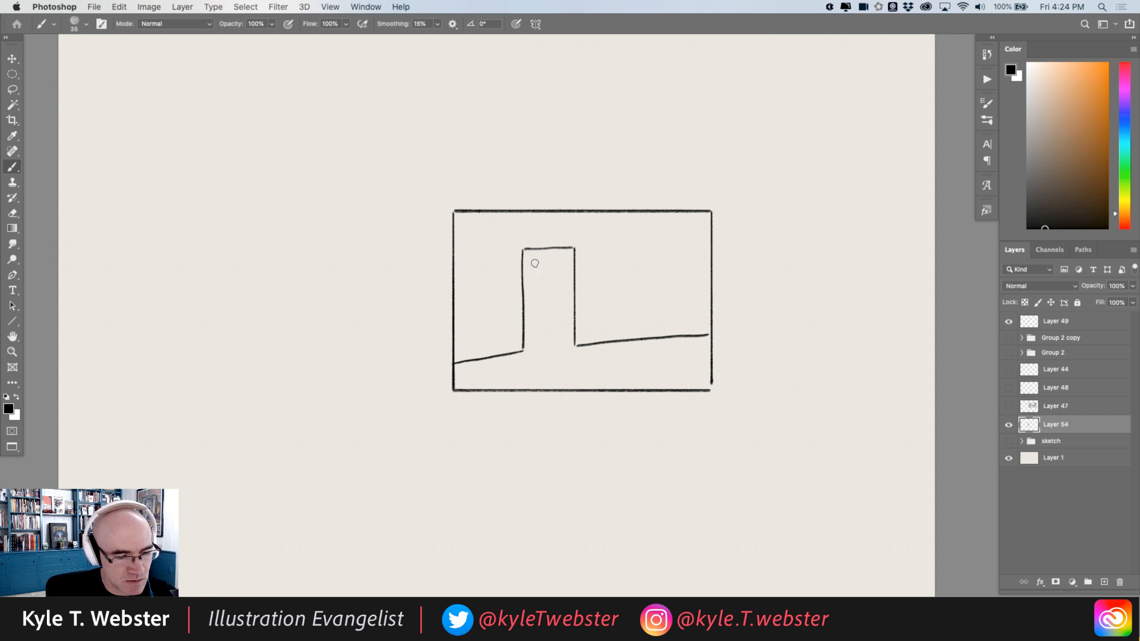
{"action": "mouse_move", "coordinate": [535, 263]}
{"action": "left_mouse_down"}
{"action": "mouse_move", "coordinate": [525, 284]}
{"action": "mouse_move", "coordinate": [541, 312]}
{"action": "mouse_move", "coordinate": [526, 297]}
{"action": "mouse_move", "coordinate": [529, 344]}
{"action": "mouse_move", "coordinate": [525, 307]}
{"action": "left_mouse_up"}
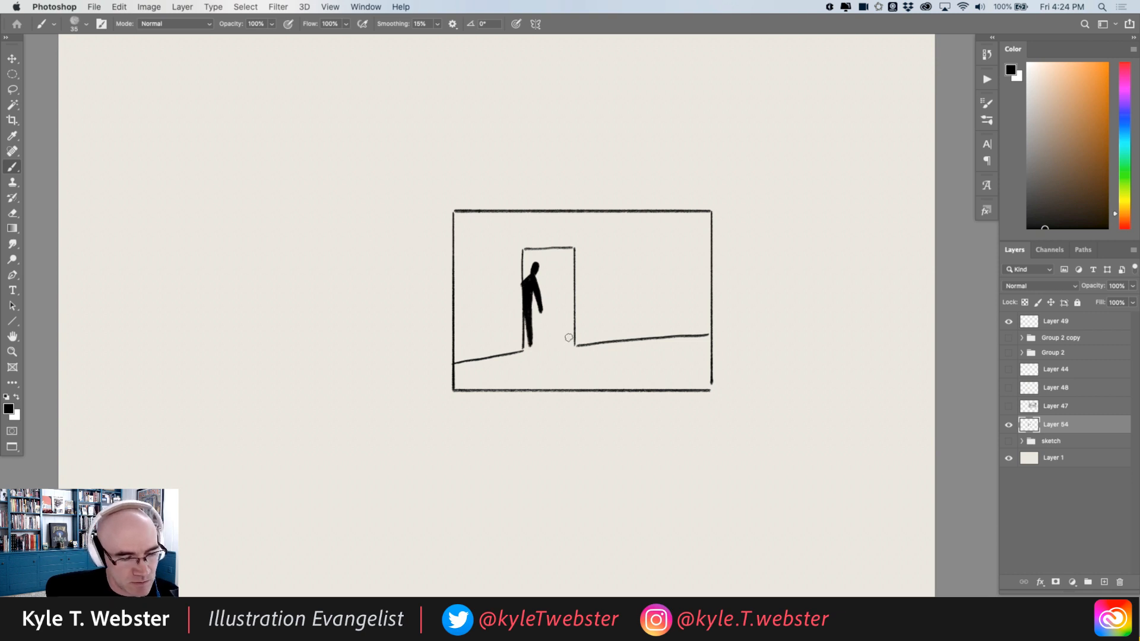
{"action": "mouse_move", "coordinate": [572, 341]}
{"action": "left_mouse_down"}
{"action": "mouse_move", "coordinate": [571, 246]}
{"action": "mouse_move", "coordinate": [571, 264]}
{"action": "left_mouse_up"}
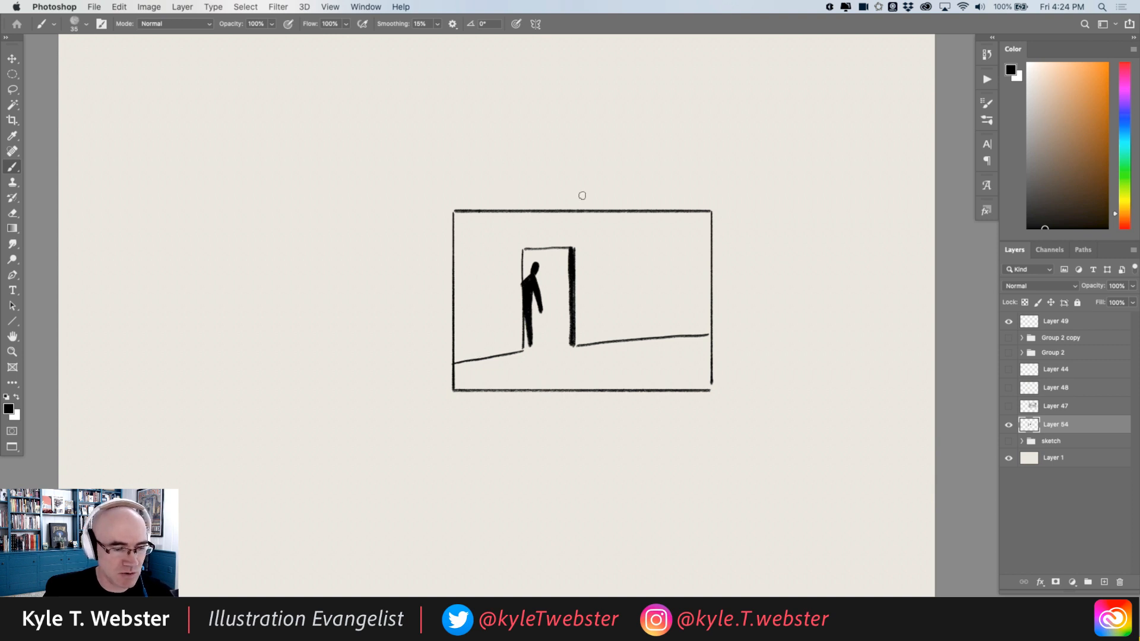
Outline the wall around the doorway with the Lasso and fill it with black, leaving the opening and floor light.
{"action": "key", "text": "l"}
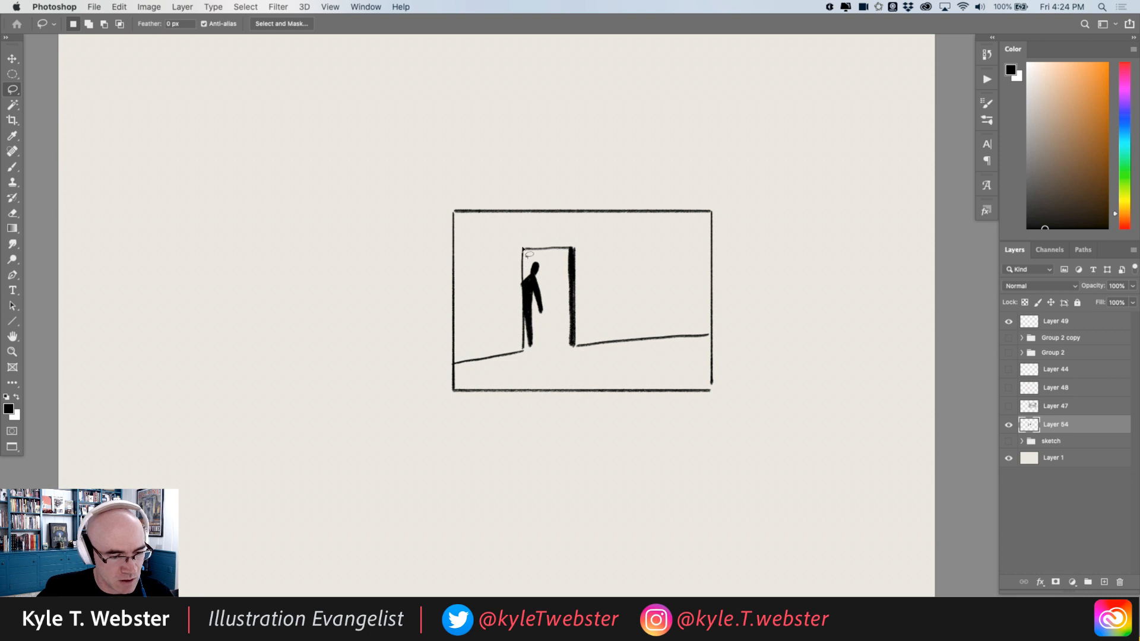
{"action": "mouse_move", "coordinate": [522, 247]}
{"action": "left_mouse_down"}
{"action": "mouse_move", "coordinate": [524, 346]}
{"action": "mouse_move", "coordinate": [453, 364]}
{"action": "mouse_move", "coordinate": [455, 219]}
{"action": "mouse_move", "coordinate": [470, 208]}
{"action": "mouse_move", "coordinate": [712, 212]}
{"action": "mouse_move", "coordinate": [707, 336]}
{"action": "mouse_move", "coordinate": [575, 345]}
{"action": "mouse_move", "coordinate": [571, 250]}
{"action": "mouse_move", "coordinate": [544, 239]}
{"action": "mouse_move", "coordinate": [522, 248]}
{"action": "left_mouse_up"}
{"action": "key", "text": "alt+BackSpace"}
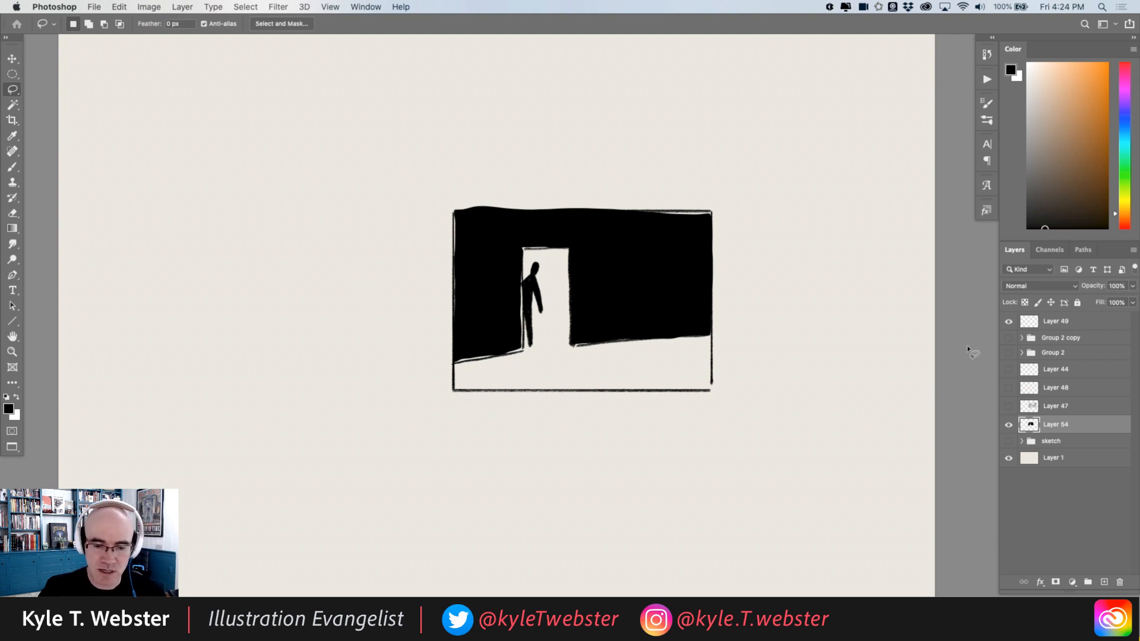
Hide the doorway thumbnail on Layer 54, then show and expand the sketch group.
{"action": "left_click", "coordinate": [1009, 424]}
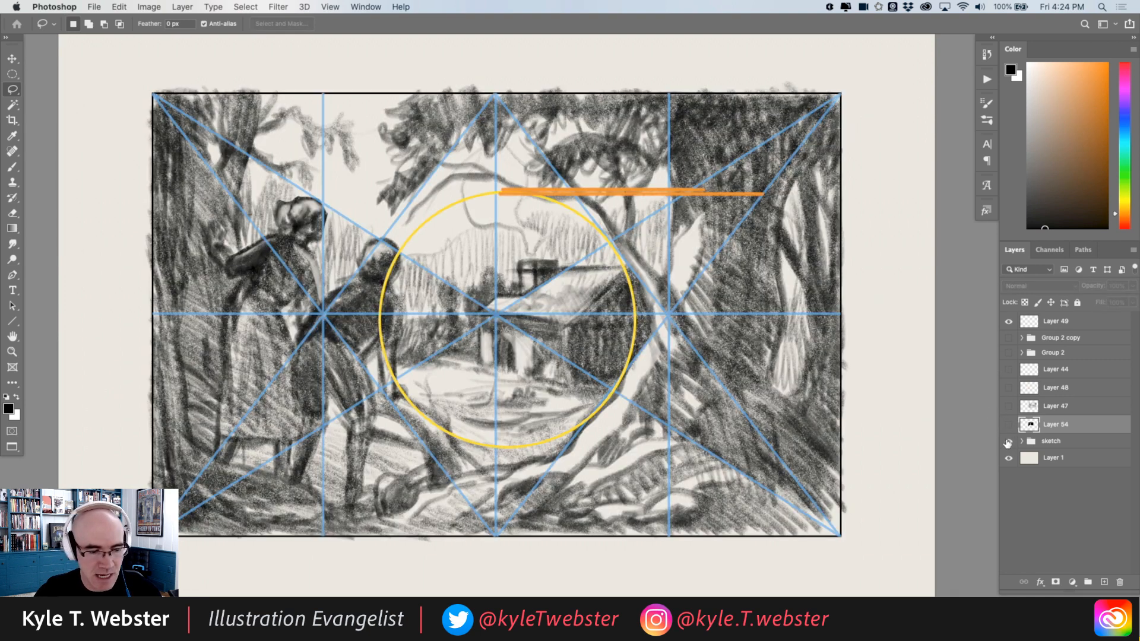
{"action": "left_click", "coordinate": [1008, 441]}
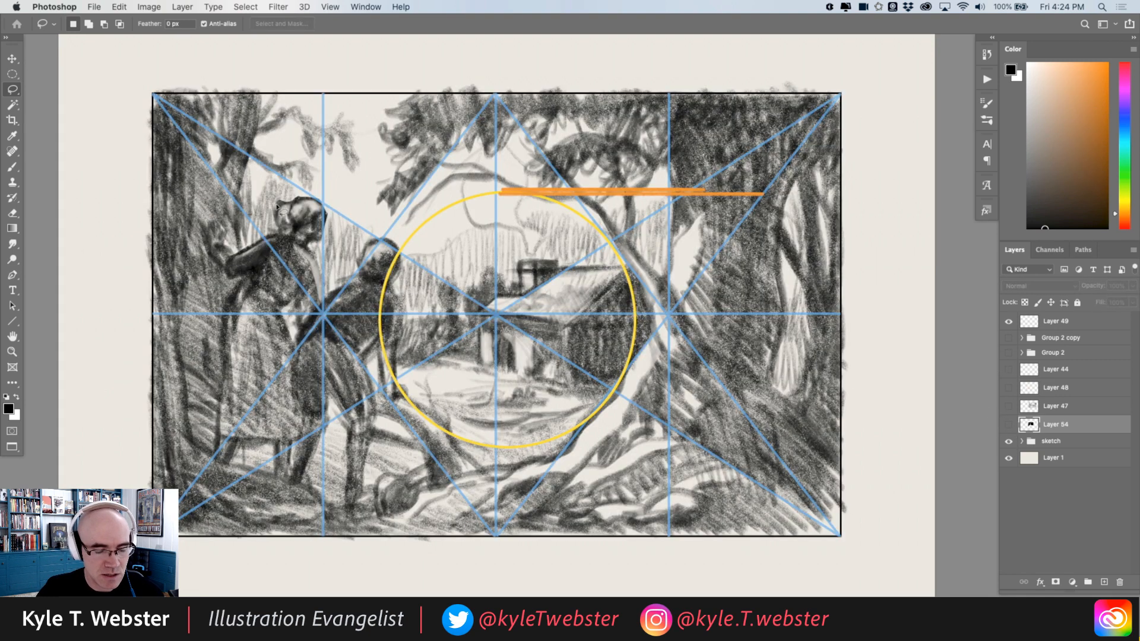
{"action": "left_click", "coordinate": [1020, 441]}
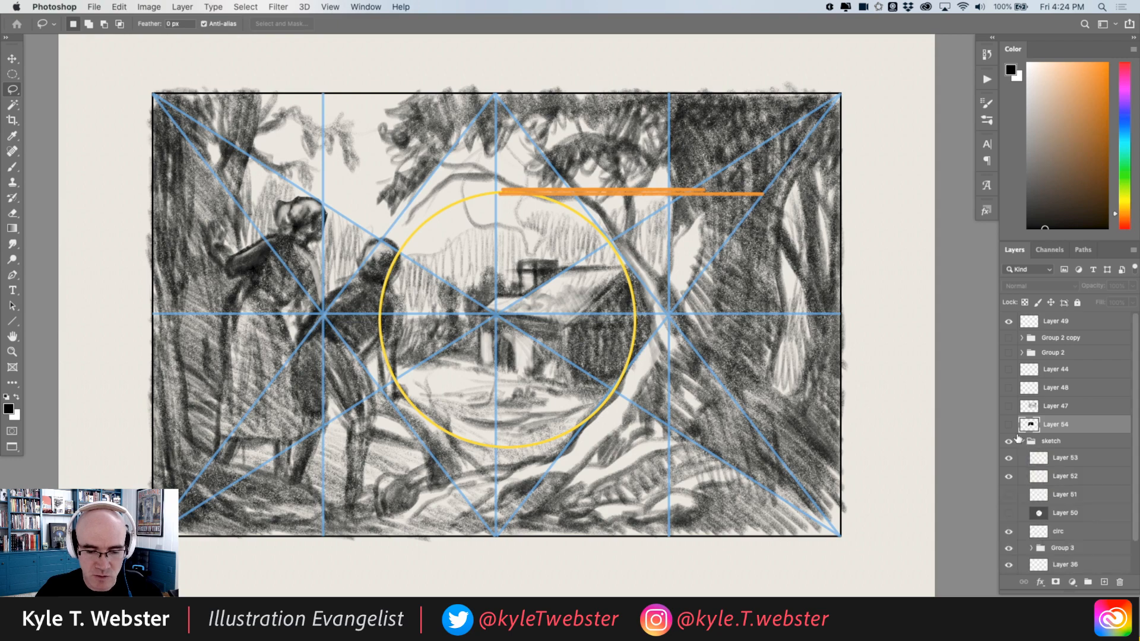
Delete Layer 53 and Layer 52 from the sketch group.
{"action": "left_click", "coordinate": [1023, 456]}
{"action": "key", "text": "Delete"}
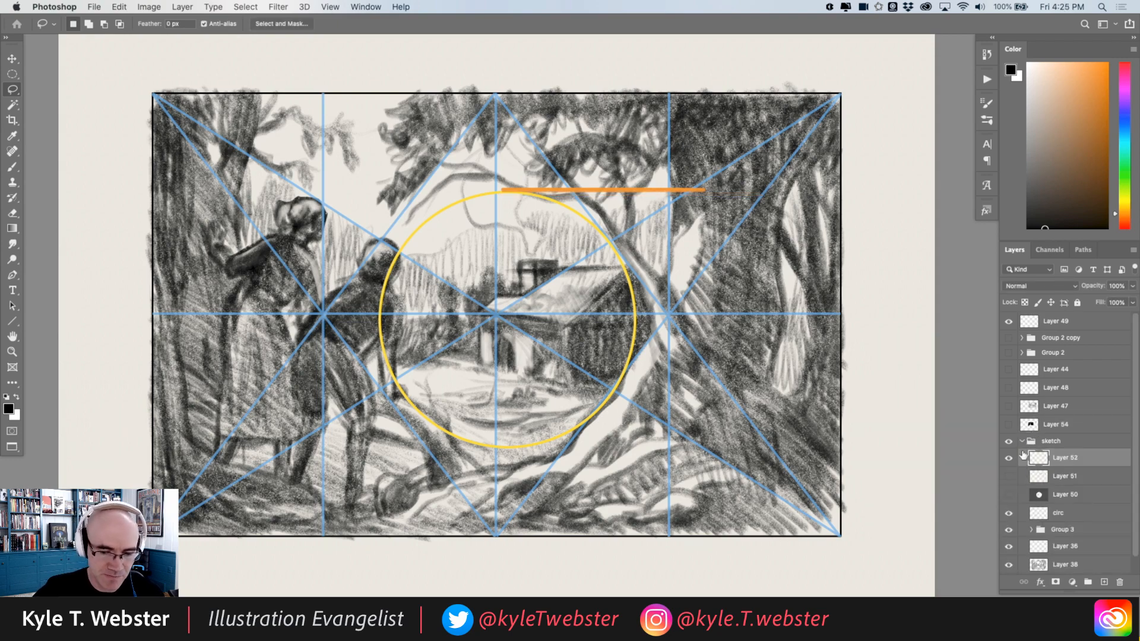
{"action": "key", "text": "Delete"}
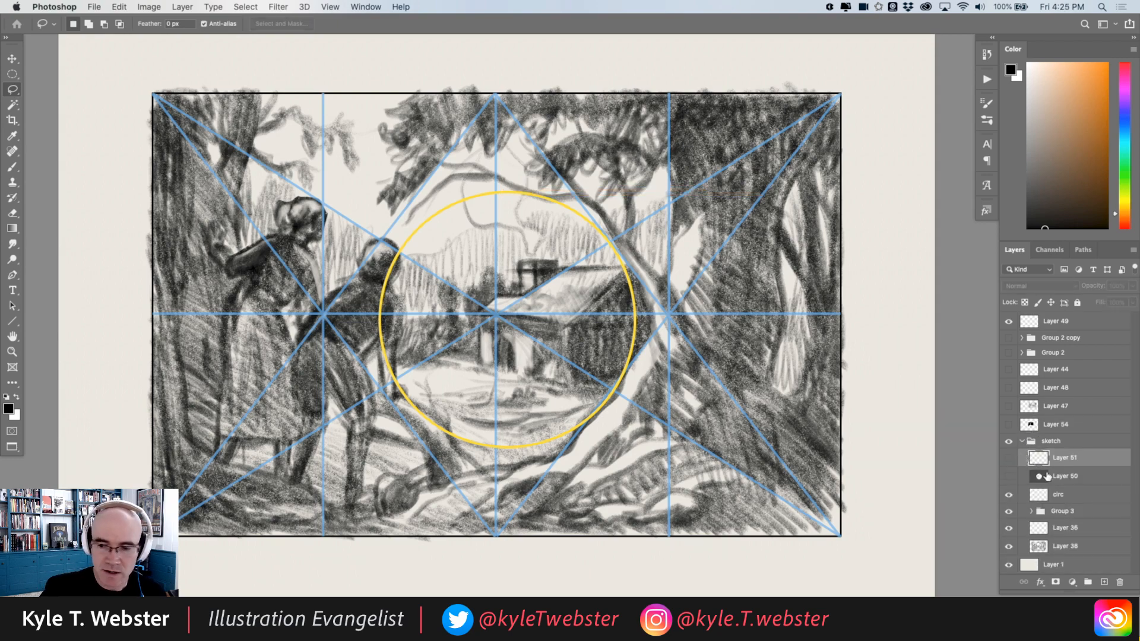
Hide the yellow circle on the circ layer and the blue guide lines in Group 3.
{"action": "key", "text": "b"}
{"action": "left_click_drag", "start_coordinate": [395, 364], "coordinate": [378, 345]}
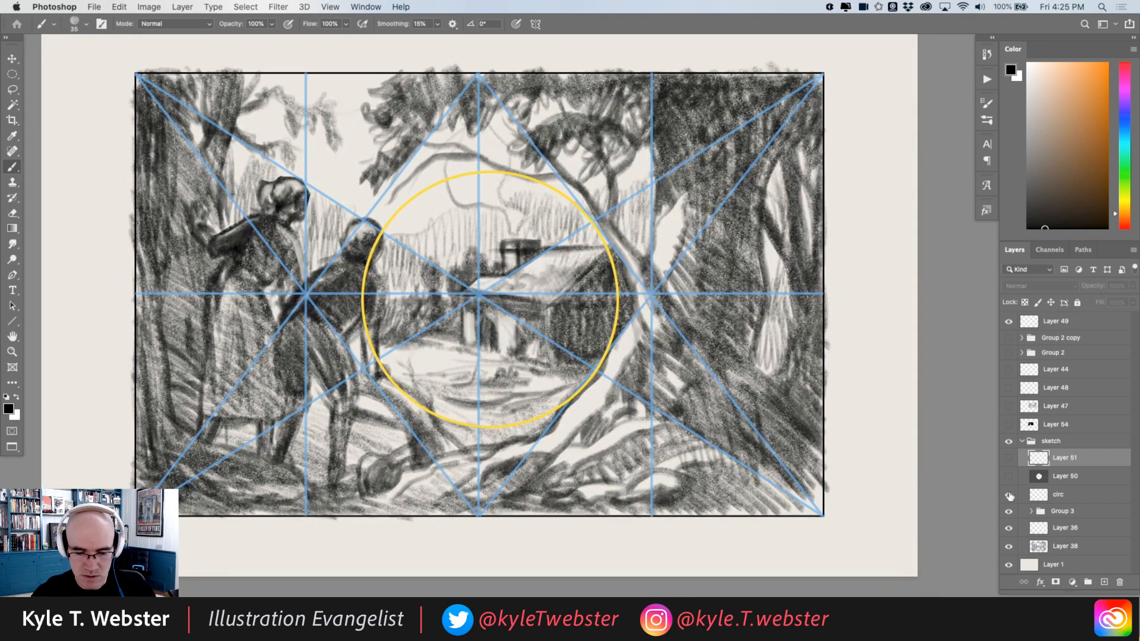
{"action": "left_click", "coordinate": [1008, 511]}
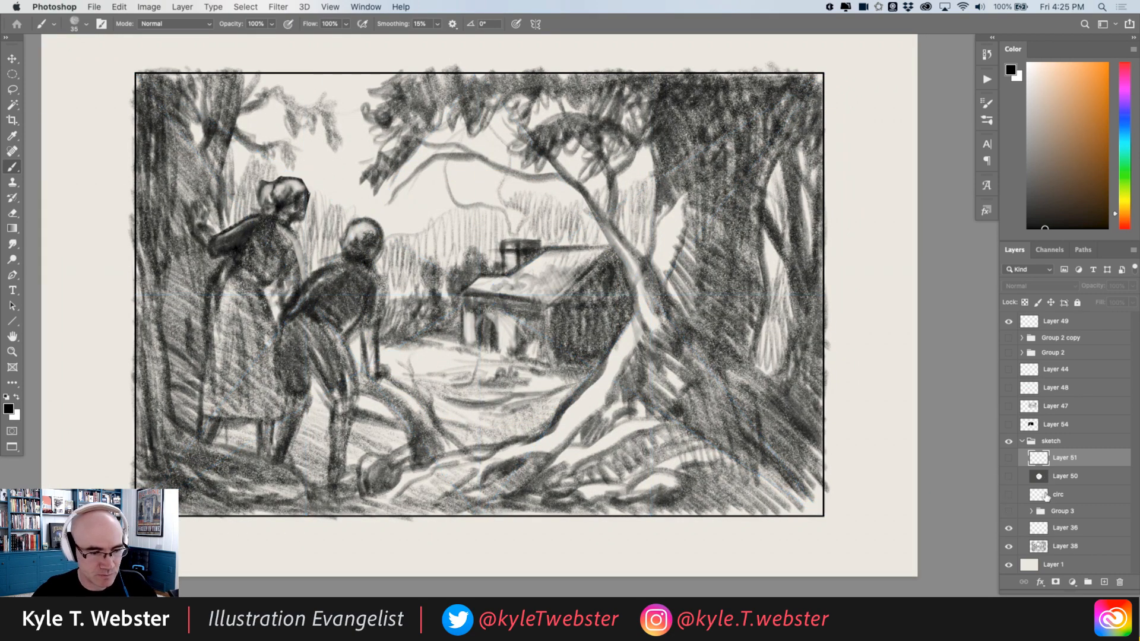
Add a new layer above Layer 51 and set the brush colour to bright pink.
{"action": "left_click", "coordinate": [1105, 582]}
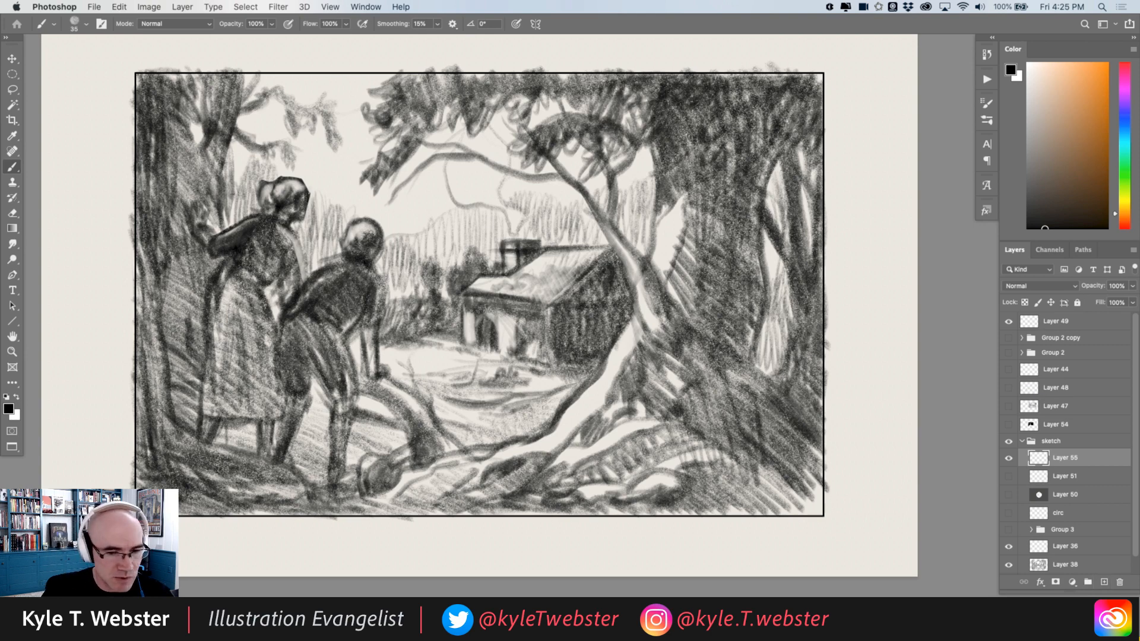
{"action": "left_click", "coordinate": [1125, 76]}
{"action": "left_click", "coordinate": [1096, 68]}
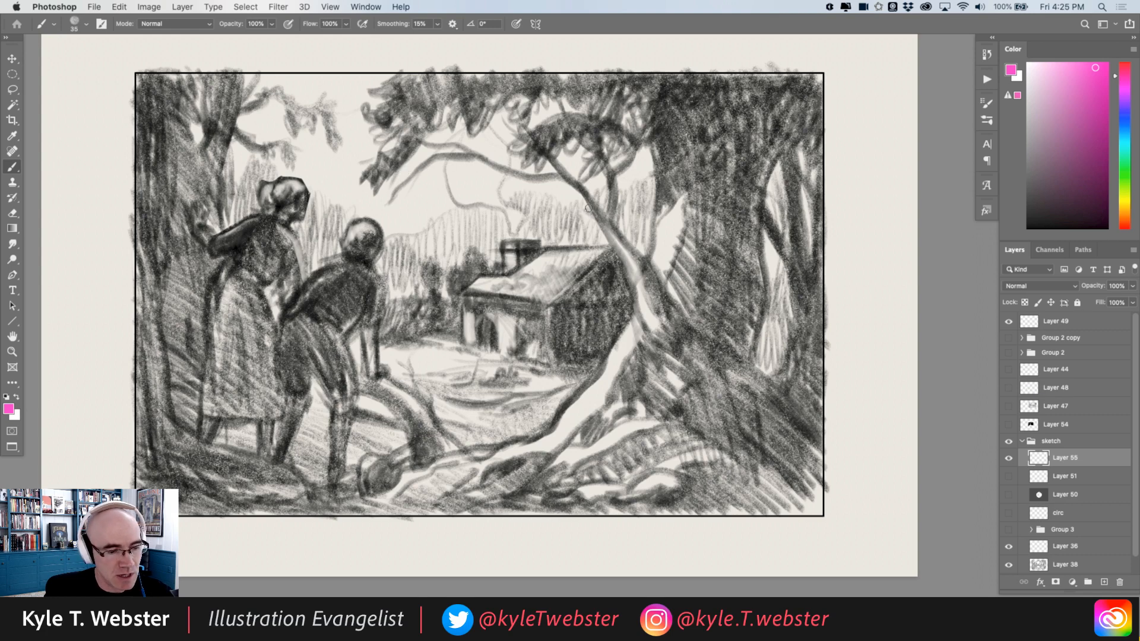
Mark the circular opening around the cottage with pink outlines and a scribble along its lower edge, undoing each stroke.
{"action": "mouse_move", "coordinate": [588, 208]}
{"action": "left_mouse_down"}
{"action": "mouse_move", "coordinate": [483, 173]}
{"action": "mouse_move", "coordinate": [437, 185]}
{"action": "mouse_move", "coordinate": [383, 235]}
{"action": "mouse_move", "coordinate": [369, 319]}
{"action": "mouse_move", "coordinate": [379, 360]}
{"action": "mouse_move", "coordinate": [461, 433]}
{"action": "mouse_move", "coordinate": [517, 437]}
{"action": "mouse_move", "coordinate": [584, 403]}
{"action": "mouse_move", "coordinate": [630, 327]}
{"action": "mouse_move", "coordinate": [570, 192]}
{"action": "mouse_move", "coordinate": [537, 180]}
{"action": "left_mouse_up"}
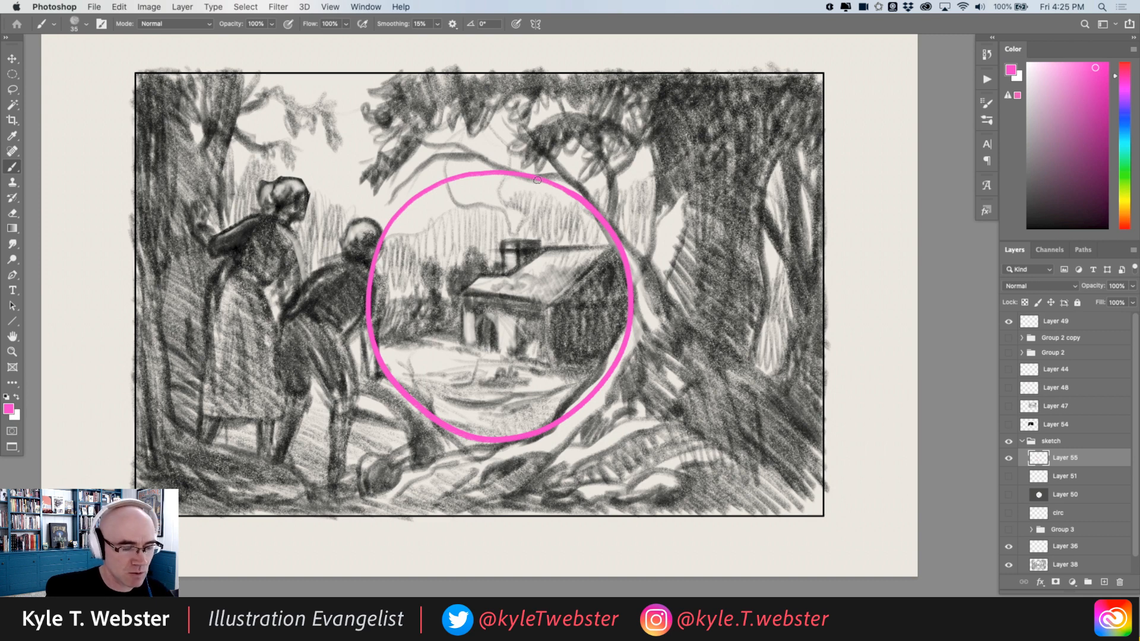
{"action": "key", "text": "ctrl+z"}
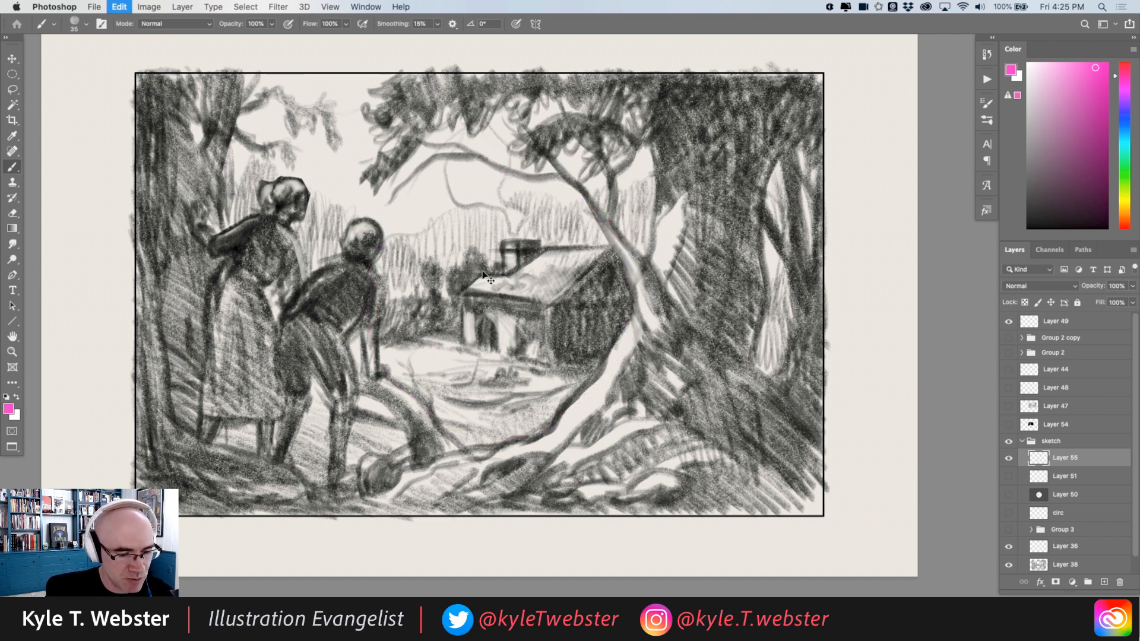
{"action": "mouse_move", "coordinate": [622, 336]}
{"action": "left_mouse_down"}
{"action": "mouse_move", "coordinate": [621, 370]}
{"action": "mouse_move", "coordinate": [603, 375]}
{"action": "mouse_move", "coordinate": [600, 404]}
{"action": "mouse_move", "coordinate": [571, 435]}
{"action": "left_mouse_up"}
{"action": "key", "text": "ctrl+z"}
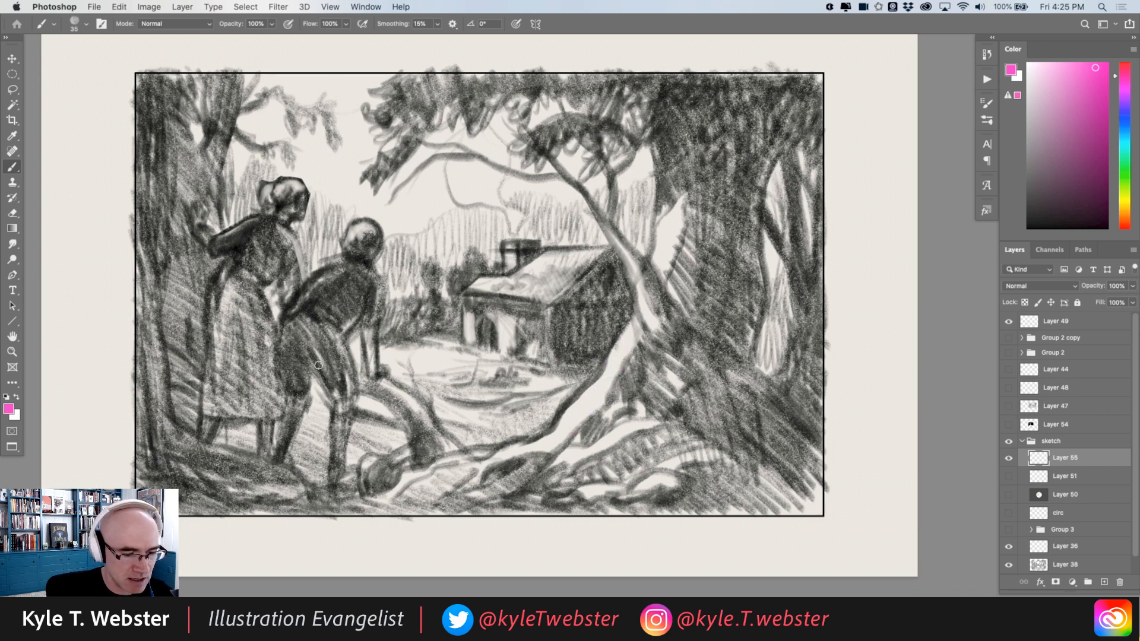
{"action": "mouse_move", "coordinate": [602, 362]}
{"action": "left_mouse_down"}
{"action": "mouse_move", "coordinate": [581, 385]}
{"action": "mouse_move", "coordinate": [561, 380]}
{"action": "mouse_move", "coordinate": [562, 402]}
{"action": "mouse_move", "coordinate": [545, 402]}
{"action": "mouse_move", "coordinate": [534, 424]}
{"action": "mouse_move", "coordinate": [457, 437]}
{"action": "left_mouse_up"}
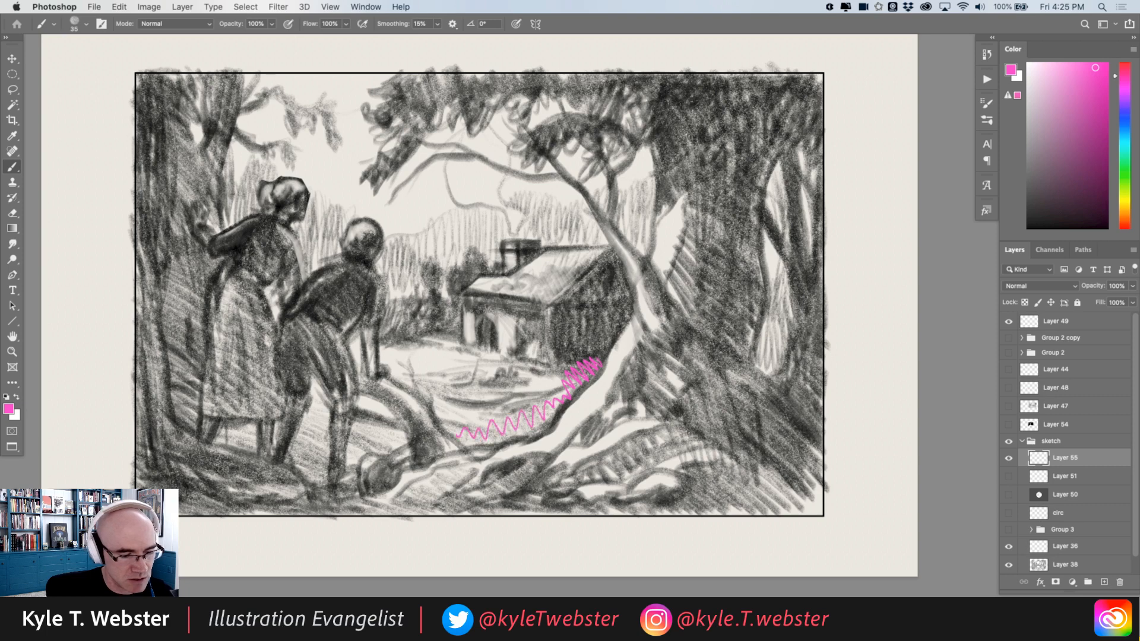
{"action": "key", "text": "cmd+z"}
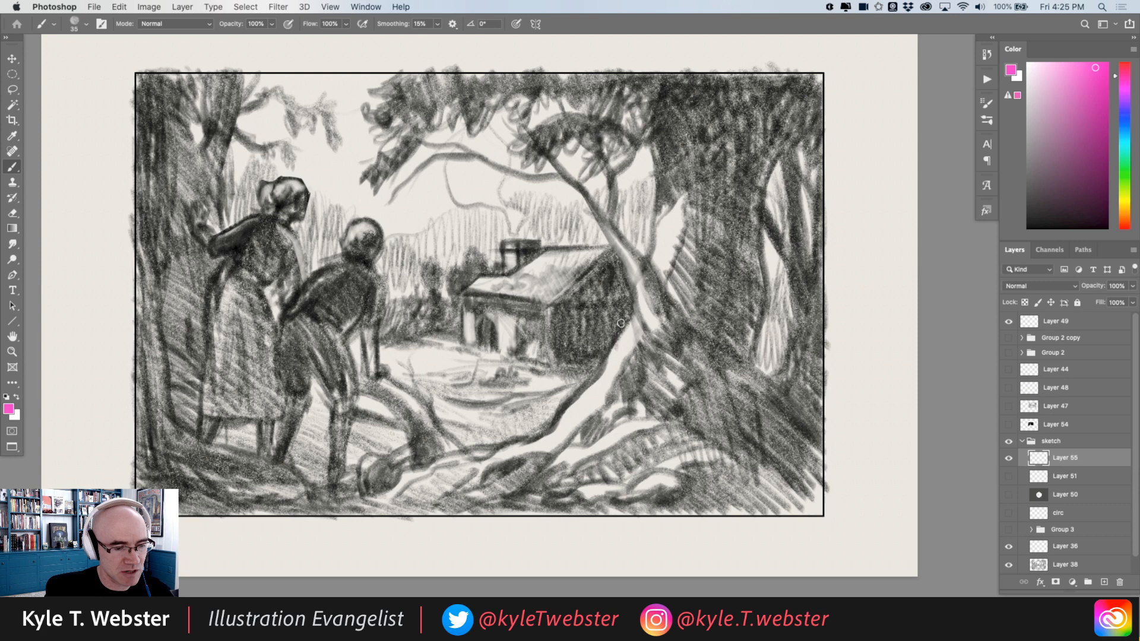
{"action": "mouse_move", "coordinate": [601, 225]}
{"action": "left_mouse_down"}
{"action": "mouse_move", "coordinate": [532, 186]}
{"action": "mouse_move", "coordinate": [419, 399]}
{"action": "mouse_move", "coordinate": [493, 188]}
{"action": "left_mouse_up"}
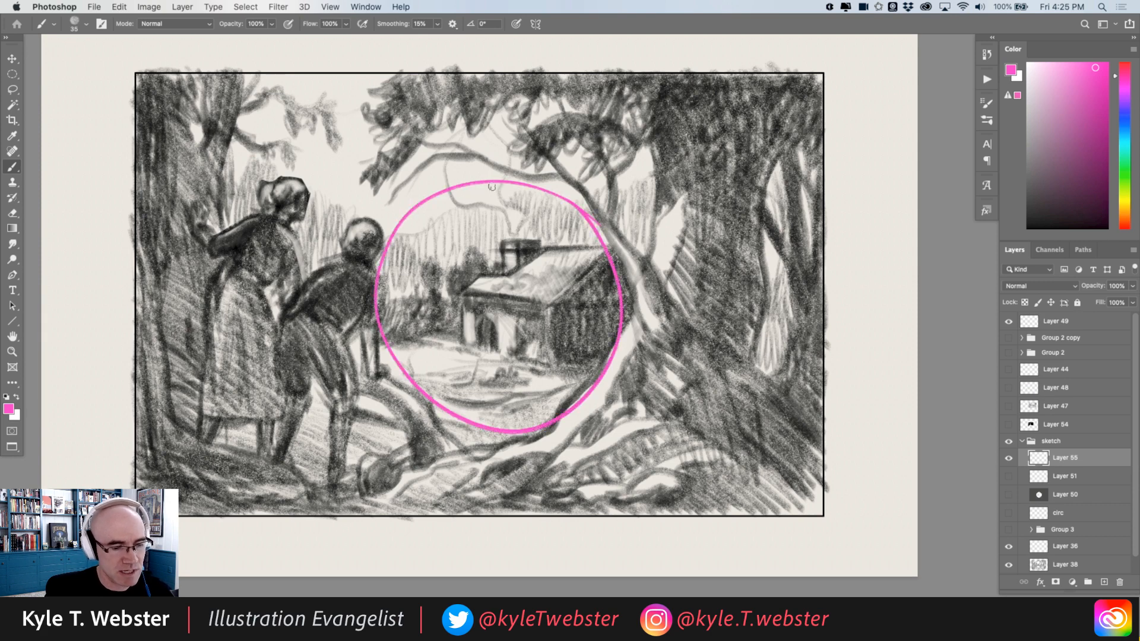
{"action": "key", "text": "super+z"}
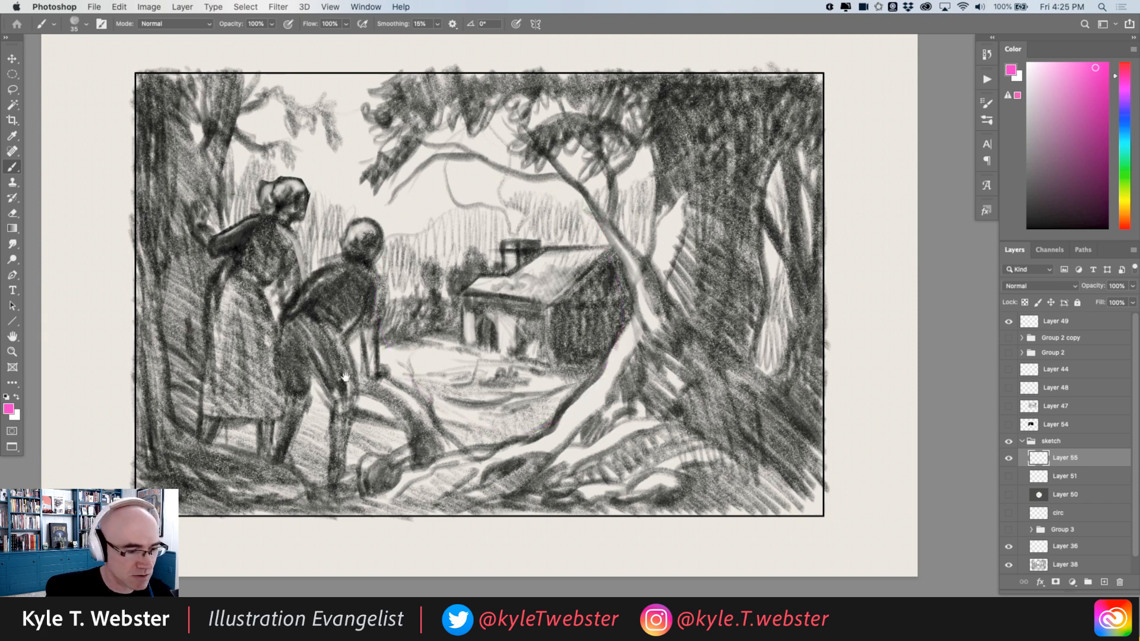
Draw a pink diagonal line along the back of each of the two figures.
{"action": "left_click_drag", "start_coordinate": [346, 378], "coordinate": [376, 370]}
{"action": "left_click_drag", "start_coordinate": [228, 420], "coordinate": [243, 414]}
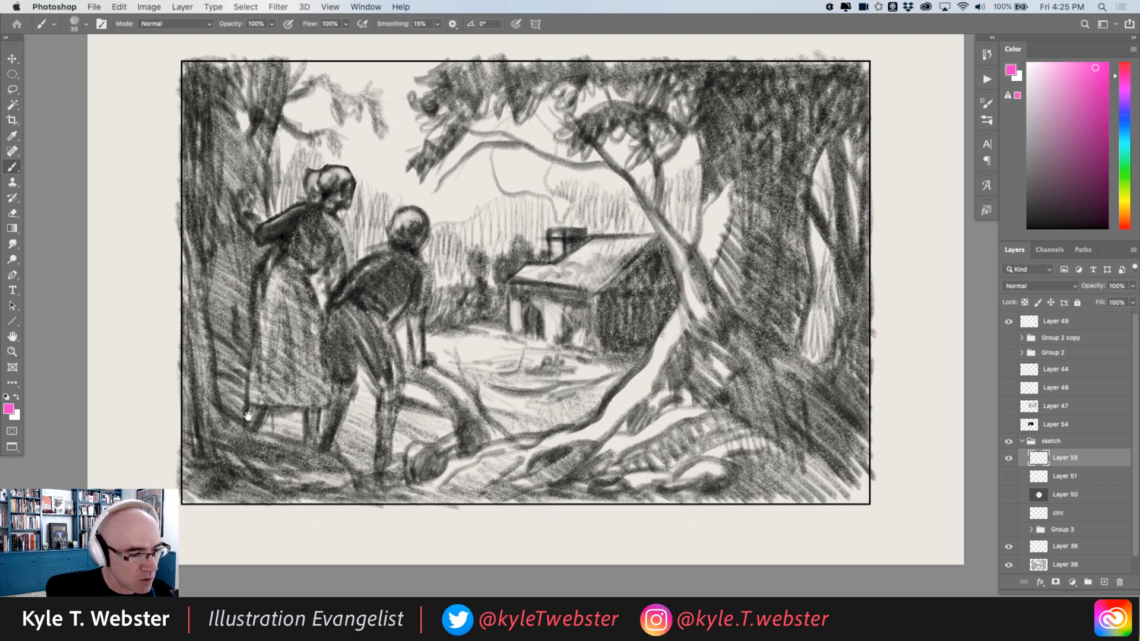
{"action": "left_click_drag", "start_coordinate": [398, 248], "coordinate": [355, 302]}
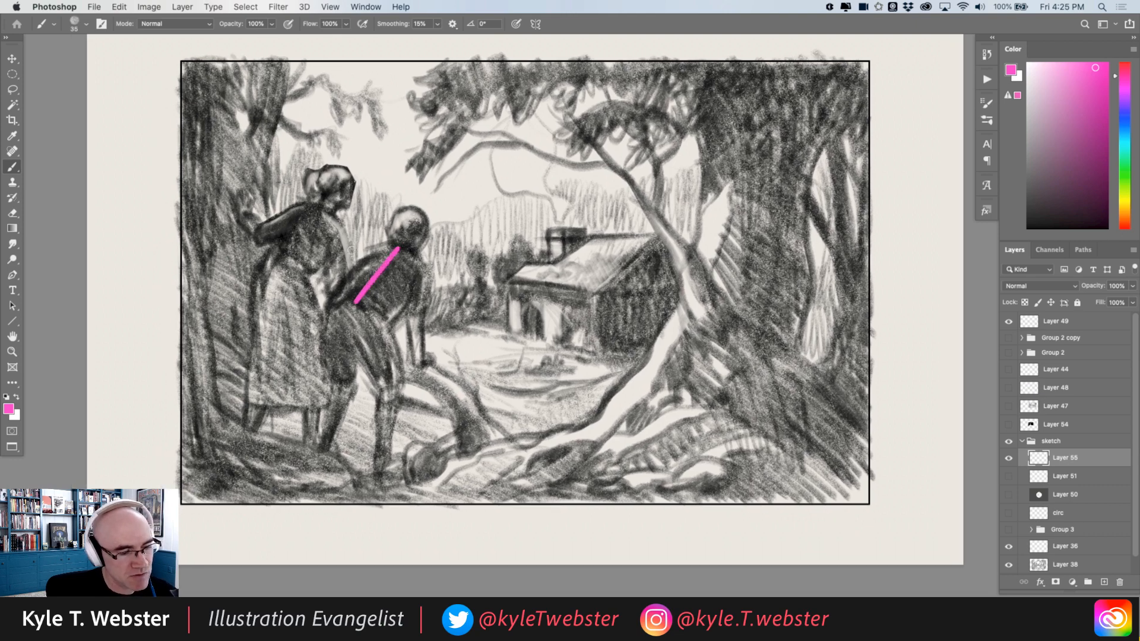
{"action": "left_click_drag", "start_coordinate": [333, 187], "coordinate": [286, 254]}
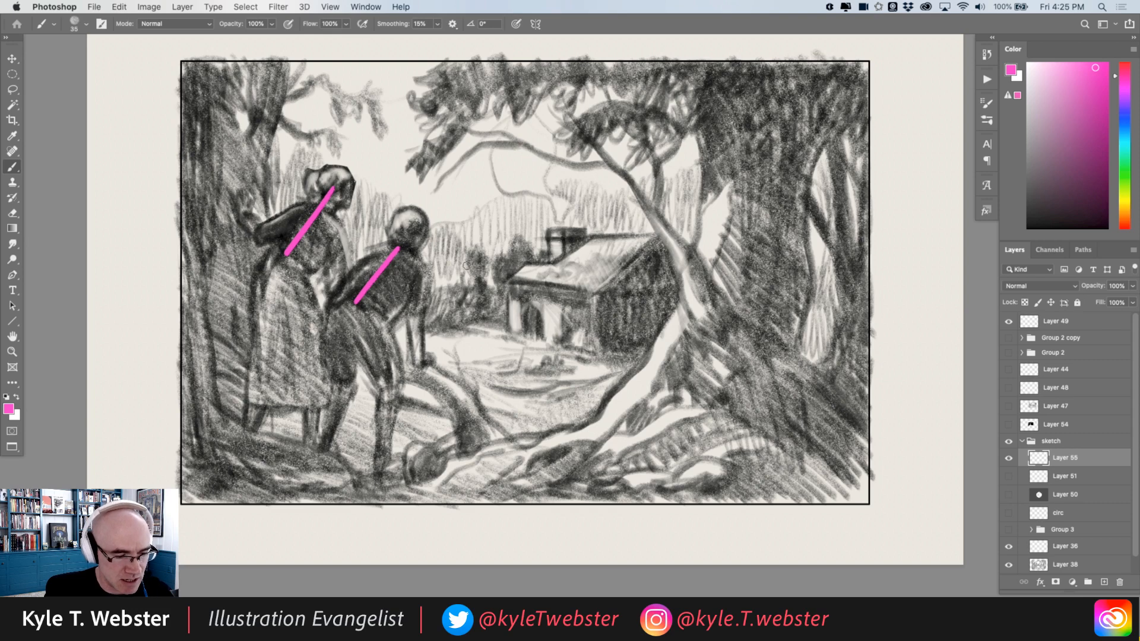
Draw pink strokes between the bending figure and the cottage and undo them.
{"action": "mouse_move", "coordinate": [440, 247]}
{"action": "left_mouse_down"}
{"action": "mouse_move", "coordinate": [506, 277]}
{"action": "mouse_move", "coordinate": [489, 280]}
{"action": "left_mouse_up"}
{"action": "key", "text": "super+z"}
{"action": "key", "text": "super+z"}
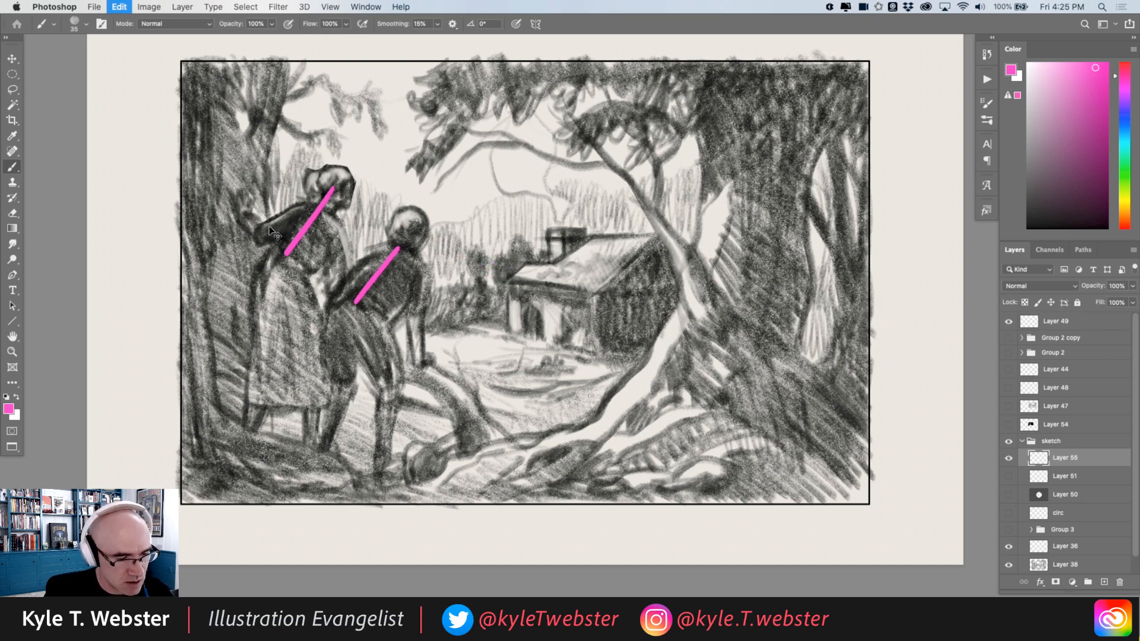
Undo the pink diagonal lines along the backs of the two figures.
{"action": "key", "text": "super+z"}
{"action": "key", "text": "super+z"}
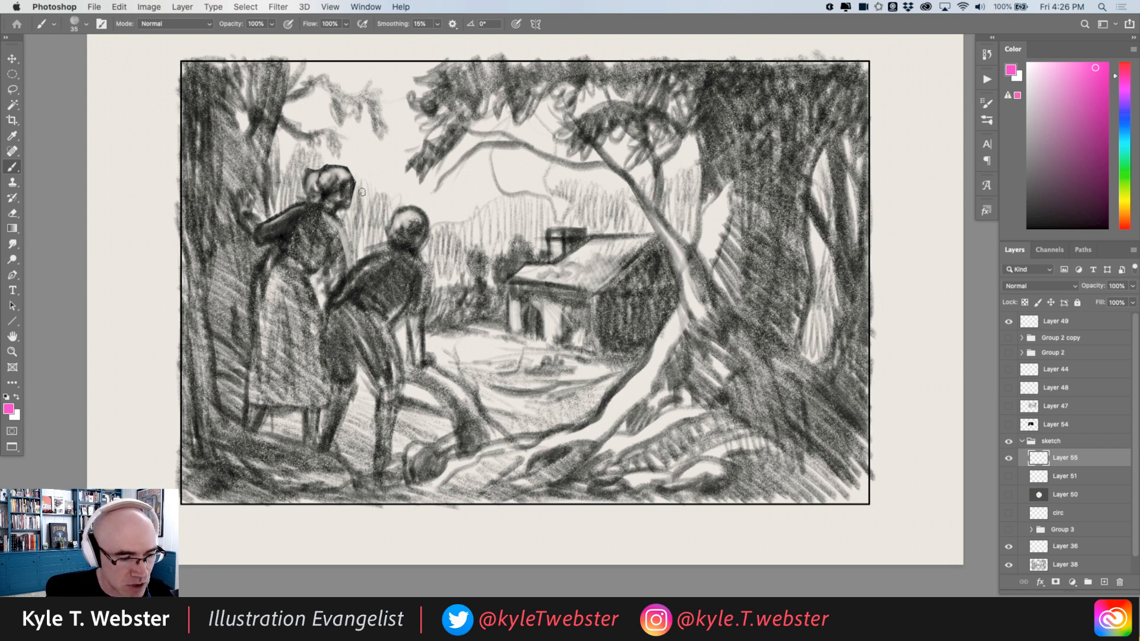
Draw a pink arrow from the standing figure's head to the cottage and an ellipse around its doorway, and undo both.
{"action": "mouse_move", "coordinate": [362, 192]}
{"action": "left_mouse_down"}
{"action": "mouse_move", "coordinate": [399, 189]}
{"action": "mouse_move", "coordinate": [524, 249]}
{"action": "left_mouse_up"}
{"action": "mouse_move", "coordinate": [511, 234]}
{"action": "left_mouse_down"}
{"action": "mouse_move", "coordinate": [514, 249]}
{"action": "mouse_move", "coordinate": [502, 247]}
{"action": "mouse_move", "coordinate": [579, 303]}
{"action": "mouse_move", "coordinate": [514, 276]}
{"action": "left_mouse_up"}
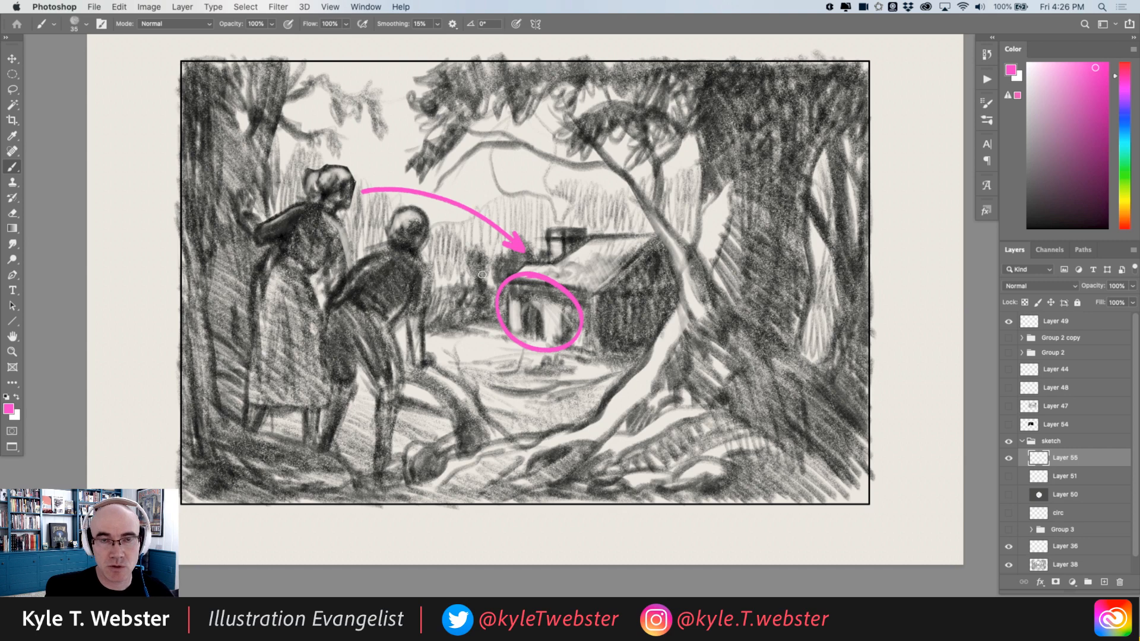
{"action": "key", "text": "super+z"}
{"action": "key", "text": "super+z"}
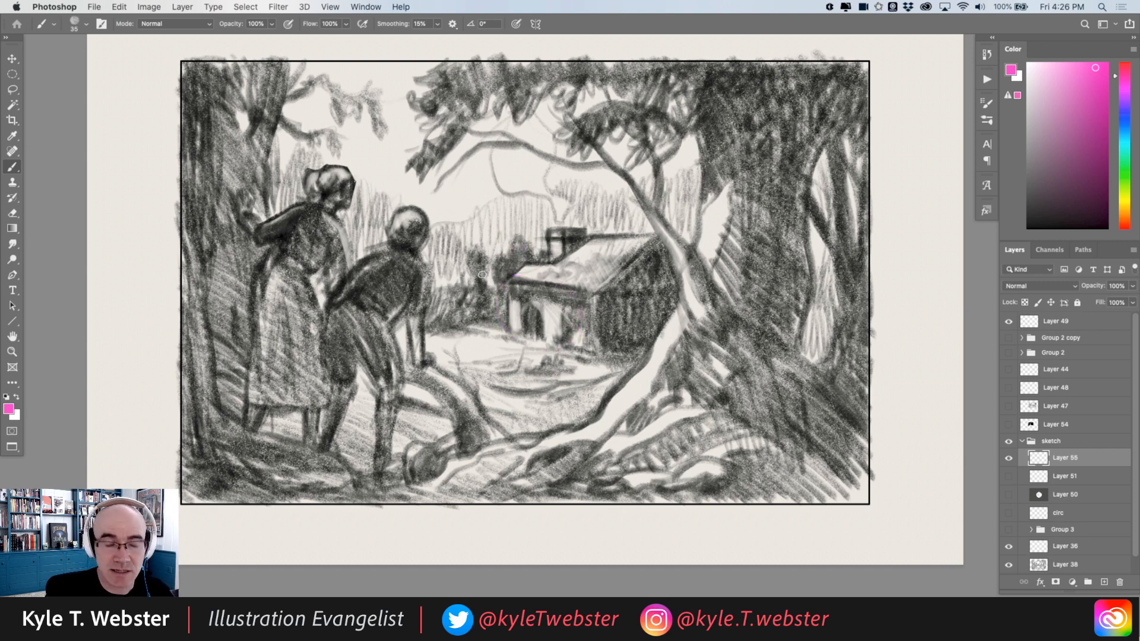
Sample the sketch's dark grey and draw two rounded skull shapes with root lines below the gap in the right-hand trees.
{"action": "left_click_drag", "start_coordinate": [328, 323], "coordinate": [305, 360]}
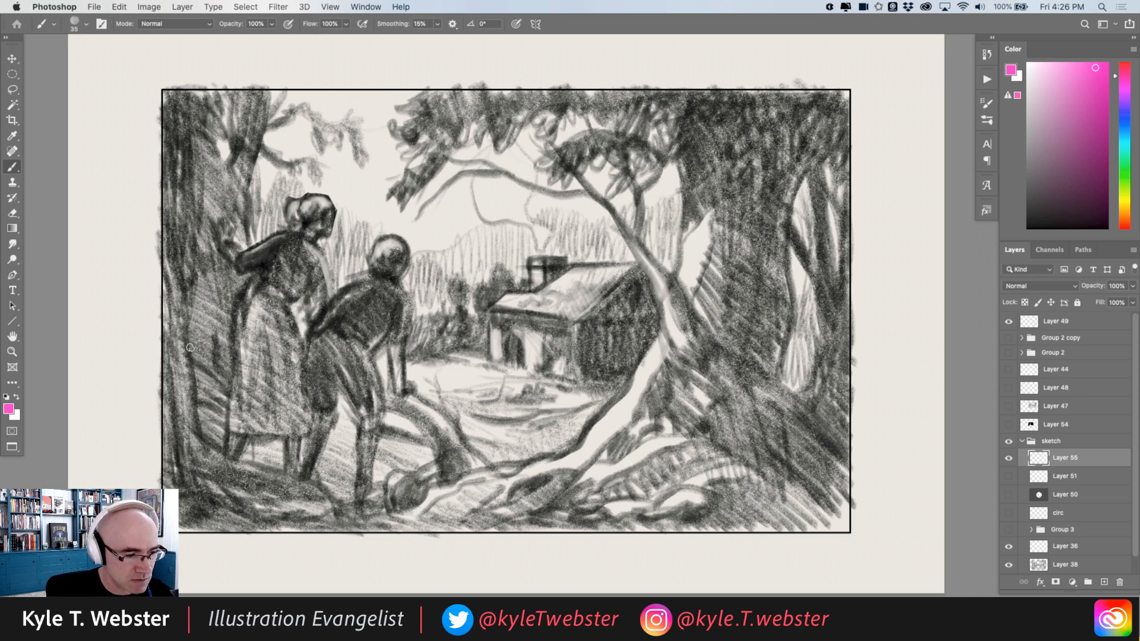
{"action": "left_click_drag", "start_coordinate": [264, 339], "coordinate": [271, 336]}
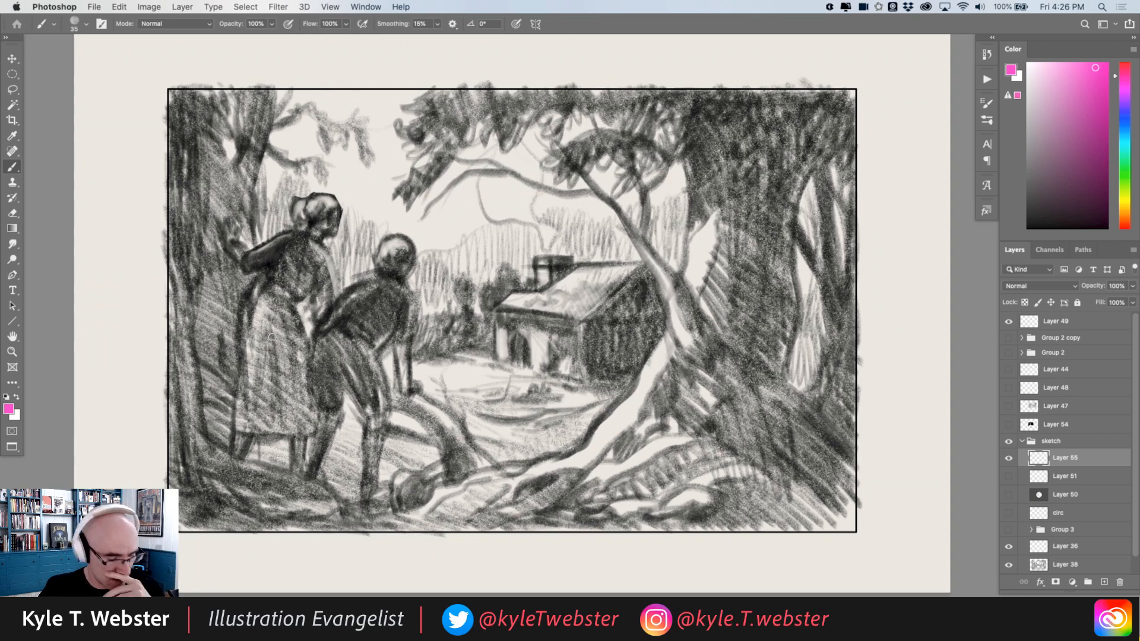
{"action": "left_click_drag", "start_coordinate": [337, 422], "coordinate": [330, 424]}
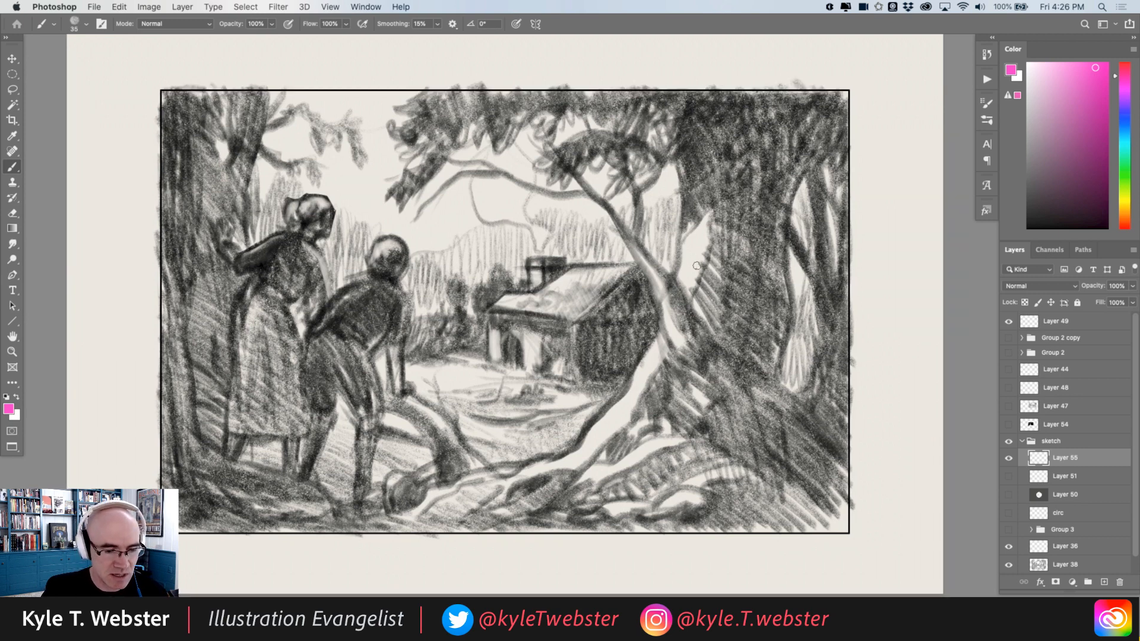
{"action": "left_click", "coordinate": [796, 213], "text": "alt"}
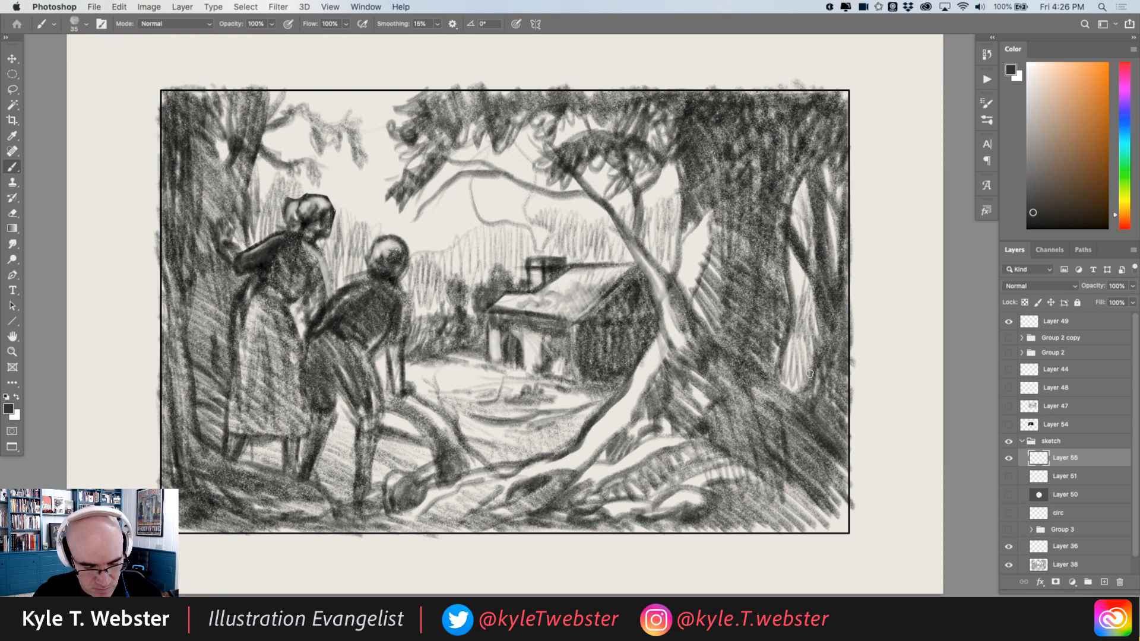
{"action": "mouse_move", "coordinate": [810, 374]}
{"action": "left_mouse_down"}
{"action": "mouse_move", "coordinate": [801, 365]}
{"action": "mouse_move", "coordinate": [782, 385]}
{"action": "mouse_move", "coordinate": [812, 387]}
{"action": "mouse_move", "coordinate": [814, 400]}
{"action": "mouse_move", "coordinate": [787, 349]}
{"action": "mouse_move", "coordinate": [779, 369]}
{"action": "left_mouse_up"}
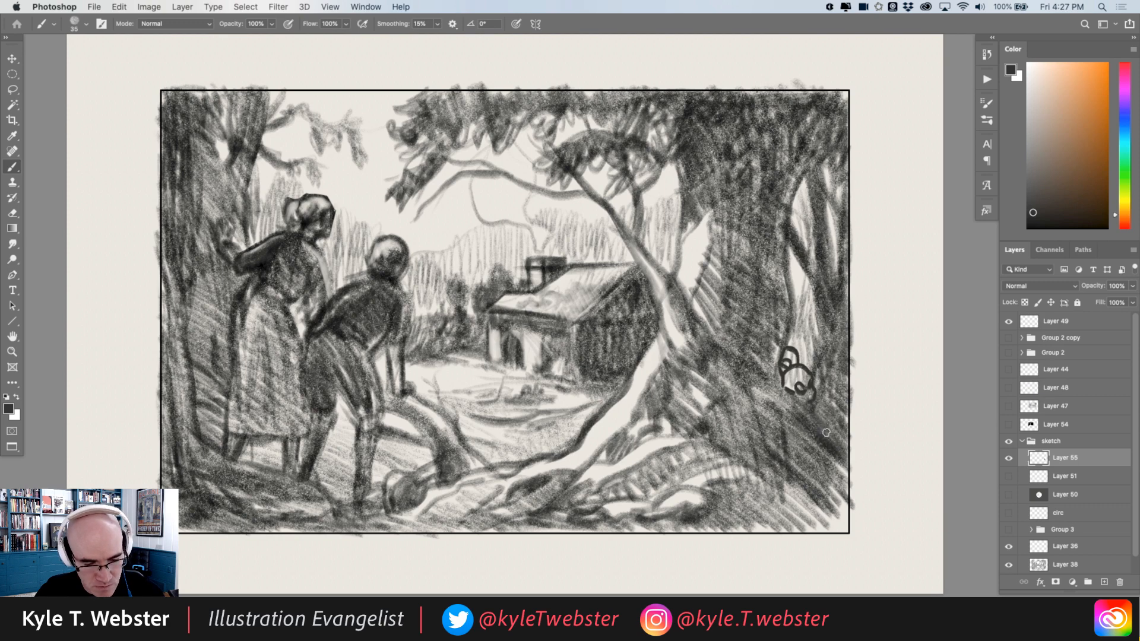
{"action": "mouse_move", "coordinate": [831, 445]}
{"action": "left_mouse_down"}
{"action": "mouse_move", "coordinate": [833, 420]}
{"action": "mouse_move", "coordinate": [818, 409]}
{"action": "mouse_move", "coordinate": [803, 440]}
{"action": "mouse_move", "coordinate": [827, 419]}
{"action": "mouse_move", "coordinate": [812, 417]}
{"action": "mouse_move", "coordinate": [809, 436]}
{"action": "mouse_move", "coordinate": [803, 421]}
{"action": "left_mouse_up"}
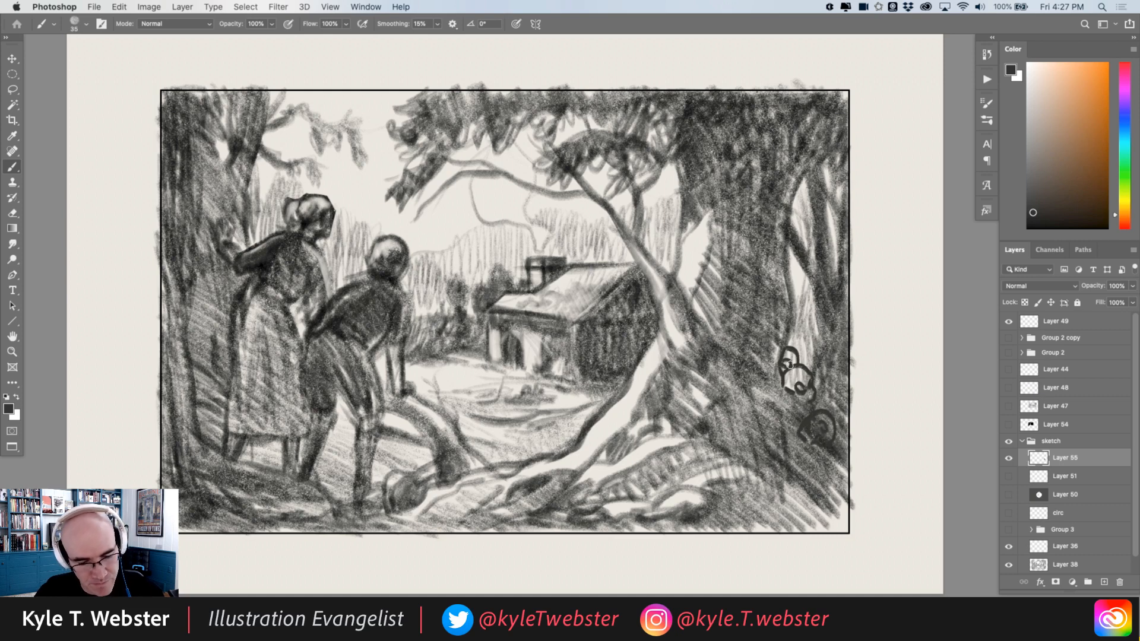
{"action": "mouse_move", "coordinate": [815, 363]}
{"action": "left_mouse_down"}
{"action": "mouse_move", "coordinate": [820, 354]}
{"action": "mouse_move", "coordinate": [811, 373]}
{"action": "left_mouse_up"}
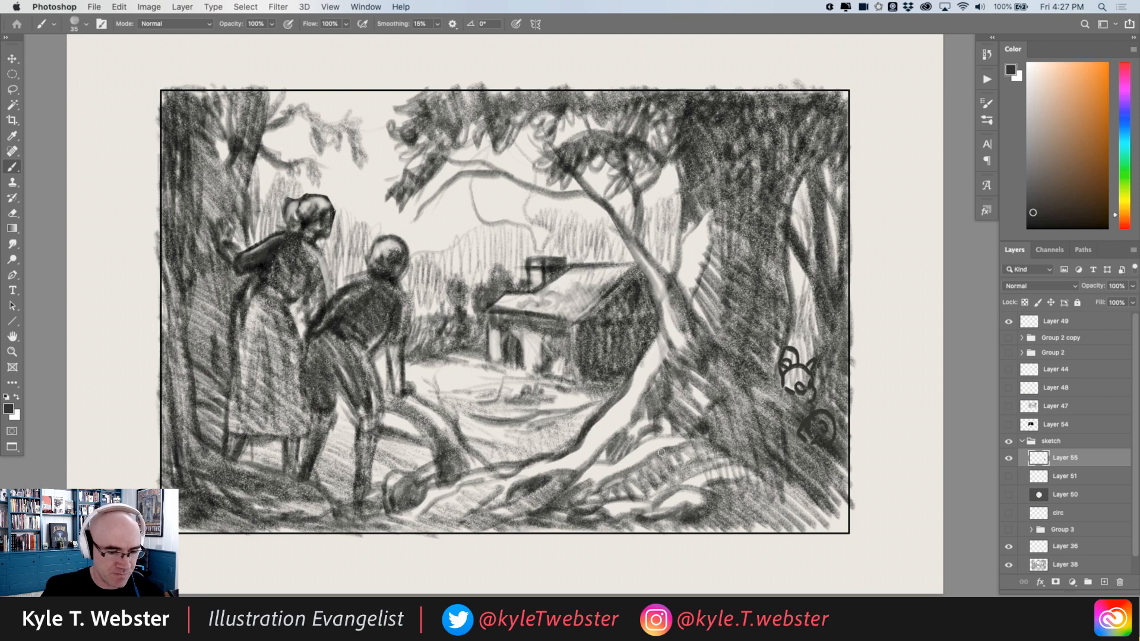
{"action": "left_click_drag", "start_coordinate": [795, 418], "coordinate": [844, 475]}
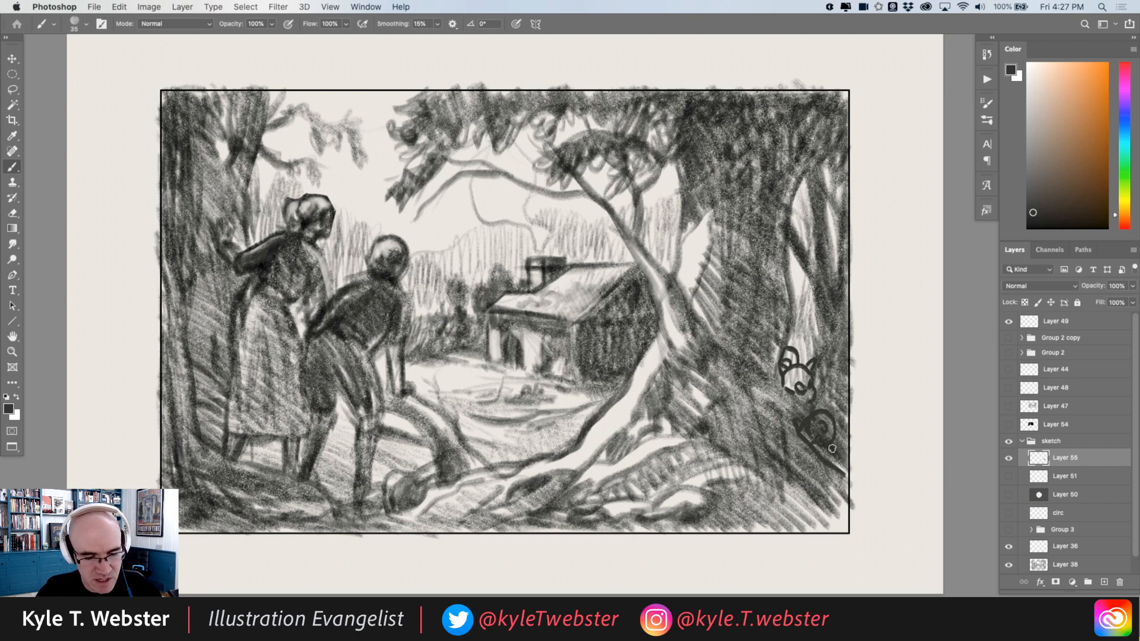
{"action": "left_click_drag", "start_coordinate": [794, 418], "coordinate": [784, 397]}
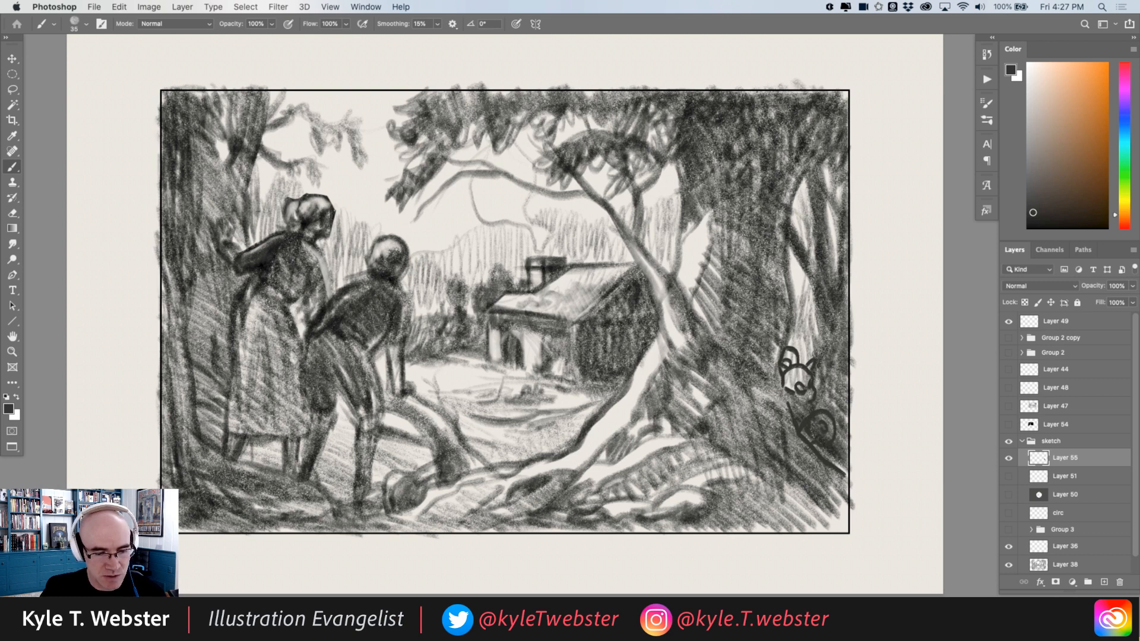
Outline the narrow gap between the right-hand trees in dark grey and add dark facial details to the upper skull.
{"action": "left_click_drag", "start_coordinate": [817, 359], "coordinate": [812, 281]}
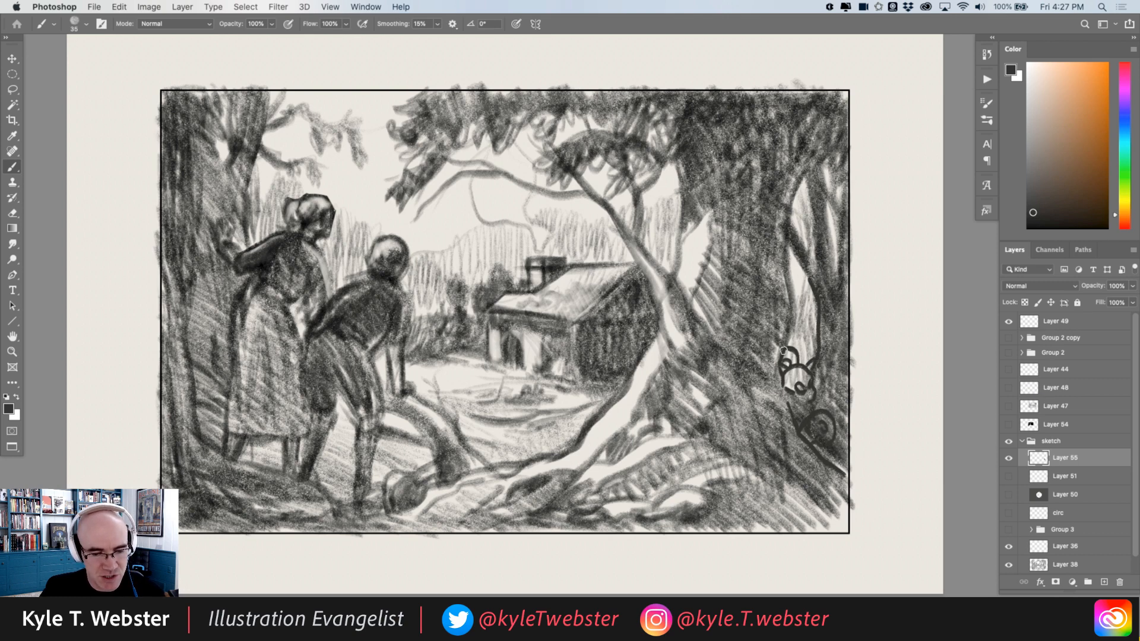
{"action": "left_click_drag", "start_coordinate": [784, 351], "coordinate": [785, 267]}
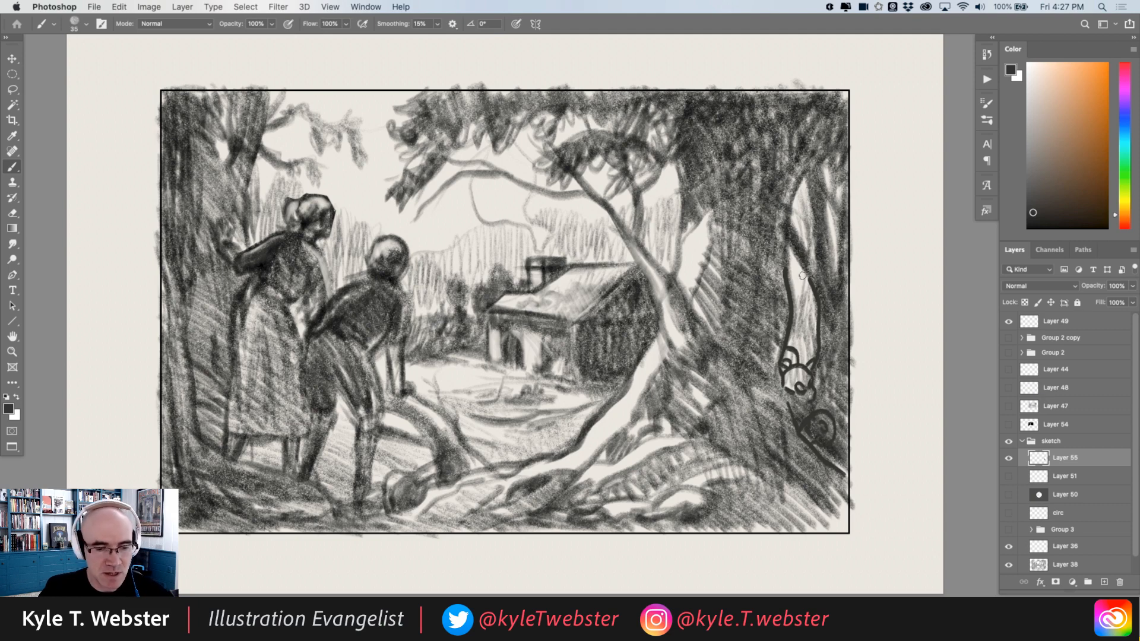
{"action": "mouse_move", "coordinate": [812, 281]}
{"action": "left_mouse_down"}
{"action": "mouse_move", "coordinate": [785, 266]}
{"action": "mouse_move", "coordinate": [786, 238]}
{"action": "left_mouse_up"}
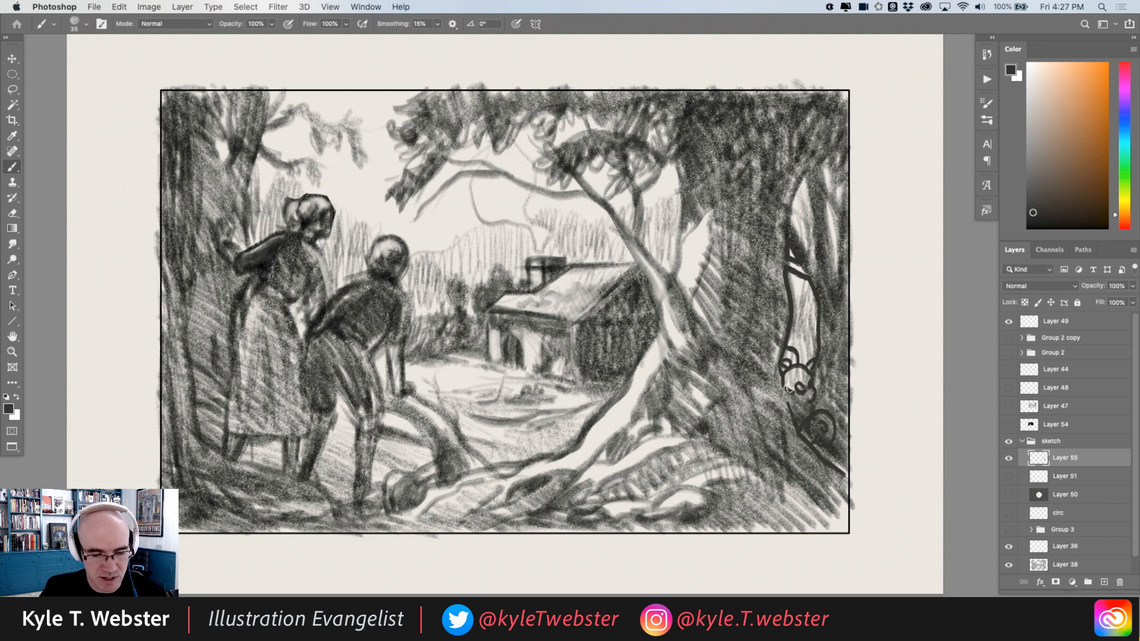
{"action": "left_click_drag", "start_coordinate": [789, 390], "coordinate": [813, 403]}
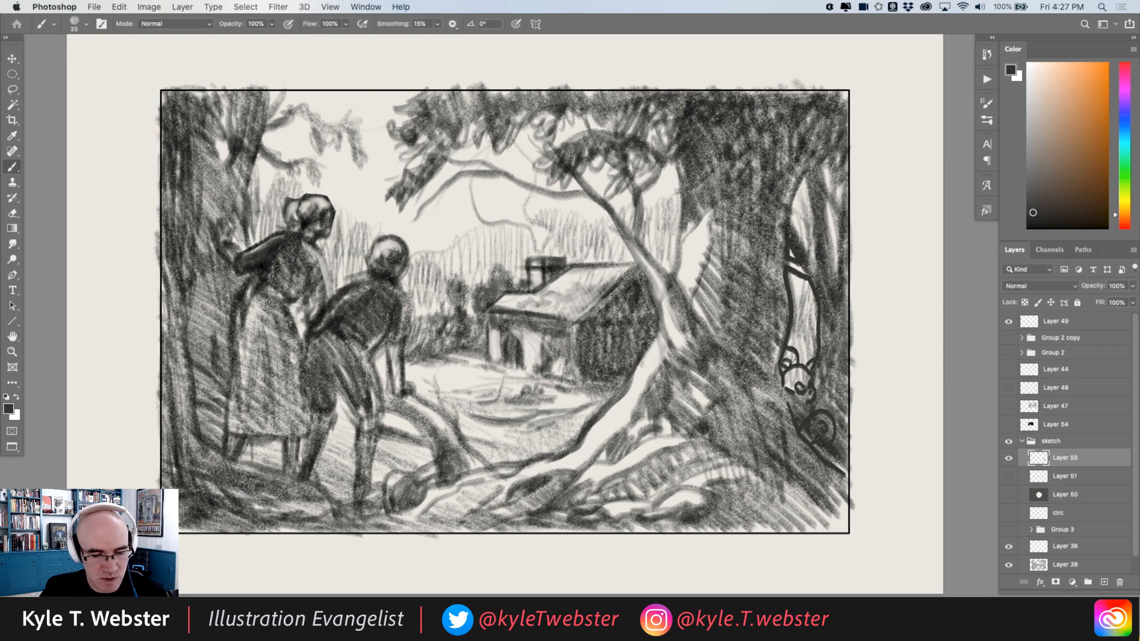
{"action": "left_click", "coordinate": [801, 389]}
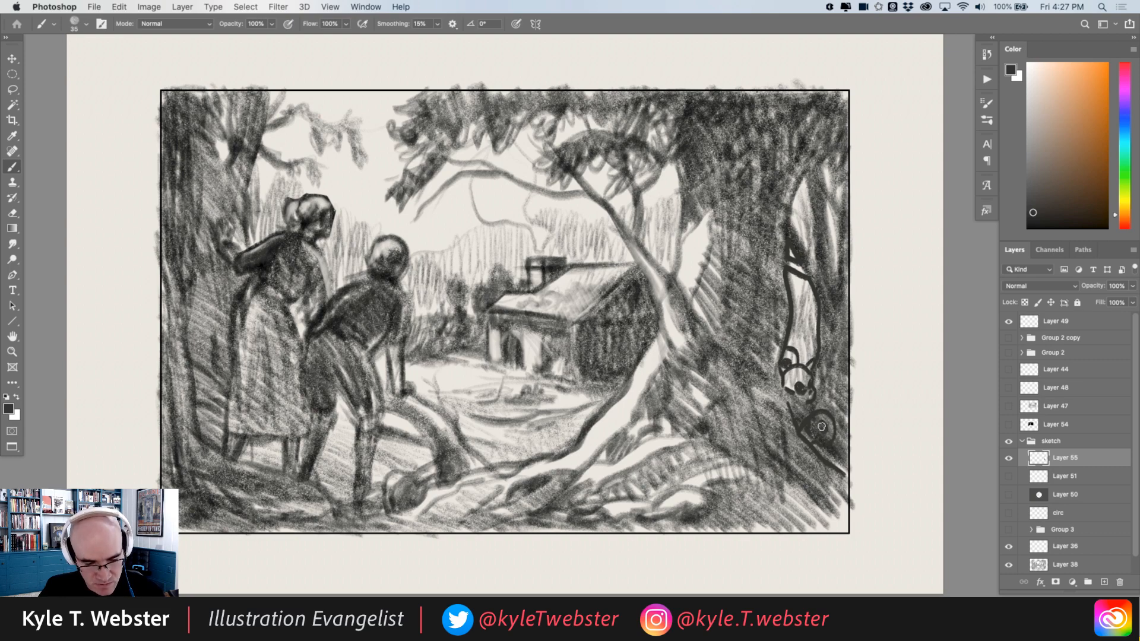
Fill the lower skull with a sampled light grey and draw its facial features in dark grey.
{"action": "left_click", "coordinate": [812, 412], "text": "alt"}
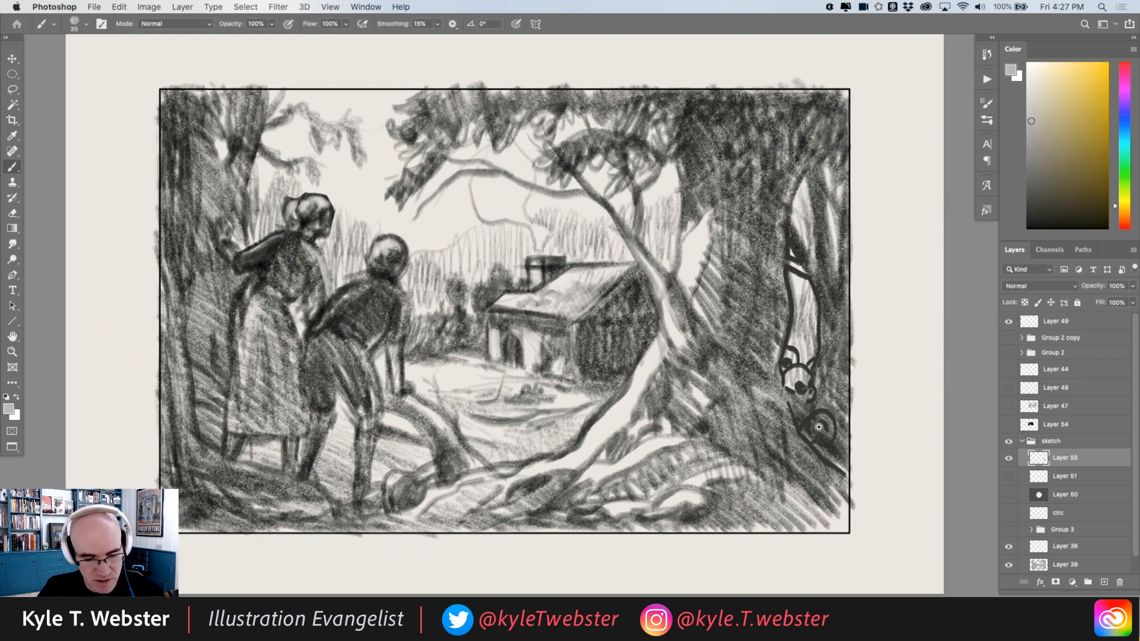
{"action": "scroll", "coordinate": [811, 412], "scroll_direction": "up", "scroll_amount": 2}
{"action": "left_click", "coordinate": [793, 507], "text": "alt"}
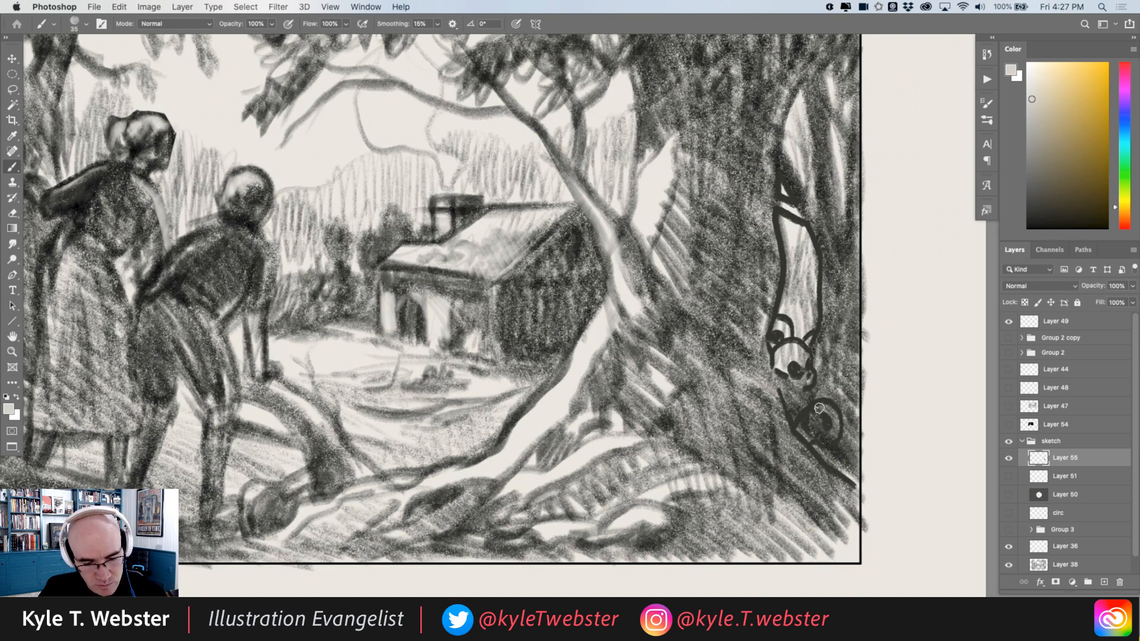
{"action": "mouse_move", "coordinate": [817, 411]}
{"action": "left_mouse_down"}
{"action": "mouse_move", "coordinate": [838, 427]}
{"action": "mouse_move", "coordinate": [836, 416]}
{"action": "mouse_move", "coordinate": [811, 432]}
{"action": "mouse_move", "coordinate": [839, 435]}
{"action": "mouse_move", "coordinate": [802, 432]}
{"action": "left_mouse_up"}
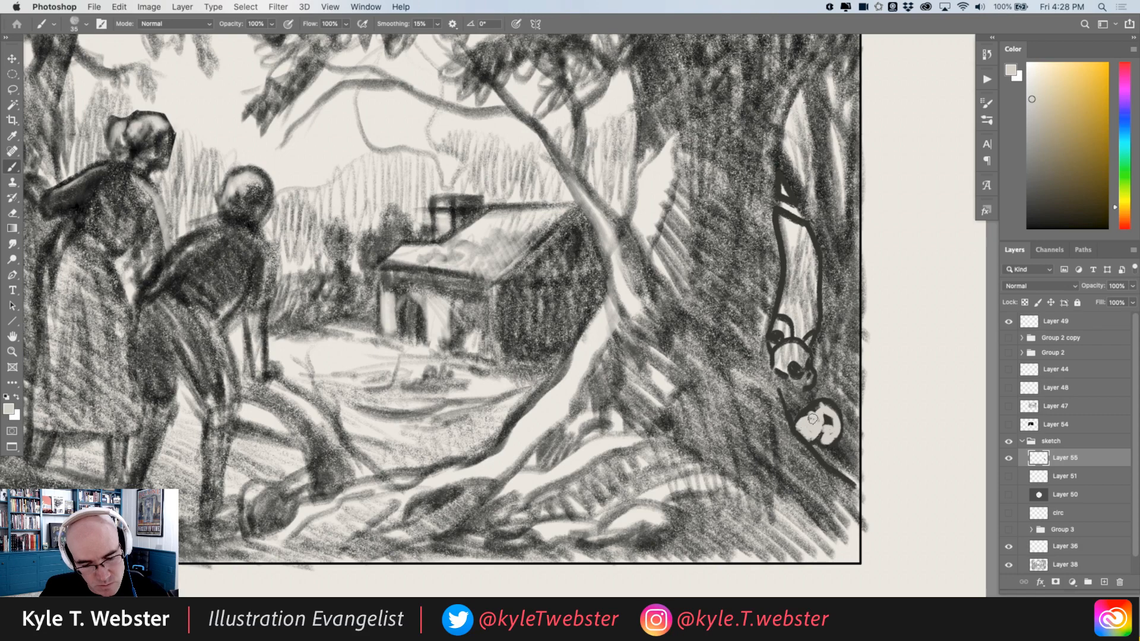
{"action": "left_click", "coordinate": [836, 394], "text": "alt"}
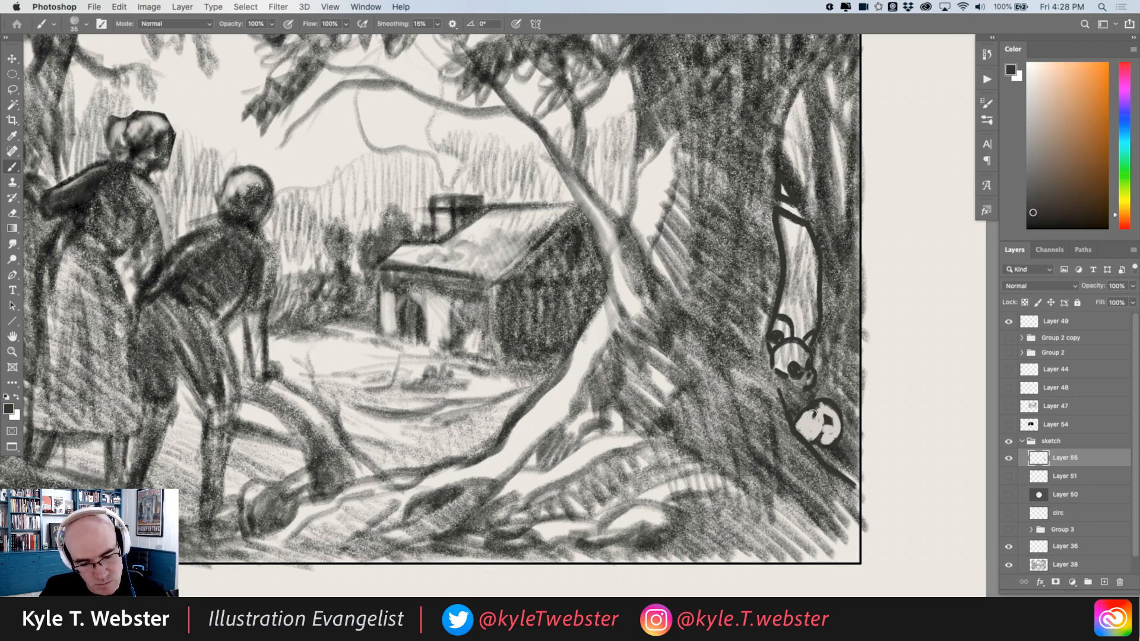
{"action": "mouse_move", "coordinate": [814, 430]}
{"action": "left_mouse_down"}
{"action": "mouse_move", "coordinate": [808, 410]}
{"action": "mouse_move", "coordinate": [812, 433]}
{"action": "mouse_move", "coordinate": [826, 415]}
{"action": "mouse_move", "coordinate": [834, 439]}
{"action": "mouse_move", "coordinate": [834, 426]}
{"action": "left_mouse_up"}
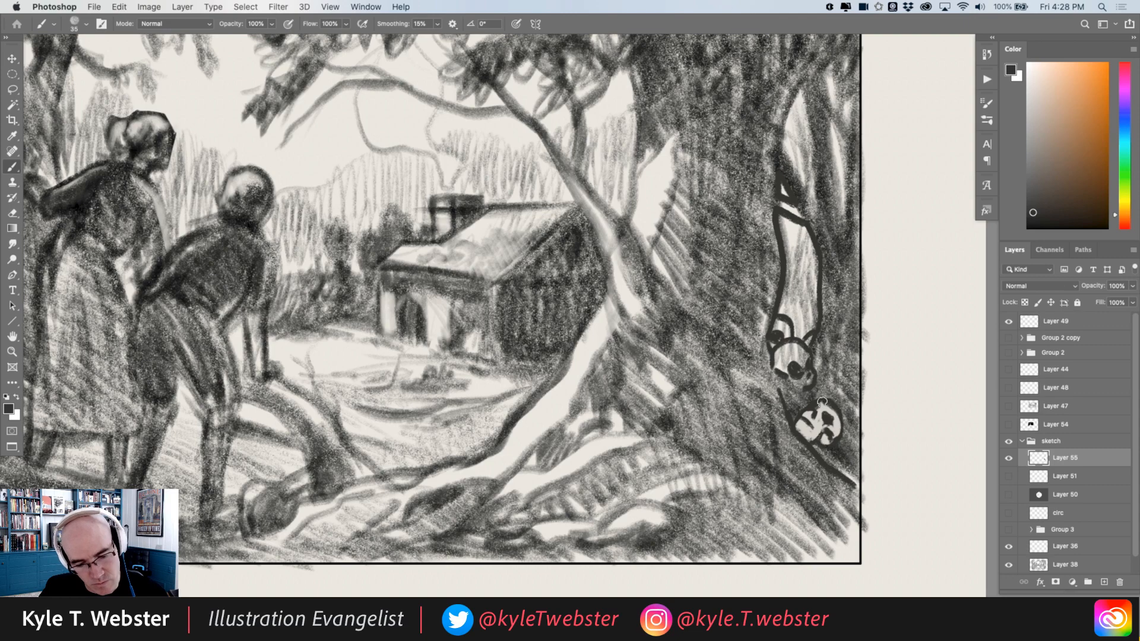
Shade the upper skull with sampled light and dark greys and refine the dark outlines of both skulls.
{"action": "left_click", "coordinate": [802, 351], "text": "alt"}
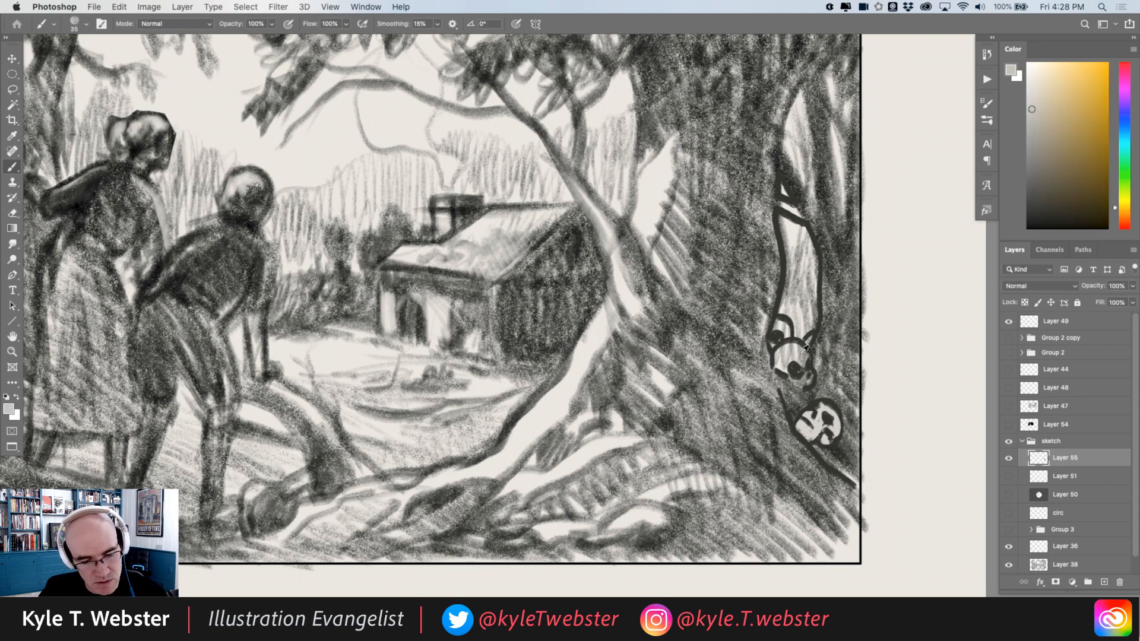
{"action": "left_click", "coordinate": [805, 351], "text": "alt"}
{"action": "mouse_move", "coordinate": [797, 355]}
{"action": "left_mouse_down"}
{"action": "mouse_move", "coordinate": [795, 391]}
{"action": "mouse_move", "coordinate": [814, 384]}
{"action": "mouse_move", "coordinate": [782, 371]}
{"action": "mouse_move", "coordinate": [796, 362]}
{"action": "mouse_move", "coordinate": [802, 378]}
{"action": "mouse_move", "coordinate": [799, 359]}
{"action": "mouse_move", "coordinate": [784, 370]}
{"action": "mouse_move", "coordinate": [800, 375]}
{"action": "mouse_move", "coordinate": [790, 362]}
{"action": "mouse_move", "coordinate": [801, 346]}
{"action": "mouse_move", "coordinate": [783, 381]}
{"action": "mouse_move", "coordinate": [812, 386]}
{"action": "mouse_move", "coordinate": [812, 350]}
{"action": "mouse_move", "coordinate": [814, 383]}
{"action": "mouse_move", "coordinate": [801, 360]}
{"action": "left_mouse_up"}
{"action": "left_click", "coordinate": [793, 366], "text": "alt"}
{"action": "left_click", "coordinate": [803, 374], "text": "alt"}
{"action": "left_click", "coordinate": [780, 366], "text": "alt"}
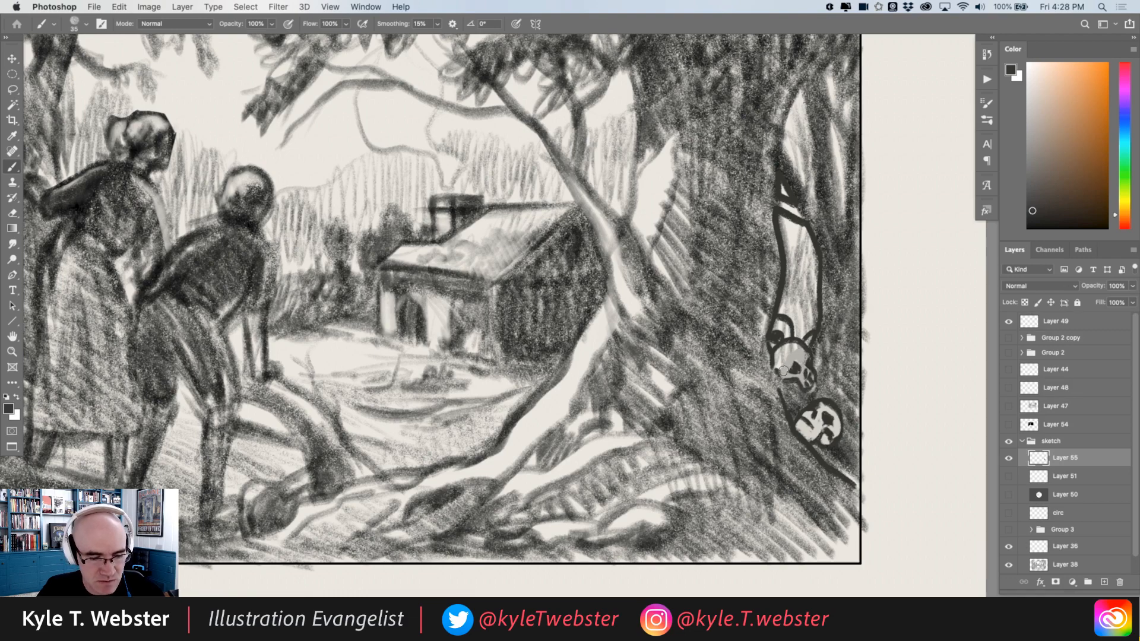
{"action": "mouse_move", "coordinate": [829, 420]}
{"action": "left_mouse_down"}
{"action": "mouse_move", "coordinate": [834, 427]}
{"action": "mouse_move", "coordinate": [799, 432]}
{"action": "mouse_move", "coordinate": [807, 442]}
{"action": "mouse_move", "coordinate": [800, 433]}
{"action": "left_mouse_up"}
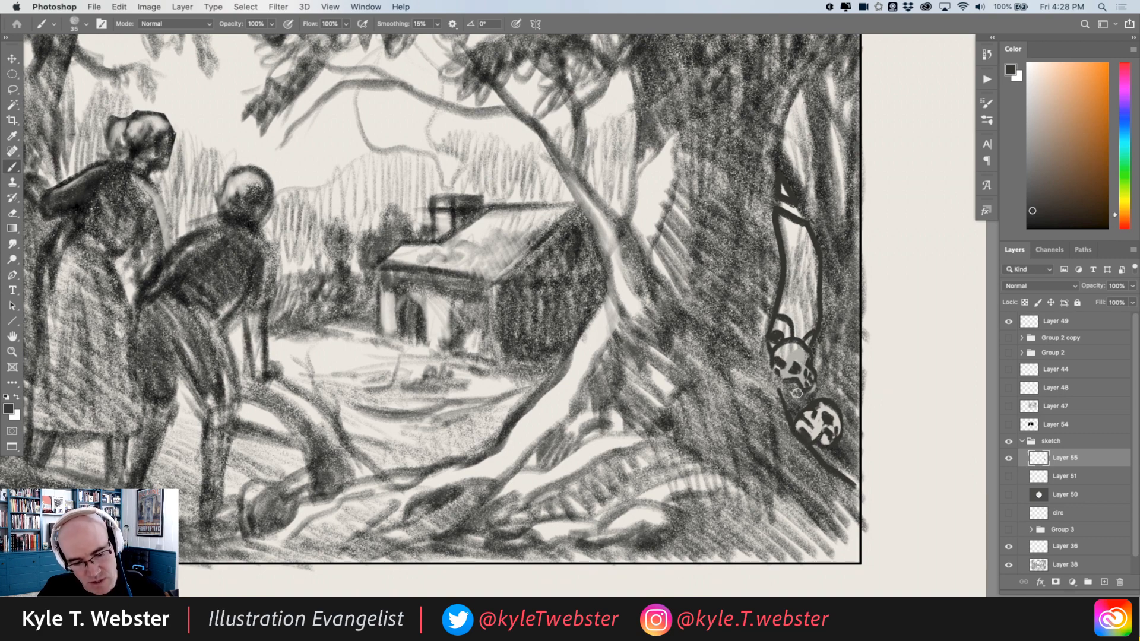
{"action": "left_click", "coordinate": [675, 371], "text": "alt"}
{"action": "left_click_drag", "start_coordinate": [444, 478], "coordinate": [443, 479]}
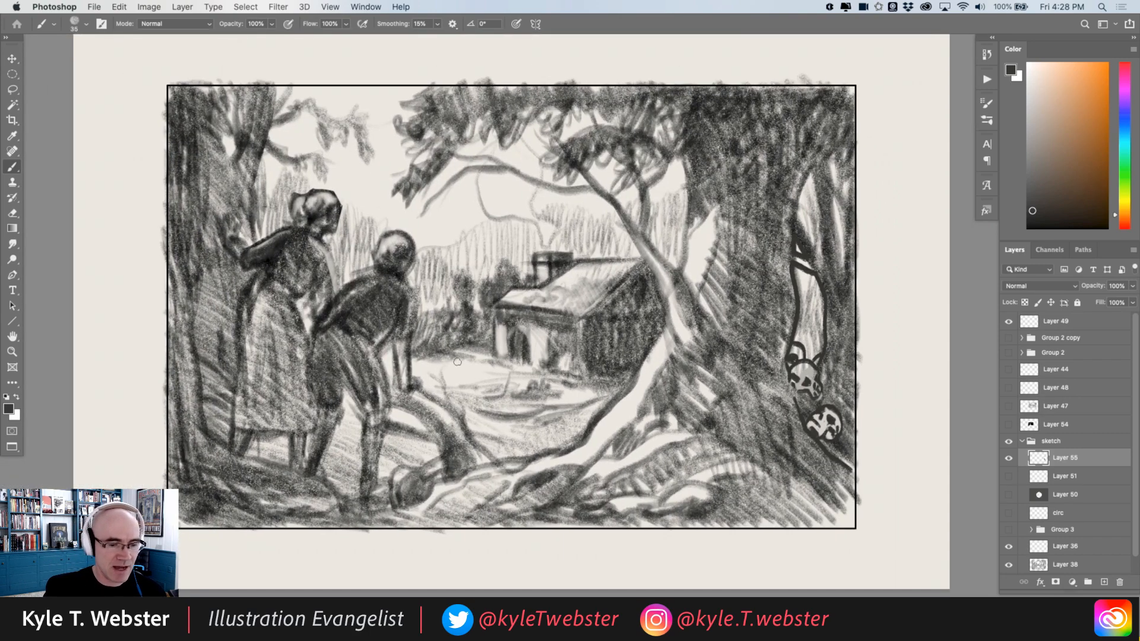
Mark the tree gap, cottage, left-hand figures and upper canopy with dark strokes, undoing the marks.
{"action": "mouse_move", "coordinate": [819, 207]}
{"action": "left_mouse_down"}
{"action": "mouse_move", "coordinate": [636, 314]}
{"action": "mouse_move", "coordinate": [817, 208]}
{"action": "mouse_move", "coordinate": [776, 202]}
{"action": "left_mouse_up"}
{"action": "key", "text": "super+z"}
{"action": "mouse_move", "coordinate": [617, 425]}
{"action": "left_mouse_down"}
{"action": "mouse_move", "coordinate": [534, 228]}
{"action": "mouse_move", "coordinate": [624, 428]}
{"action": "left_mouse_up"}
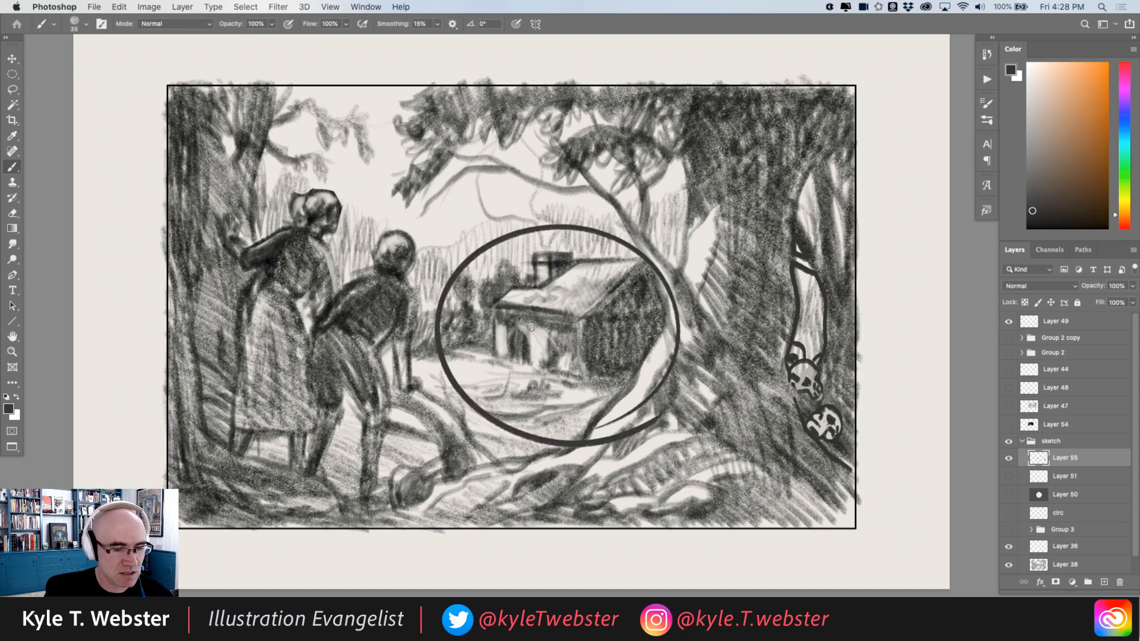
{"action": "key", "text": "super+z"}
{"action": "left_click_drag", "start_coordinate": [306, 459], "coordinate": [257, 211]}
{"action": "left_click_drag", "start_coordinate": [191, 256], "coordinate": [300, 438]}
{"action": "key", "text": "super+z"}
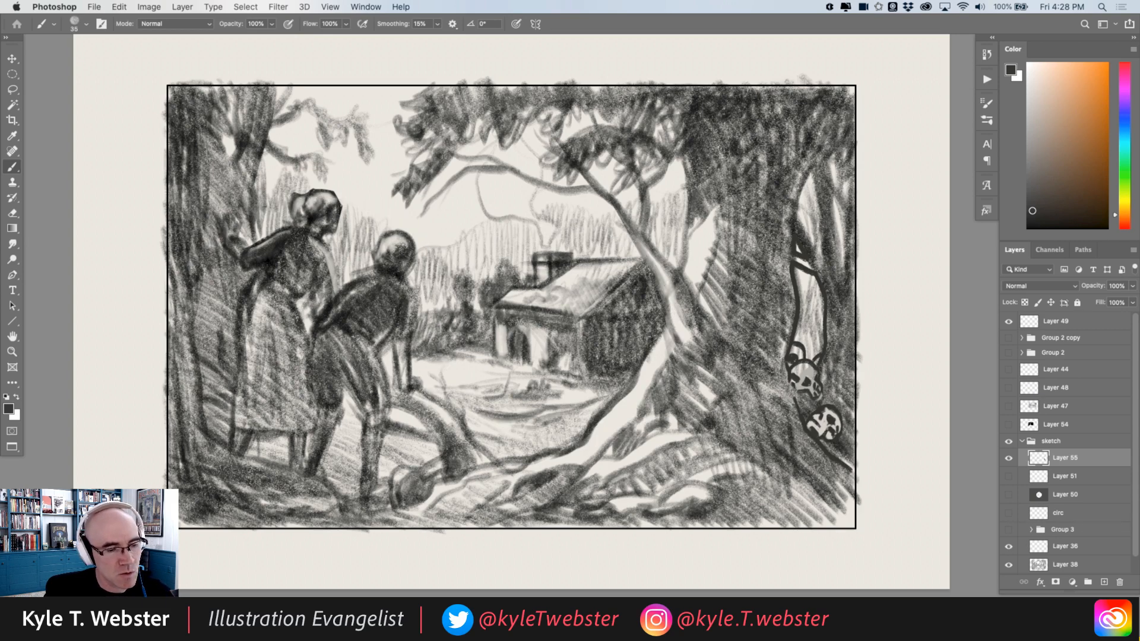
{"action": "mouse_move", "coordinate": [812, 133]}
{"action": "left_mouse_down"}
{"action": "mouse_move", "coordinate": [762, 248]}
{"action": "mouse_move", "coordinate": [754, 152]}
{"action": "mouse_move", "coordinate": [791, 123]}
{"action": "mouse_move", "coordinate": [727, 143]}
{"action": "mouse_move", "coordinate": [549, 110]}
{"action": "left_mouse_up"}
{"action": "key", "text": "super+z"}
Set the brush colour to orange and mark the right tree, canopy and left tree, with an arrow toward the cottage roof.
{"action": "left_click", "coordinate": [1096, 77]}
{"action": "mouse_move", "coordinate": [760, 220]}
{"action": "left_mouse_down"}
{"action": "mouse_move", "coordinate": [758, 276]}
{"action": "mouse_move", "coordinate": [629, 98]}
{"action": "left_mouse_up"}
{"action": "left_click_drag", "start_coordinate": [559, 93], "coordinate": [485, 106]}
{"action": "left_click_drag", "start_coordinate": [695, 110], "coordinate": [582, 258]}
{"action": "left_click_drag", "start_coordinate": [585, 236], "coordinate": [599, 248]}
{"action": "mouse_move", "coordinate": [239, 111]}
{"action": "left_mouse_down"}
{"action": "mouse_move", "coordinate": [202, 168]}
{"action": "mouse_move", "coordinate": [207, 314]}
{"action": "left_mouse_up"}
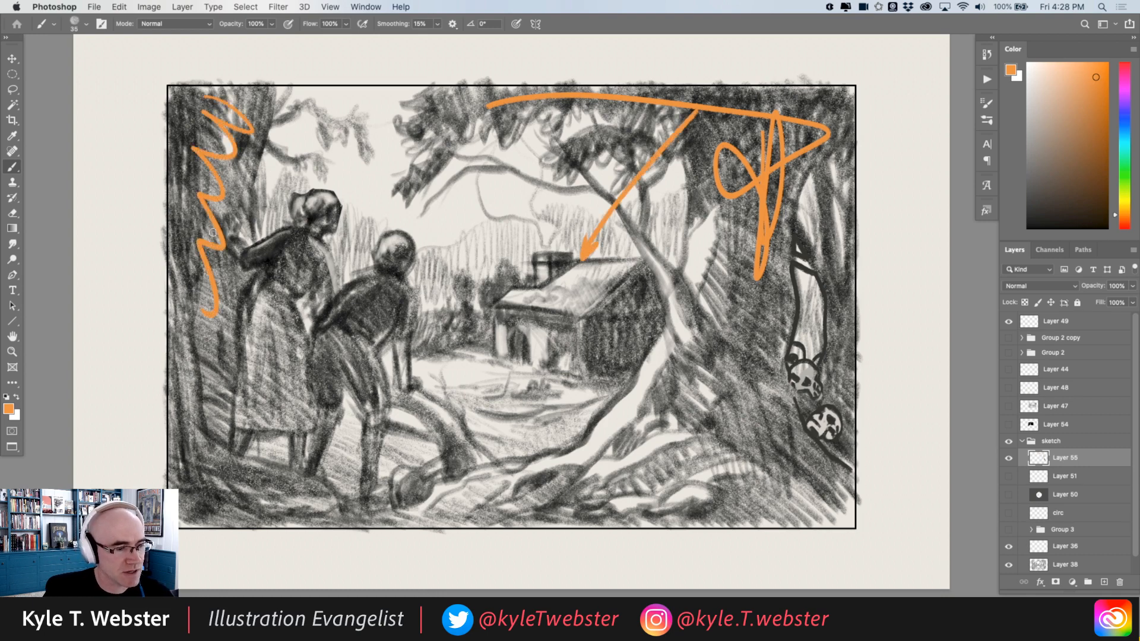
{"action": "left_click_drag", "start_coordinate": [255, 119], "coordinate": [392, 189]}
{"action": "key", "text": "ctrl+z"}
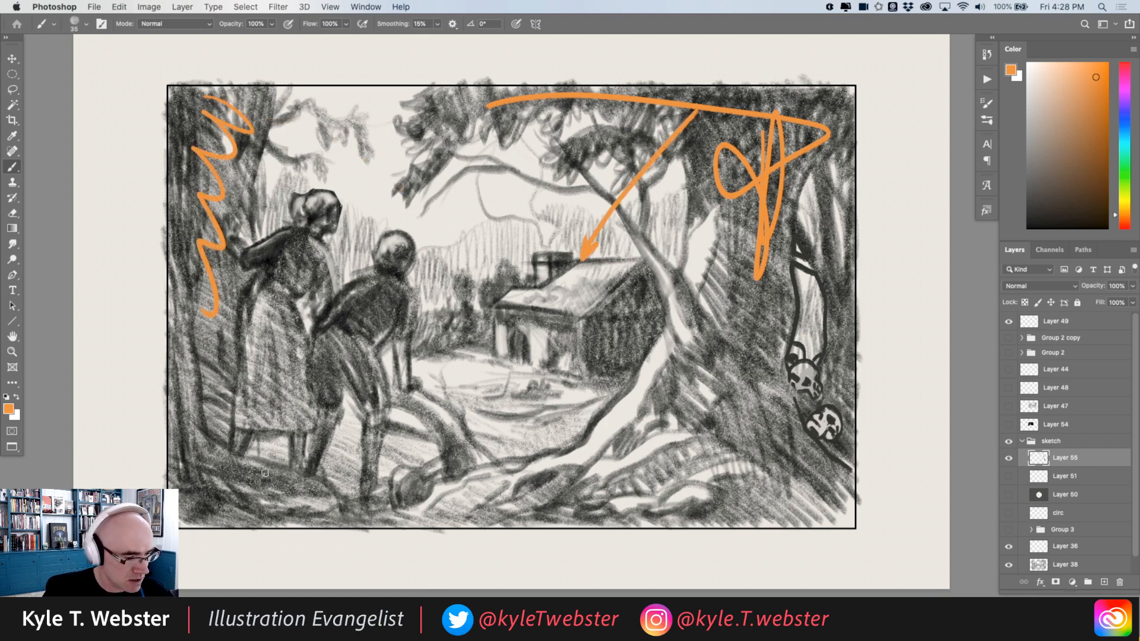
Undo the orange annotation strokes drawn over the forest sketch.
{"action": "key", "text": "ctrl+z"}
{"action": "key", "text": "ctrl+z"}
{"action": "key", "text": "ctrl+z"}
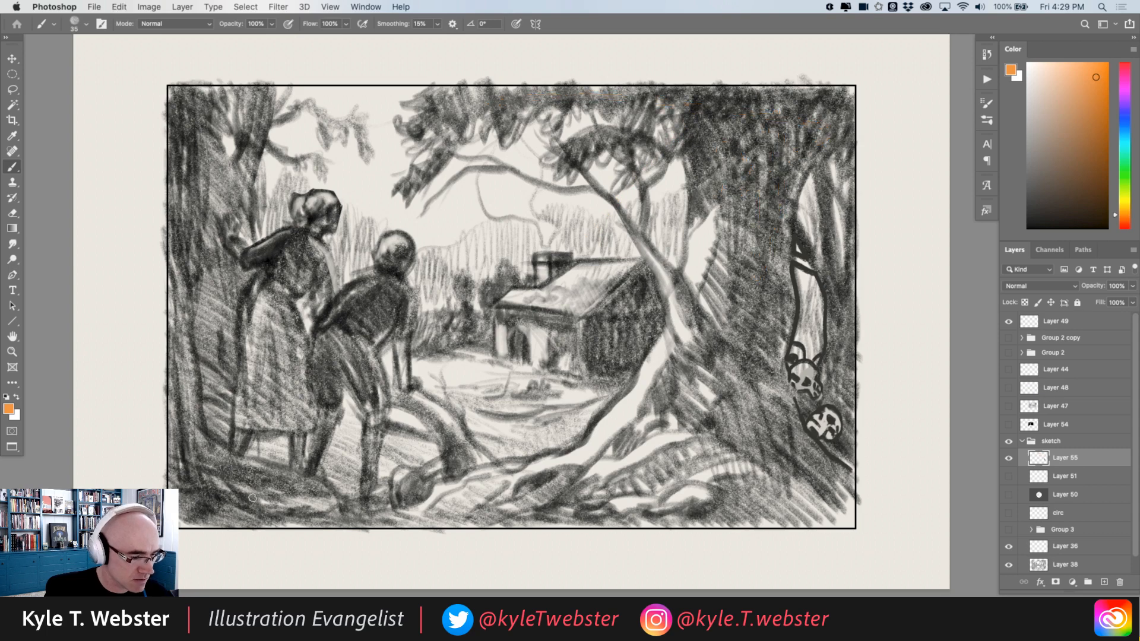
{"action": "mouse_move", "coordinate": [198, 462]}
{"action": "left_mouse_down"}
{"action": "mouse_move", "coordinate": [203, 444]}
{"action": "mouse_move", "coordinate": [241, 484]}
{"action": "left_mouse_up"}
{"action": "key", "text": "ctrl+z"}
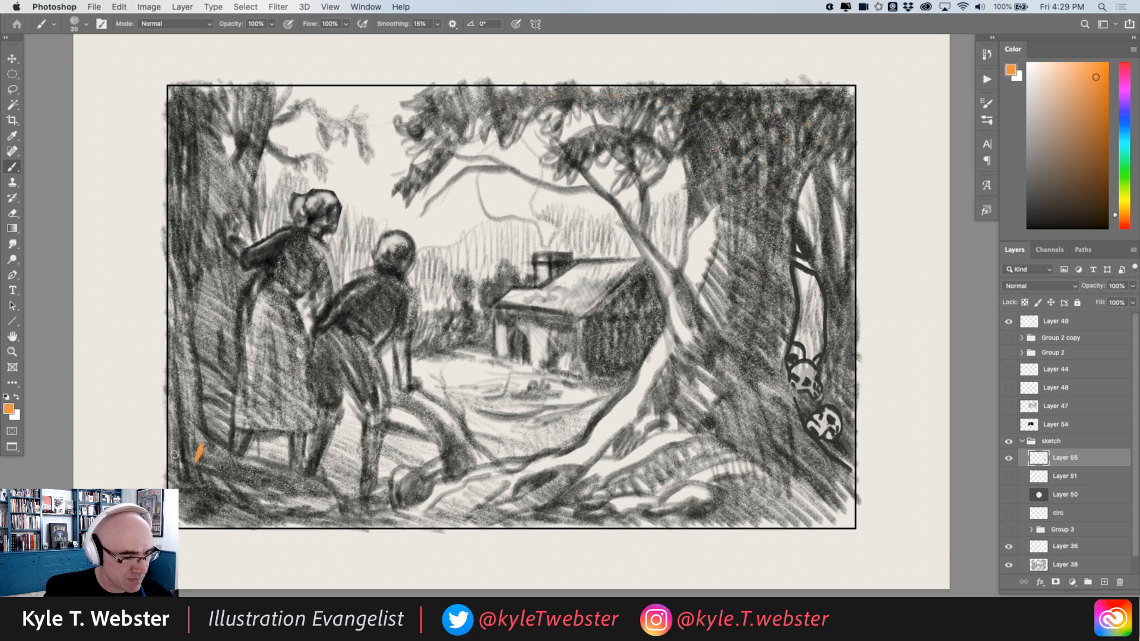
{"action": "key", "text": "ctrl+z"}
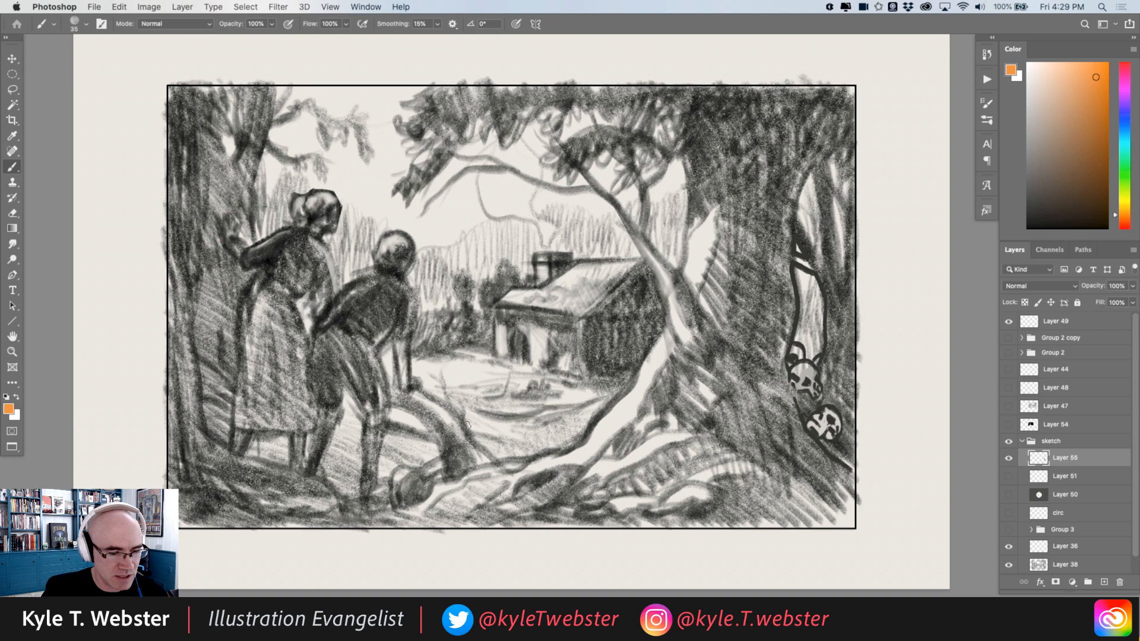
Collapse the sketch group, reduce its opacity to 50%, and add a new empty layer above it.
{"action": "left_click_drag", "start_coordinate": [350, 334], "coordinate": [340, 335]}
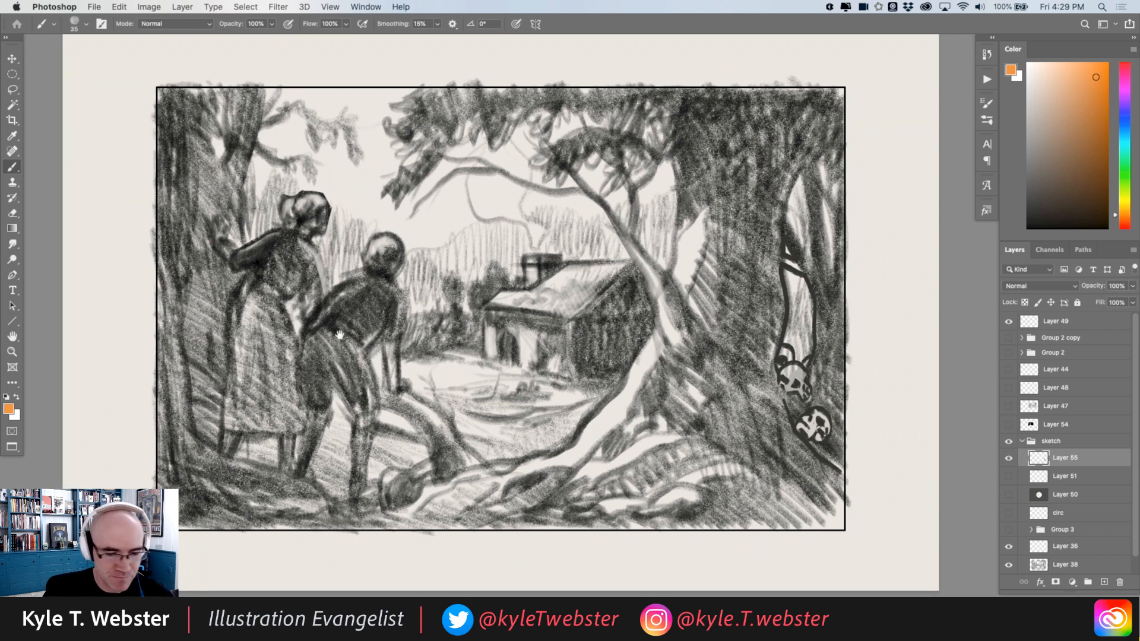
{"action": "left_click", "coordinate": [1022, 441]}
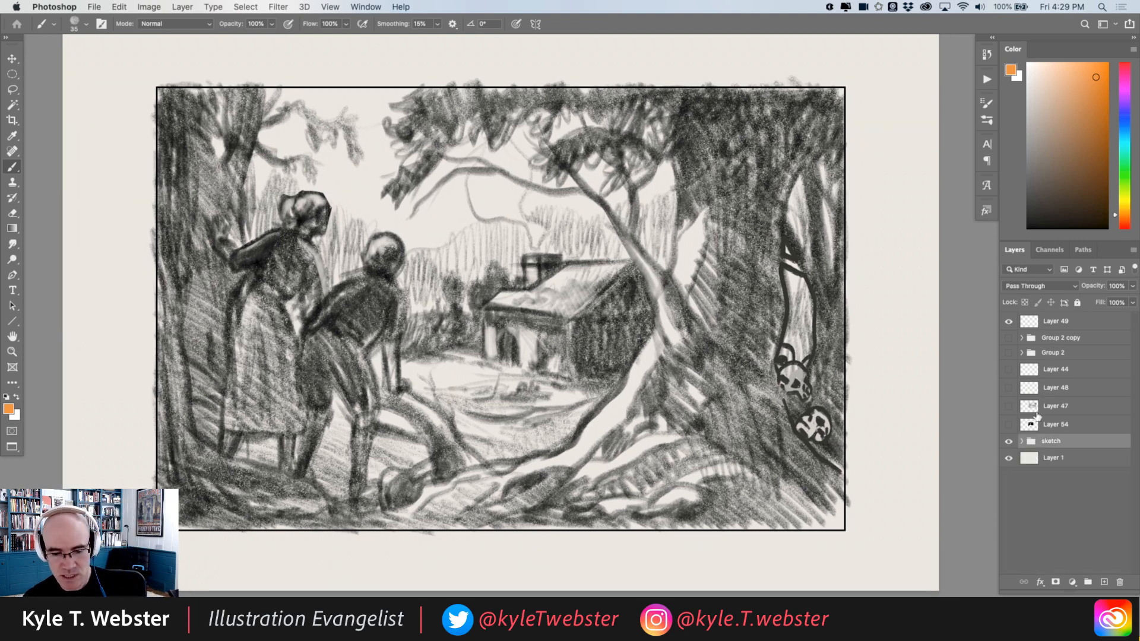
{"action": "left_click", "coordinate": [1117, 287]}
{"action": "type", "text": "50"}
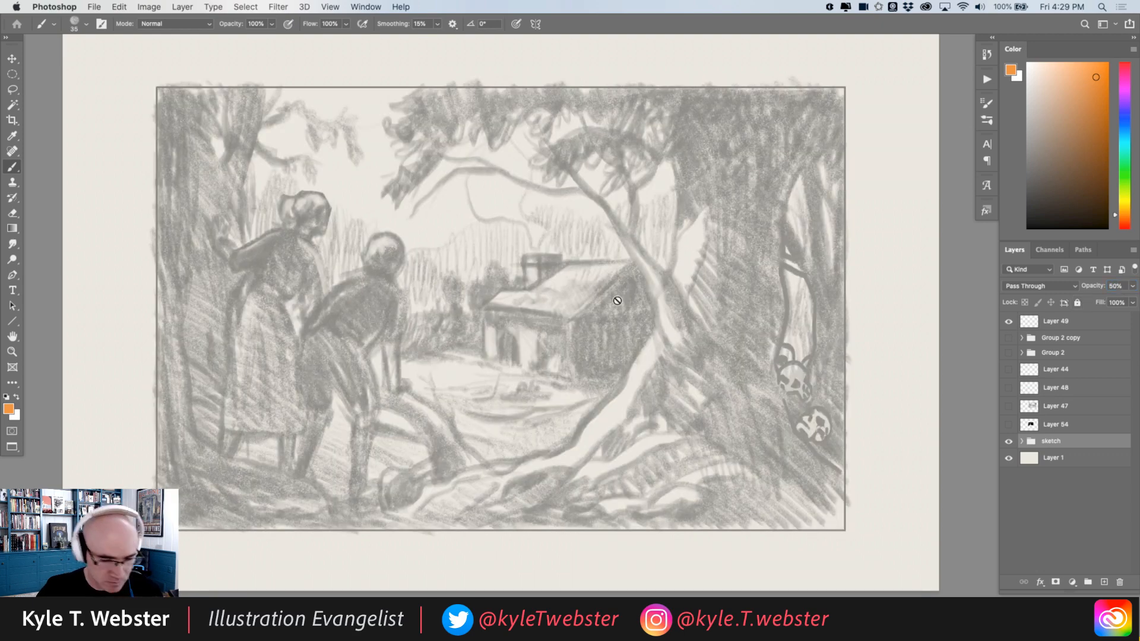
{"action": "left_click", "coordinate": [1105, 582]}
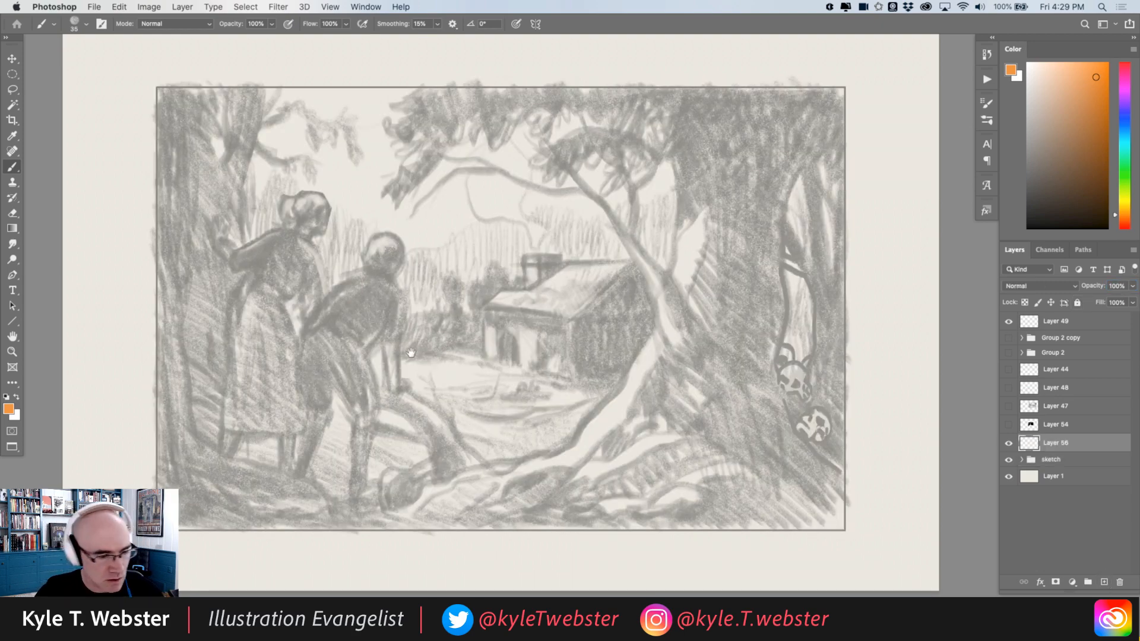
{"action": "left_click_drag", "start_coordinate": [411, 353], "coordinate": [411, 355]}
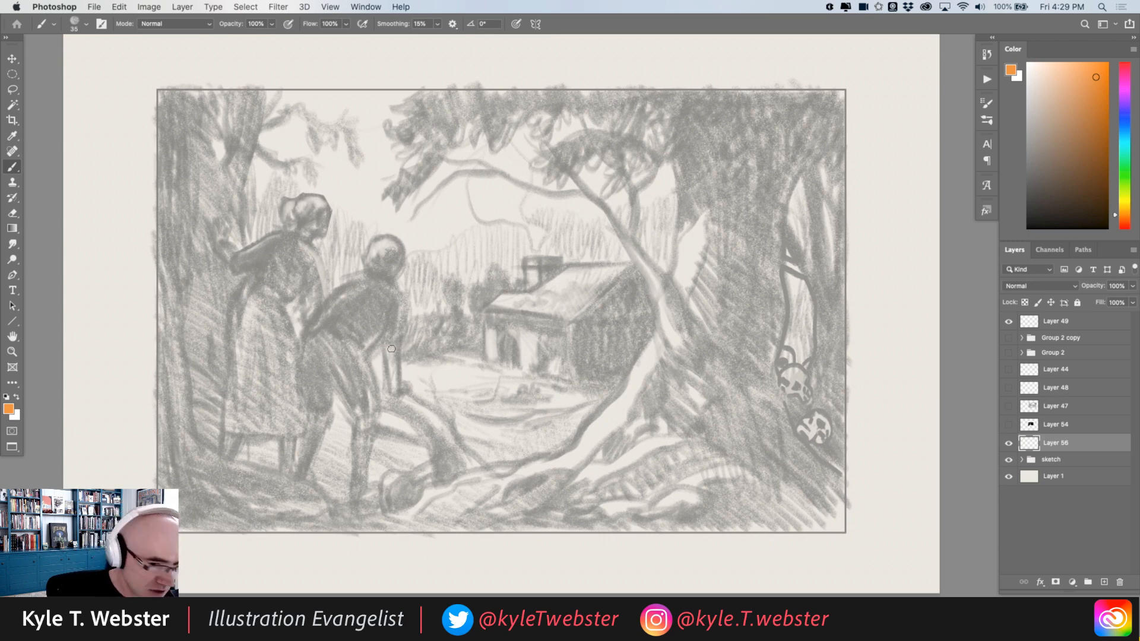
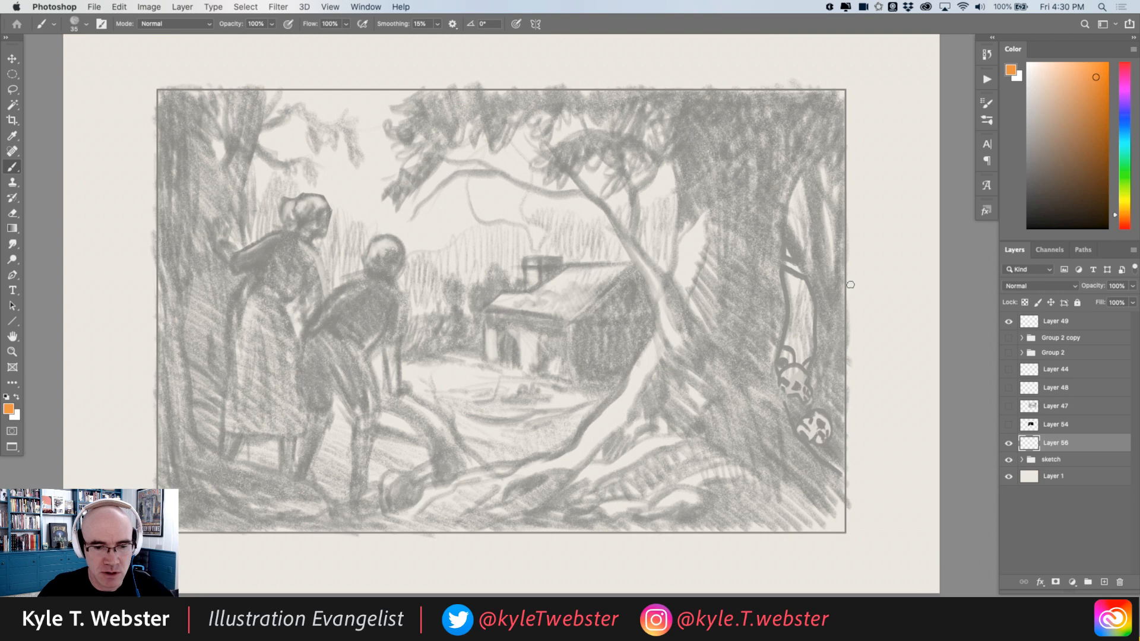
Choose the brush "Kyle's Paintbox - Cool Drag" from the Paintbox set of the megapack in Kyle Brushes.
{"action": "left_click", "coordinate": [988, 120]}
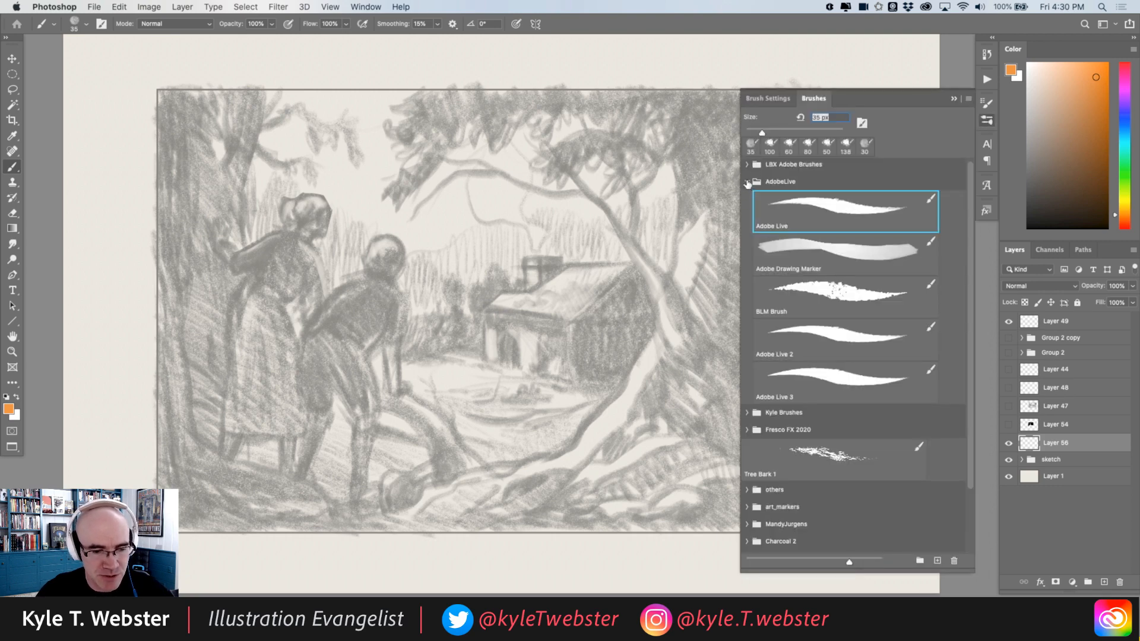
{"action": "left_click", "coordinate": [747, 183]}
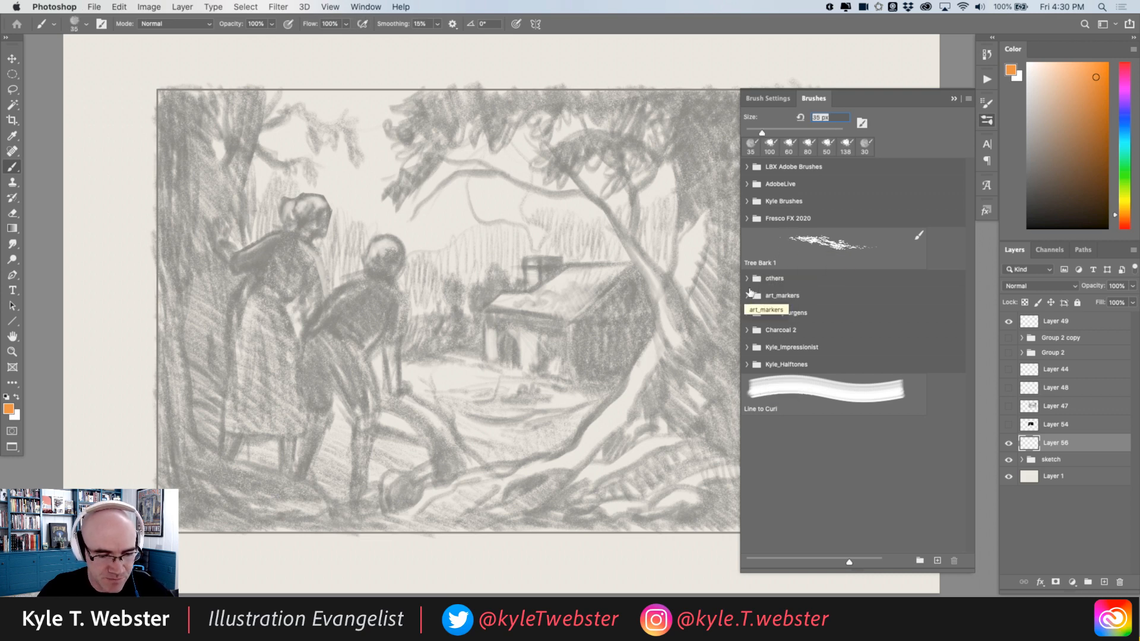
{"action": "left_click", "coordinate": [747, 201]}
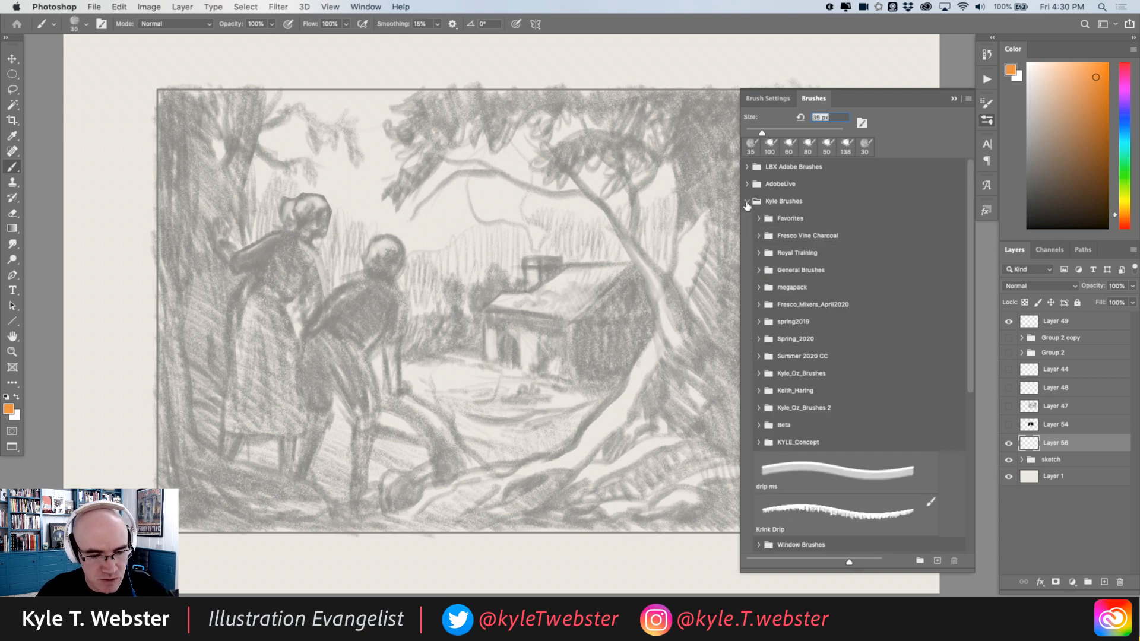
{"action": "left_click", "coordinate": [759, 287]}
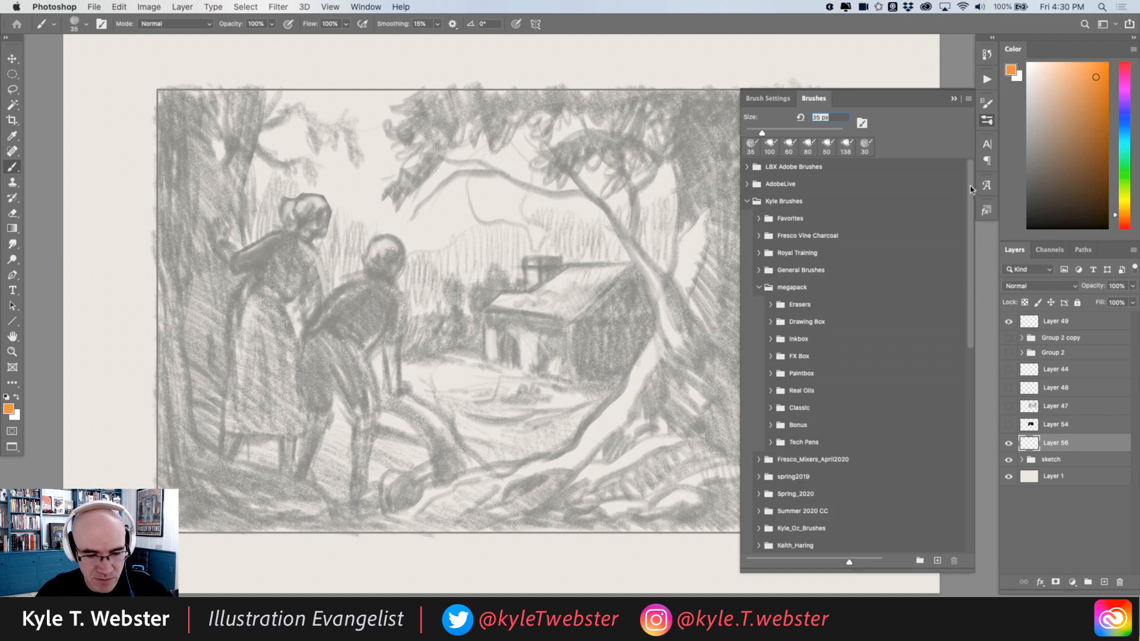
{"action": "scroll", "coordinate": [972, 190], "scroll_direction": "down", "scroll_amount": 3}
{"action": "left_click", "coordinate": [770, 331]}
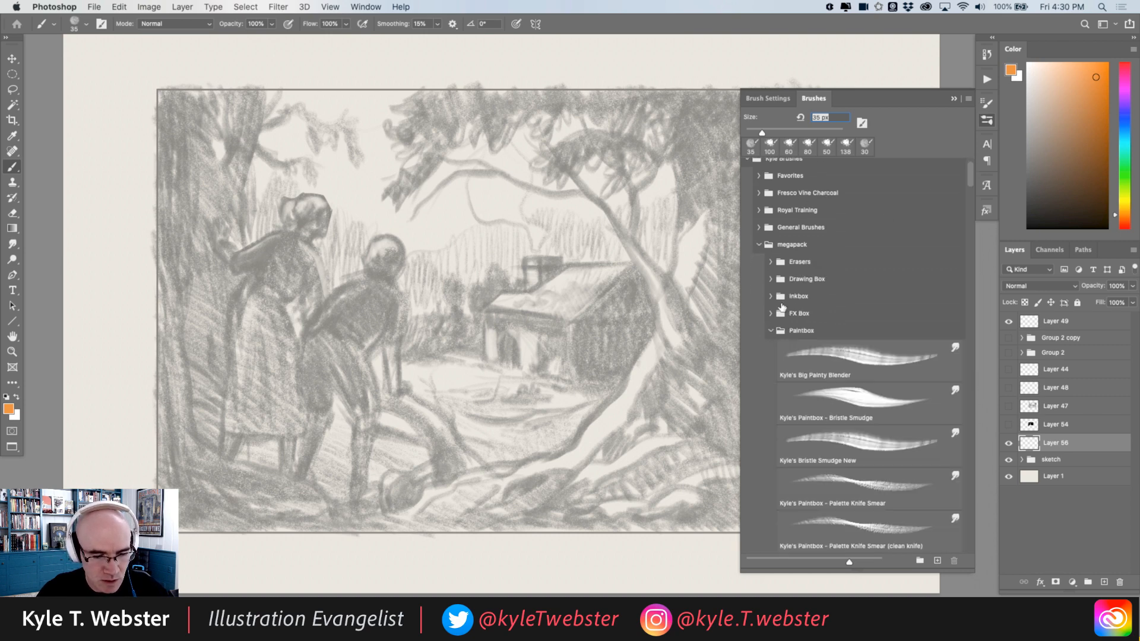
{"action": "scroll", "coordinate": [877, 232], "scroll_direction": "down", "scroll_amount": 5}
{"action": "scroll", "coordinate": [878, 223], "scroll_direction": "down", "scroll_amount": 5}
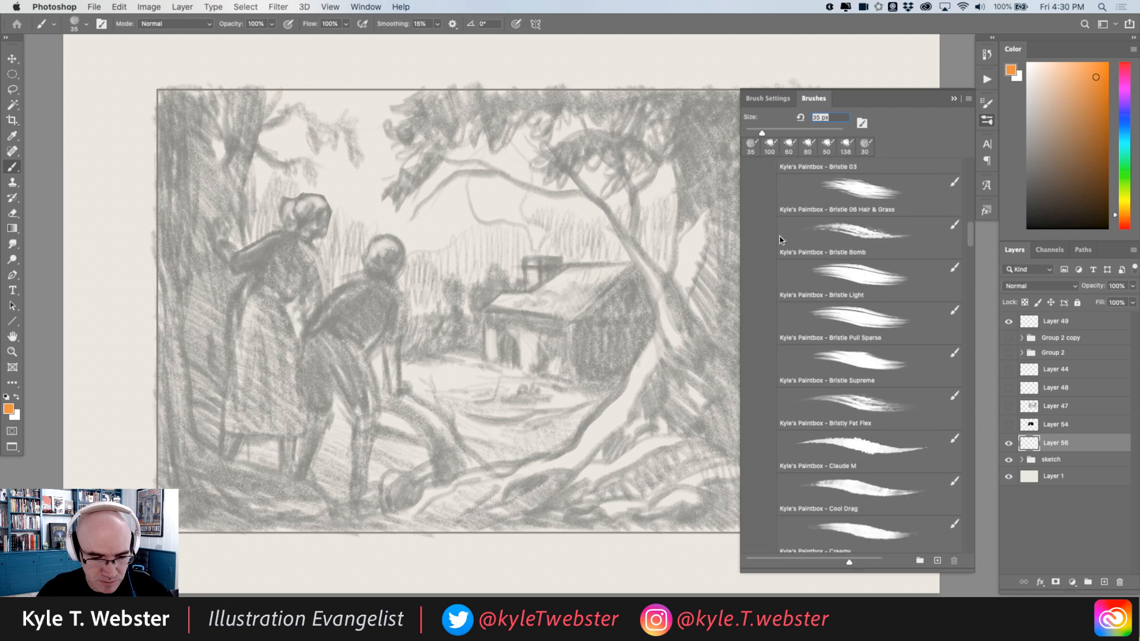
{"action": "scroll", "coordinate": [781, 237], "scroll_direction": "up", "scroll_amount": 6}
{"action": "scroll", "coordinate": [774, 221], "scroll_direction": "up", "scroll_amount": 4}
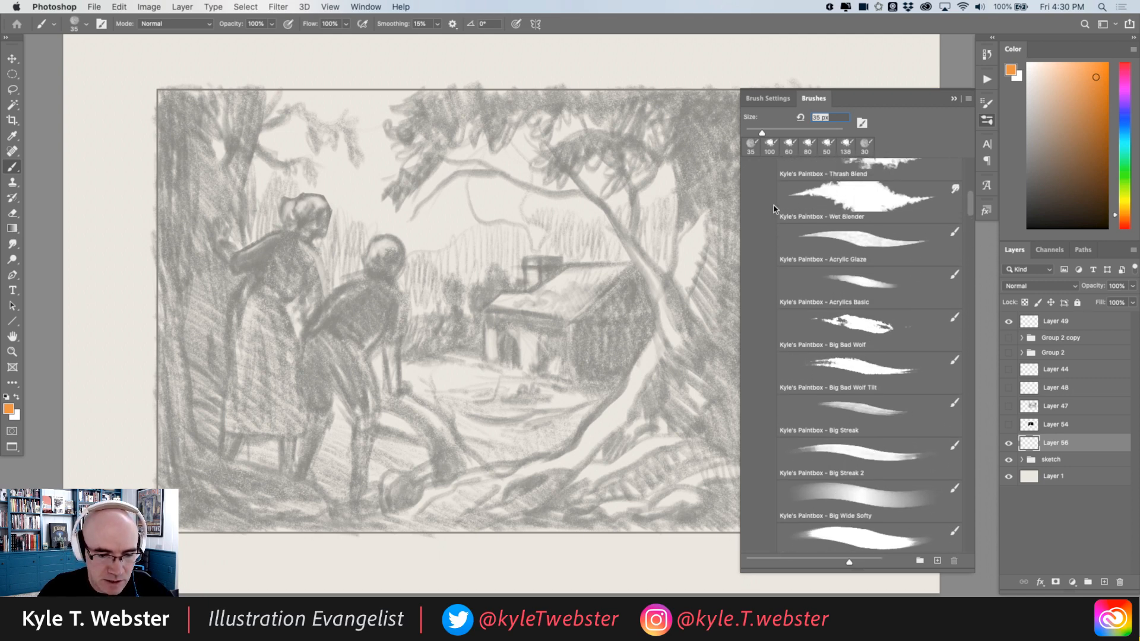
{"action": "scroll", "coordinate": [774, 226], "scroll_direction": "down", "scroll_amount": 8}
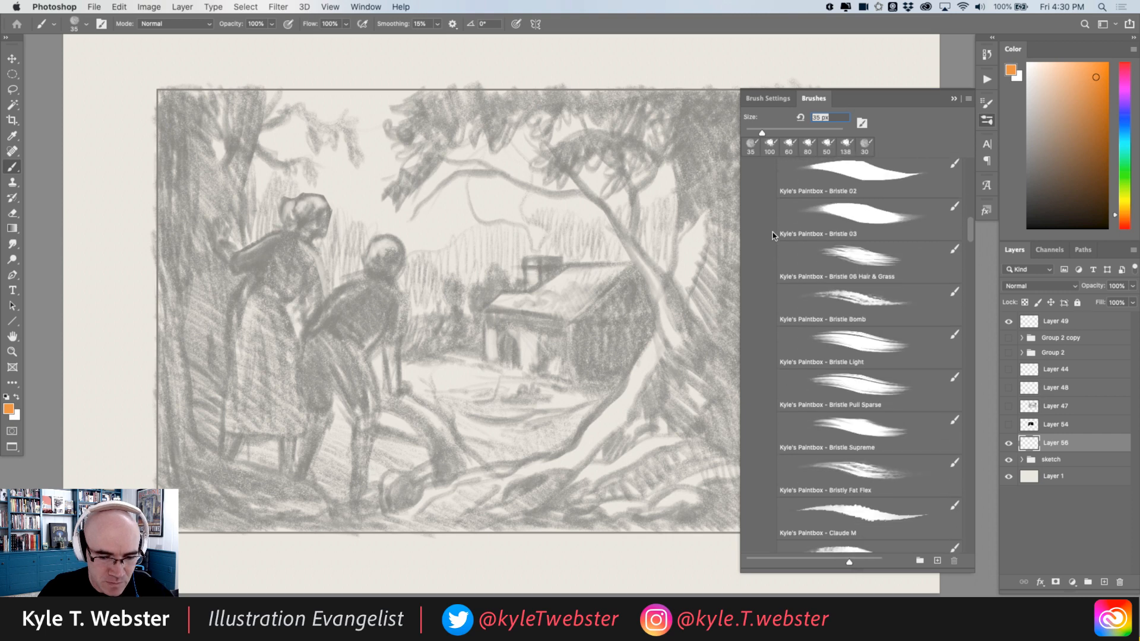
{"action": "scroll", "coordinate": [774, 243], "scroll_direction": "down", "scroll_amount": 5}
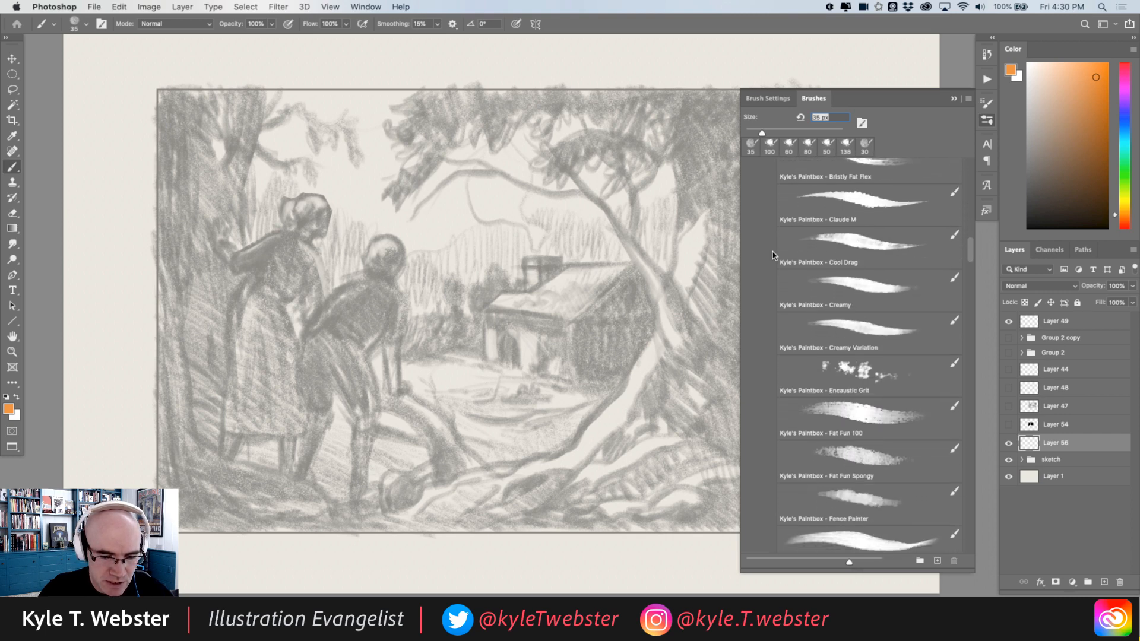
{"action": "left_click", "coordinate": [864, 233]}
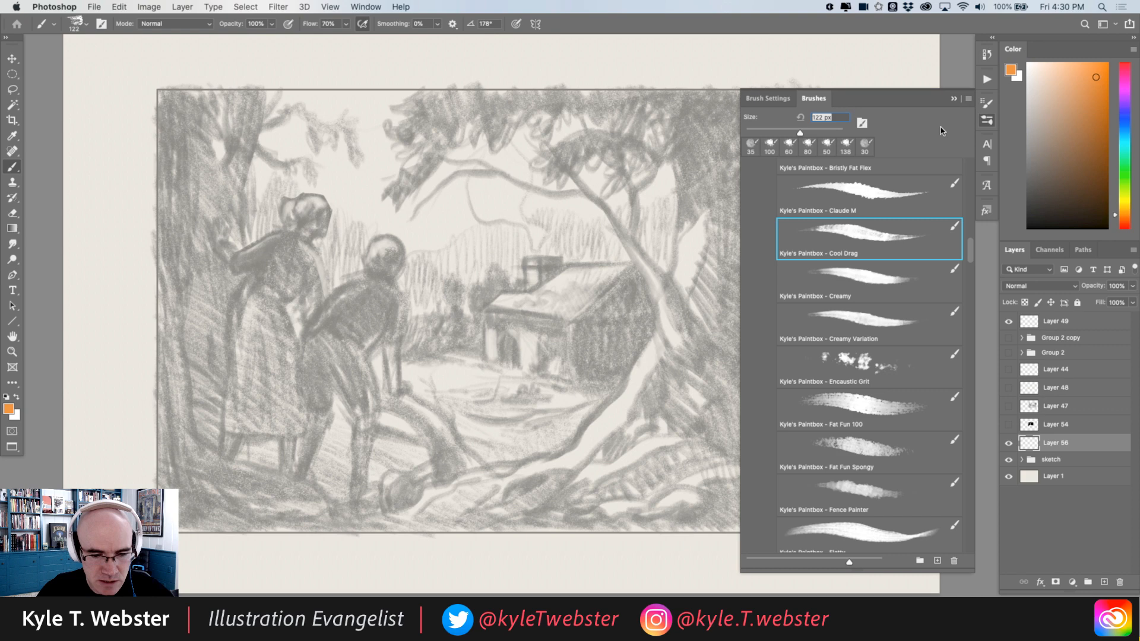
{"action": "left_click", "coordinate": [954, 100]}
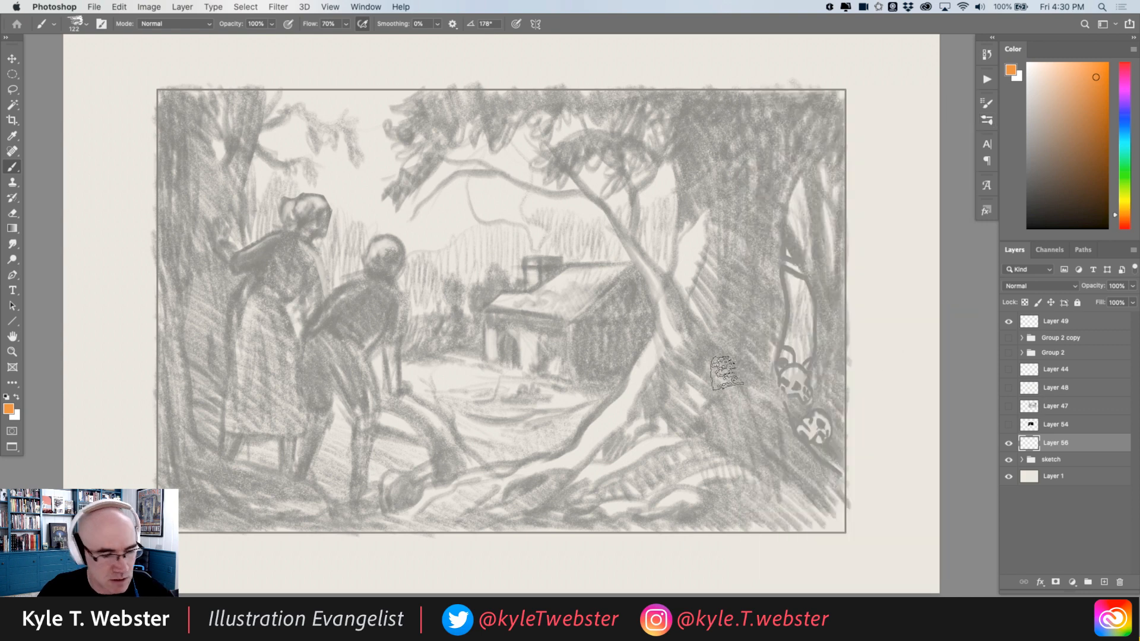
Reset the painting colours to default black and white and reduce the brush size to 80 px.
{"action": "left_click", "coordinate": [7, 397]}
{"action": "mouse_move", "coordinate": [374, 294]}
{"action": "left_mouse_down"}
{"action": "mouse_move", "coordinate": [356, 320]}
{"action": "mouse_move", "coordinate": [364, 305]}
{"action": "mouse_move", "coordinate": [336, 321]}
{"action": "left_mouse_up"}
{"action": "key", "text": "super+z"}
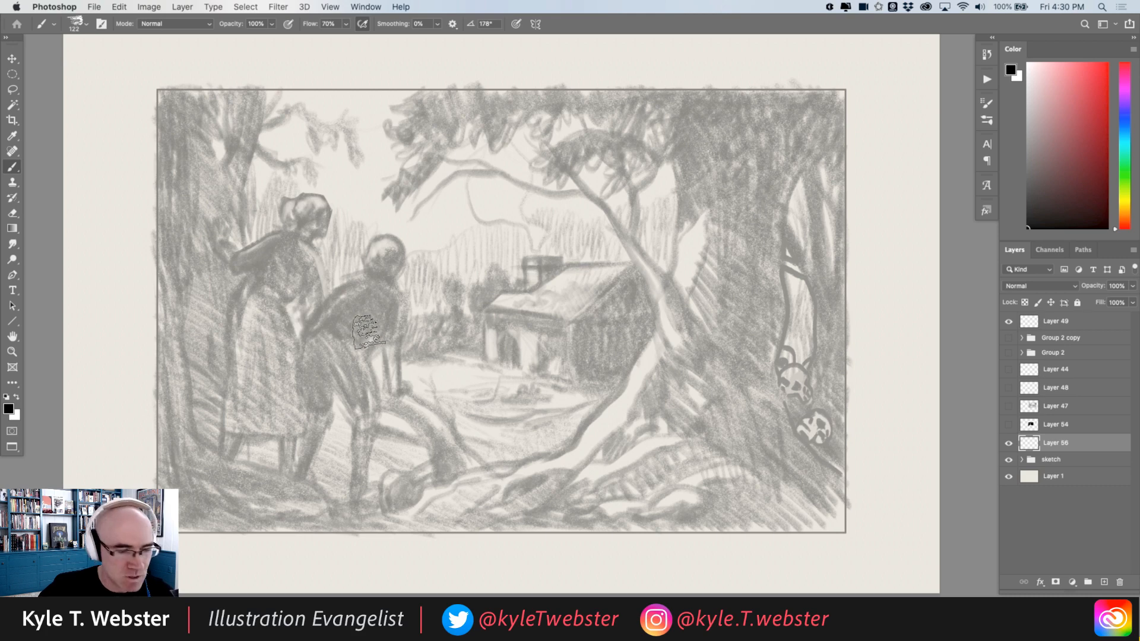
{"action": "key", "text": "bracketleft"}
{"action": "key", "text": "bracketleft"}
{"action": "key", "text": "bracketleft"}
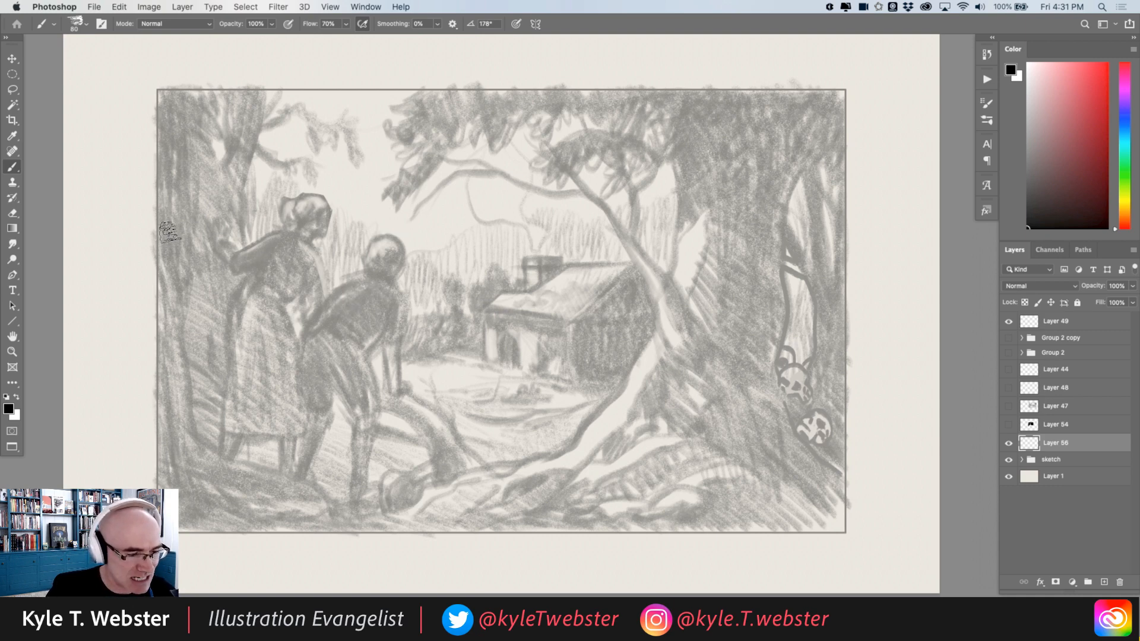
Paint the bending figure as a black silhouette over the sketch, covering head, torso, arm and legs.
{"action": "mouse_move", "coordinate": [392, 251]}
{"action": "left_mouse_down"}
{"action": "mouse_move", "coordinate": [372, 263]}
{"action": "mouse_move", "coordinate": [392, 266]}
{"action": "mouse_move", "coordinate": [385, 288]}
{"action": "mouse_move", "coordinate": [375, 282]}
{"action": "mouse_move", "coordinate": [390, 295]}
{"action": "mouse_move", "coordinate": [395, 331]}
{"action": "mouse_move", "coordinate": [384, 284]}
{"action": "mouse_move", "coordinate": [399, 391]}
{"action": "left_mouse_up"}
{"action": "mouse_move", "coordinate": [388, 323]}
{"action": "left_mouse_down"}
{"action": "mouse_move", "coordinate": [355, 332]}
{"action": "mouse_move", "coordinate": [365, 300]}
{"action": "mouse_move", "coordinate": [355, 305]}
{"action": "mouse_move", "coordinate": [395, 257]}
{"action": "mouse_move", "coordinate": [368, 247]}
{"action": "mouse_move", "coordinate": [385, 239]}
{"action": "mouse_move", "coordinate": [355, 287]}
{"action": "mouse_move", "coordinate": [364, 282]}
{"action": "mouse_move", "coordinate": [342, 276]}
{"action": "mouse_move", "coordinate": [323, 307]}
{"action": "mouse_move", "coordinate": [355, 304]}
{"action": "mouse_move", "coordinate": [334, 313]}
{"action": "mouse_move", "coordinate": [345, 346]}
{"action": "mouse_move", "coordinate": [382, 315]}
{"action": "mouse_move", "coordinate": [352, 343]}
{"action": "mouse_move", "coordinate": [363, 328]}
{"action": "mouse_move", "coordinate": [365, 393]}
{"action": "mouse_move", "coordinate": [332, 360]}
{"action": "mouse_move", "coordinate": [370, 396]}
{"action": "mouse_move", "coordinate": [370, 424]}
{"action": "mouse_move", "coordinate": [362, 405]}
{"action": "mouse_move", "coordinate": [357, 420]}
{"action": "mouse_move", "coordinate": [351, 385]}
{"action": "mouse_move", "coordinate": [337, 362]}
{"action": "mouse_move", "coordinate": [336, 384]}
{"action": "mouse_move", "coordinate": [318, 344]}
{"action": "mouse_move", "coordinate": [324, 383]}
{"action": "mouse_move", "coordinate": [309, 410]}
{"action": "mouse_move", "coordinate": [306, 356]}
{"action": "mouse_move", "coordinate": [313, 439]}
{"action": "mouse_move", "coordinate": [370, 467]}
{"action": "mouse_move", "coordinate": [366, 444]}
{"action": "mouse_move", "coordinate": [365, 481]}
{"action": "mouse_move", "coordinate": [372, 424]}
{"action": "mouse_move", "coordinate": [362, 496]}
{"action": "mouse_move", "coordinate": [362, 469]}
{"action": "left_mouse_up"}
{"action": "mouse_move", "coordinate": [318, 426]}
{"action": "left_mouse_down"}
{"action": "mouse_move", "coordinate": [314, 449]}
{"action": "mouse_move", "coordinate": [315, 424]}
{"action": "mouse_move", "coordinate": [300, 478]}
{"action": "left_mouse_up"}
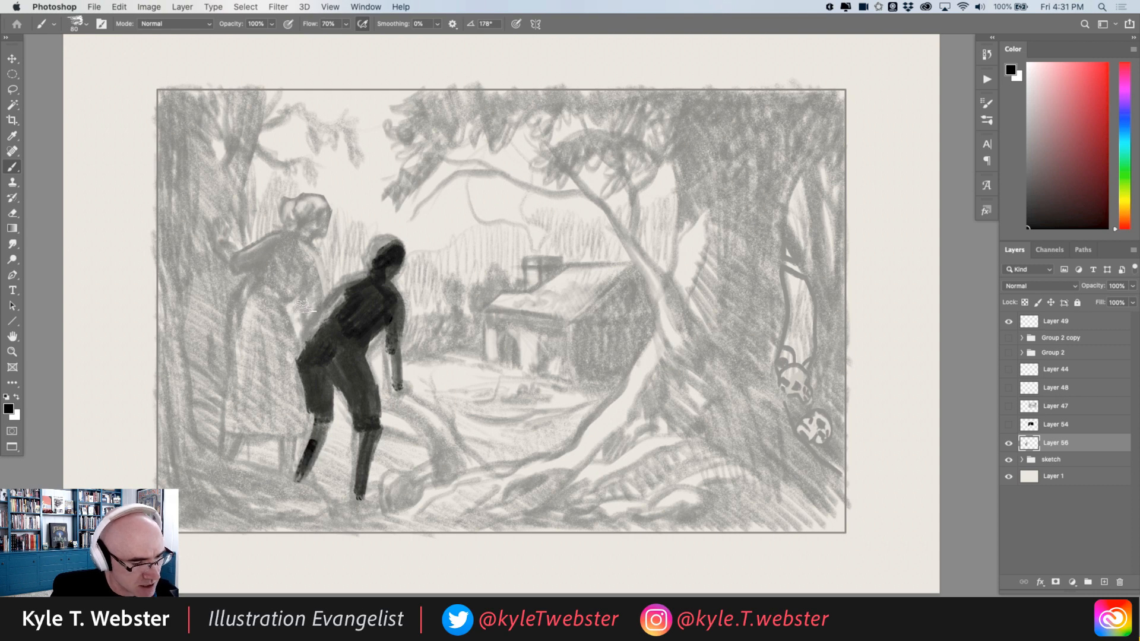
Block in the standing woman's torso, arms and long skirt in black over the sketch.
{"action": "mouse_move", "coordinate": [314, 334]}
{"action": "left_mouse_down"}
{"action": "mouse_move", "coordinate": [356, 284]}
{"action": "mouse_move", "coordinate": [342, 285]}
{"action": "mouse_move", "coordinate": [322, 328]}
{"action": "left_mouse_up"}
{"action": "mouse_move", "coordinate": [296, 289]}
{"action": "left_mouse_down"}
{"action": "mouse_move", "coordinate": [309, 273]}
{"action": "mouse_move", "coordinate": [315, 306]}
{"action": "mouse_move", "coordinate": [298, 284]}
{"action": "mouse_move", "coordinate": [312, 274]}
{"action": "mouse_move", "coordinate": [287, 240]}
{"action": "mouse_move", "coordinate": [278, 290]}
{"action": "mouse_move", "coordinate": [261, 267]}
{"action": "mouse_move", "coordinate": [257, 279]}
{"action": "mouse_move", "coordinate": [276, 242]}
{"action": "mouse_move", "coordinate": [238, 261]}
{"action": "mouse_move", "coordinate": [252, 291]}
{"action": "mouse_move", "coordinate": [252, 279]}
{"action": "left_mouse_up"}
{"action": "mouse_move", "coordinate": [272, 297]}
{"action": "left_mouse_down"}
{"action": "mouse_move", "coordinate": [278, 324]}
{"action": "mouse_move", "coordinate": [303, 286]}
{"action": "mouse_move", "coordinate": [324, 325]}
{"action": "left_mouse_up"}
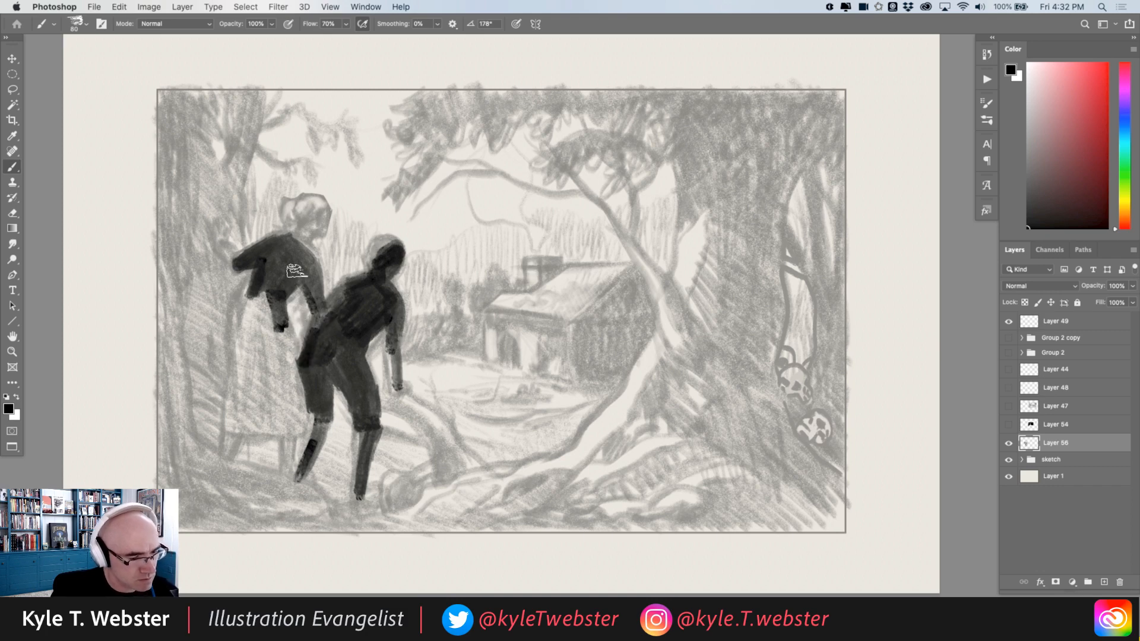
{"action": "mouse_move", "coordinate": [277, 332]}
{"action": "left_mouse_down"}
{"action": "mouse_move", "coordinate": [289, 283]}
{"action": "mouse_move", "coordinate": [282, 313]}
{"action": "mouse_move", "coordinate": [270, 313]}
{"action": "mouse_move", "coordinate": [294, 358]}
{"action": "mouse_move", "coordinate": [279, 306]}
{"action": "mouse_move", "coordinate": [291, 344]}
{"action": "mouse_move", "coordinate": [294, 419]}
{"action": "mouse_move", "coordinate": [263, 427]}
{"action": "mouse_move", "coordinate": [221, 416]}
{"action": "mouse_move", "coordinate": [285, 392]}
{"action": "mouse_move", "coordinate": [276, 324]}
{"action": "mouse_move", "coordinate": [298, 356]}
{"action": "mouse_move", "coordinate": [280, 295]}
{"action": "mouse_move", "coordinate": [272, 308]}
{"action": "mouse_move", "coordinate": [295, 282]}
{"action": "mouse_move", "coordinate": [276, 317]}
{"action": "mouse_move", "coordinate": [257, 313]}
{"action": "mouse_move", "coordinate": [243, 355]}
{"action": "mouse_move", "coordinate": [259, 273]}
{"action": "mouse_move", "coordinate": [222, 407]}
{"action": "mouse_move", "coordinate": [241, 357]}
{"action": "mouse_move", "coordinate": [243, 408]}
{"action": "mouse_move", "coordinate": [278, 358]}
{"action": "mouse_move", "coordinate": [258, 315]}
{"action": "mouse_move", "coordinate": [270, 288]}
{"action": "left_mouse_up"}
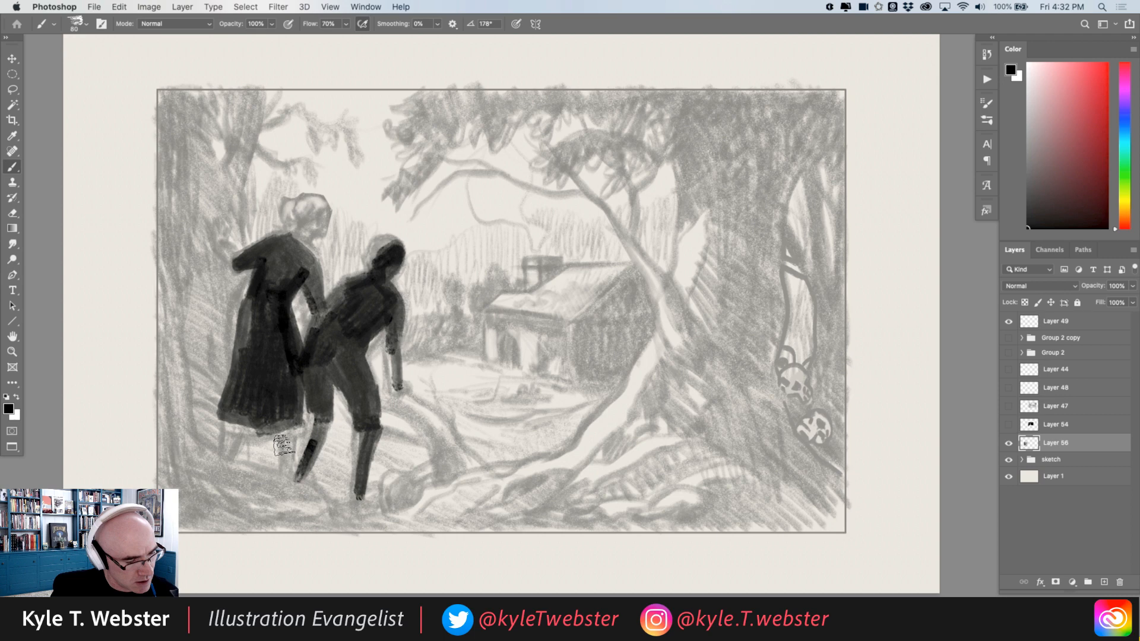
Paint the woman's two legs below the skirt and darken the bending figure's lower legs in black.
{"action": "left_click_drag", "start_coordinate": [284, 437], "coordinate": [286, 478]}
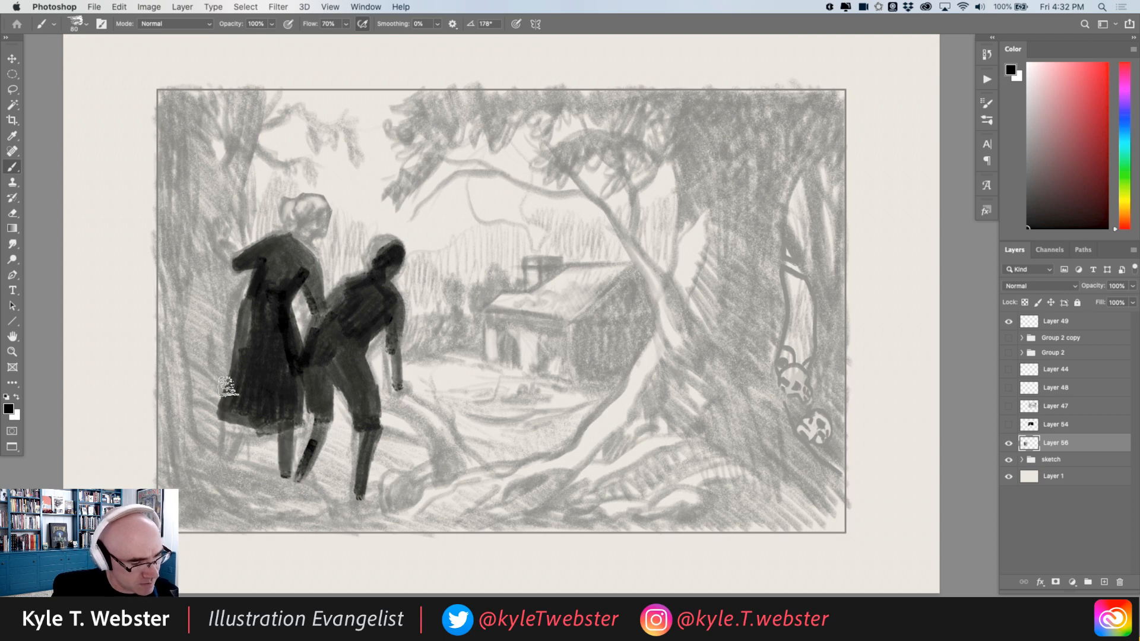
{"action": "mouse_move", "coordinate": [229, 423]}
{"action": "left_mouse_down"}
{"action": "mouse_move", "coordinate": [211, 448]}
{"action": "mouse_move", "coordinate": [212, 409]}
{"action": "left_mouse_up"}
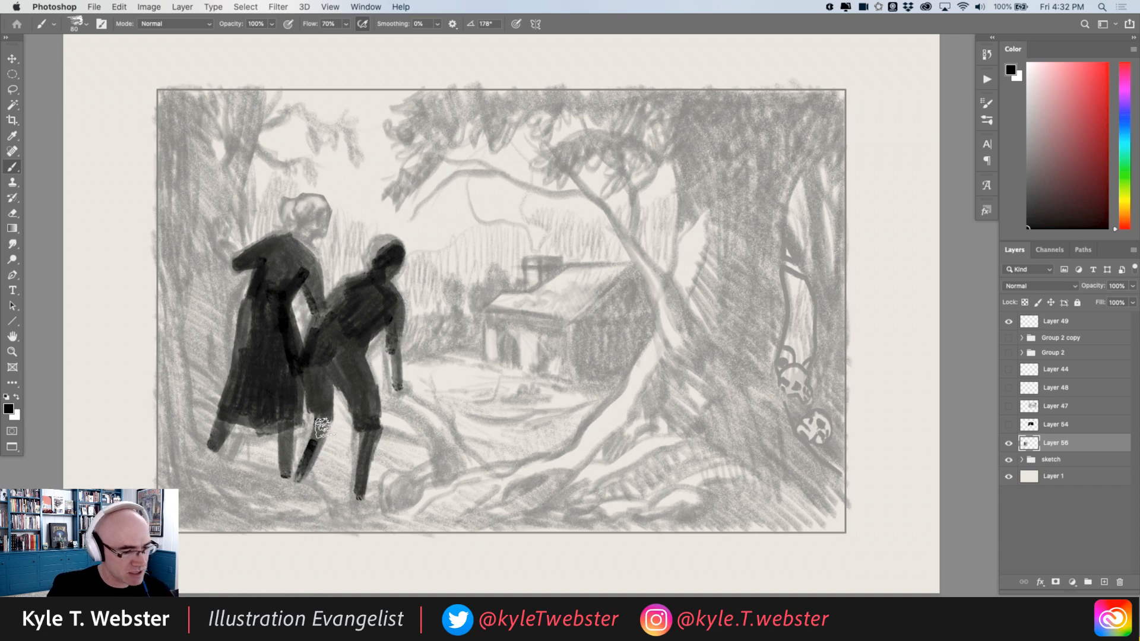
{"action": "mouse_move", "coordinate": [324, 421]}
{"action": "left_mouse_down"}
{"action": "mouse_move", "coordinate": [305, 476]}
{"action": "mouse_move", "coordinate": [324, 423]}
{"action": "mouse_move", "coordinate": [356, 493]}
{"action": "left_mouse_up"}
{"action": "left_click_drag", "start_coordinate": [270, 466], "coordinate": [269, 465]}
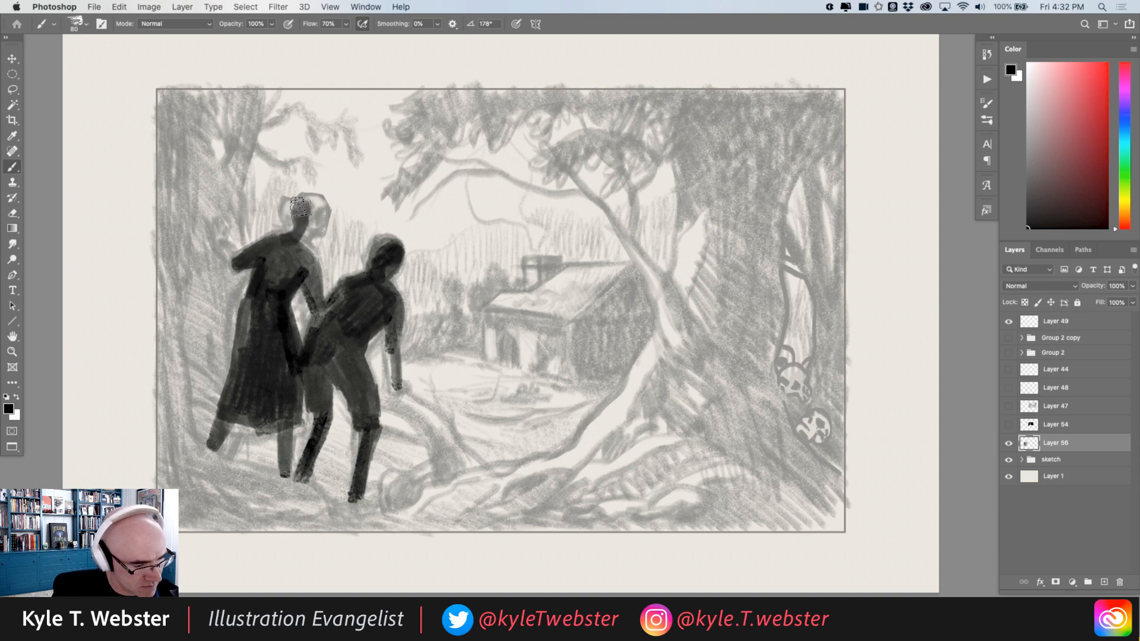
Paint the woman's head, hair bun and raised arm in black, and fill out her back and shoulder.
{"action": "mouse_move", "coordinate": [319, 206]}
{"action": "left_mouse_down"}
{"action": "mouse_move", "coordinate": [294, 234]}
{"action": "mouse_move", "coordinate": [312, 234]}
{"action": "mouse_move", "coordinate": [296, 246]}
{"action": "mouse_move", "coordinate": [290, 226]}
{"action": "mouse_move", "coordinate": [291, 254]}
{"action": "mouse_move", "coordinate": [316, 273]}
{"action": "left_mouse_up"}
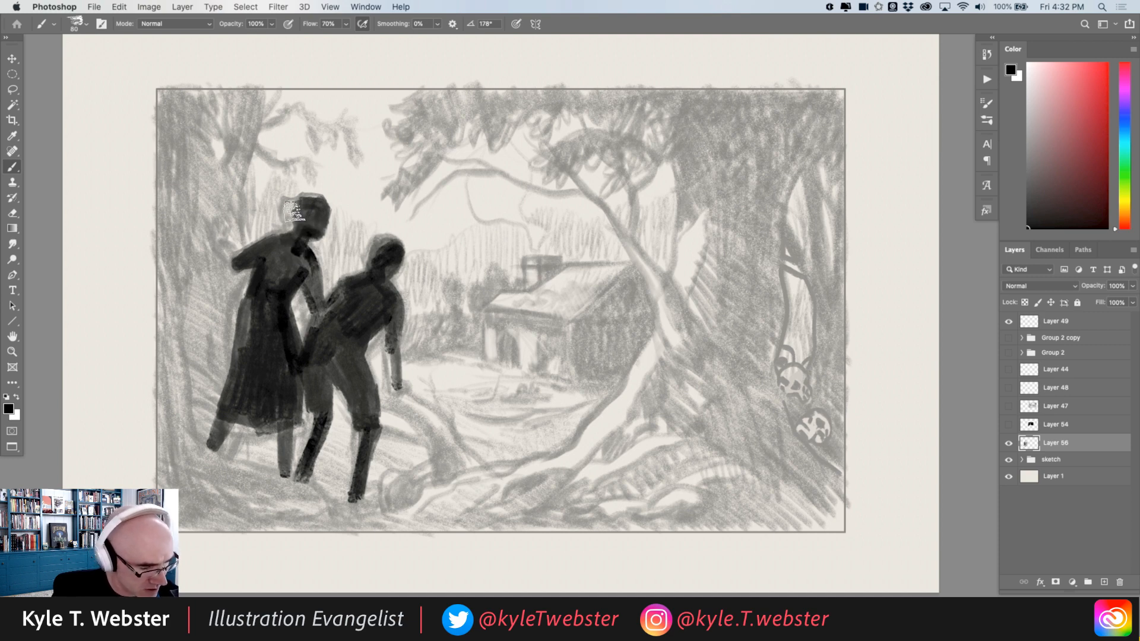
{"action": "mouse_move", "coordinate": [286, 210]}
{"action": "left_mouse_down"}
{"action": "mouse_move", "coordinate": [279, 217]}
{"action": "mouse_move", "coordinate": [300, 202]}
{"action": "mouse_move", "coordinate": [310, 229]}
{"action": "left_mouse_up"}
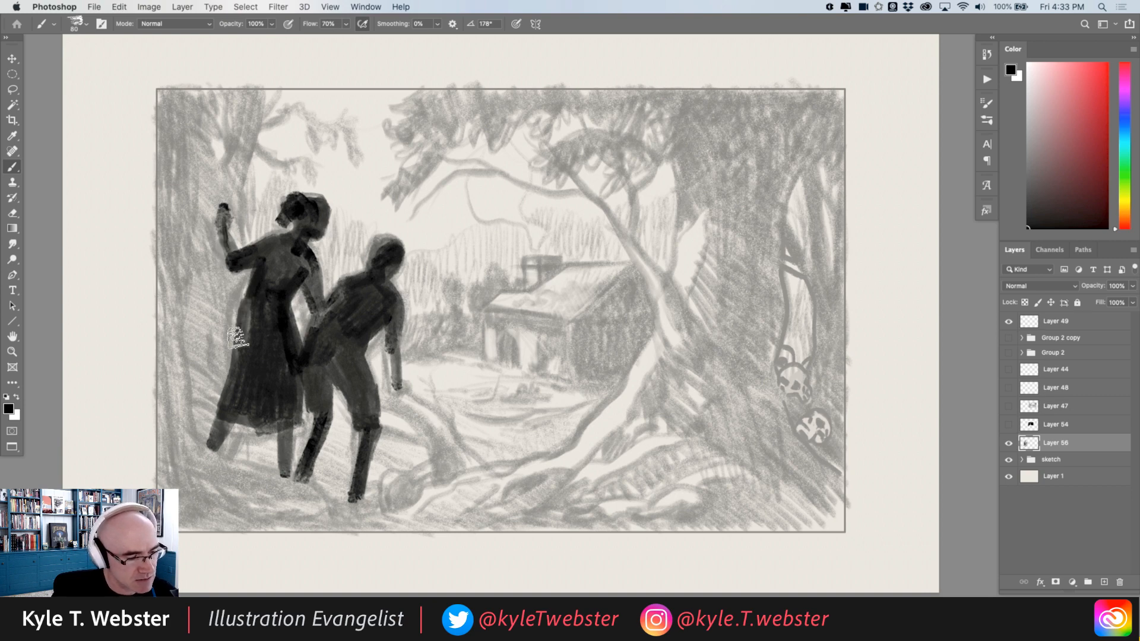
{"action": "mouse_move", "coordinate": [256, 280]}
{"action": "left_mouse_down"}
{"action": "mouse_move", "coordinate": [236, 315]}
{"action": "mouse_move", "coordinate": [224, 384]}
{"action": "mouse_move", "coordinate": [242, 314]}
{"action": "mouse_move", "coordinate": [247, 334]}
{"action": "mouse_move", "coordinate": [241, 305]}
{"action": "left_mouse_up"}
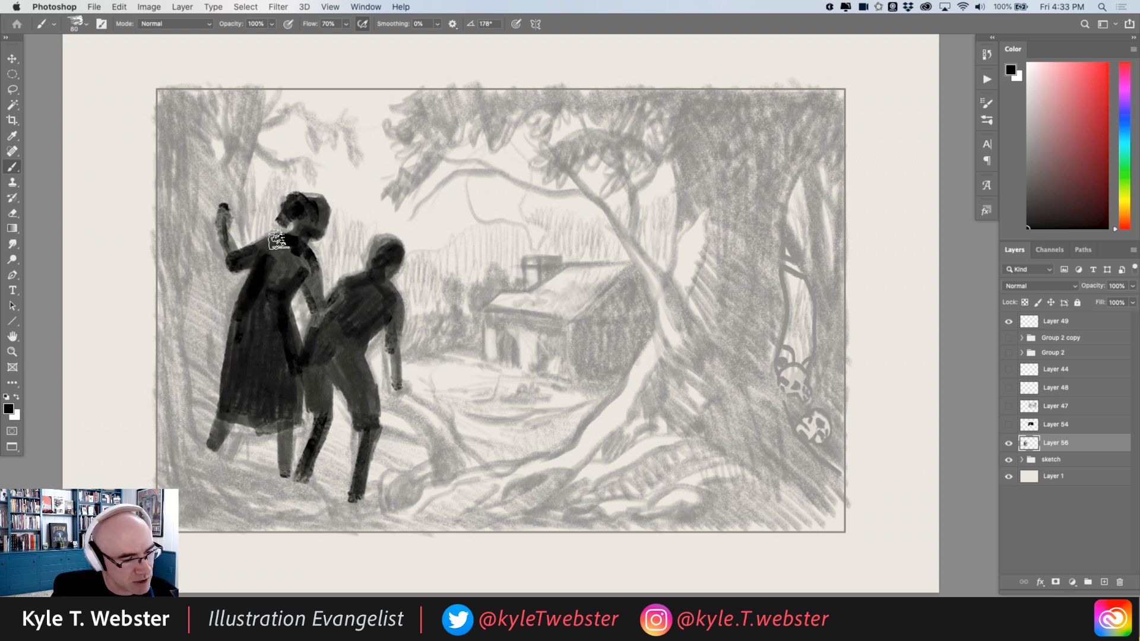
{"action": "left_click_drag", "start_coordinate": [285, 241], "coordinate": [244, 256]}
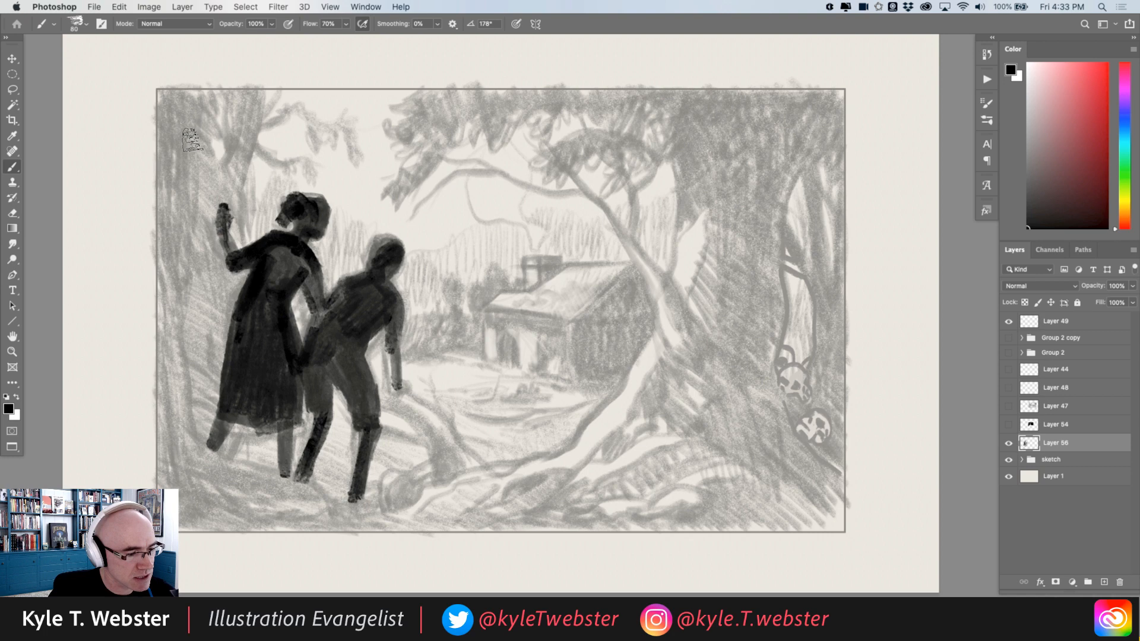
Touch up the woman's raised forearm with a dark grey sampled from her silhouette, and sample black again from her skirt.
{"action": "left_click", "coordinate": [282, 235], "text": "alt"}
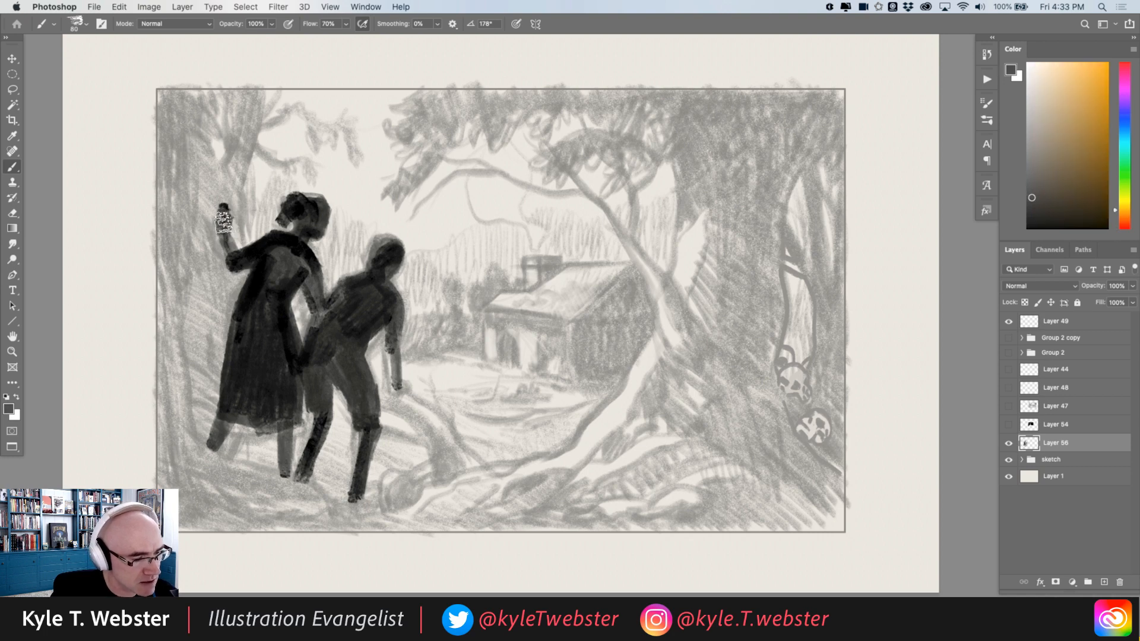
{"action": "left_click_drag", "start_coordinate": [224, 219], "coordinate": [224, 240]}
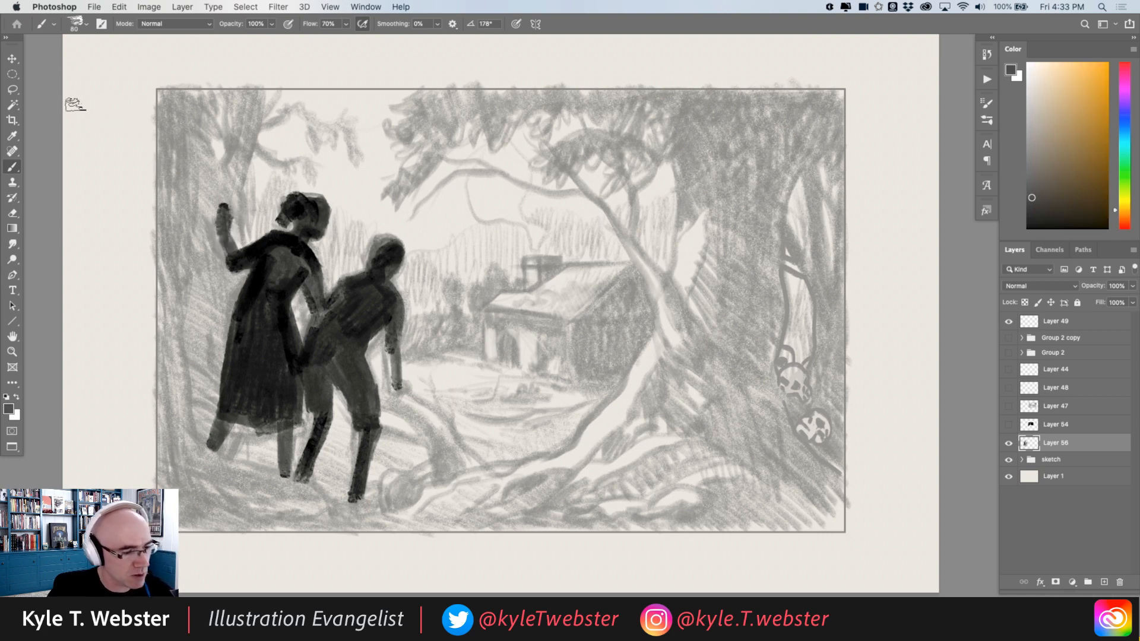
{"action": "left_click", "coordinate": [249, 349], "text": "alt"}
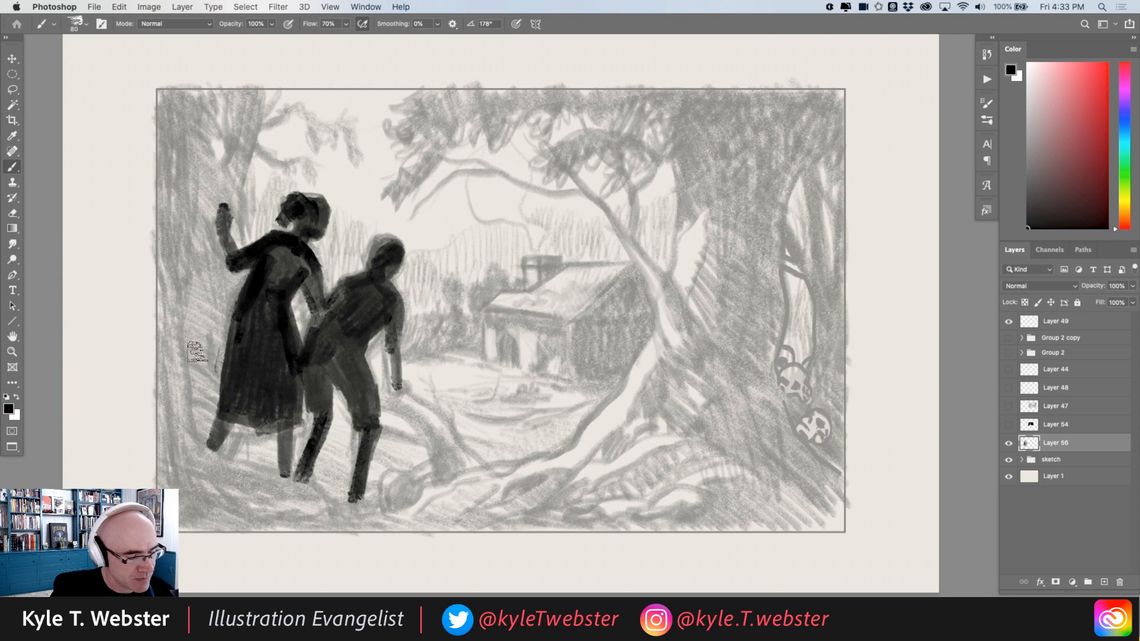
Block in the tree trunks behind the woman and the two thin branches above her in black, following the sketch.
{"action": "mouse_move", "coordinate": [230, 366]}
{"action": "left_mouse_down"}
{"action": "mouse_move", "coordinate": [218, 330]}
{"action": "mouse_move", "coordinate": [205, 352]}
{"action": "mouse_move", "coordinate": [212, 239]}
{"action": "mouse_move", "coordinate": [219, 300]}
{"action": "mouse_move", "coordinate": [216, 266]}
{"action": "mouse_move", "coordinate": [217, 283]}
{"action": "mouse_move", "coordinate": [230, 264]}
{"action": "mouse_move", "coordinate": [220, 255]}
{"action": "mouse_move", "coordinate": [215, 314]}
{"action": "left_mouse_up"}
{"action": "left_click_drag", "start_coordinate": [238, 246], "coordinate": [290, 125]}
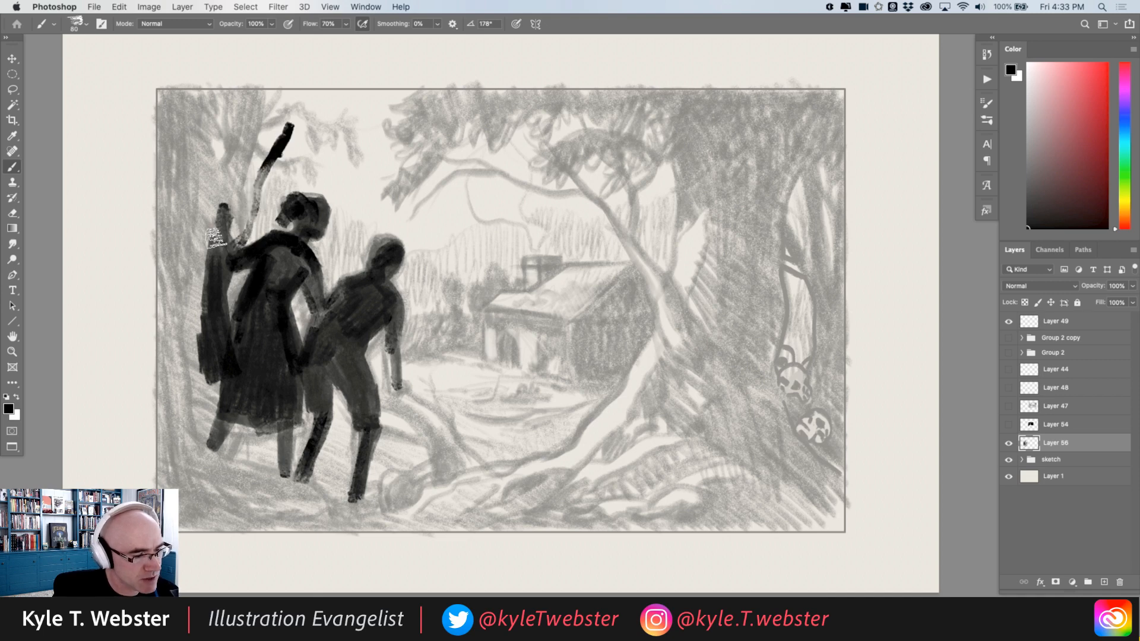
{"action": "mouse_move", "coordinate": [218, 241]}
{"action": "left_mouse_down"}
{"action": "mouse_move", "coordinate": [263, 103]}
{"action": "mouse_move", "coordinate": [251, 94]}
{"action": "mouse_move", "coordinate": [224, 159]}
{"action": "mouse_move", "coordinate": [230, 191]}
{"action": "mouse_move", "coordinate": [209, 212]}
{"action": "mouse_move", "coordinate": [208, 190]}
{"action": "mouse_move", "coordinate": [190, 241]}
{"action": "mouse_move", "coordinate": [204, 246]}
{"action": "mouse_move", "coordinate": [229, 215]}
{"action": "mouse_move", "coordinate": [192, 275]}
{"action": "left_mouse_up"}
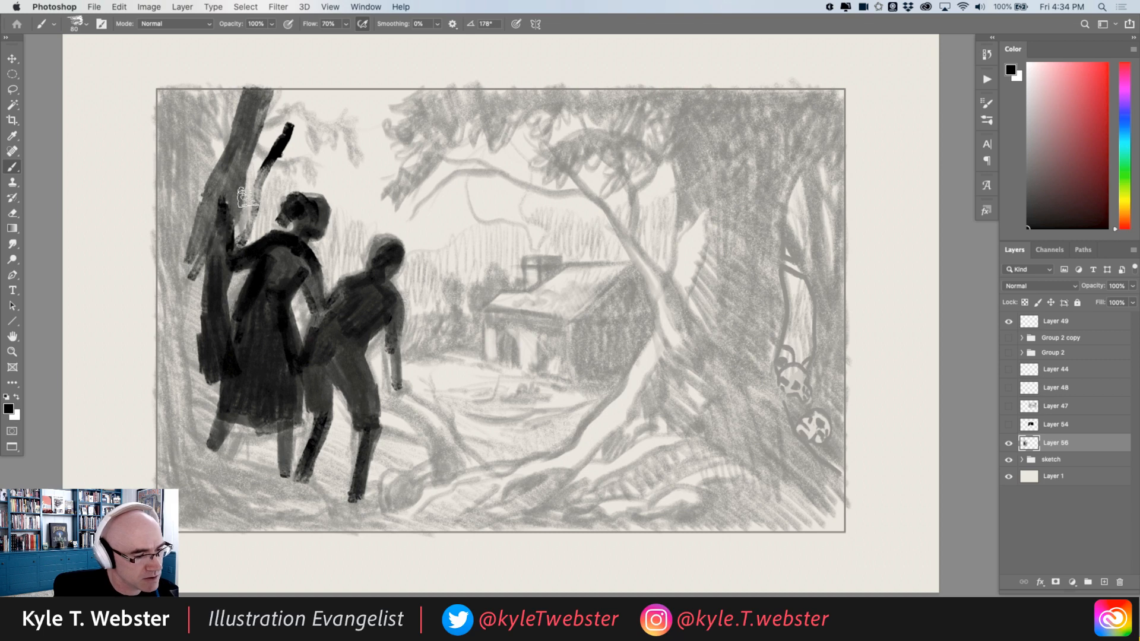
{"action": "mouse_move", "coordinate": [257, 189]}
{"action": "left_mouse_down"}
{"action": "mouse_move", "coordinate": [334, 146]}
{"action": "mouse_move", "coordinate": [260, 178]}
{"action": "mouse_move", "coordinate": [198, 169]}
{"action": "mouse_move", "coordinate": [218, 98]}
{"action": "mouse_move", "coordinate": [189, 139]}
{"action": "mouse_move", "coordinate": [184, 98]}
{"action": "mouse_move", "coordinate": [165, 98]}
{"action": "mouse_move", "coordinate": [179, 101]}
{"action": "mouse_move", "coordinate": [187, 131]}
{"action": "mouse_move", "coordinate": [191, 244]}
{"action": "mouse_move", "coordinate": [173, 249]}
{"action": "mouse_move", "coordinate": [166, 229]}
{"action": "mouse_move", "coordinate": [164, 161]}
{"action": "mouse_move", "coordinate": [192, 255]}
{"action": "mouse_move", "coordinate": [201, 220]}
{"action": "mouse_move", "coordinate": [202, 290]}
{"action": "mouse_move", "coordinate": [188, 254]}
{"action": "mouse_move", "coordinate": [180, 268]}
{"action": "mouse_move", "coordinate": [173, 246]}
{"action": "mouse_move", "coordinate": [158, 265]}
{"action": "left_mouse_up"}
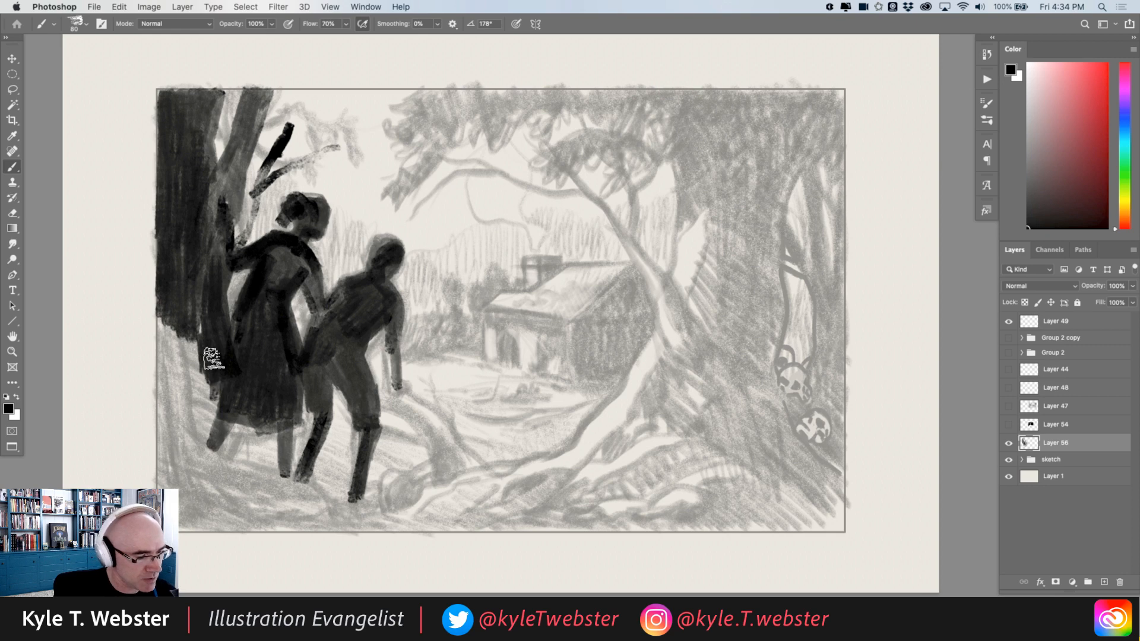
{"action": "mouse_move", "coordinate": [208, 368]}
{"action": "left_mouse_down"}
{"action": "mouse_move", "coordinate": [189, 387]}
{"action": "mouse_move", "coordinate": [162, 379]}
{"action": "mouse_move", "coordinate": [161, 369]}
{"action": "mouse_move", "coordinate": [203, 389]}
{"action": "mouse_move", "coordinate": [198, 436]}
{"action": "left_mouse_up"}
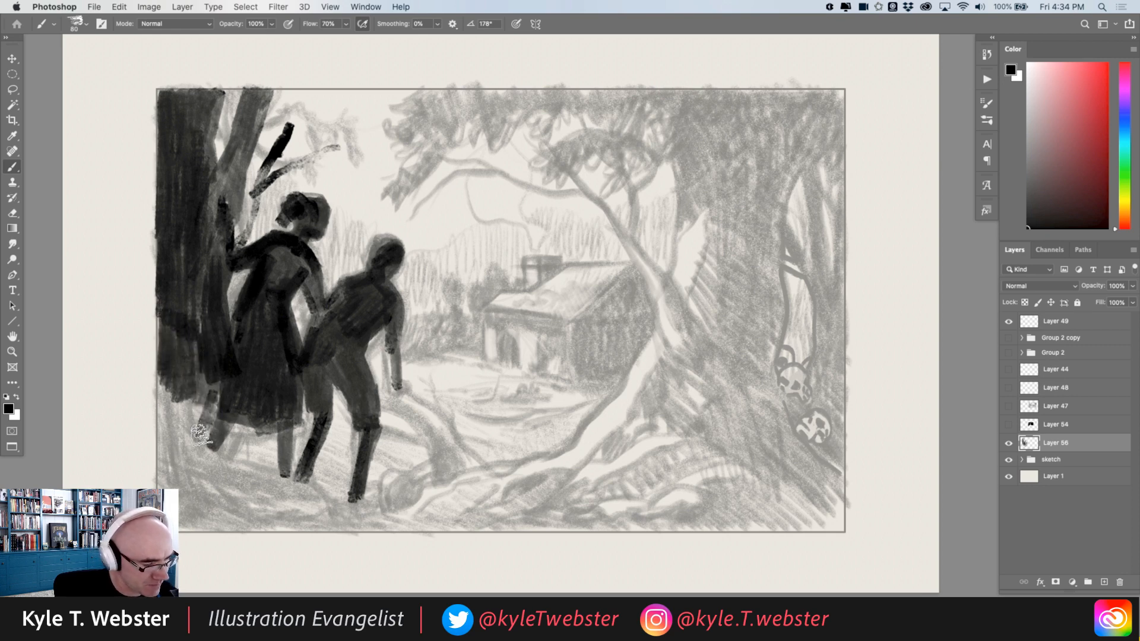
{"action": "mouse_move", "coordinate": [212, 395]}
{"action": "left_mouse_down"}
{"action": "mouse_move", "coordinate": [184, 387]}
{"action": "mouse_move", "coordinate": [166, 359]}
{"action": "left_mouse_up"}
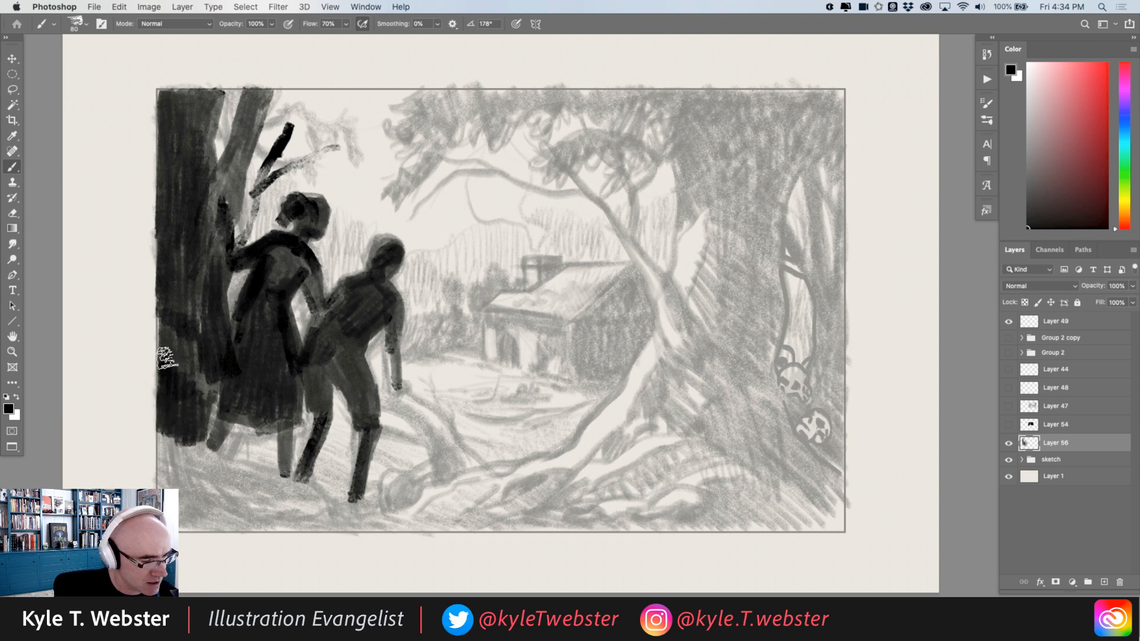
Sample a dark grey from the woman's leg and brush it over the back edge and lower part of her skirt.
{"action": "left_click", "coordinate": [226, 434], "text": "alt"}
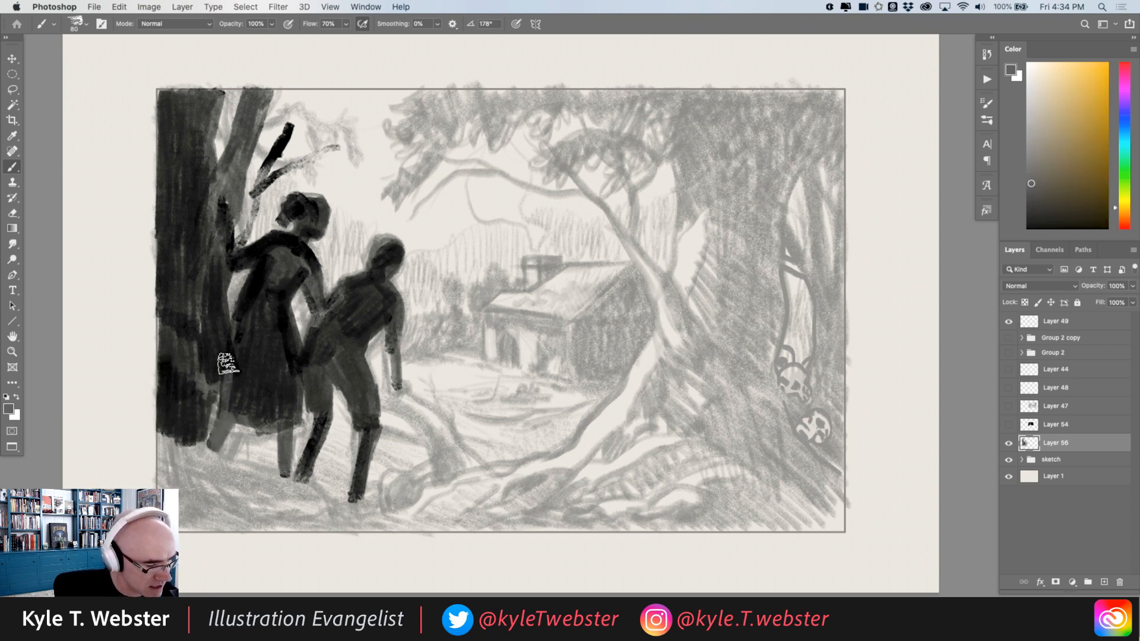
{"action": "left_click_drag", "start_coordinate": [231, 336], "coordinate": [222, 399]}
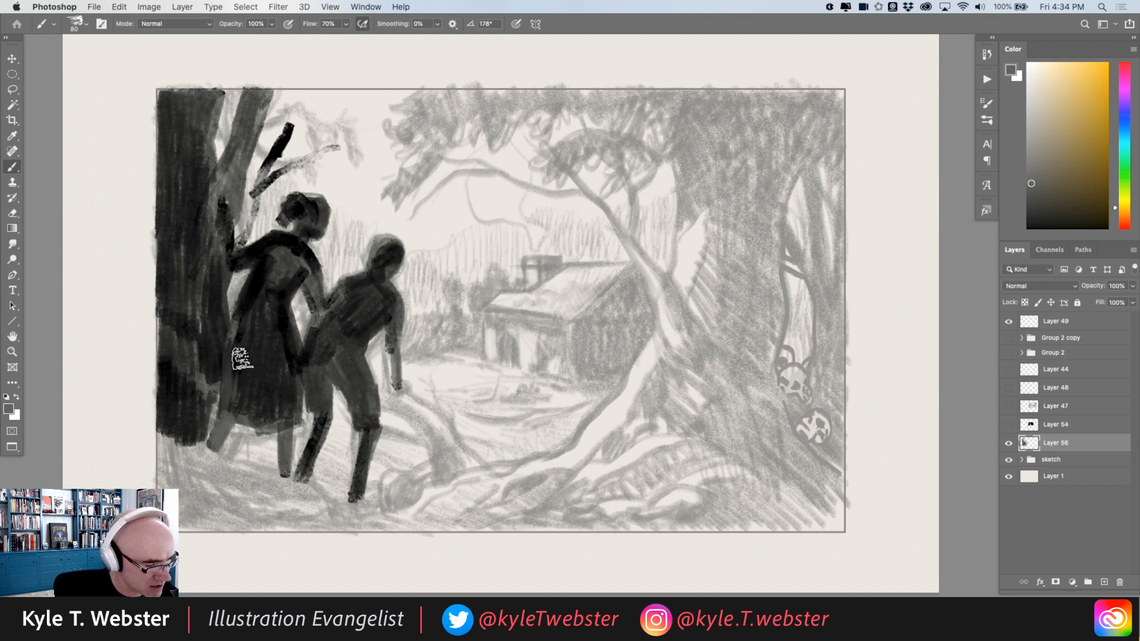
{"action": "mouse_move", "coordinate": [243, 359]}
{"action": "left_mouse_down"}
{"action": "mouse_move", "coordinate": [241, 397]}
{"action": "mouse_move", "coordinate": [256, 357]}
{"action": "mouse_move", "coordinate": [257, 420]}
{"action": "left_mouse_up"}
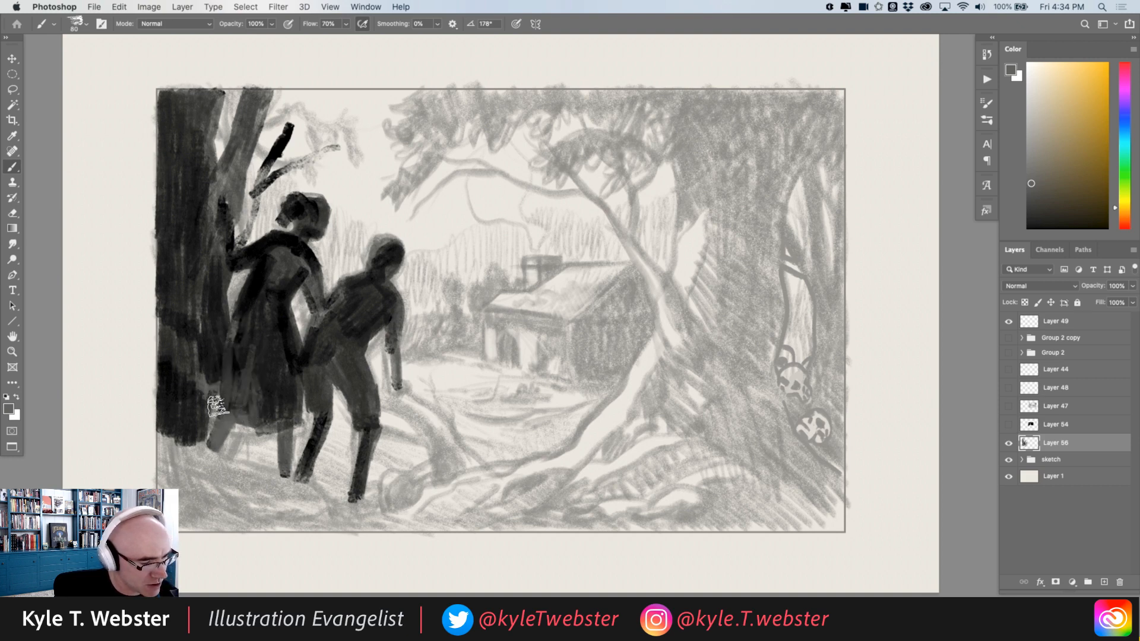
Reset the colours to black, darken the base of the large trunk, and paint the sloping ground beneath both figures.
{"action": "left_click", "coordinate": [7, 397]}
{"action": "mouse_move", "coordinate": [199, 425]}
{"action": "left_mouse_down"}
{"action": "mouse_move", "coordinate": [189, 331]}
{"action": "mouse_move", "coordinate": [194, 399]}
{"action": "mouse_move", "coordinate": [210, 395]}
{"action": "mouse_move", "coordinate": [192, 366]}
{"action": "left_mouse_up"}
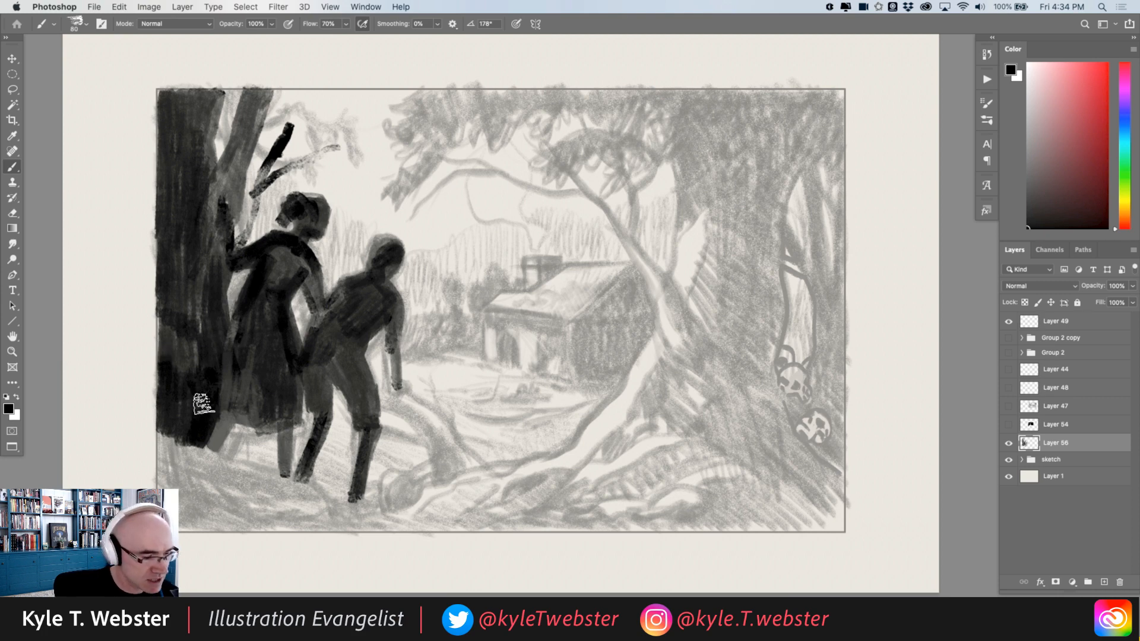
{"action": "mouse_move", "coordinate": [173, 457]}
{"action": "left_mouse_down"}
{"action": "mouse_move", "coordinate": [179, 445]}
{"action": "mouse_move", "coordinate": [157, 440]}
{"action": "mouse_move", "coordinate": [202, 466]}
{"action": "mouse_move", "coordinate": [211, 457]}
{"action": "mouse_move", "coordinate": [380, 512]}
{"action": "mouse_move", "coordinate": [285, 515]}
{"action": "mouse_move", "coordinate": [252, 480]}
{"action": "mouse_move", "coordinate": [209, 489]}
{"action": "left_mouse_up"}
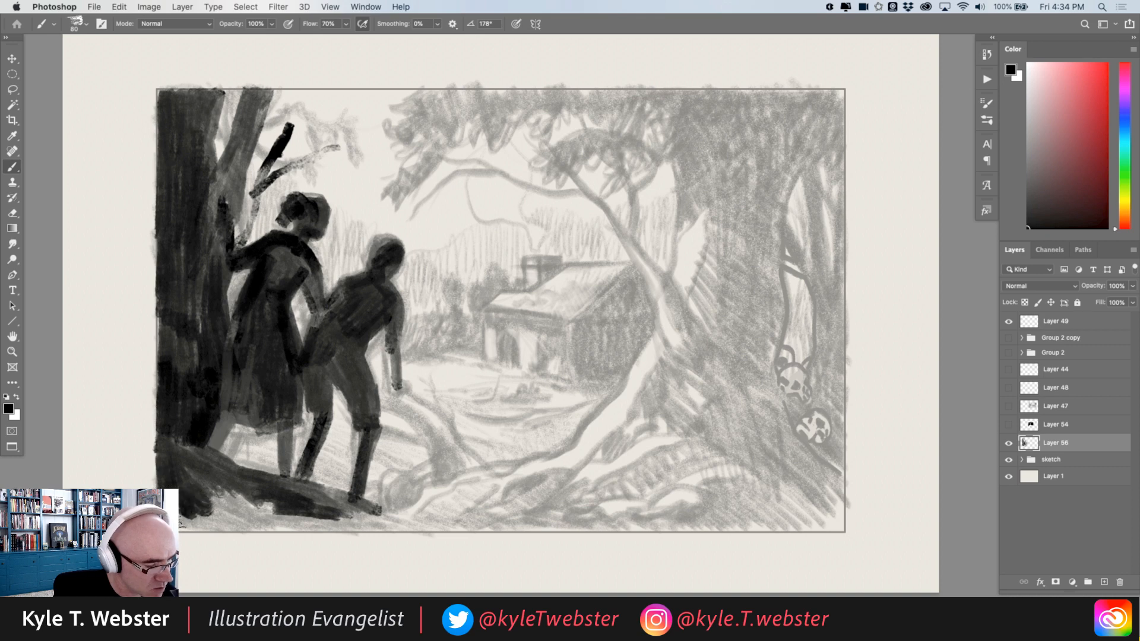
{"action": "mouse_move", "coordinate": [223, 510]}
{"action": "left_mouse_down"}
{"action": "mouse_move", "coordinate": [261, 493]}
{"action": "mouse_move", "coordinate": [214, 501]}
{"action": "mouse_move", "coordinate": [205, 525]}
{"action": "mouse_move", "coordinate": [374, 511]}
{"action": "mouse_move", "coordinate": [336, 516]}
{"action": "mouse_move", "coordinate": [425, 522]}
{"action": "left_mouse_up"}
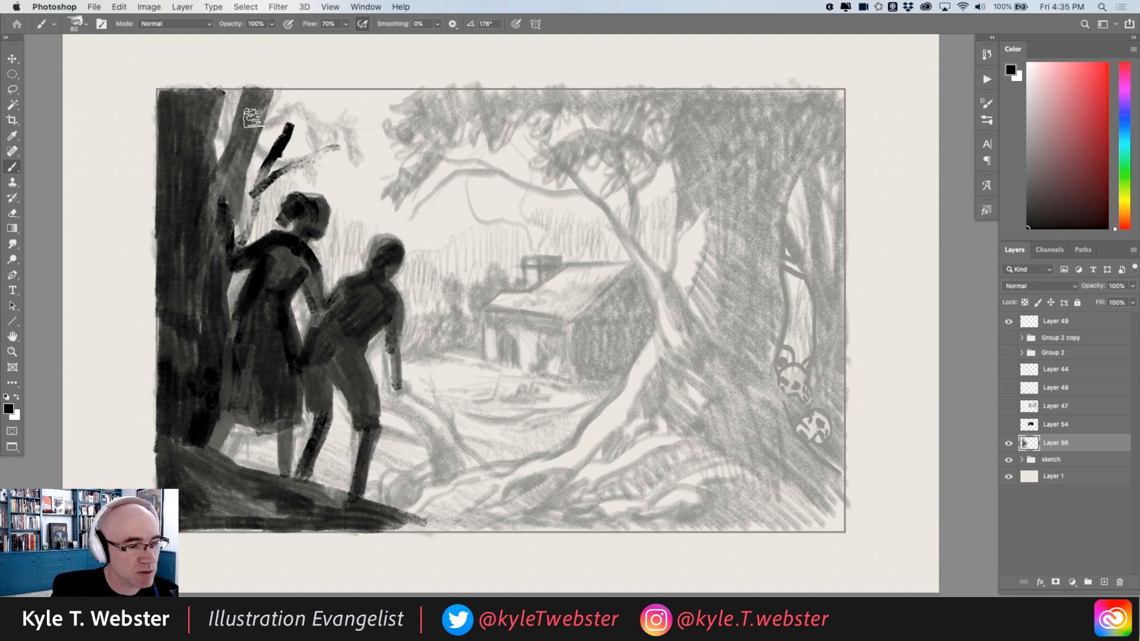
Add and extend bare branches above the woman in black, and check the silhouettes with the sketch group temporarily hidden.
{"action": "left_click_drag", "start_coordinate": [291, 95], "coordinate": [261, 122]}
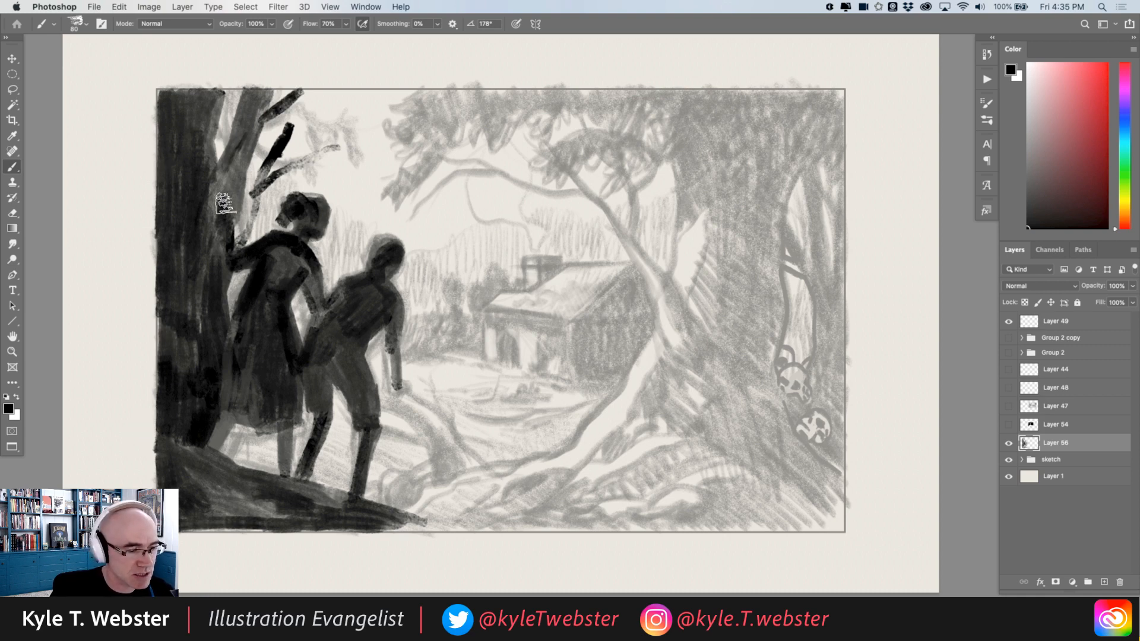
{"action": "left_click_drag", "start_coordinate": [327, 148], "coordinate": [353, 145]}
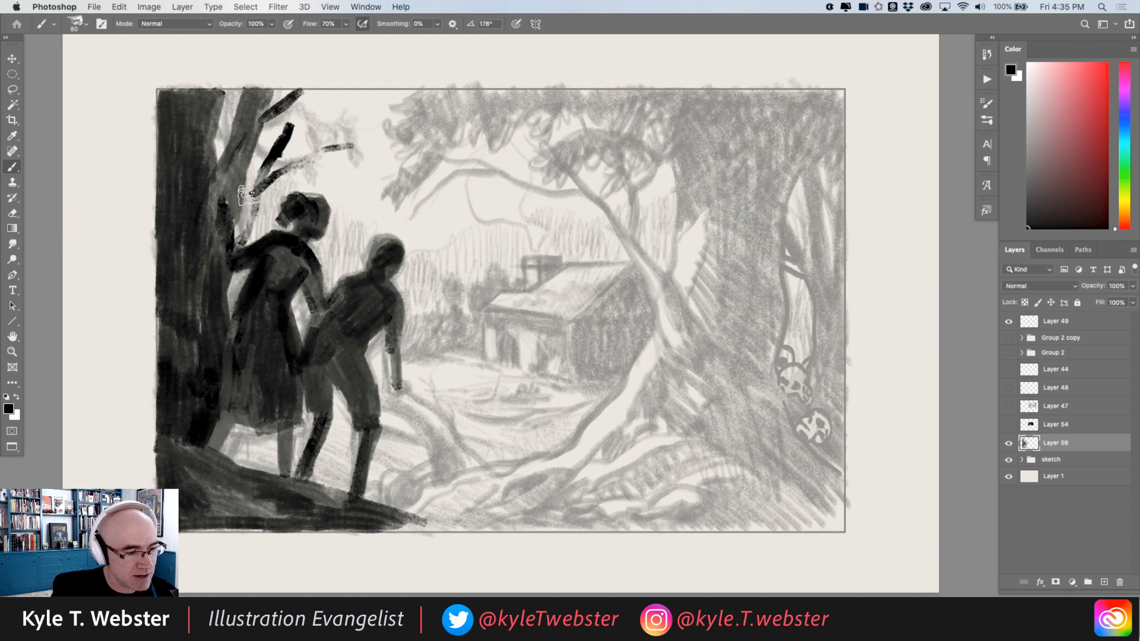
{"action": "left_click_drag", "start_coordinate": [258, 185], "coordinate": [241, 237]}
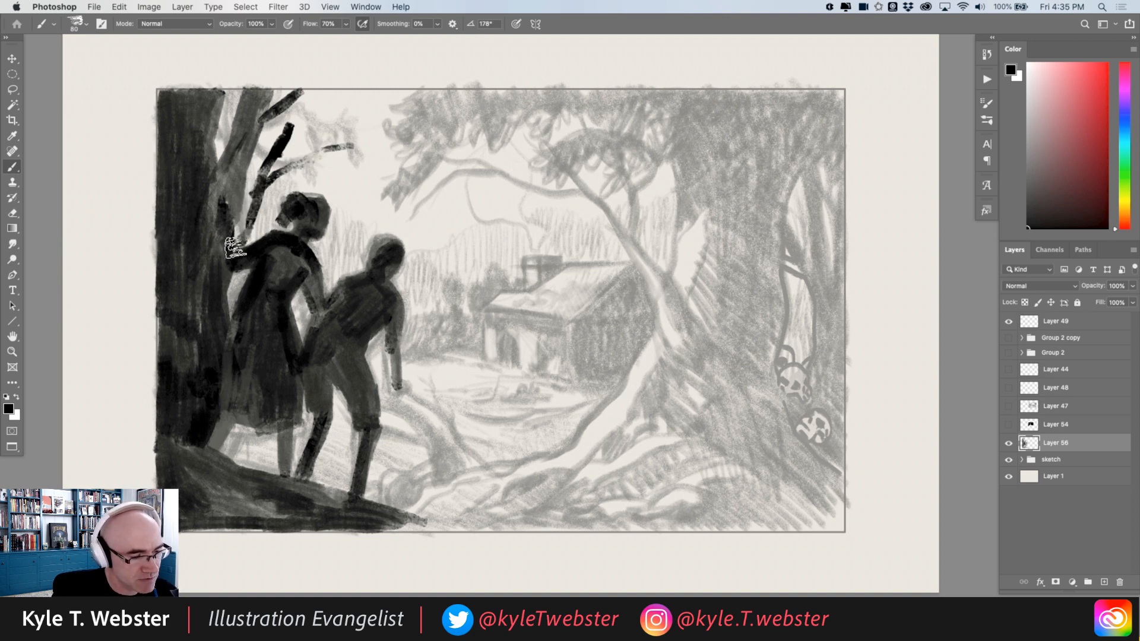
{"action": "left_click_drag", "start_coordinate": [350, 350], "coordinate": [345, 324]}
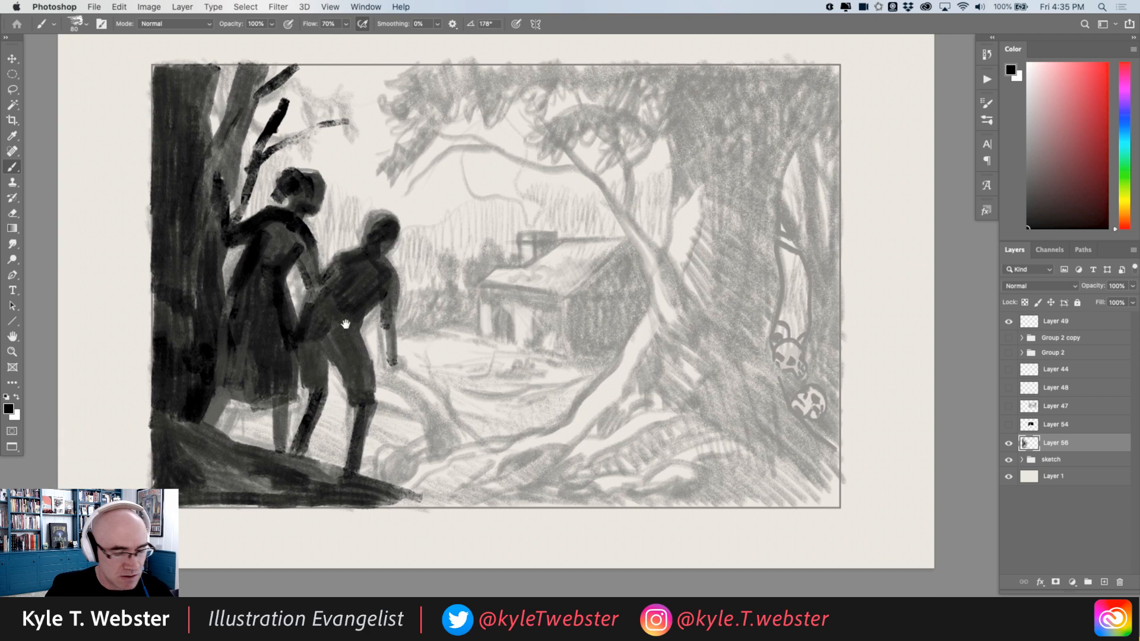
{"action": "left_click", "coordinate": [1008, 460]}
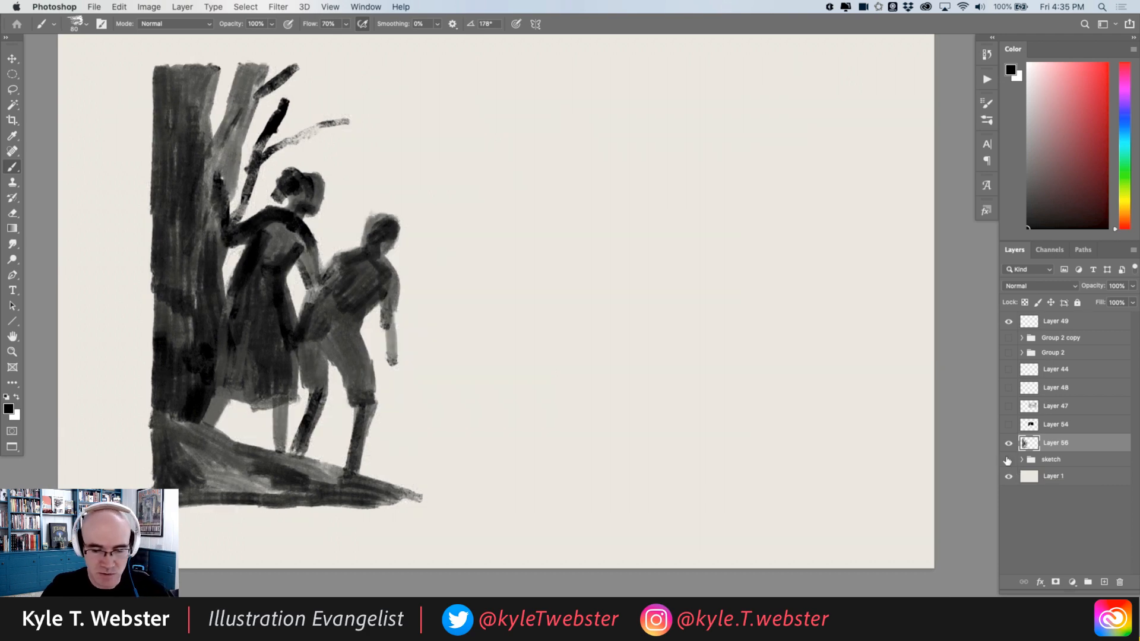
{"action": "left_click", "coordinate": [1008, 459]}
{"action": "left_click_drag", "start_coordinate": [468, 409], "coordinate": [457, 424]}
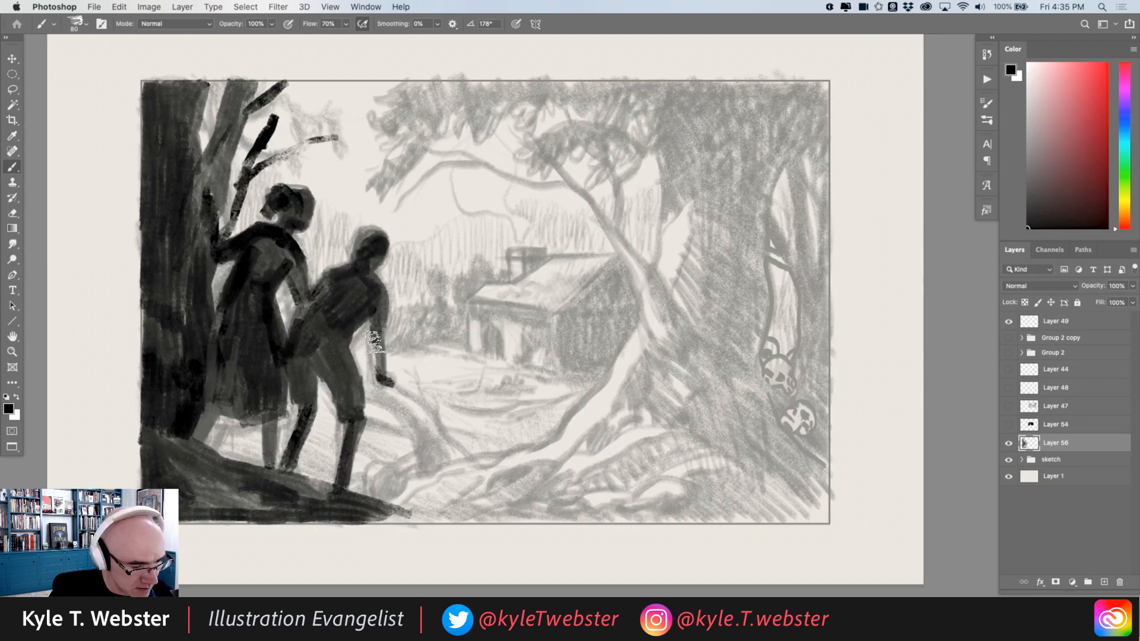
Strengthen the bending figure's hanging arm and paint the arched root under the hand down to the foreground in black.
{"action": "left_click_drag", "start_coordinate": [377, 324], "coordinate": [381, 303]}
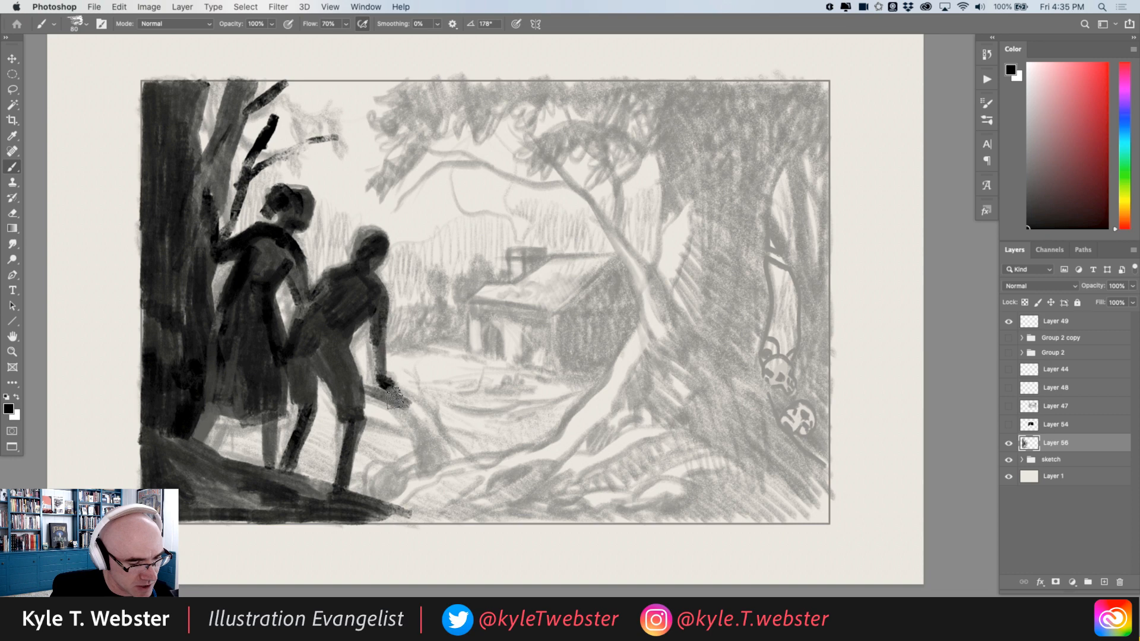
{"action": "left_click_drag", "start_coordinate": [423, 423], "coordinate": [428, 433]}
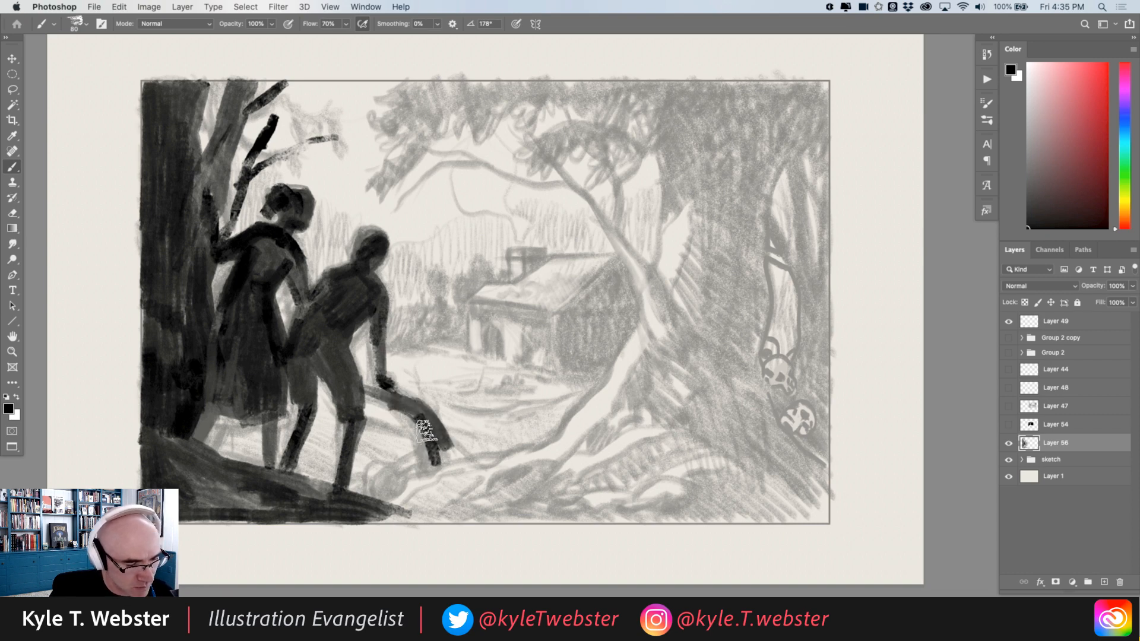
{"action": "left_click_drag", "start_coordinate": [425, 431], "coordinate": [444, 454]}
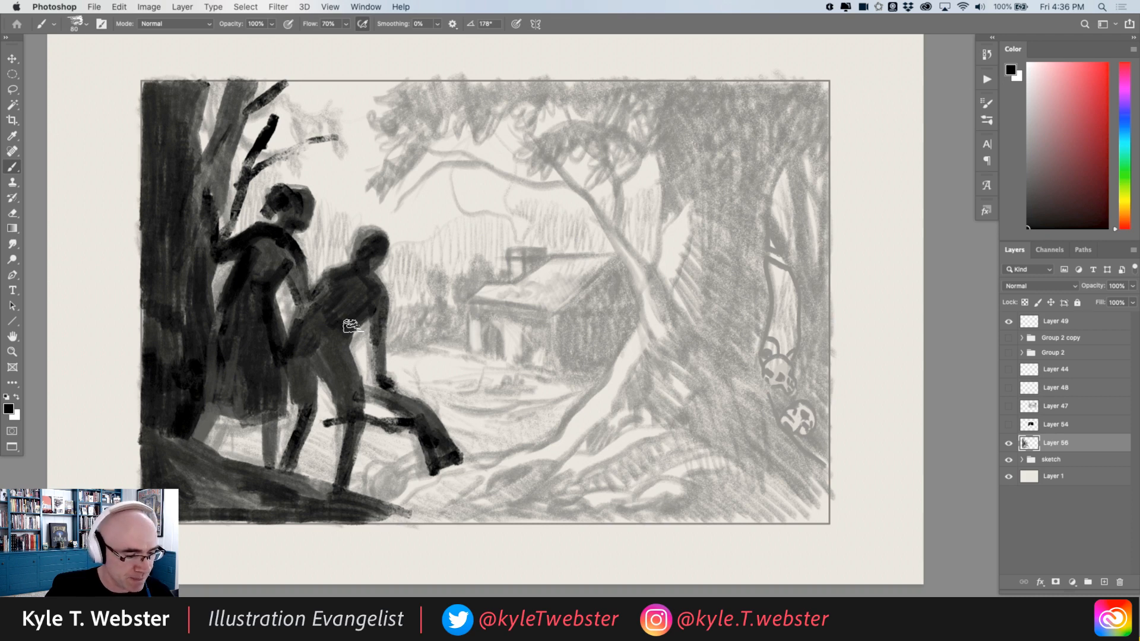
{"action": "mouse_move", "coordinate": [440, 460]}
{"action": "left_mouse_down"}
{"action": "mouse_move", "coordinate": [482, 466]}
{"action": "mouse_move", "coordinate": [447, 484]}
{"action": "mouse_move", "coordinate": [430, 458]}
{"action": "mouse_move", "coordinate": [431, 484]}
{"action": "mouse_move", "coordinate": [405, 494]}
{"action": "mouse_move", "coordinate": [472, 492]}
{"action": "mouse_move", "coordinate": [452, 503]}
{"action": "mouse_move", "coordinate": [557, 476]}
{"action": "mouse_move", "coordinate": [471, 500]}
{"action": "mouse_move", "coordinate": [492, 506]}
{"action": "mouse_move", "coordinate": [419, 508]}
{"action": "left_mouse_up"}
Enlarge the brush to 175 and paint the ground between the bending figure's feet and the arched root with sampled greys.
{"action": "key", "text": "bracketright"}
{"action": "key", "text": "bracketright"}
{"action": "key", "text": "bracketright"}
{"action": "key", "text": "bracketright"}
{"action": "key", "text": "bracketright"}
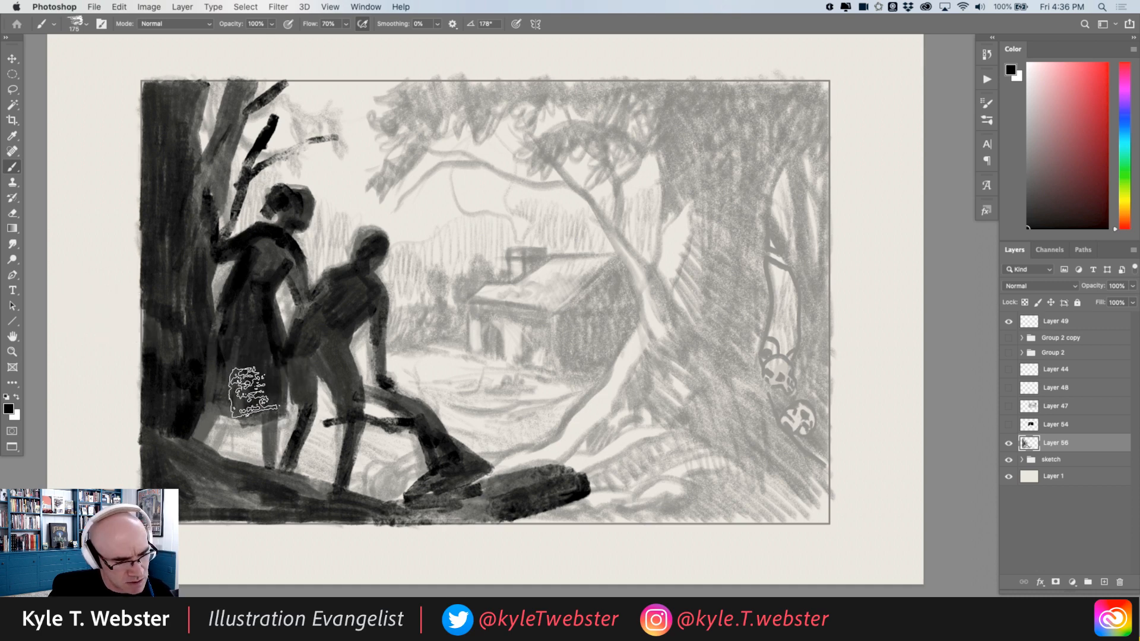
{"action": "left_click", "coordinate": [382, 479], "text": "alt"}
{"action": "left_click_drag", "start_coordinate": [392, 484], "coordinate": [496, 505]}
{"action": "mouse_move", "coordinate": [432, 488]}
{"action": "left_mouse_down"}
{"action": "mouse_move", "coordinate": [315, 460]}
{"action": "mouse_move", "coordinate": [422, 475]}
{"action": "mouse_move", "coordinate": [325, 435]}
{"action": "mouse_move", "coordinate": [366, 490]}
{"action": "mouse_move", "coordinate": [393, 426]}
{"action": "mouse_move", "coordinate": [466, 492]}
{"action": "mouse_move", "coordinate": [418, 494]}
{"action": "mouse_move", "coordinate": [430, 481]}
{"action": "mouse_move", "coordinate": [373, 486]}
{"action": "mouse_move", "coordinate": [451, 461]}
{"action": "mouse_move", "coordinate": [436, 482]}
{"action": "mouse_move", "coordinate": [375, 491]}
{"action": "mouse_move", "coordinate": [499, 475]}
{"action": "left_mouse_up"}
{"action": "left_click", "coordinate": [500, 503], "text": "alt"}
{"action": "left_click", "coordinate": [450, 463], "text": "alt"}
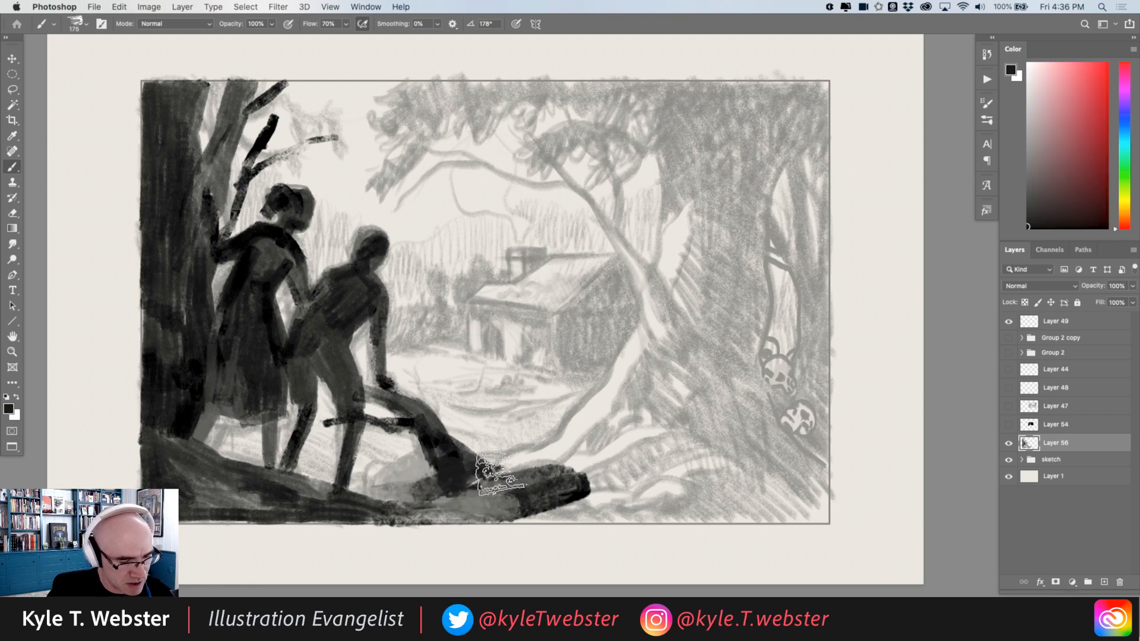
Reset the colours to black, block in the foreground rocks to the frame's right edge, and fill gaps with the brush at 100.
{"action": "left_click", "coordinate": [6, 396]}
{"action": "mouse_move", "coordinate": [575, 486]}
{"action": "left_mouse_down"}
{"action": "mouse_move", "coordinate": [668, 452]}
{"action": "mouse_move", "coordinate": [657, 461]}
{"action": "mouse_move", "coordinate": [701, 470]}
{"action": "mouse_move", "coordinate": [689, 497]}
{"action": "mouse_move", "coordinate": [725, 481]}
{"action": "mouse_move", "coordinate": [680, 492]}
{"action": "mouse_move", "coordinate": [716, 485]}
{"action": "mouse_move", "coordinate": [652, 474]}
{"action": "mouse_move", "coordinate": [644, 499]}
{"action": "mouse_move", "coordinate": [678, 465]}
{"action": "mouse_move", "coordinate": [585, 497]}
{"action": "mouse_move", "coordinate": [618, 507]}
{"action": "mouse_move", "coordinate": [521, 517]}
{"action": "mouse_move", "coordinate": [671, 508]}
{"action": "mouse_move", "coordinate": [644, 491]}
{"action": "mouse_move", "coordinate": [733, 508]}
{"action": "mouse_move", "coordinate": [704, 513]}
{"action": "mouse_move", "coordinate": [790, 486]}
{"action": "mouse_move", "coordinate": [811, 507]}
{"action": "mouse_move", "coordinate": [783, 503]}
{"action": "left_mouse_up"}
{"action": "key", "text": "bracketleft"}
{"action": "key", "text": "bracketleft"}
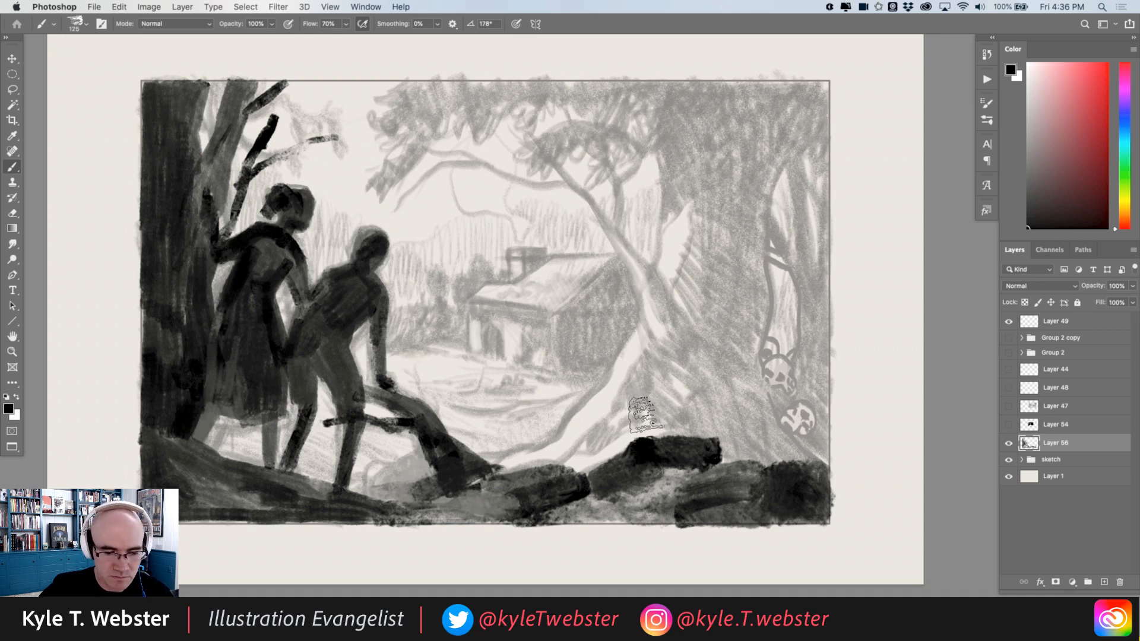
{"action": "left_click_drag", "start_coordinate": [665, 508], "coordinate": [614, 516]}
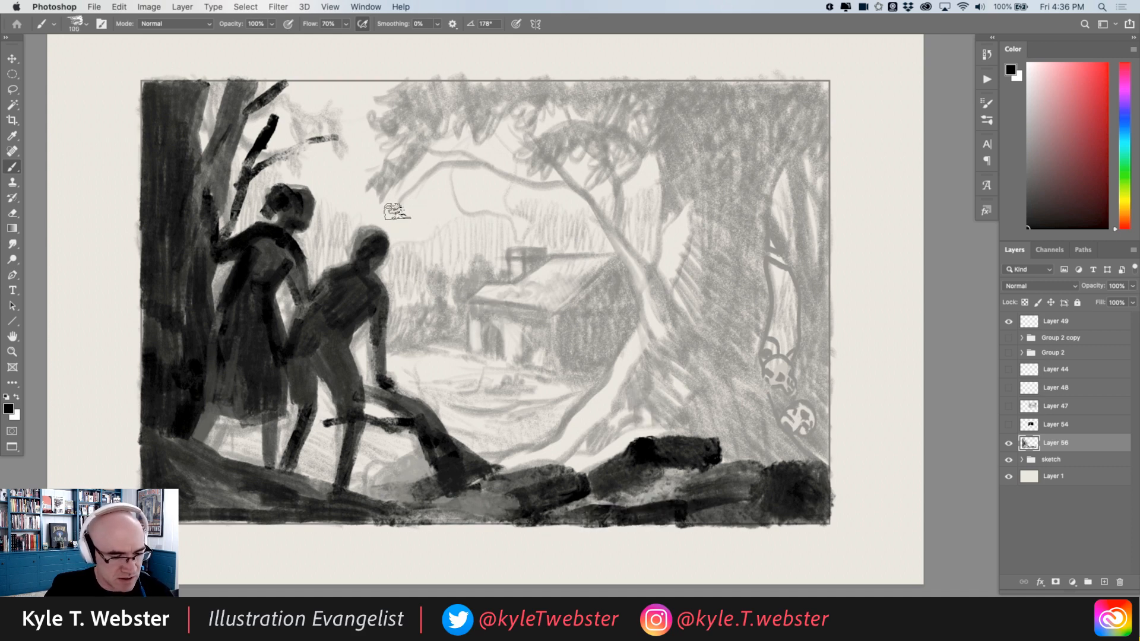
Paint the roots spreading above the foreground rocks in black and add lighter ground tones behind them and the figures' legs.
{"action": "mouse_move", "coordinate": [628, 441]}
{"action": "left_mouse_down"}
{"action": "mouse_move", "coordinate": [701, 436]}
{"action": "mouse_move", "coordinate": [646, 422]}
{"action": "mouse_move", "coordinate": [516, 466]}
{"action": "mouse_move", "coordinate": [616, 434]}
{"action": "mouse_move", "coordinate": [611, 467]}
{"action": "mouse_move", "coordinate": [617, 459]}
{"action": "mouse_move", "coordinate": [609, 435]}
{"action": "mouse_move", "coordinate": [563, 450]}
{"action": "mouse_move", "coordinate": [576, 431]}
{"action": "mouse_move", "coordinate": [561, 425]}
{"action": "mouse_move", "coordinate": [481, 466]}
{"action": "left_mouse_up"}
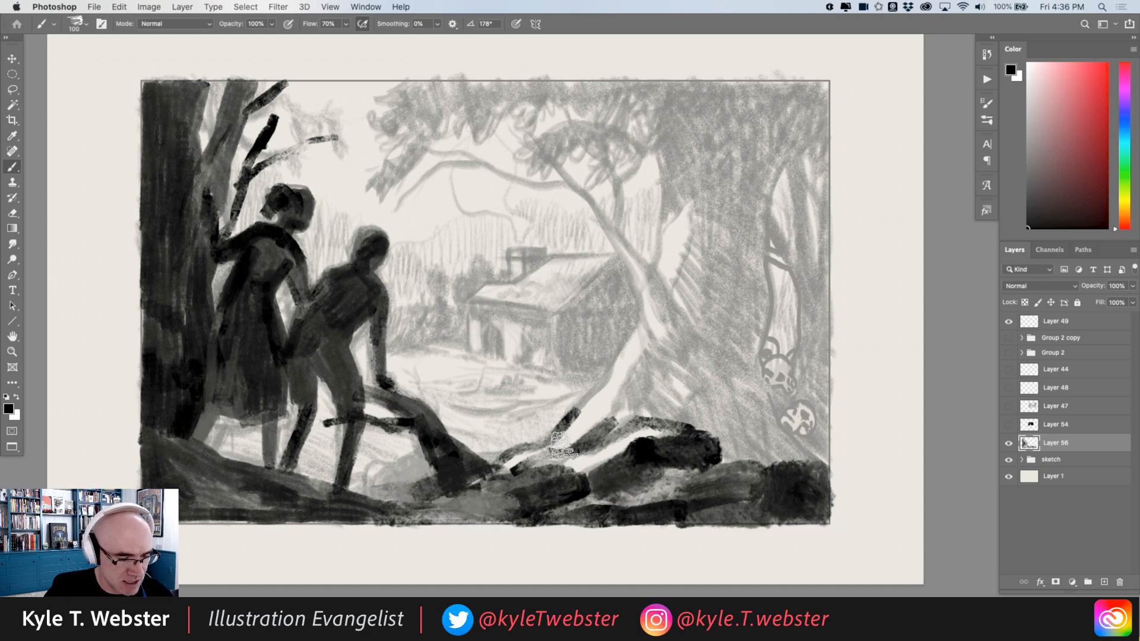
{"action": "mouse_move", "coordinate": [465, 432]}
{"action": "left_mouse_down"}
{"action": "mouse_move", "coordinate": [520, 423]}
{"action": "mouse_move", "coordinate": [501, 442]}
{"action": "mouse_move", "coordinate": [475, 438]}
{"action": "left_mouse_up"}
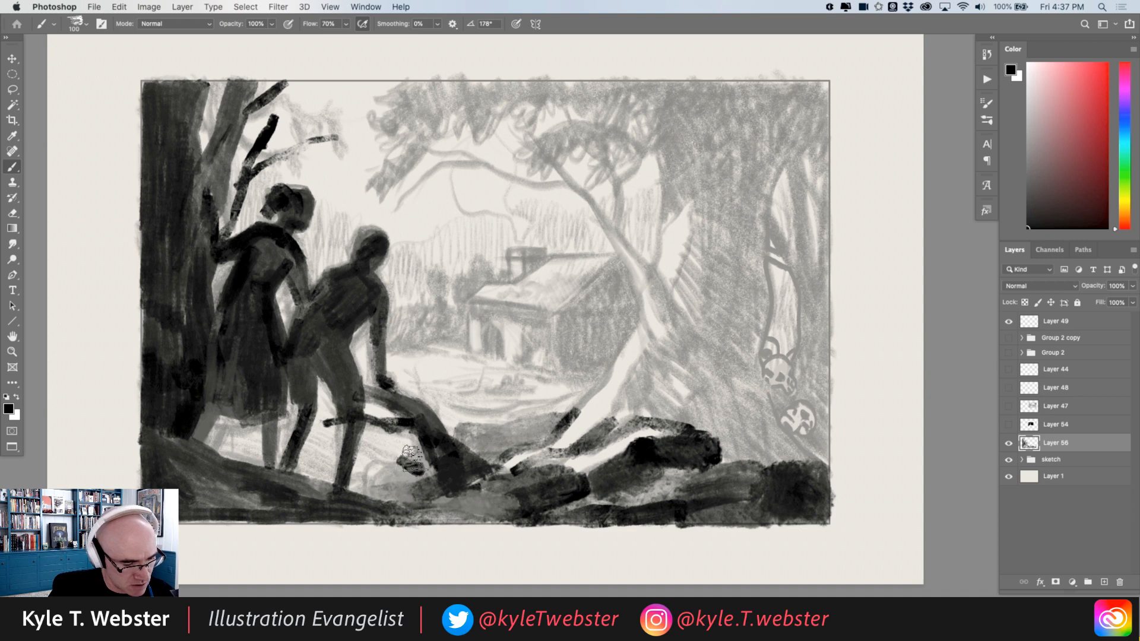
{"action": "mouse_move", "coordinate": [402, 456]}
{"action": "left_mouse_down"}
{"action": "mouse_move", "coordinate": [372, 477]}
{"action": "mouse_move", "coordinate": [404, 475]}
{"action": "mouse_move", "coordinate": [383, 488]}
{"action": "mouse_move", "coordinate": [368, 460]}
{"action": "mouse_move", "coordinate": [347, 482]}
{"action": "mouse_move", "coordinate": [317, 459]}
{"action": "mouse_move", "coordinate": [331, 469]}
{"action": "mouse_move", "coordinate": [311, 471]}
{"action": "mouse_move", "coordinate": [307, 459]}
{"action": "mouse_move", "coordinate": [336, 453]}
{"action": "mouse_move", "coordinate": [319, 447]}
{"action": "mouse_move", "coordinate": [364, 461]}
{"action": "mouse_move", "coordinate": [377, 447]}
{"action": "mouse_move", "coordinate": [354, 441]}
{"action": "mouse_move", "coordinate": [273, 465]}
{"action": "mouse_move", "coordinate": [270, 453]}
{"action": "mouse_move", "coordinate": [249, 454]}
{"action": "mouse_move", "coordinate": [258, 447]}
{"action": "mouse_move", "coordinate": [216, 447]}
{"action": "mouse_move", "coordinate": [255, 441]}
{"action": "mouse_move", "coordinate": [199, 436]}
{"action": "mouse_move", "coordinate": [191, 387]}
{"action": "left_mouse_up"}
Hide the sketch group and fill in the gaps among the roots and rocks with black to form a solid mound.
{"action": "left_click", "coordinate": [1009, 460]}
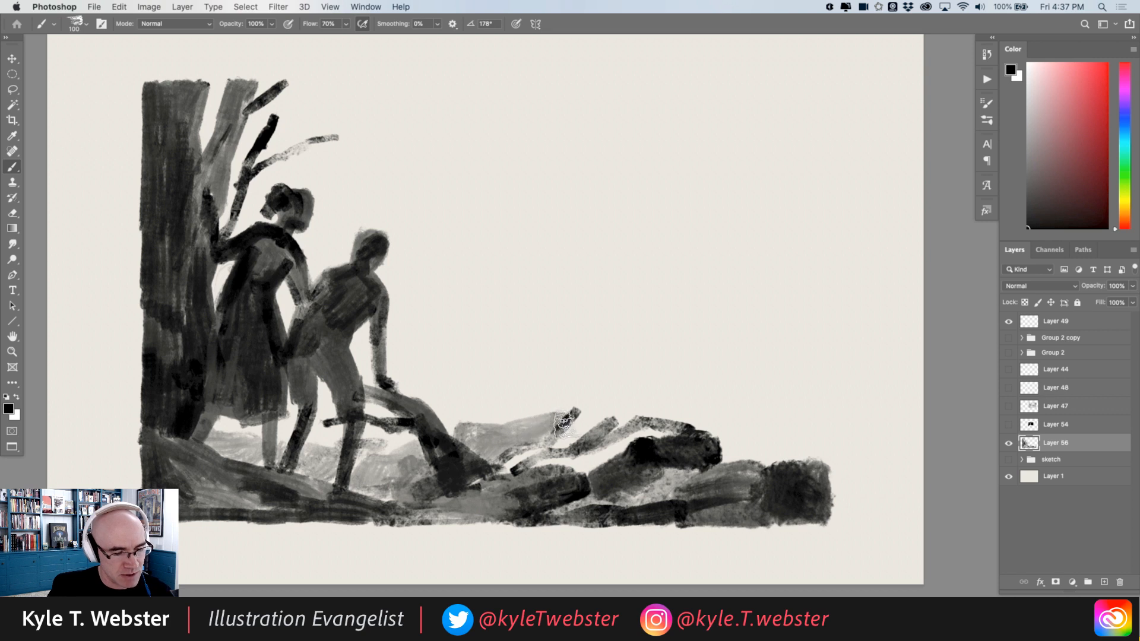
{"action": "left_click_drag", "start_coordinate": [563, 423], "coordinate": [545, 440]}
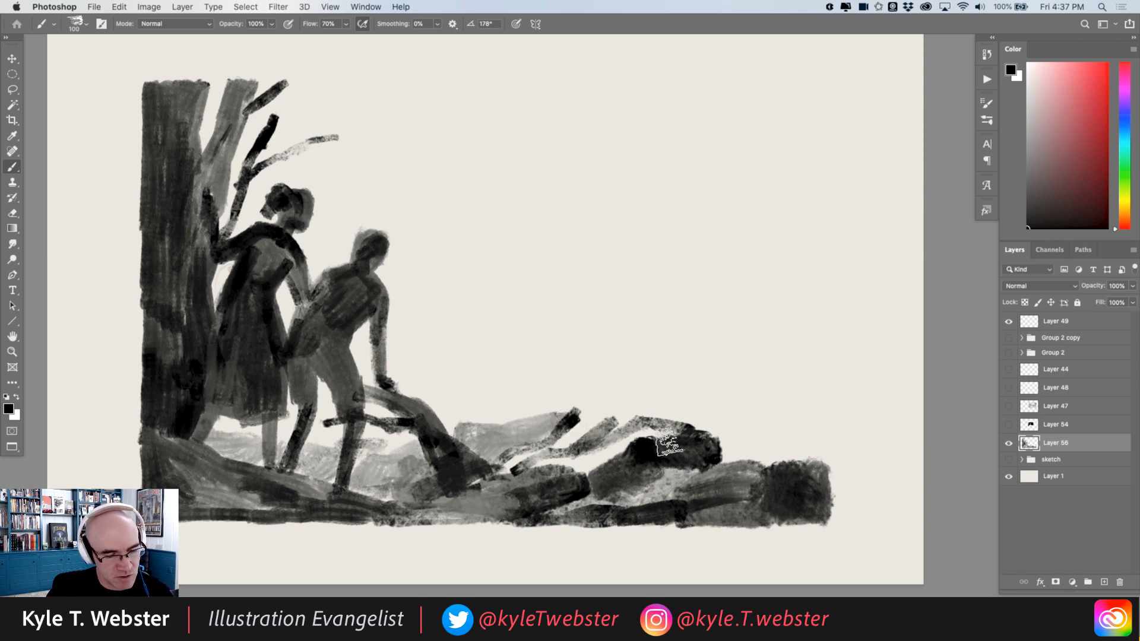
{"action": "mouse_move", "coordinate": [671, 442]}
{"action": "left_mouse_down"}
{"action": "mouse_move", "coordinate": [642, 442]}
{"action": "mouse_move", "coordinate": [627, 460]}
{"action": "mouse_move", "coordinate": [617, 444]}
{"action": "mouse_move", "coordinate": [582, 482]}
{"action": "mouse_move", "coordinate": [590, 451]}
{"action": "mouse_move", "coordinate": [508, 480]}
{"action": "mouse_move", "coordinate": [604, 431]}
{"action": "mouse_move", "coordinate": [505, 458]}
{"action": "left_mouse_up"}
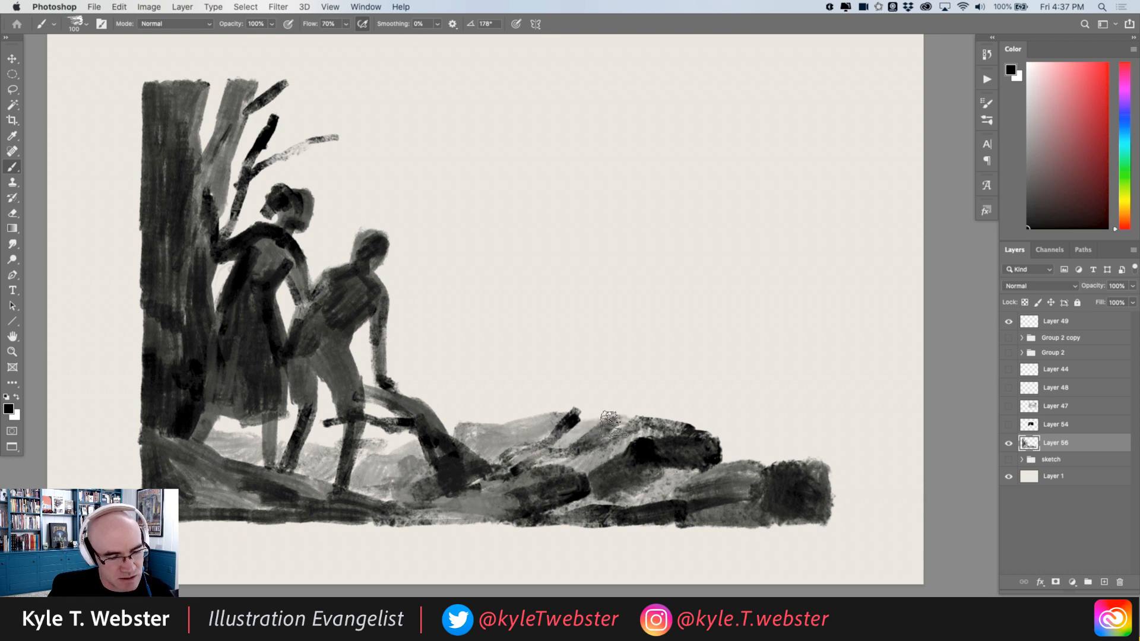
{"action": "mouse_move", "coordinate": [610, 423]}
{"action": "left_mouse_down"}
{"action": "mouse_move", "coordinate": [553, 436]}
{"action": "mouse_move", "coordinate": [636, 422]}
{"action": "left_mouse_up"}
{"action": "mouse_move", "coordinate": [531, 448]}
{"action": "left_mouse_down"}
{"action": "mouse_move", "coordinate": [469, 470]}
{"action": "mouse_move", "coordinate": [682, 452]}
{"action": "mouse_move", "coordinate": [601, 452]}
{"action": "mouse_move", "coordinate": [562, 485]}
{"action": "mouse_move", "coordinate": [507, 477]}
{"action": "mouse_move", "coordinate": [554, 431]}
{"action": "mouse_move", "coordinate": [581, 449]}
{"action": "mouse_move", "coordinate": [649, 428]}
{"action": "mouse_move", "coordinate": [612, 431]}
{"action": "mouse_move", "coordinate": [626, 424]}
{"action": "mouse_move", "coordinate": [580, 402]}
{"action": "mouse_move", "coordinate": [566, 423]}
{"action": "mouse_move", "coordinate": [609, 416]}
{"action": "mouse_move", "coordinate": [463, 468]}
{"action": "mouse_move", "coordinate": [395, 426]}
{"action": "mouse_move", "coordinate": [484, 466]}
{"action": "mouse_move", "coordinate": [391, 395]}
{"action": "mouse_move", "coordinate": [352, 387]}
{"action": "left_mouse_up"}
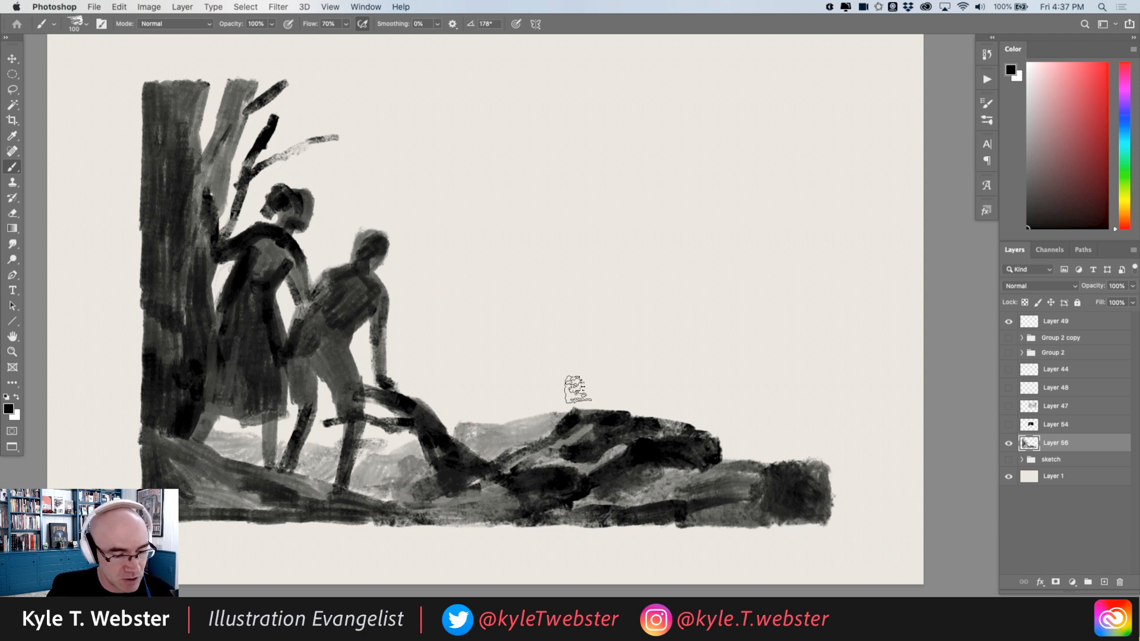
{"action": "left_click_drag", "start_coordinate": [679, 423], "coordinate": [720, 422]}
Show the sketch group and paint the leaning tree's base in black, shading its cottage-facing side and root with sampled grey.
{"action": "left_click", "coordinate": [1009, 425]}
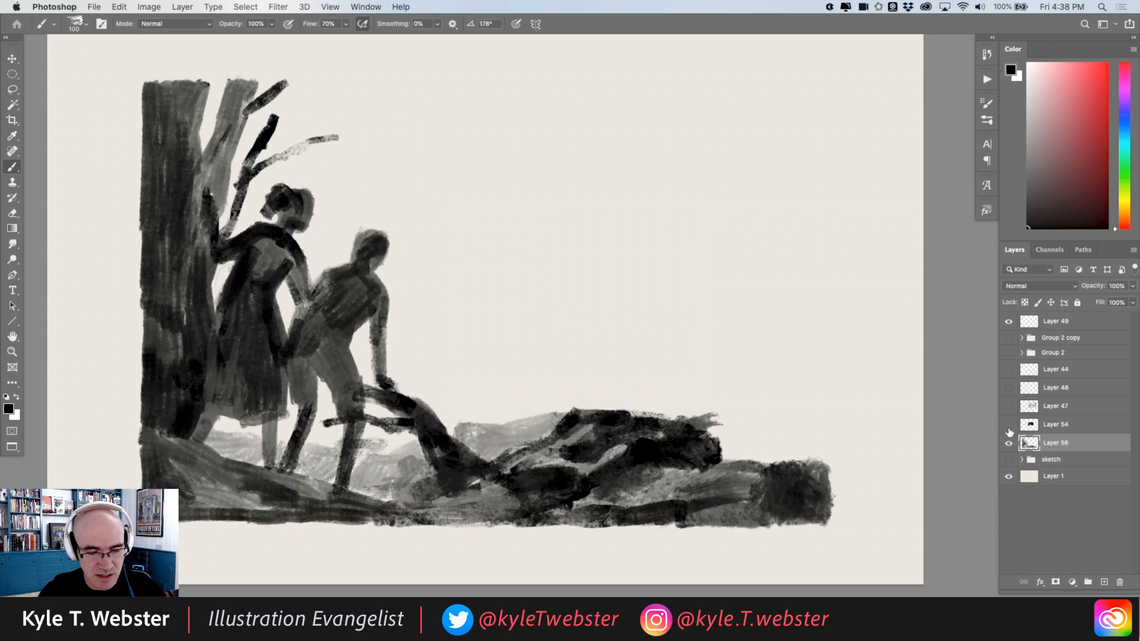
{"action": "left_click", "coordinate": [1009, 460]}
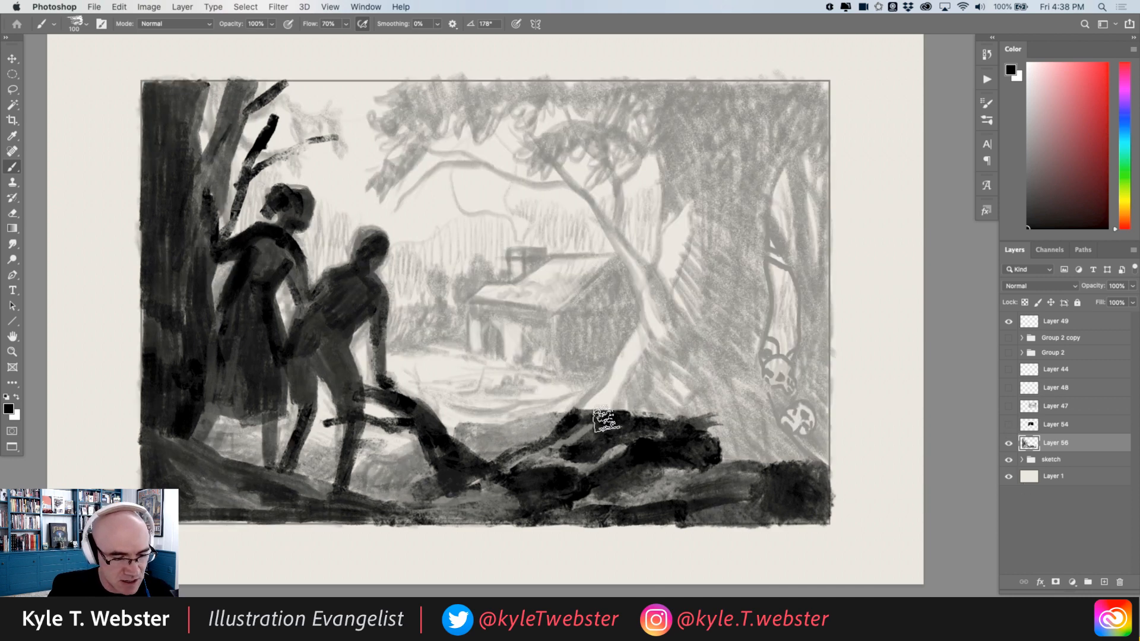
{"action": "left_click_drag", "start_coordinate": [598, 415], "coordinate": [656, 348]}
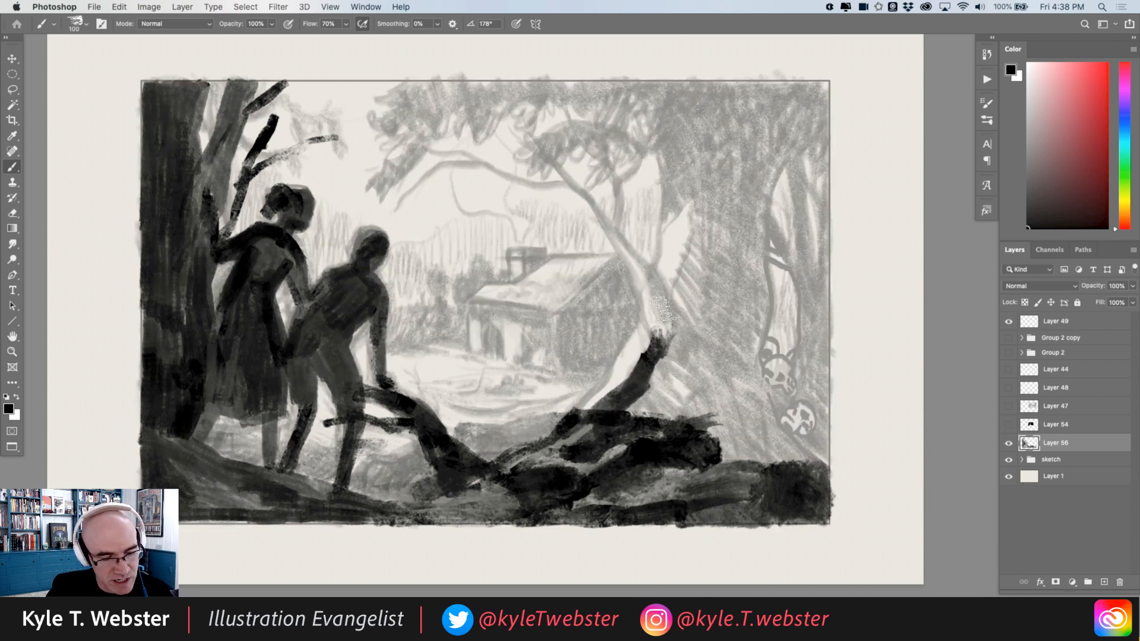
{"action": "mouse_move", "coordinate": [662, 309]}
{"action": "left_mouse_down"}
{"action": "mouse_move", "coordinate": [684, 362]}
{"action": "mouse_move", "coordinate": [649, 383]}
{"action": "mouse_move", "coordinate": [660, 407]}
{"action": "mouse_move", "coordinate": [622, 419]}
{"action": "left_mouse_up"}
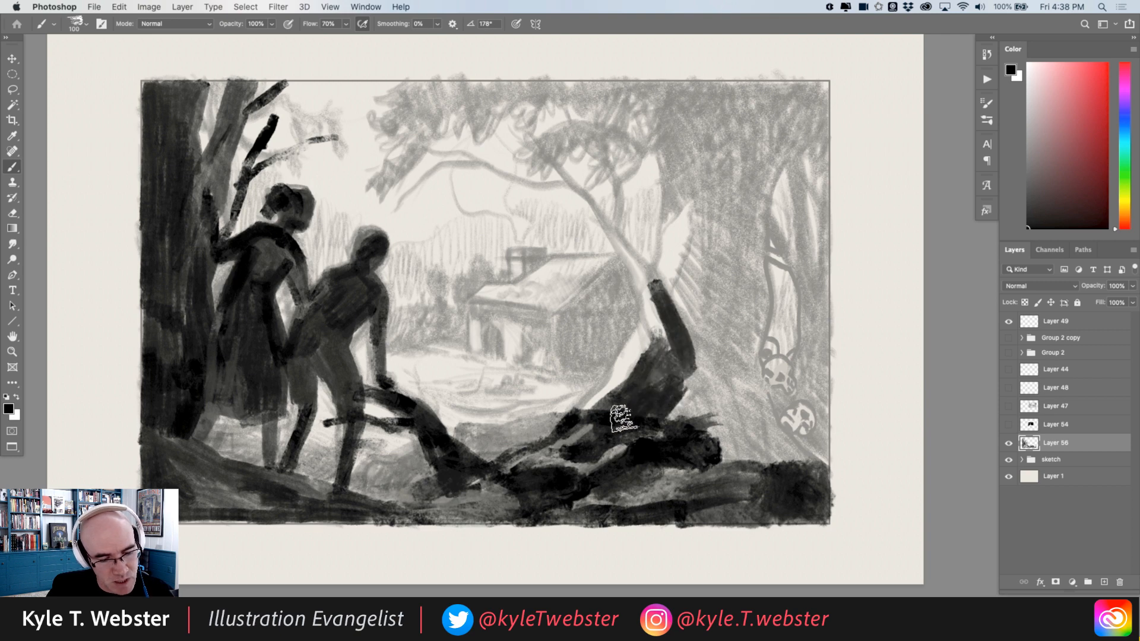
{"action": "left_click", "coordinate": [663, 343], "text": "alt"}
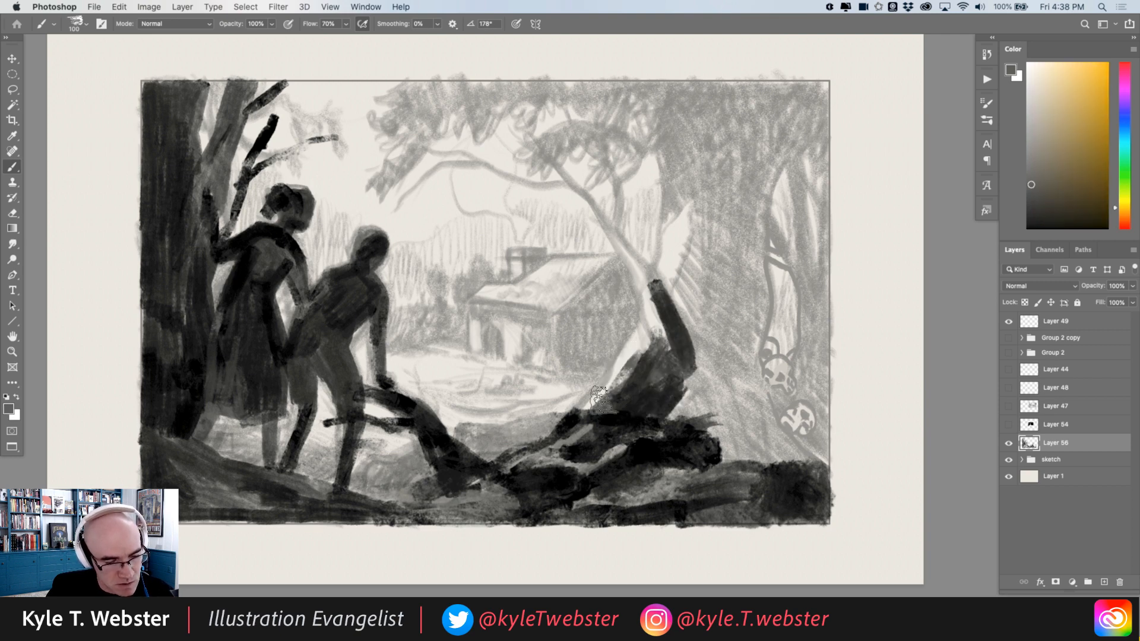
{"action": "left_click_drag", "start_coordinate": [639, 334], "coordinate": [613, 398]}
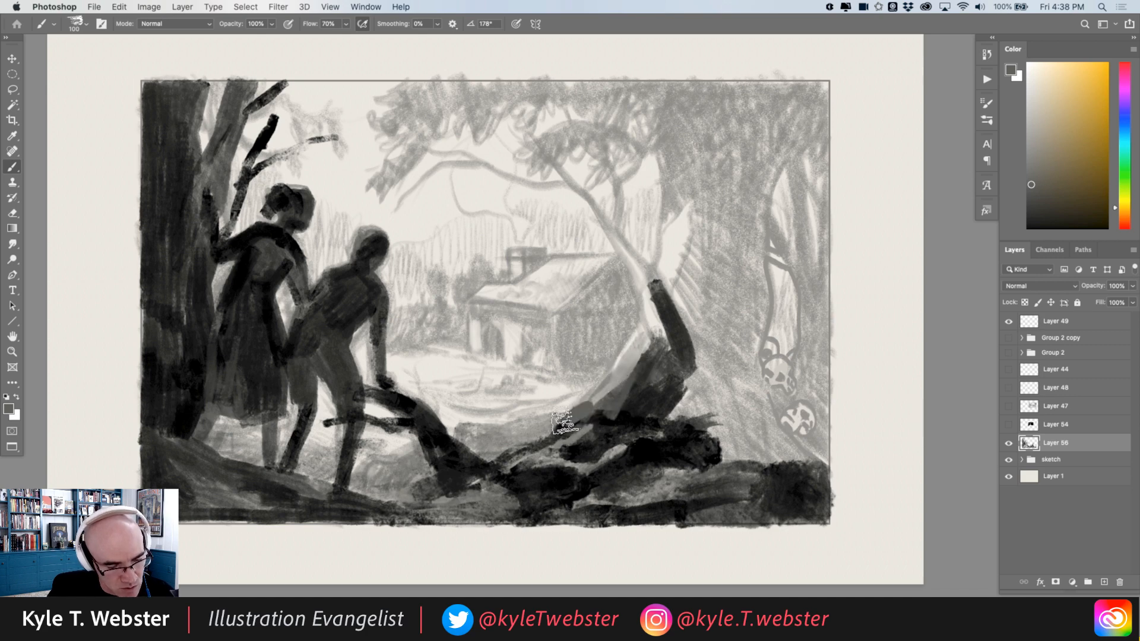
{"action": "mouse_move", "coordinate": [598, 398]}
{"action": "left_mouse_down"}
{"action": "mouse_move", "coordinate": [654, 321]}
{"action": "mouse_move", "coordinate": [616, 247]}
{"action": "left_mouse_up"}
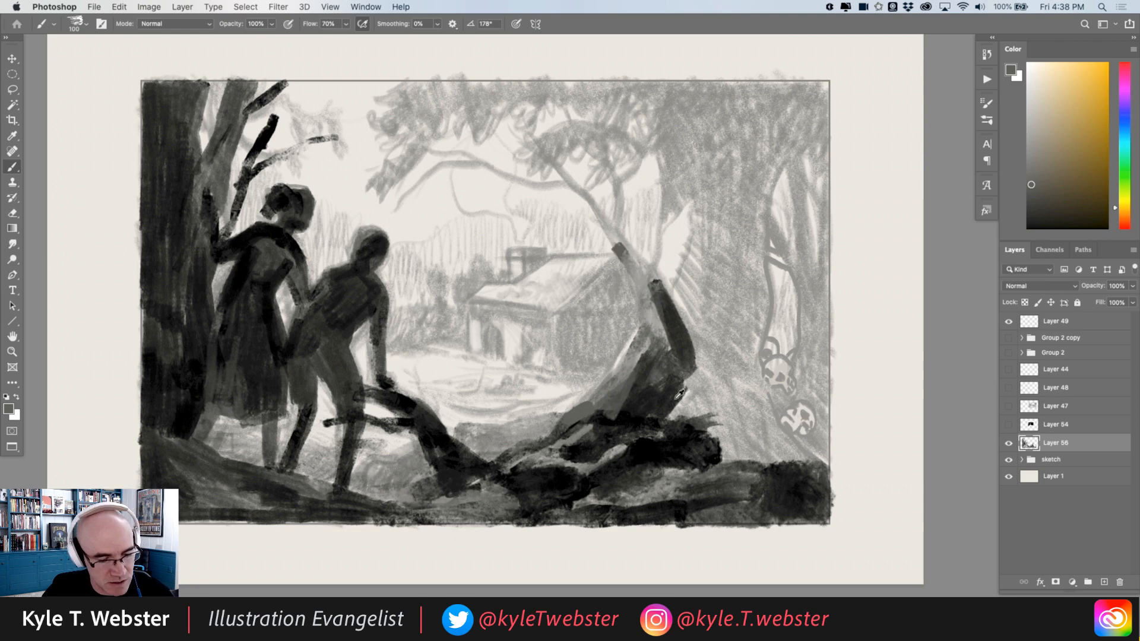
Reset the colours to black and paint the leaning tree's slender trunk upward along the sketch to the foliage.
{"action": "left_click", "coordinate": [709, 456], "text": "alt"}
{"action": "left_click", "coordinate": [6, 397]}
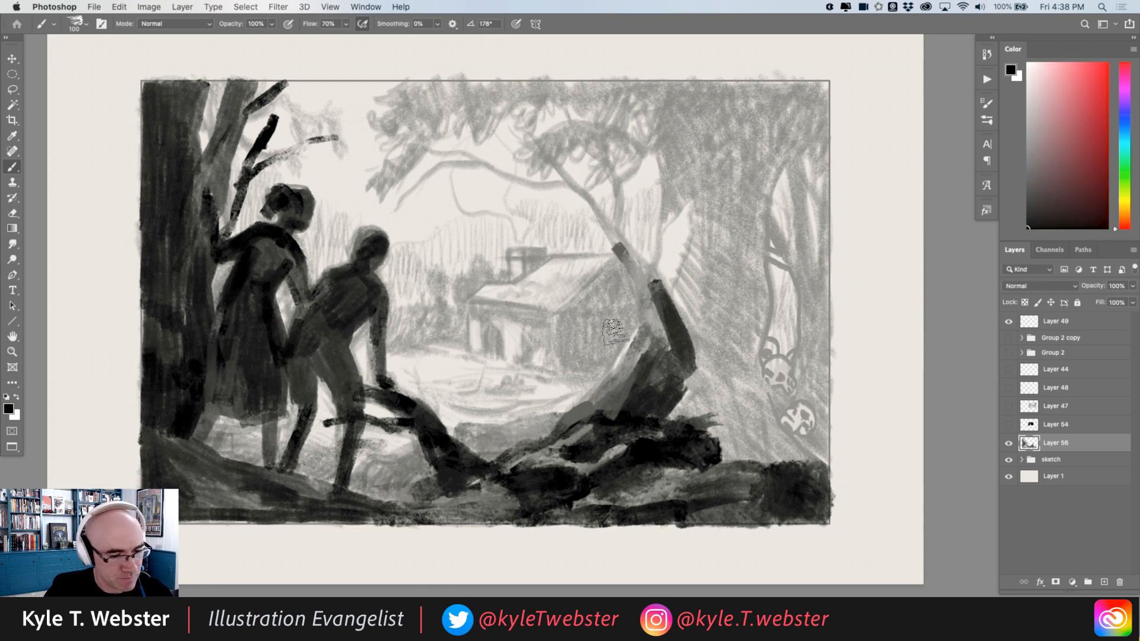
{"action": "mouse_move", "coordinate": [665, 351]}
{"action": "left_mouse_down"}
{"action": "mouse_move", "coordinate": [620, 240]}
{"action": "mouse_move", "coordinate": [562, 160]}
{"action": "left_mouse_up"}
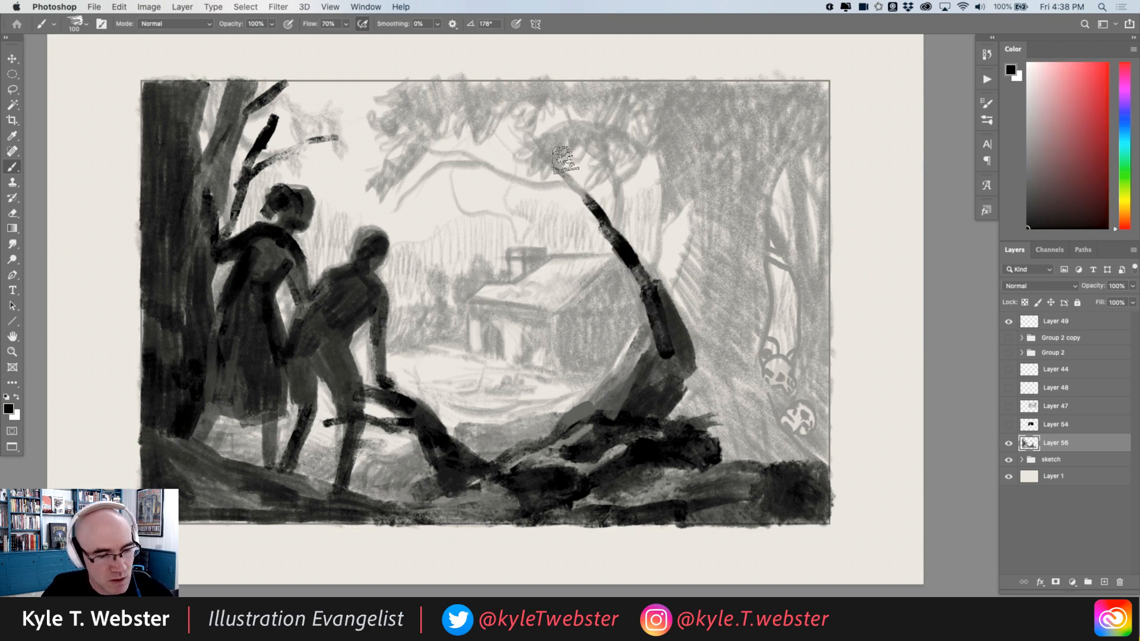
{"action": "mouse_move", "coordinate": [671, 359]}
{"action": "left_mouse_down"}
{"action": "mouse_move", "coordinate": [700, 282]}
{"action": "mouse_move", "coordinate": [670, 323]}
{"action": "mouse_move", "coordinate": [707, 240]}
{"action": "mouse_move", "coordinate": [700, 250]}
{"action": "mouse_move", "coordinate": [698, 237]}
{"action": "mouse_move", "coordinate": [707, 224]}
{"action": "mouse_move", "coordinate": [713, 243]}
{"action": "mouse_move", "coordinate": [731, 184]}
{"action": "mouse_move", "coordinate": [736, 257]}
{"action": "mouse_move", "coordinate": [770, 130]}
{"action": "mouse_move", "coordinate": [812, 96]}
{"action": "mouse_move", "coordinate": [760, 134]}
{"action": "mouse_move", "coordinate": [736, 118]}
{"action": "mouse_move", "coordinate": [711, 140]}
{"action": "mouse_move", "coordinate": [805, 97]}
{"action": "mouse_move", "coordinate": [683, 93]}
{"action": "mouse_move", "coordinate": [699, 103]}
{"action": "mouse_move", "coordinate": [694, 176]}
{"action": "mouse_move", "coordinate": [670, 200]}
{"action": "mouse_move", "coordinate": [688, 136]}
{"action": "mouse_move", "coordinate": [670, 207]}
{"action": "mouse_move", "coordinate": [648, 83]}
{"action": "mouse_move", "coordinate": [678, 112]}
{"action": "mouse_move", "coordinate": [673, 124]}
{"action": "mouse_move", "coordinate": [651, 95]}
{"action": "mouse_move", "coordinate": [698, 88]}
{"action": "mouse_move", "coordinate": [601, 84]}
{"action": "mouse_move", "coordinate": [614, 125]}
{"action": "mouse_move", "coordinate": [630, 134]}
{"action": "mouse_move", "coordinate": [604, 122]}
{"action": "mouse_move", "coordinate": [607, 150]}
{"action": "mouse_move", "coordinate": [566, 138]}
{"action": "mouse_move", "coordinate": [595, 115]}
{"action": "mouse_move", "coordinate": [589, 105]}
{"action": "mouse_move", "coordinate": [518, 93]}
{"action": "mouse_move", "coordinate": [514, 116]}
{"action": "mouse_move", "coordinate": [552, 109]}
{"action": "mouse_move", "coordinate": [551, 156]}
{"action": "mouse_move", "coordinate": [534, 167]}
{"action": "mouse_move", "coordinate": [543, 124]}
{"action": "mouse_move", "coordinate": [509, 96]}
{"action": "mouse_move", "coordinate": [484, 107]}
{"action": "mouse_move", "coordinate": [519, 90]}
{"action": "mouse_move", "coordinate": [452, 85]}
{"action": "mouse_move", "coordinate": [480, 99]}
{"action": "mouse_move", "coordinate": [432, 122]}
{"action": "mouse_move", "coordinate": [461, 156]}
{"action": "mouse_move", "coordinate": [444, 109]}
{"action": "mouse_move", "coordinate": [436, 147]}
{"action": "mouse_move", "coordinate": [449, 177]}
{"action": "mouse_move", "coordinate": [439, 160]}
{"action": "mouse_move", "coordinate": [407, 148]}
{"action": "left_mouse_up"}
Enlarge the brush to 125 and block in the overhead foliage in black along the frame's upper edge.
{"action": "key", "text": "bracketright"}
{"action": "key", "text": "bracketright"}
{"action": "key", "text": "bracketright"}
{"action": "mouse_move", "coordinate": [378, 181]}
{"action": "left_mouse_down"}
{"action": "mouse_move", "coordinate": [411, 126]}
{"action": "mouse_move", "coordinate": [389, 121]}
{"action": "mouse_move", "coordinate": [384, 183]}
{"action": "mouse_move", "coordinate": [395, 132]}
{"action": "mouse_move", "coordinate": [423, 97]}
{"action": "mouse_move", "coordinate": [499, 95]}
{"action": "left_mouse_up"}
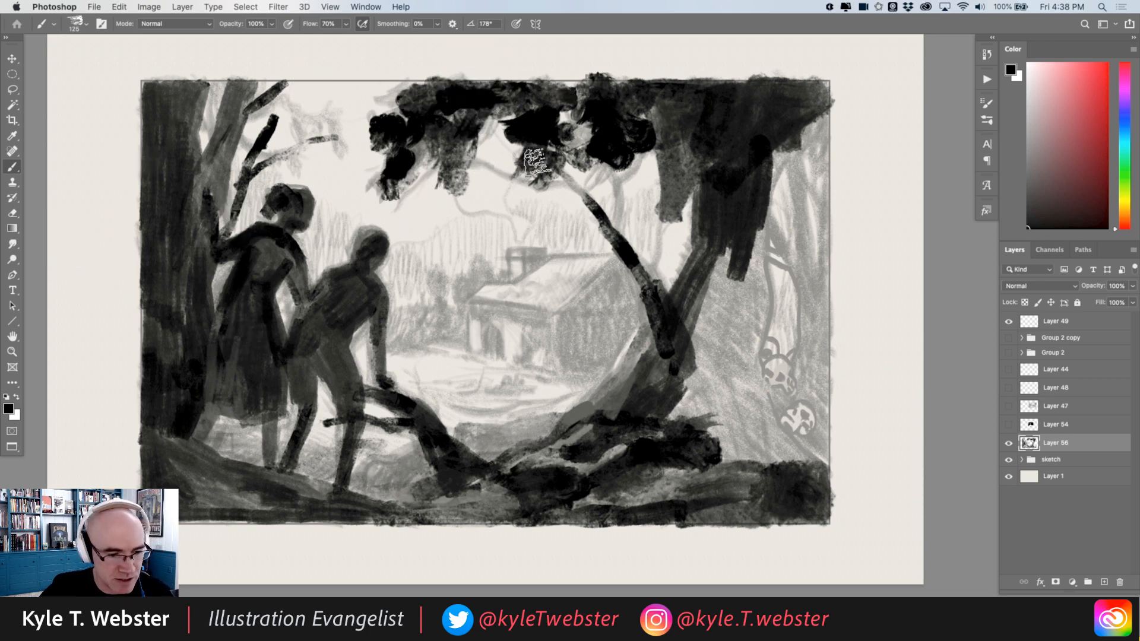
Reduce the brush to 70 and paint the leaning tree's thin forked branches reaching into the foliage toward the figures.
{"action": "key", "text": "bracketleft"}
{"action": "key", "text": "bracketleft"}
{"action": "key", "text": "bracketleft"}
{"action": "key", "text": "bracketleft"}
{"action": "key", "text": "bracketleft"}
{"action": "key", "text": "bracketleft"}
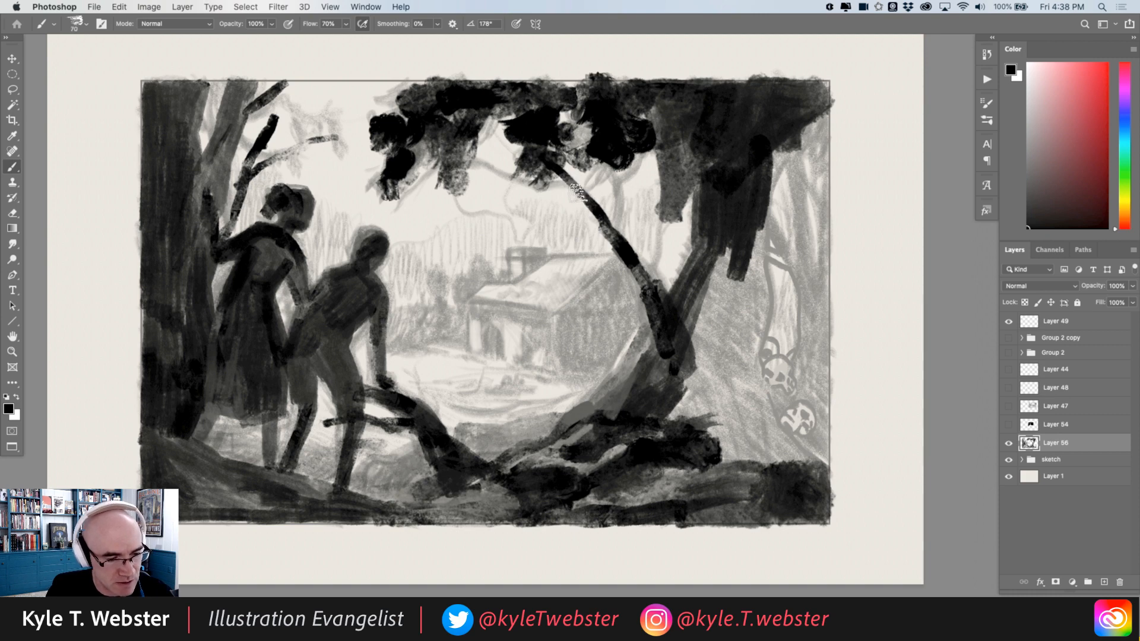
{"action": "mouse_move", "coordinate": [578, 193]}
{"action": "left_mouse_down"}
{"action": "mouse_move", "coordinate": [496, 172]}
{"action": "mouse_move", "coordinate": [509, 176]}
{"action": "mouse_move", "coordinate": [445, 135]}
{"action": "mouse_move", "coordinate": [456, 163]}
{"action": "mouse_move", "coordinate": [409, 156]}
{"action": "left_mouse_up"}
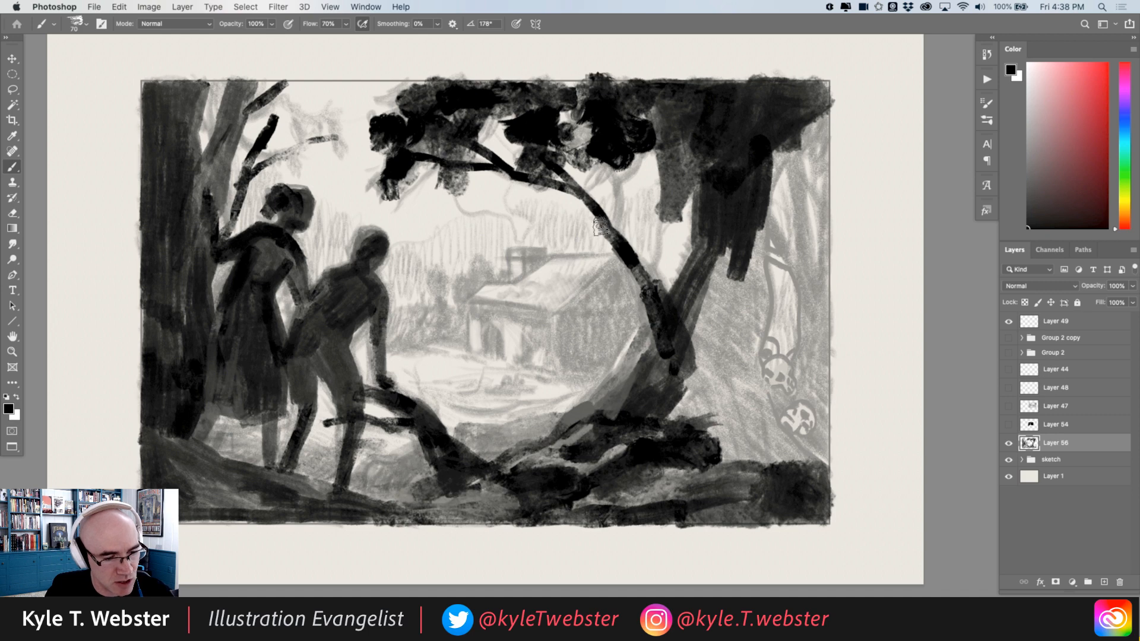
Undo a stray twig below the branch and paint a second branch from mid-trunk up into the foliage.
{"action": "left_click_drag", "start_coordinate": [590, 225], "coordinate": [512, 161]}
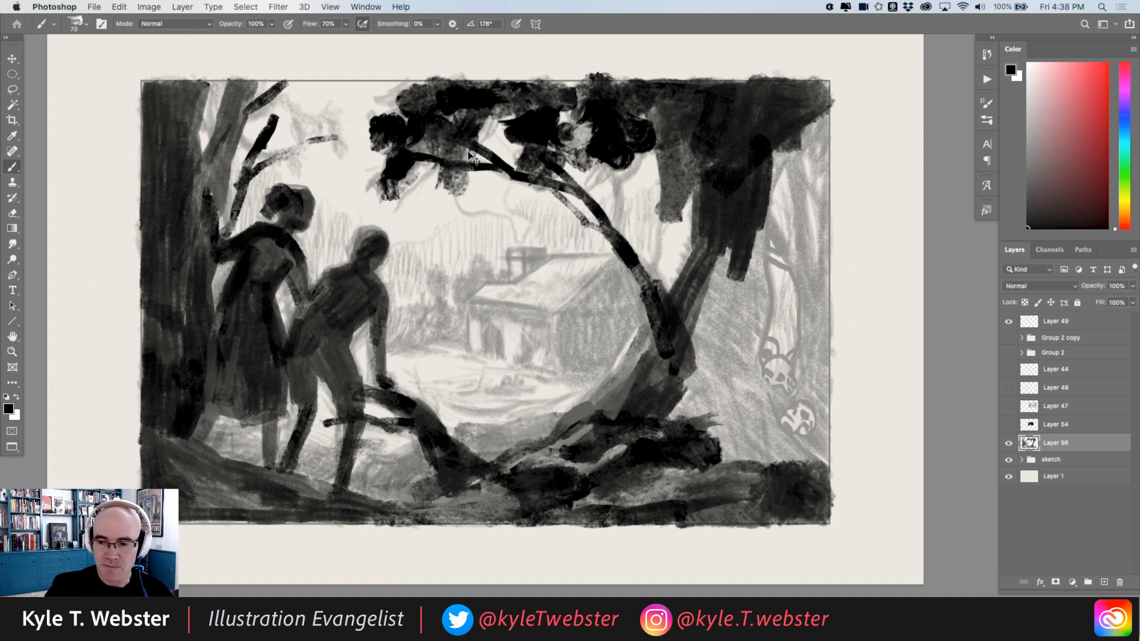
{"action": "key", "text": "super+z"}
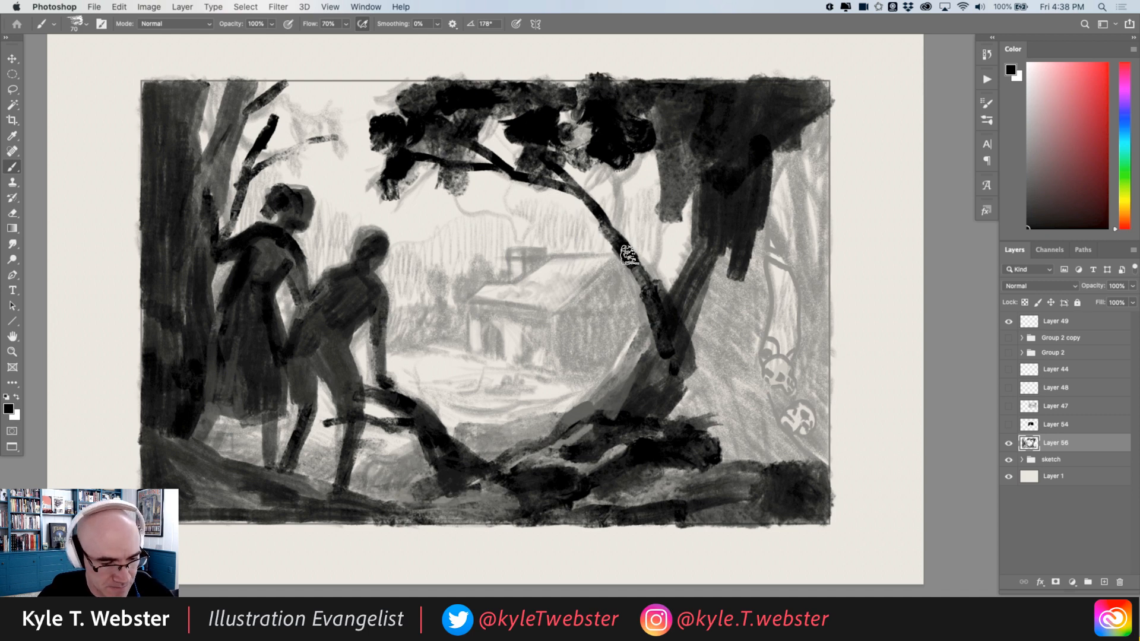
{"action": "left_click_drag", "start_coordinate": [629, 255], "coordinate": [594, 150]}
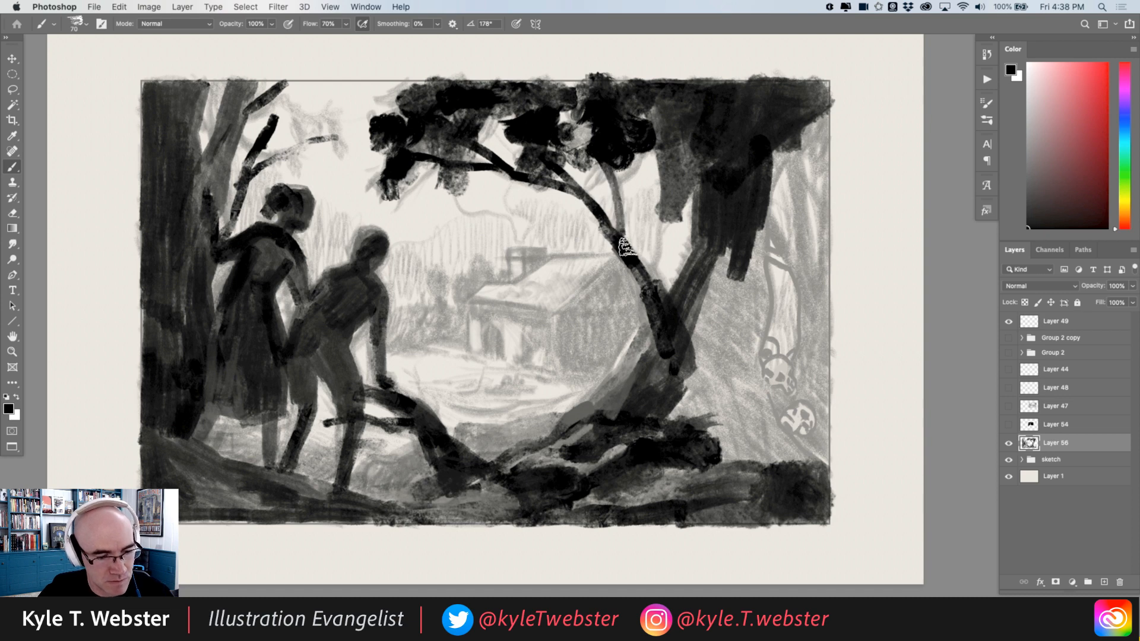
{"action": "left_click_drag", "start_coordinate": [624, 249], "coordinate": [596, 155]}
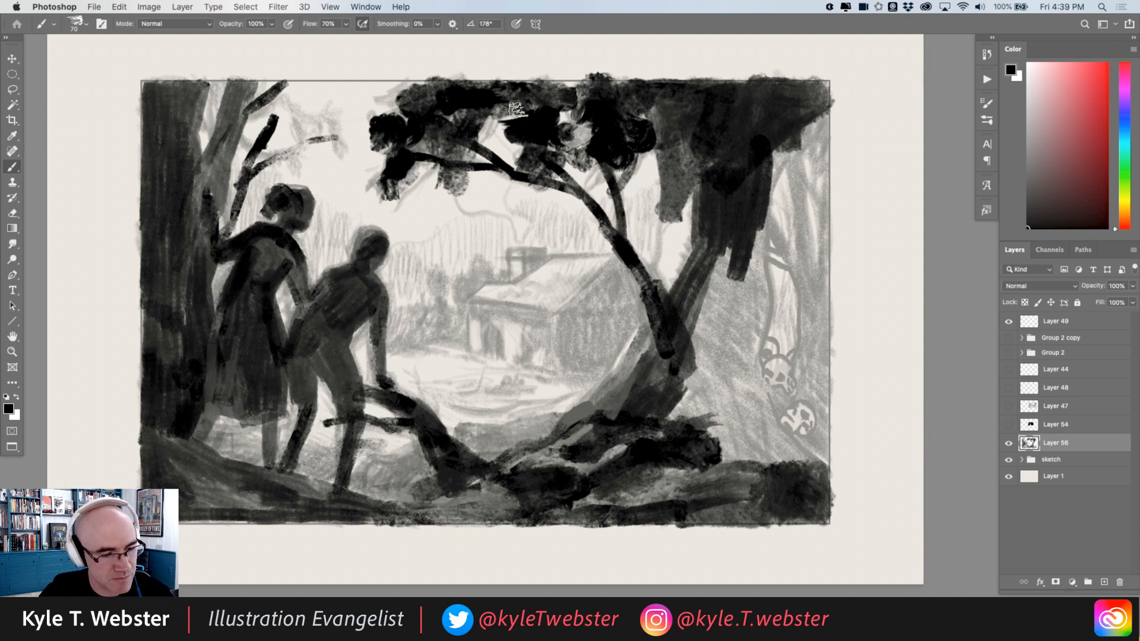
Dab sampled light gaps into the canopy foliage and extend the large tree's hanging dark edge with the brush at 90.
{"action": "left_click", "coordinate": [522, 204], "text": "alt"}
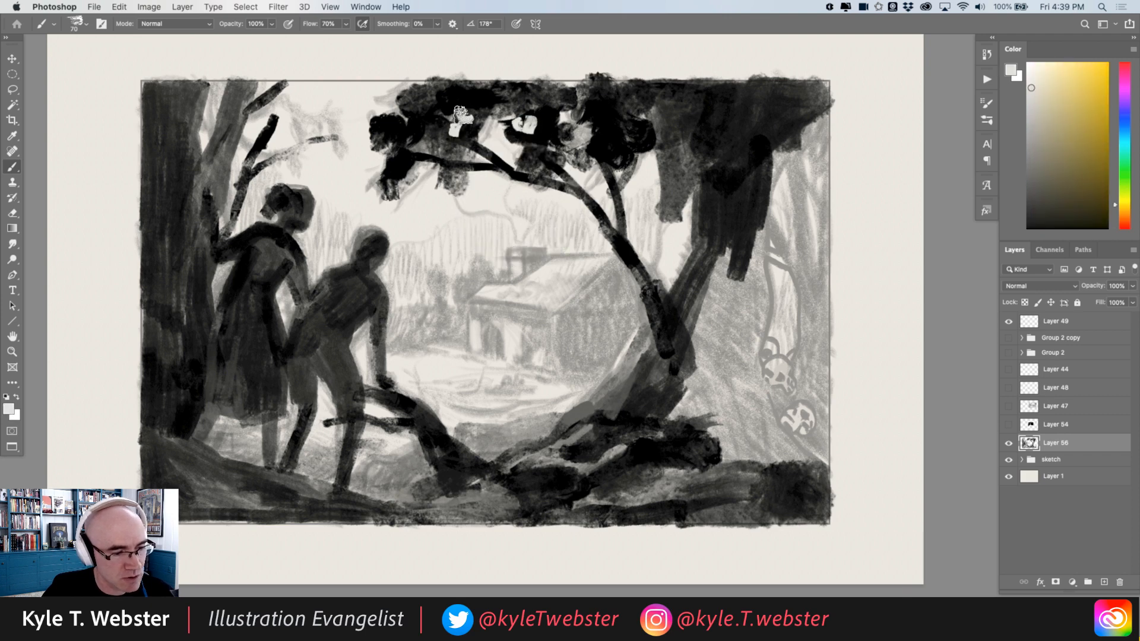
{"action": "left_click_drag", "start_coordinate": [462, 115], "coordinate": [420, 121]}
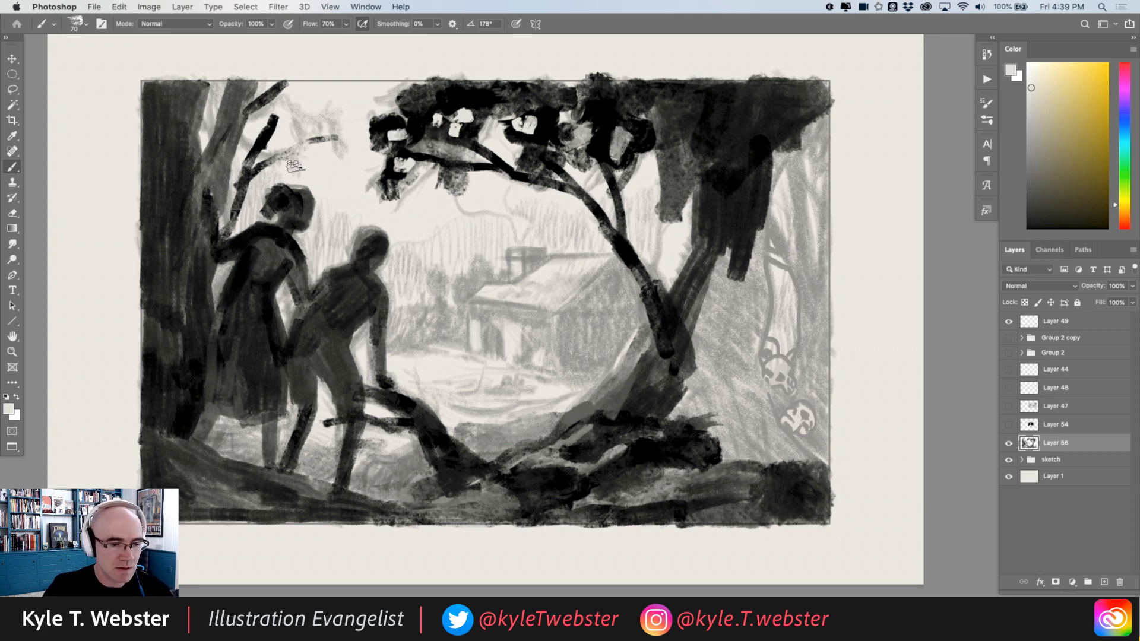
{"action": "left_click", "coordinate": [790, 501], "text": "alt"}
{"action": "left_click_drag", "start_coordinate": [663, 215], "coordinate": [665, 261]}
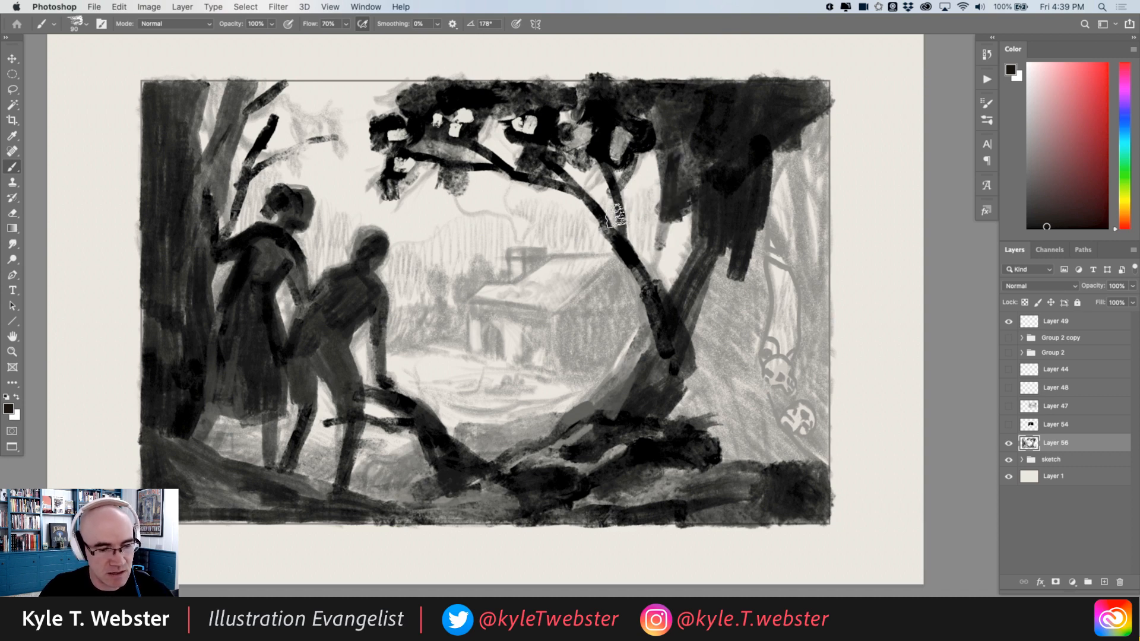
Paint the distant tree line in sampled grey from behind the cottage across to the gap behind the two figures.
{"action": "left_click", "coordinate": [660, 235], "text": "alt"}
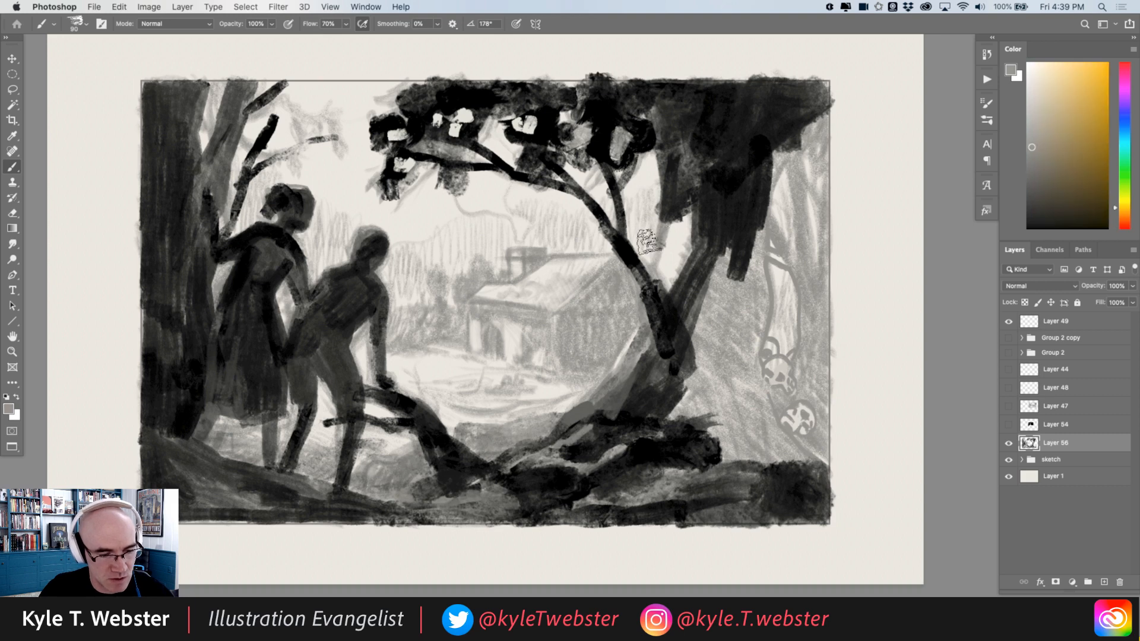
{"action": "mouse_move", "coordinate": [658, 235]}
{"action": "left_mouse_down"}
{"action": "mouse_move", "coordinate": [649, 265]}
{"action": "mouse_move", "coordinate": [633, 235]}
{"action": "mouse_move", "coordinate": [649, 202]}
{"action": "left_mouse_up"}
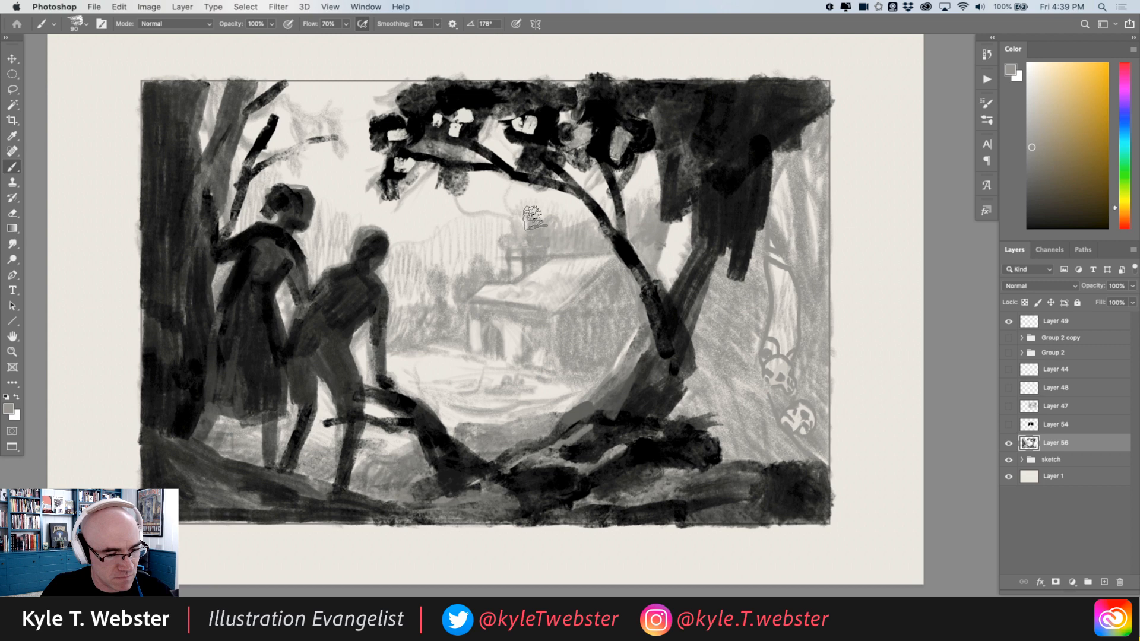
{"action": "mouse_move", "coordinate": [537, 212]}
{"action": "left_mouse_down"}
{"action": "mouse_move", "coordinate": [488, 238]}
{"action": "mouse_move", "coordinate": [491, 268]}
{"action": "left_mouse_up"}
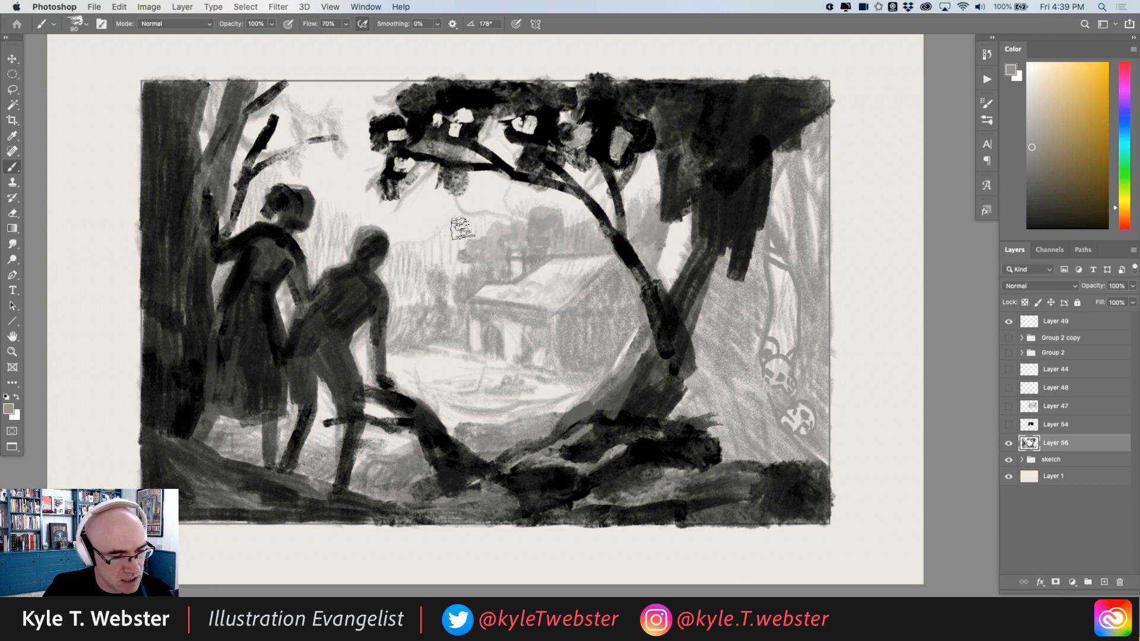
{"action": "mouse_move", "coordinate": [502, 225]}
{"action": "left_mouse_down"}
{"action": "mouse_move", "coordinate": [453, 226]}
{"action": "mouse_move", "coordinate": [466, 263]}
{"action": "mouse_move", "coordinate": [455, 263]}
{"action": "mouse_move", "coordinate": [472, 291]}
{"action": "mouse_move", "coordinate": [456, 230]}
{"action": "mouse_move", "coordinate": [438, 284]}
{"action": "mouse_move", "coordinate": [436, 250]}
{"action": "mouse_move", "coordinate": [419, 300]}
{"action": "mouse_move", "coordinate": [401, 293]}
{"action": "mouse_move", "coordinate": [409, 252]}
{"action": "mouse_move", "coordinate": [390, 273]}
{"action": "mouse_move", "coordinate": [374, 267]}
{"action": "mouse_move", "coordinate": [400, 331]}
{"action": "mouse_move", "coordinate": [419, 307]}
{"action": "mouse_move", "coordinate": [433, 322]}
{"action": "mouse_move", "coordinate": [458, 331]}
{"action": "left_mouse_up"}
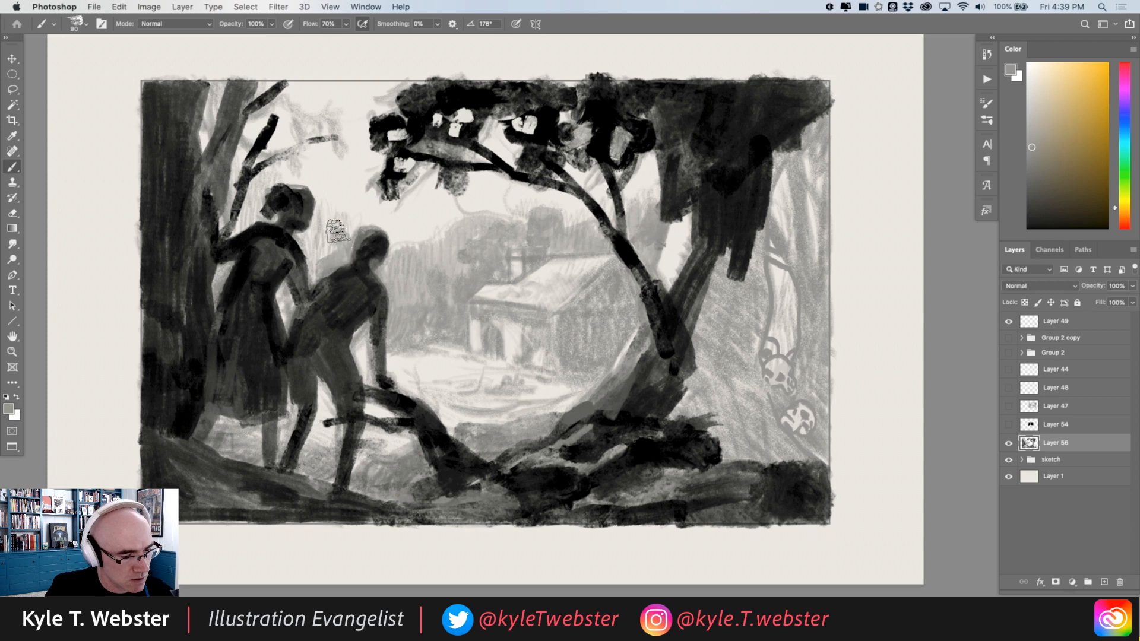
{"action": "left_click_drag", "start_coordinate": [337, 236], "coordinate": [310, 232]}
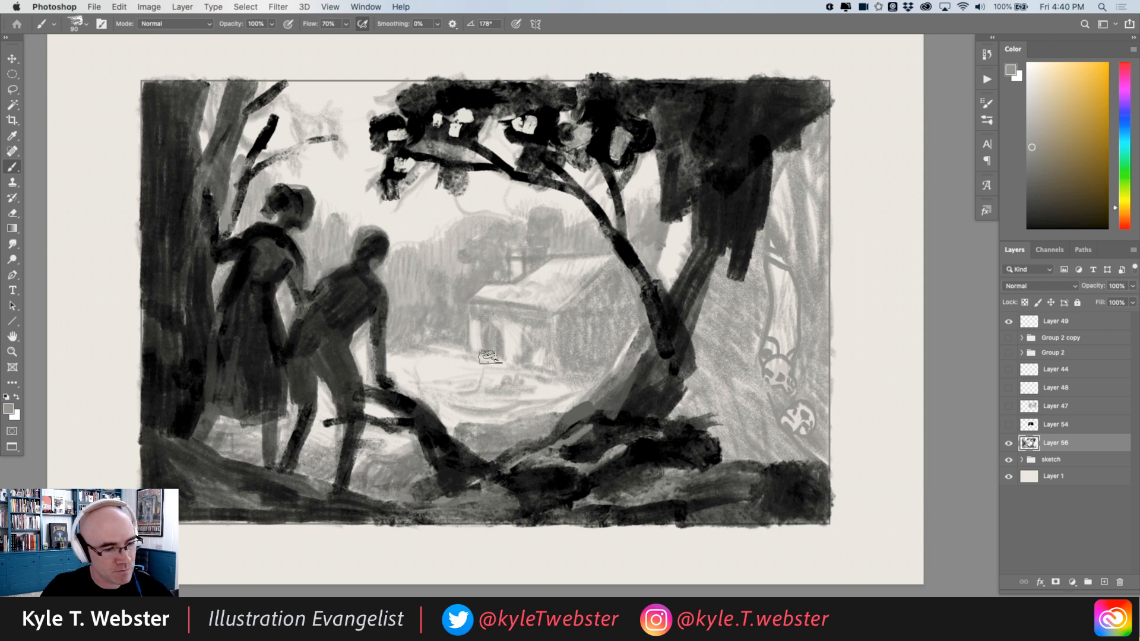
Reset the colours to black and paint leaf clusters on the branches above the standing figure and atop the nearby trunks.
{"action": "key", "text": "d"}
{"action": "mouse_move", "coordinate": [321, 134]}
{"action": "left_mouse_down"}
{"action": "mouse_move", "coordinate": [344, 154]}
{"action": "mouse_move", "coordinate": [322, 113]}
{"action": "mouse_move", "coordinate": [299, 122]}
{"action": "mouse_move", "coordinate": [304, 142]}
{"action": "mouse_move", "coordinate": [282, 96]}
{"action": "mouse_move", "coordinate": [273, 110]}
{"action": "mouse_move", "coordinate": [298, 89]}
{"action": "left_mouse_up"}
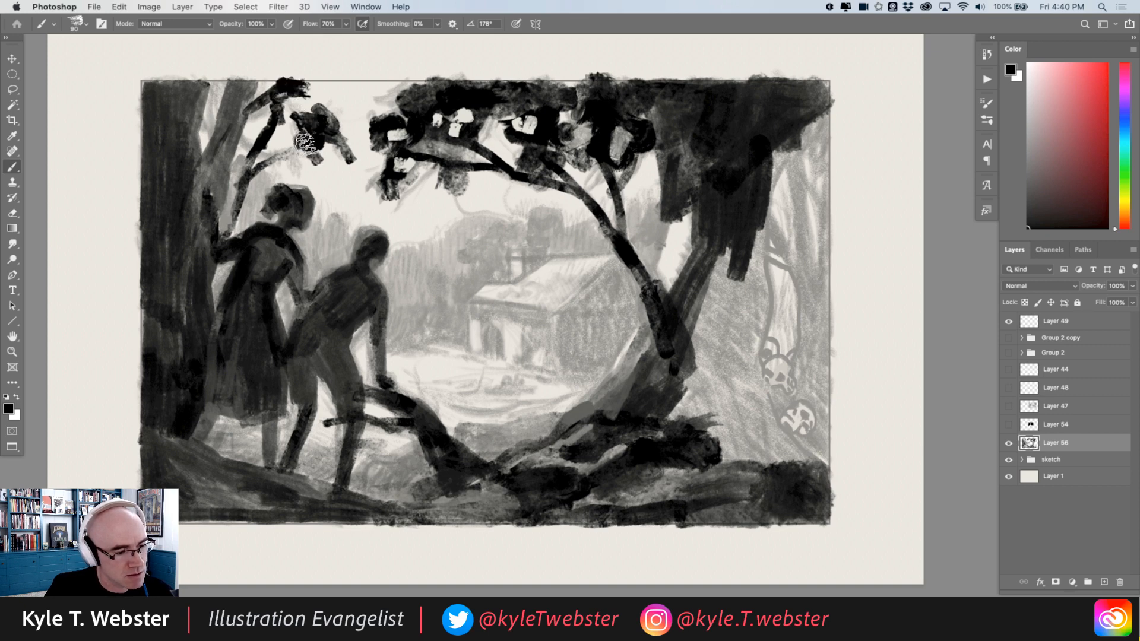
{"action": "left_click_drag", "start_coordinate": [315, 150], "coordinate": [313, 157]}
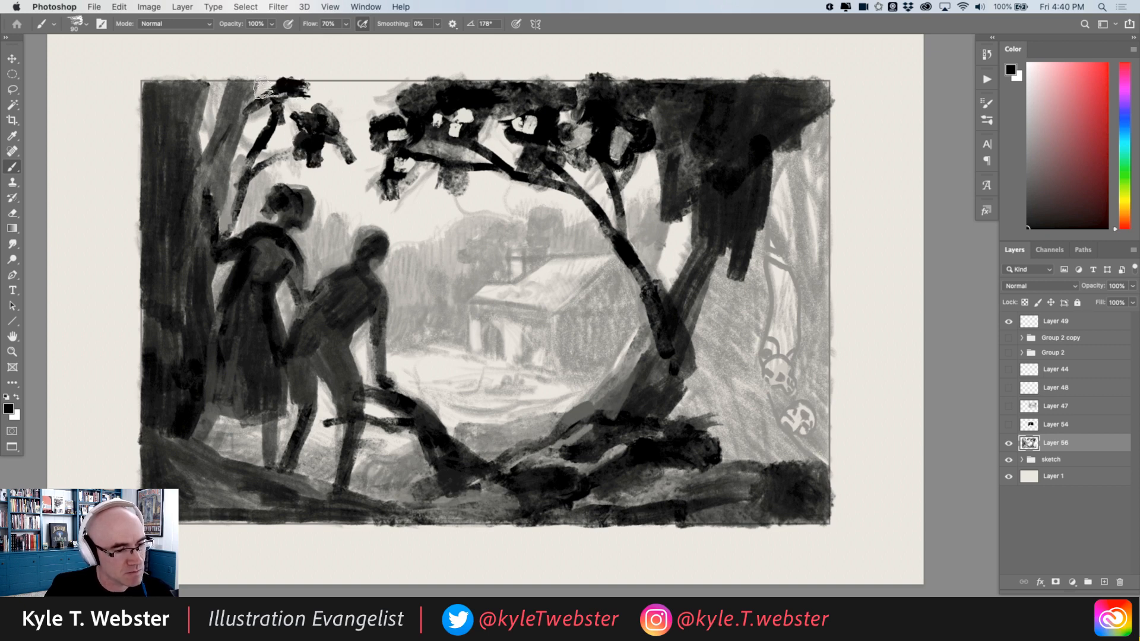
{"action": "left_click_drag", "start_coordinate": [245, 97], "coordinate": [191, 96]}
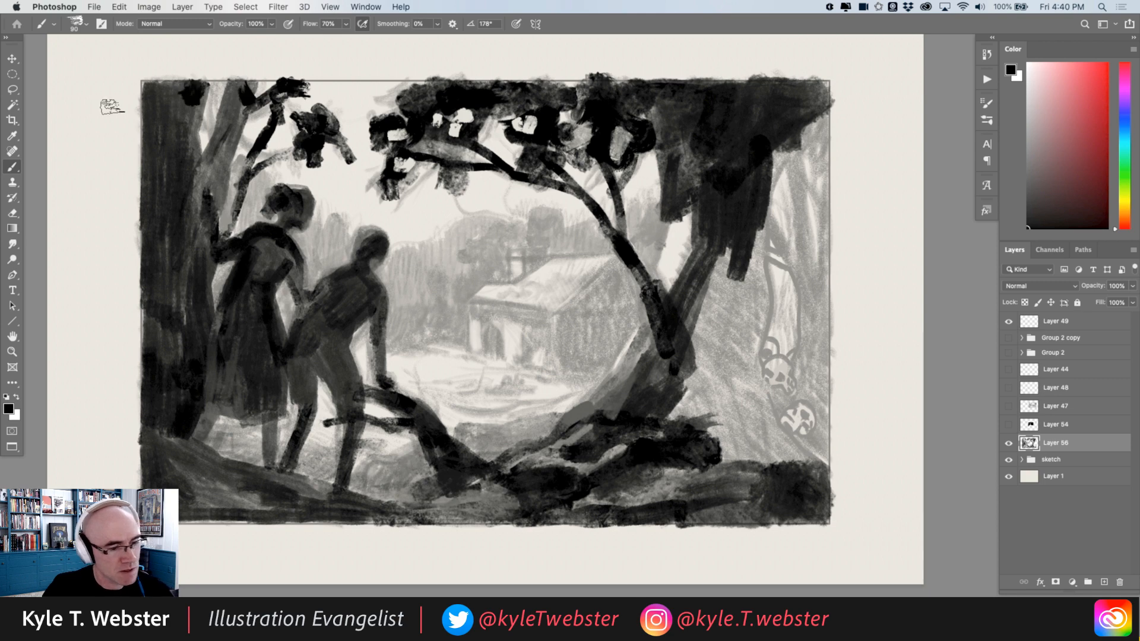
Hide the sketch group, lighten a grey sampled from the distant trees, and paint the sky behind the figures and branches.
{"action": "left_click", "coordinate": [1008, 459]}
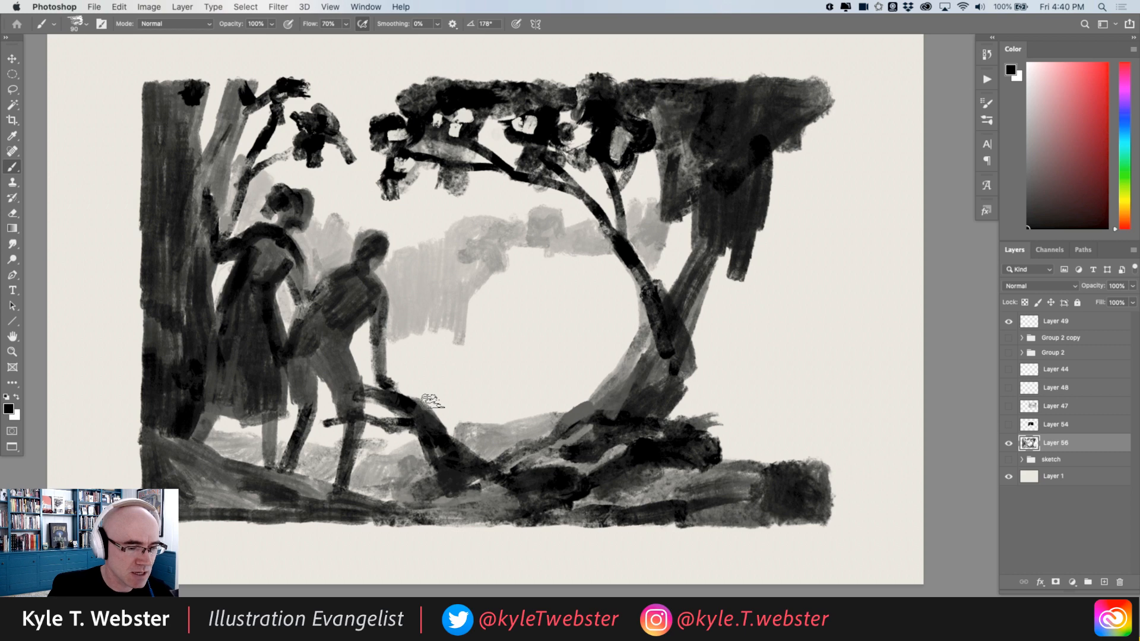
{"action": "key", "text": "i"}
{"action": "left_click", "coordinate": [433, 255]}
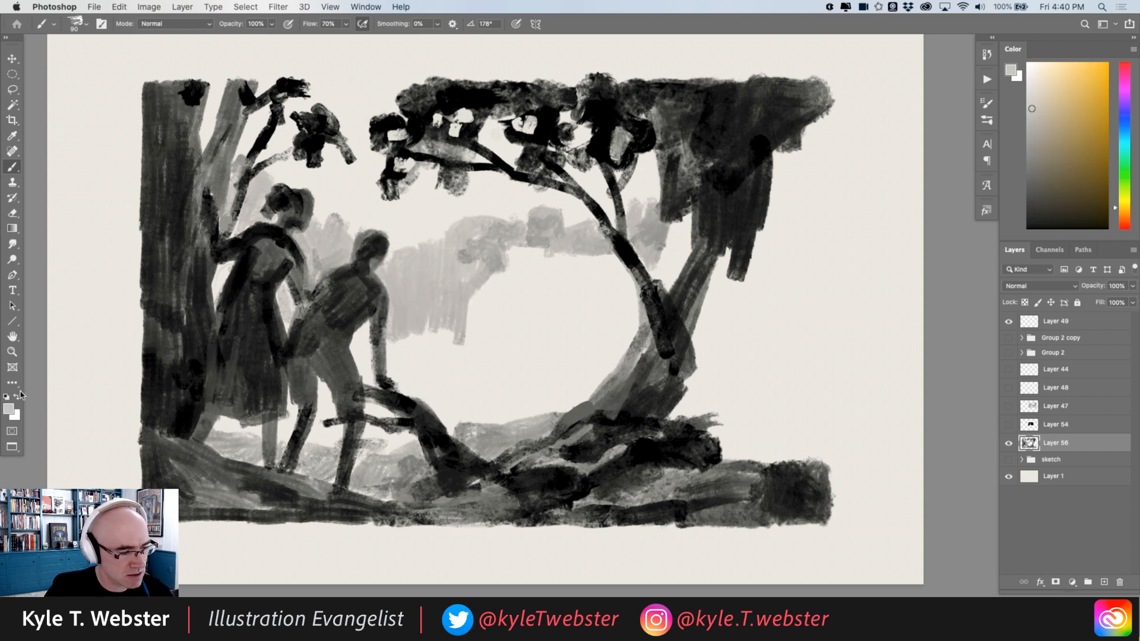
{"action": "left_click", "coordinate": [8, 408]}
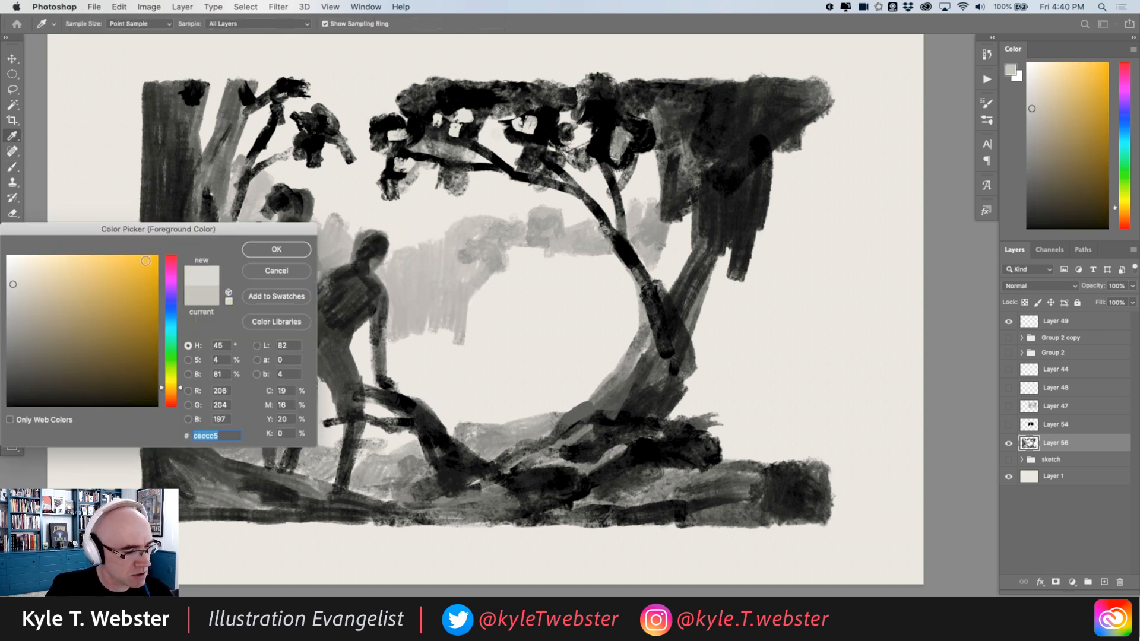
{"action": "left_click", "coordinate": [273, 250]}
{"action": "key", "text": "b"}
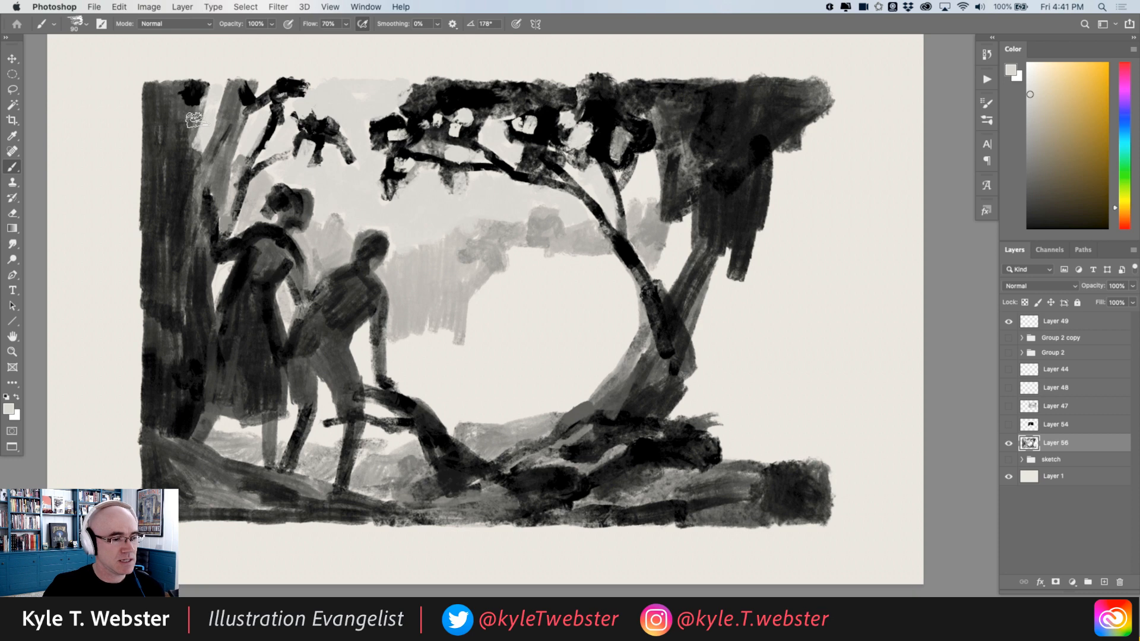
Add dark leaves joining the branches above the standing figure and trim the canopy's near edge with sampled sky grey.
{"action": "key", "text": "d"}
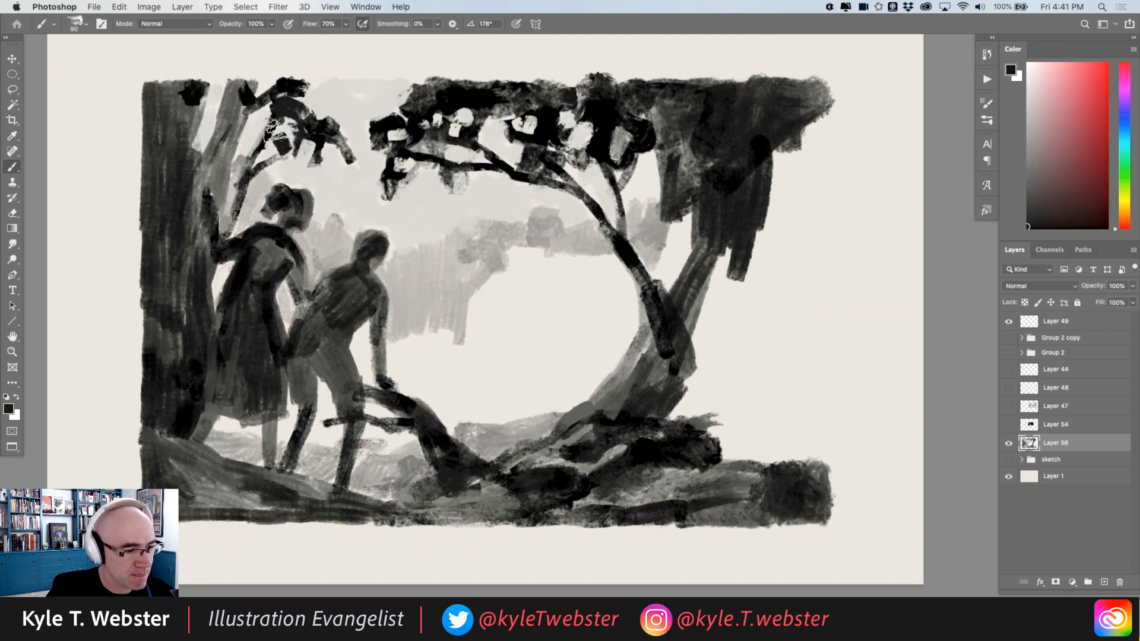
{"action": "left_click", "coordinate": [350, 107], "text": "alt"}
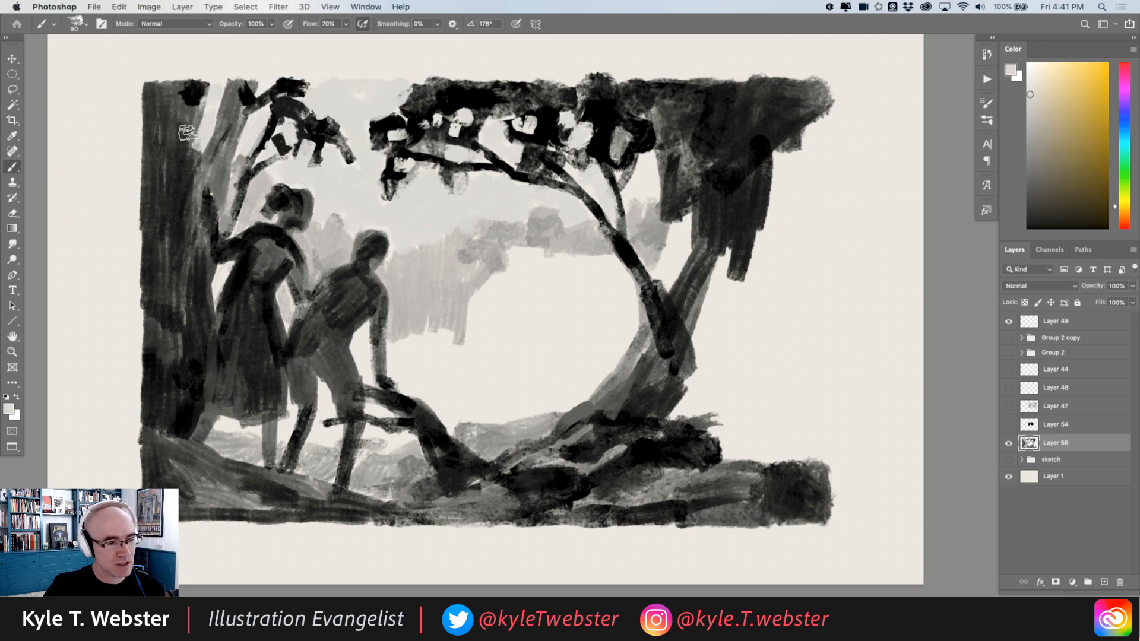
{"action": "left_click_drag", "start_coordinate": [370, 117], "coordinate": [415, 95]}
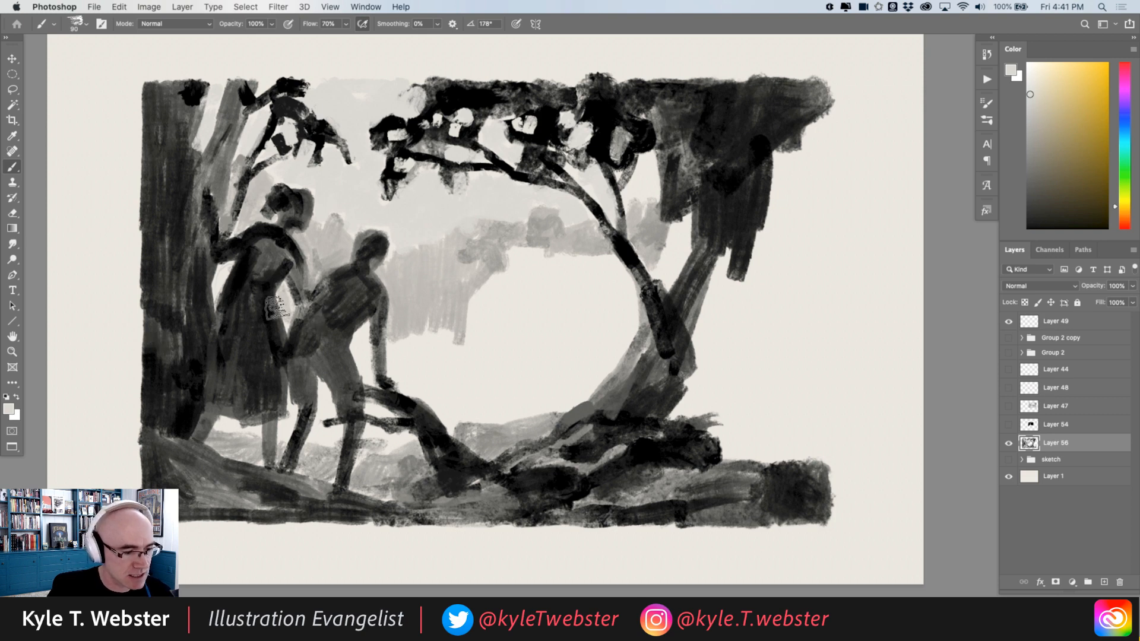
Reset the colours to black and darken the standing figure's back and outstretched arm.
{"action": "key", "text": "d"}
{"action": "mouse_move", "coordinate": [251, 247]}
{"action": "left_mouse_down"}
{"action": "mouse_move", "coordinate": [278, 266]}
{"action": "mouse_move", "coordinate": [283, 250]}
{"action": "mouse_move", "coordinate": [308, 298]}
{"action": "left_mouse_up"}
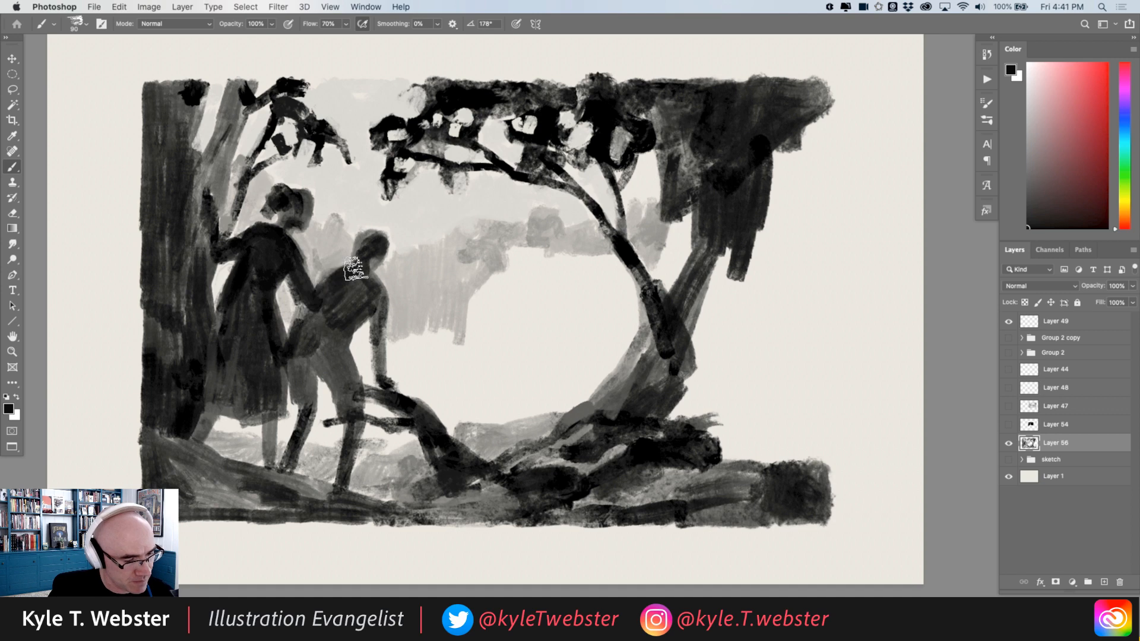
Darken the bending figure's torso and legs and the lower skirt of the standing figure.
{"action": "mouse_move", "coordinate": [309, 301]}
{"action": "left_mouse_down"}
{"action": "mouse_move", "coordinate": [335, 313]}
{"action": "mouse_move", "coordinate": [283, 350]}
{"action": "mouse_move", "coordinate": [307, 303]}
{"action": "mouse_move", "coordinate": [293, 374]}
{"action": "mouse_move", "coordinate": [304, 411]}
{"action": "mouse_move", "coordinate": [287, 463]}
{"action": "left_mouse_up"}
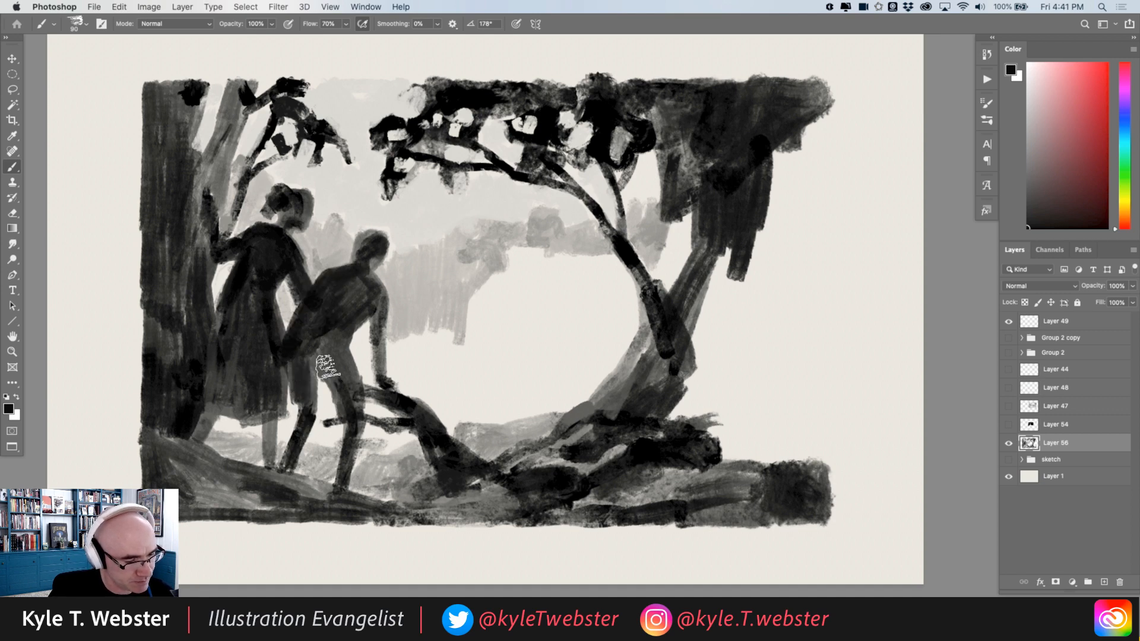
{"action": "left_click_drag", "start_coordinate": [326, 365], "coordinate": [348, 411]}
{"action": "left_click_drag", "start_coordinate": [332, 340], "coordinate": [328, 351]}
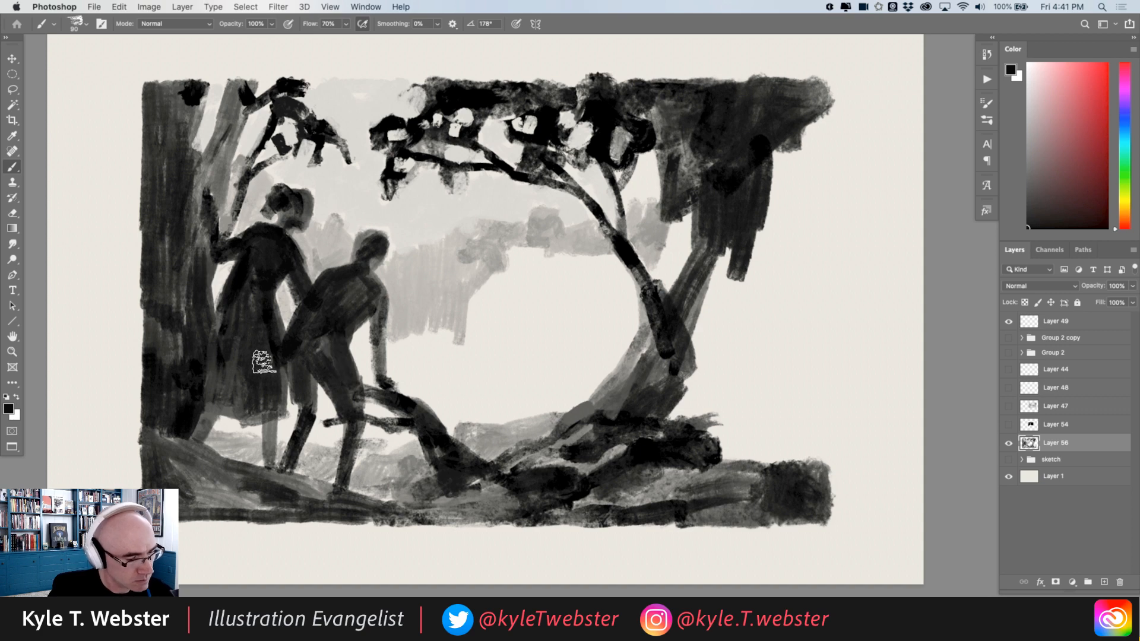
{"action": "left_click_drag", "start_coordinate": [257, 358], "coordinate": [246, 412]}
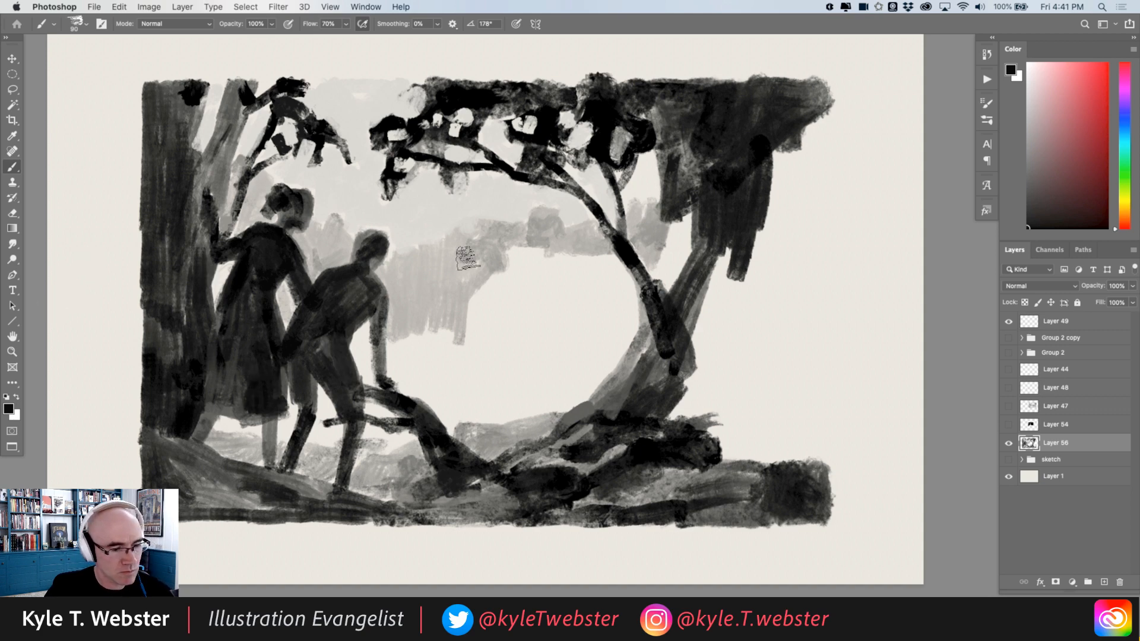
Show the sketch group and, with a larger brush, paint the big tree's trunk down to the ground and the base of the outer trunk.
{"action": "left_click", "coordinate": [1008, 461]}
{"action": "scroll", "coordinate": [677, 205], "scroll_direction": "right", "scroll_amount": 3}
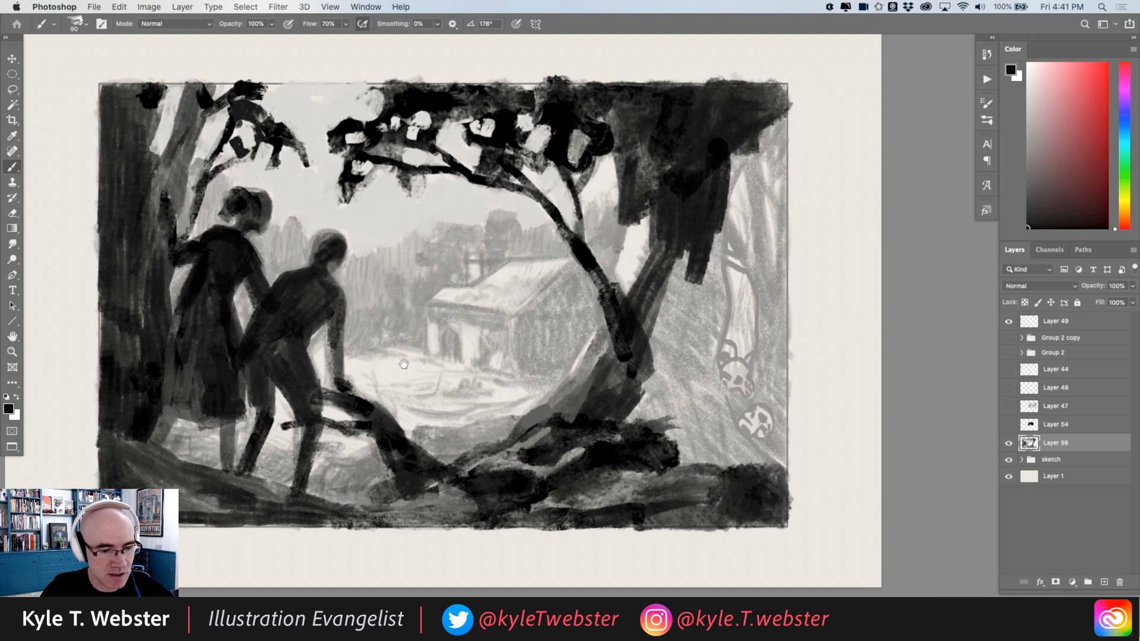
{"action": "key", "text": "bracketright"}
{"action": "key", "text": "bracketright"}
{"action": "key", "text": "bracketright"}
{"action": "key", "text": "bracketright"}
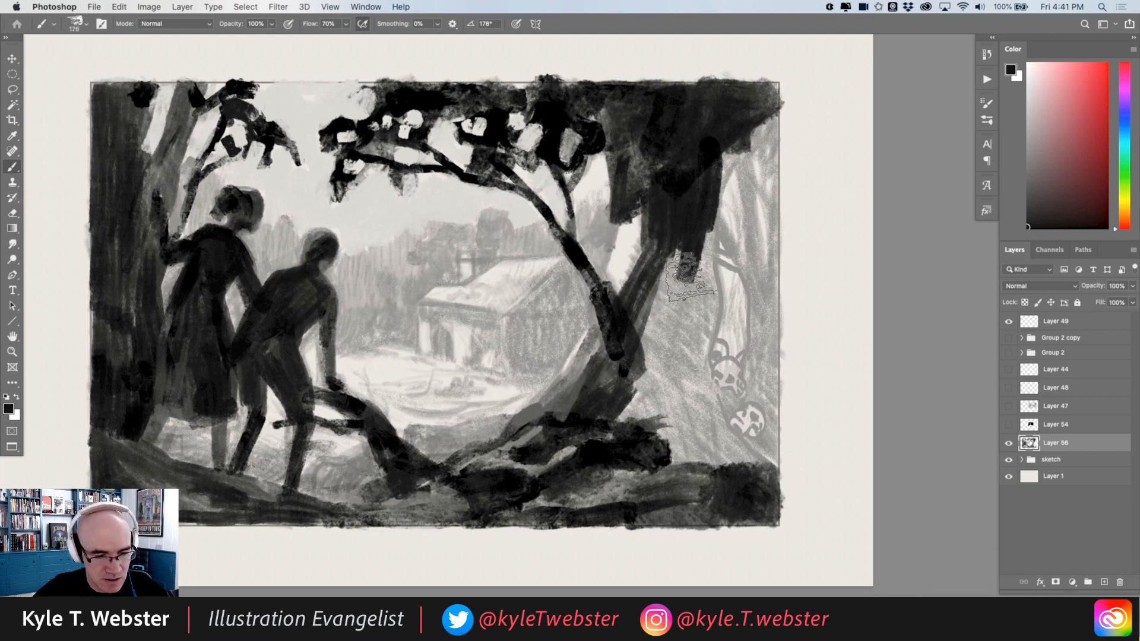
{"action": "mouse_move", "coordinate": [689, 250]}
{"action": "left_mouse_down"}
{"action": "mouse_move", "coordinate": [681, 368]}
{"action": "mouse_move", "coordinate": [674, 258]}
{"action": "mouse_move", "coordinate": [666, 267]}
{"action": "mouse_move", "coordinate": [673, 416]}
{"action": "mouse_move", "coordinate": [624, 410]}
{"action": "mouse_move", "coordinate": [689, 414]}
{"action": "mouse_move", "coordinate": [702, 480]}
{"action": "mouse_move", "coordinate": [702, 418]}
{"action": "mouse_move", "coordinate": [736, 461]}
{"action": "left_mouse_up"}
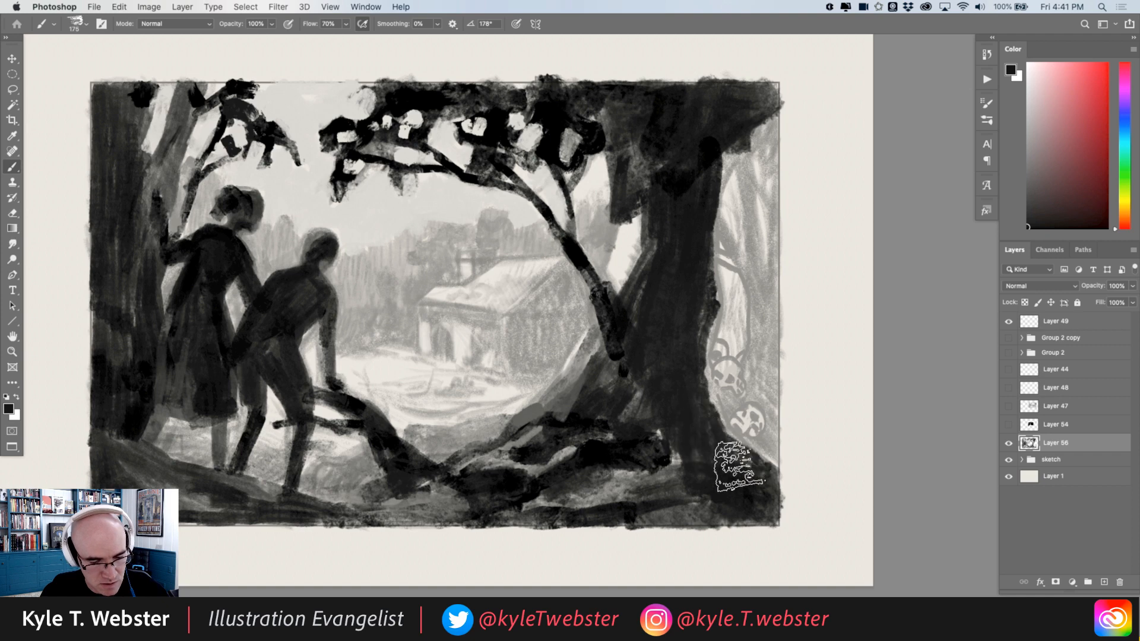
{"action": "mouse_move", "coordinate": [772, 418]}
{"action": "left_mouse_down"}
{"action": "mouse_move", "coordinate": [757, 393]}
{"action": "mouse_move", "coordinate": [733, 410]}
{"action": "mouse_move", "coordinate": [764, 396]}
{"action": "mouse_move", "coordinate": [761, 462]}
{"action": "mouse_move", "coordinate": [770, 357]}
{"action": "mouse_move", "coordinate": [722, 420]}
{"action": "mouse_move", "coordinate": [709, 401]}
{"action": "mouse_move", "coordinate": [747, 363]}
{"action": "mouse_move", "coordinate": [760, 374]}
{"action": "mouse_move", "coordinate": [766, 289]}
{"action": "left_mouse_up"}
{"action": "left_click_drag", "start_coordinate": [766, 289], "coordinate": [770, 414]}
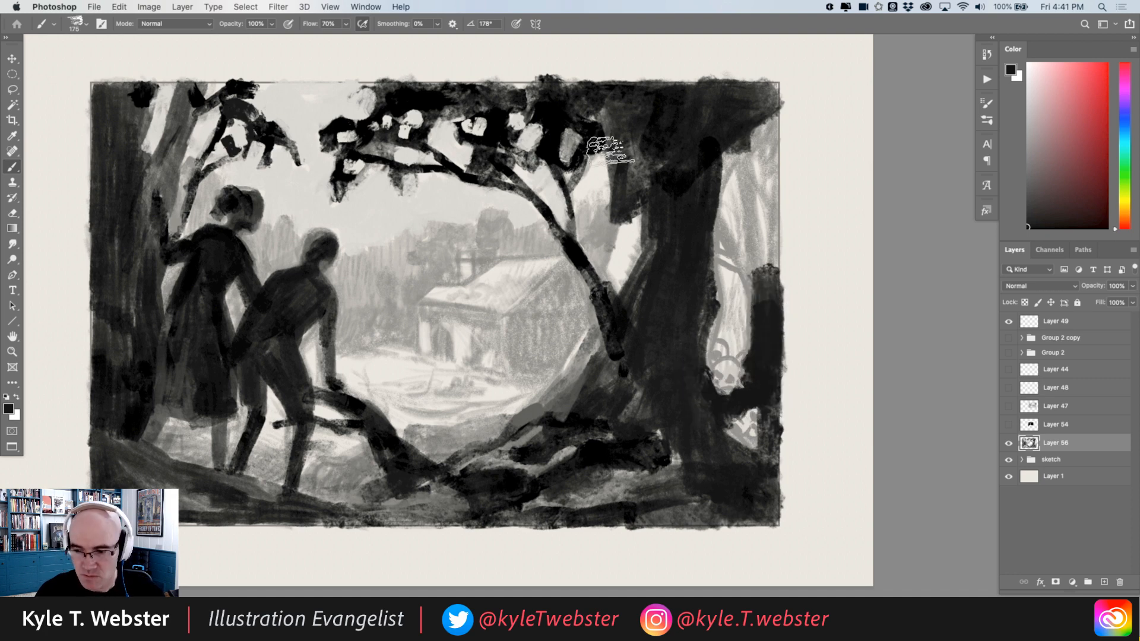
Shrink the brush to 100 and extend the outer trunk up to the canopy, with dark branches linking it to the big tree.
{"action": "key", "text": "bracketleft"}
{"action": "key", "text": "bracketleft"}
{"action": "key", "text": "bracketleft"}
{"action": "mouse_move", "coordinate": [763, 312]}
{"action": "left_mouse_down"}
{"action": "mouse_move", "coordinate": [746, 274]}
{"action": "mouse_move", "coordinate": [704, 254]}
{"action": "mouse_move", "coordinate": [749, 265]}
{"action": "mouse_move", "coordinate": [713, 205]}
{"action": "mouse_move", "coordinate": [739, 250]}
{"action": "mouse_move", "coordinate": [752, 127]}
{"action": "mouse_move", "coordinate": [765, 143]}
{"action": "mouse_move", "coordinate": [767, 258]}
{"action": "mouse_move", "coordinate": [767, 134]}
{"action": "left_mouse_up"}
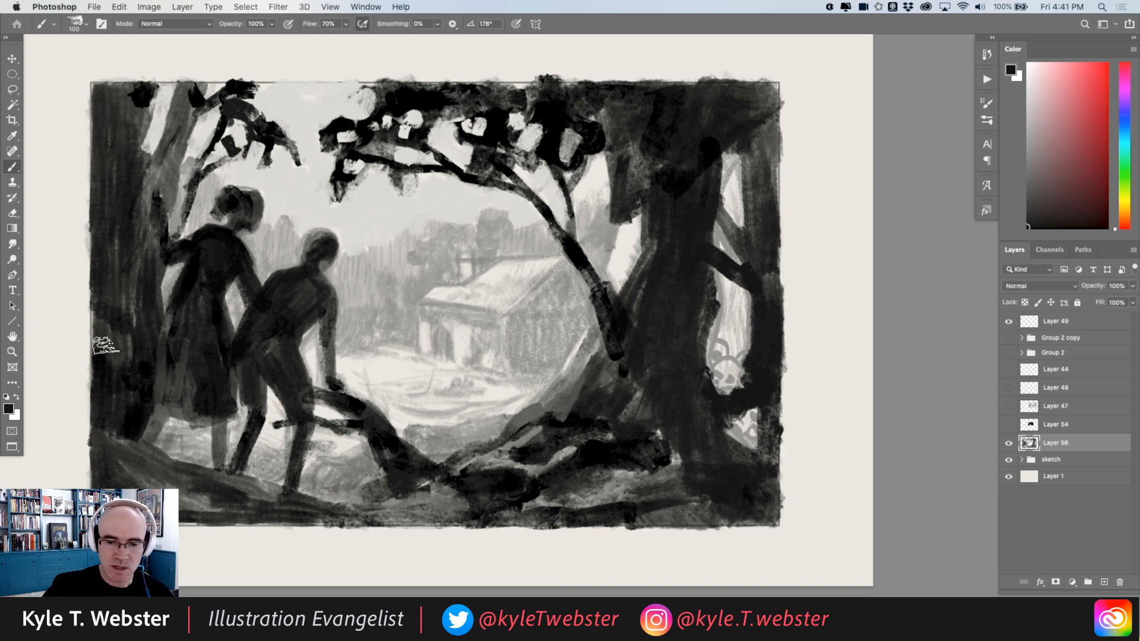
{"action": "left_click_drag", "start_coordinate": [328, 407], "coordinate": [362, 410]}
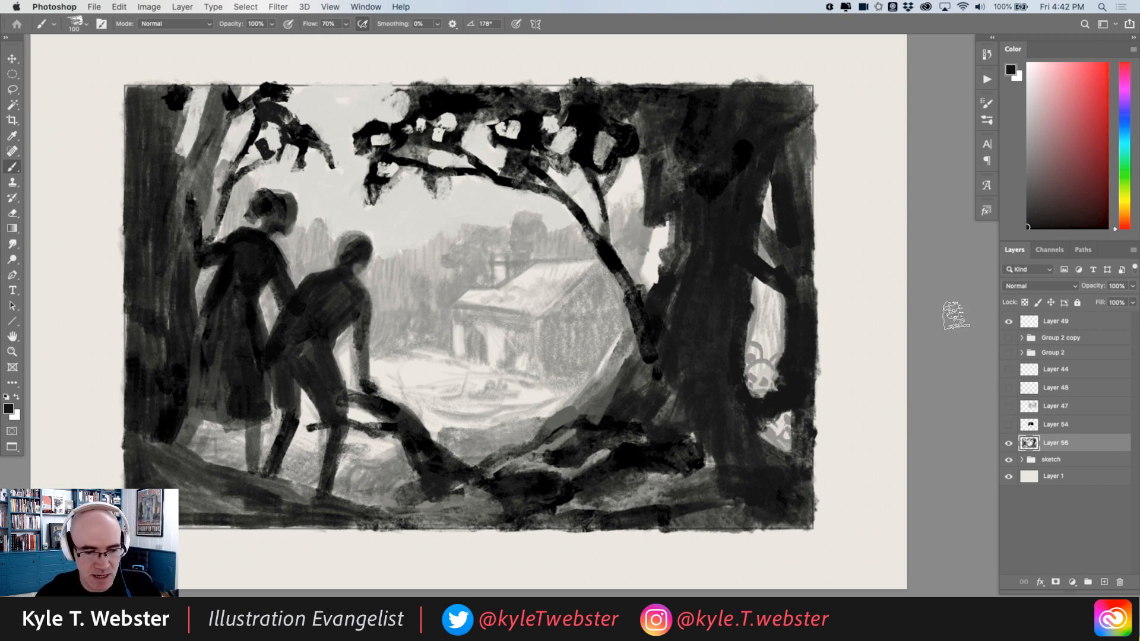
Hide the sketch group, fill the gaps between the big tree and outer trunk with sampled distant-tree grey, and restore the branch in sampled black.
{"action": "left_click", "coordinate": [1009, 461]}
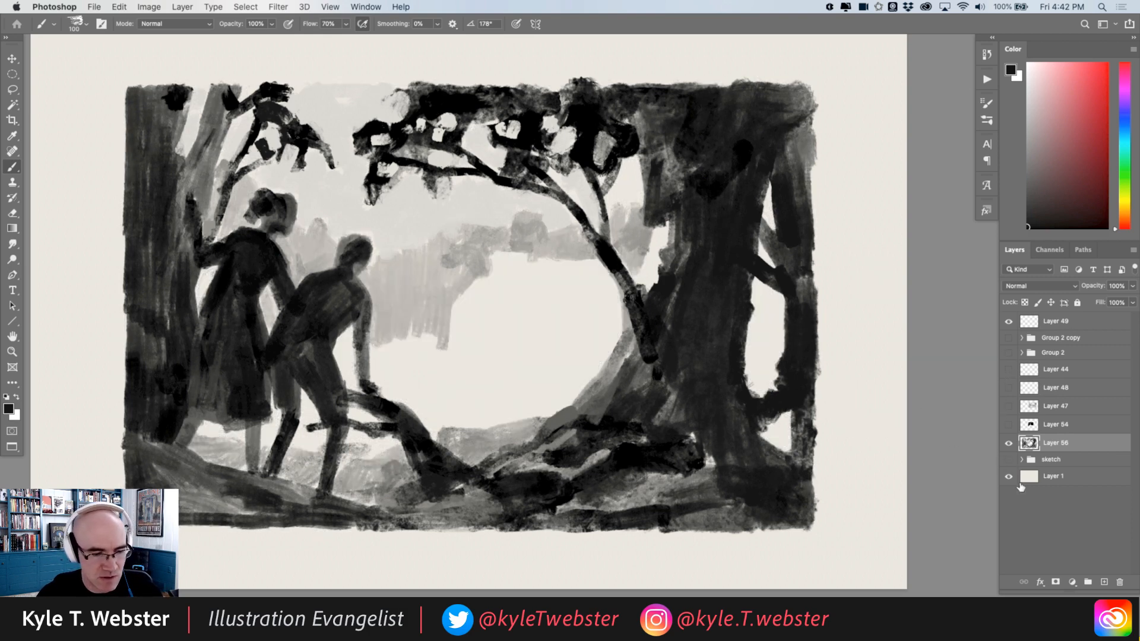
{"action": "left_click_drag", "start_coordinate": [379, 406], "coordinate": [412, 401]}
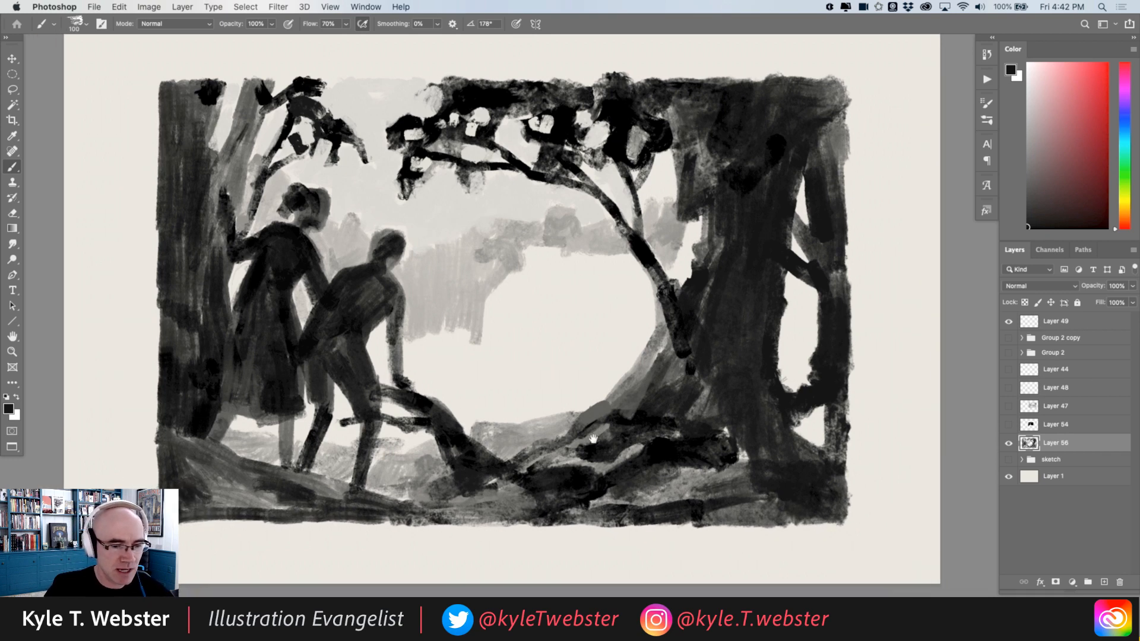
{"action": "left_click", "coordinate": [594, 244], "text": "alt"}
{"action": "mouse_move", "coordinate": [799, 285]}
{"action": "left_mouse_down"}
{"action": "mouse_move", "coordinate": [808, 323]}
{"action": "mouse_move", "coordinate": [810, 296]}
{"action": "mouse_move", "coordinate": [795, 285]}
{"action": "mouse_move", "coordinate": [789, 359]}
{"action": "left_mouse_up"}
{"action": "left_click", "coordinate": [665, 230], "text": "alt"}
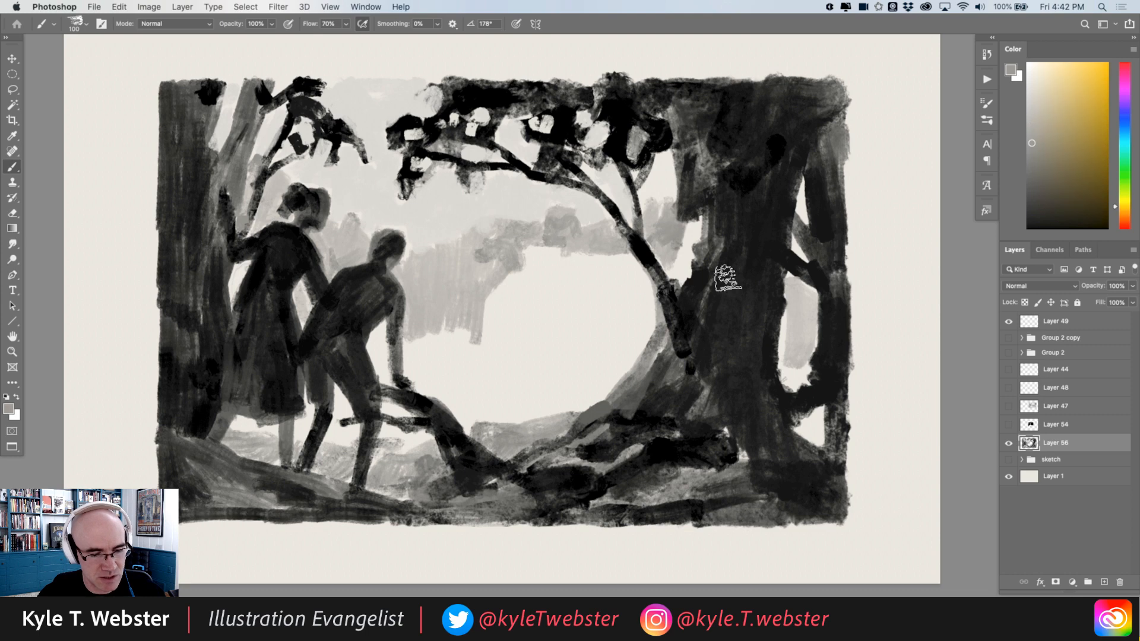
{"action": "mouse_move", "coordinate": [792, 317]}
{"action": "left_mouse_down"}
{"action": "mouse_move", "coordinate": [807, 344]}
{"action": "mouse_move", "coordinate": [787, 338]}
{"action": "left_mouse_up"}
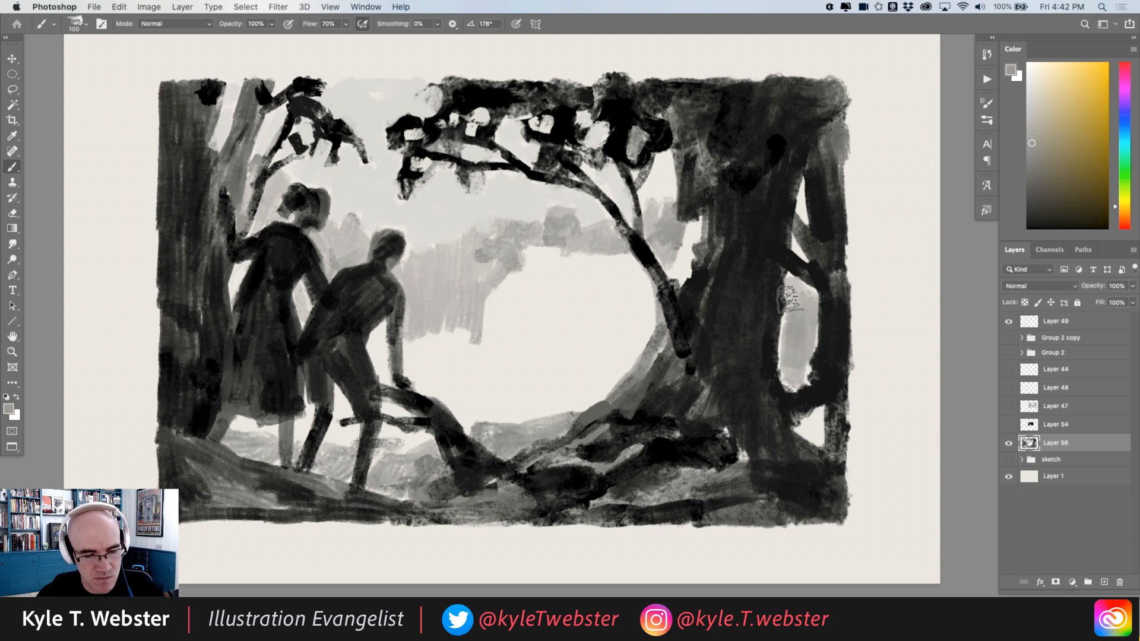
{"action": "left_click", "coordinate": [801, 251]}
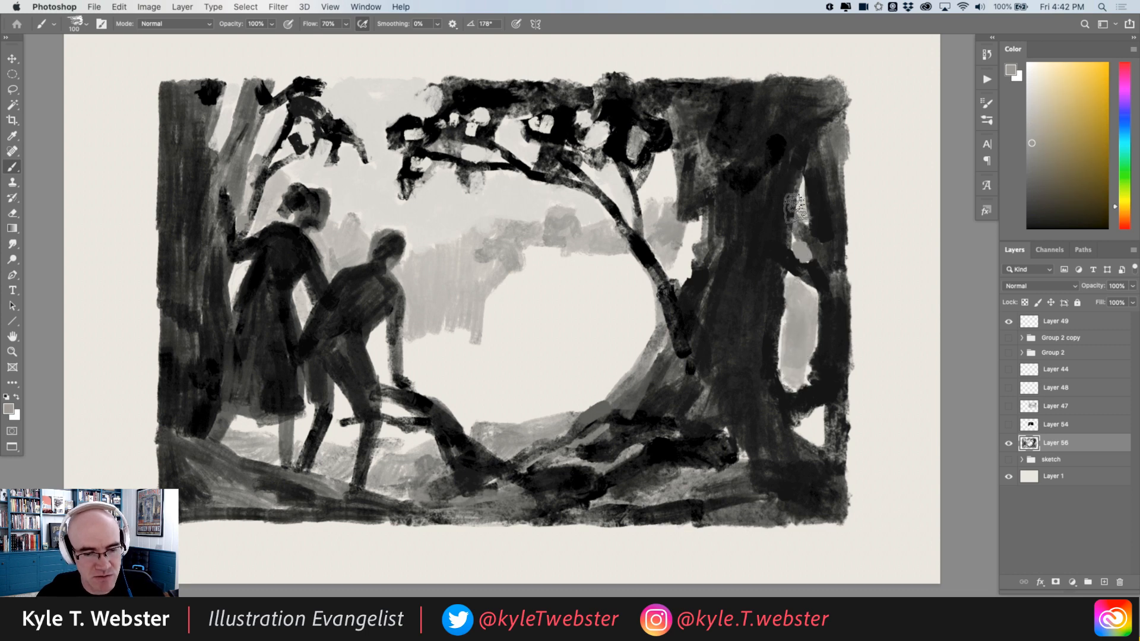
{"action": "left_click", "coordinate": [823, 229], "text": "alt"}
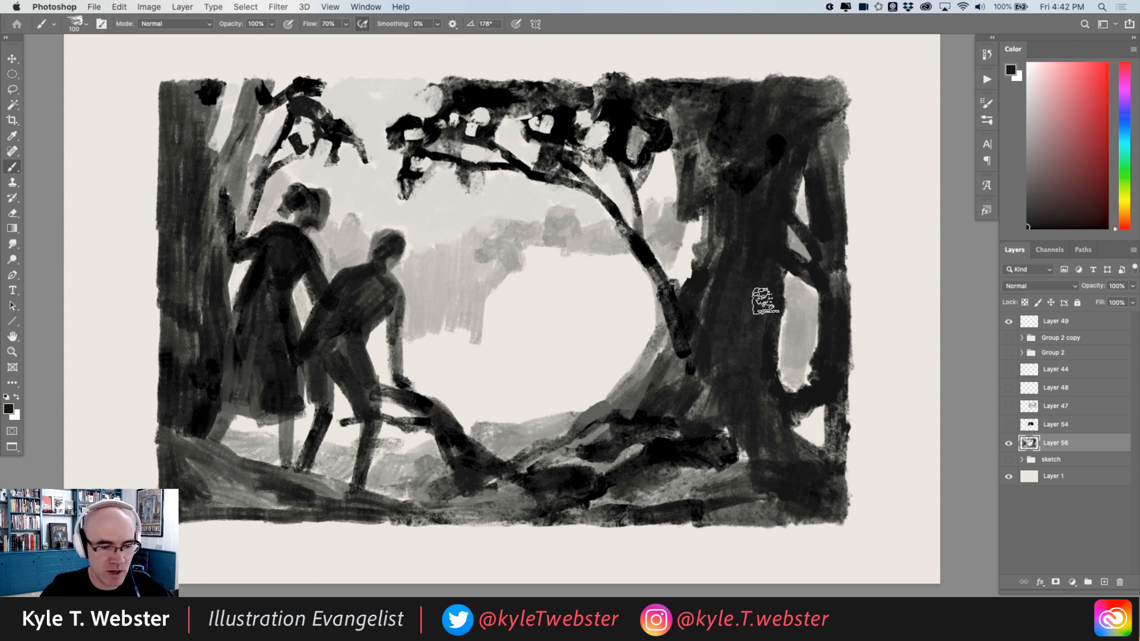
Try blacking out the gaps between the big tree and the outer trunk, and undo the strokes.
{"action": "mouse_move", "coordinate": [811, 151]}
{"action": "left_mouse_down"}
{"action": "mouse_move", "coordinate": [804, 389]}
{"action": "mouse_move", "coordinate": [783, 191]}
{"action": "mouse_move", "coordinate": [782, 329]}
{"action": "mouse_move", "coordinate": [816, 471]}
{"action": "mouse_move", "coordinate": [782, 336]}
{"action": "left_mouse_up"}
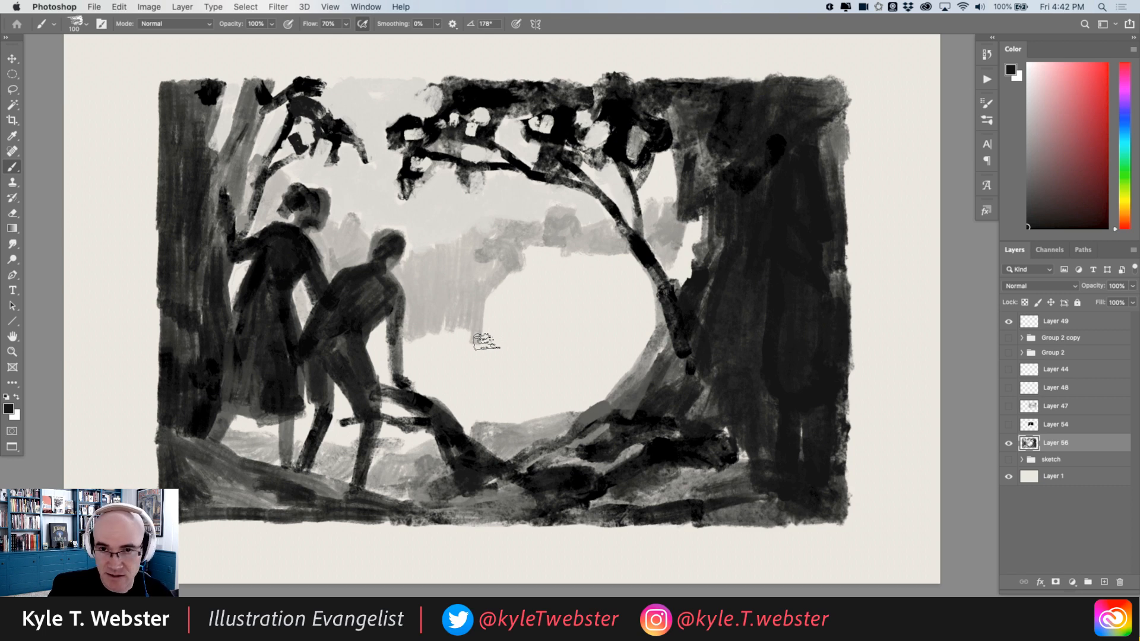
{"action": "key", "text": "super+z"}
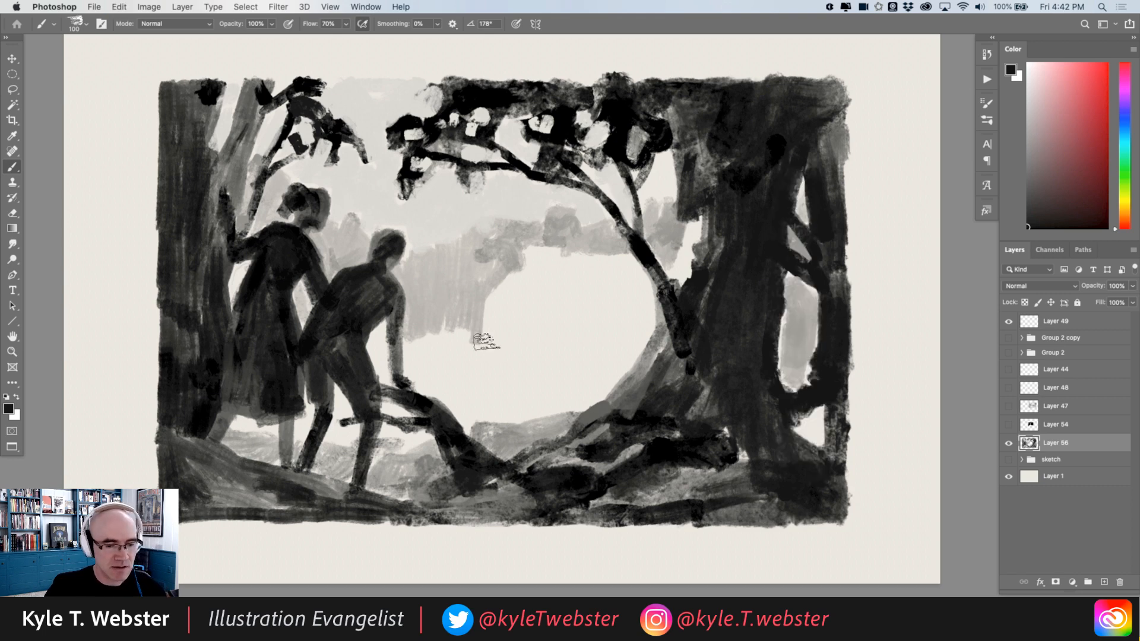
Sample greys from the gap between the trunks and paint its lower openings with light patches down to the ground.
{"action": "left_click", "coordinate": [792, 358], "text": "alt"}
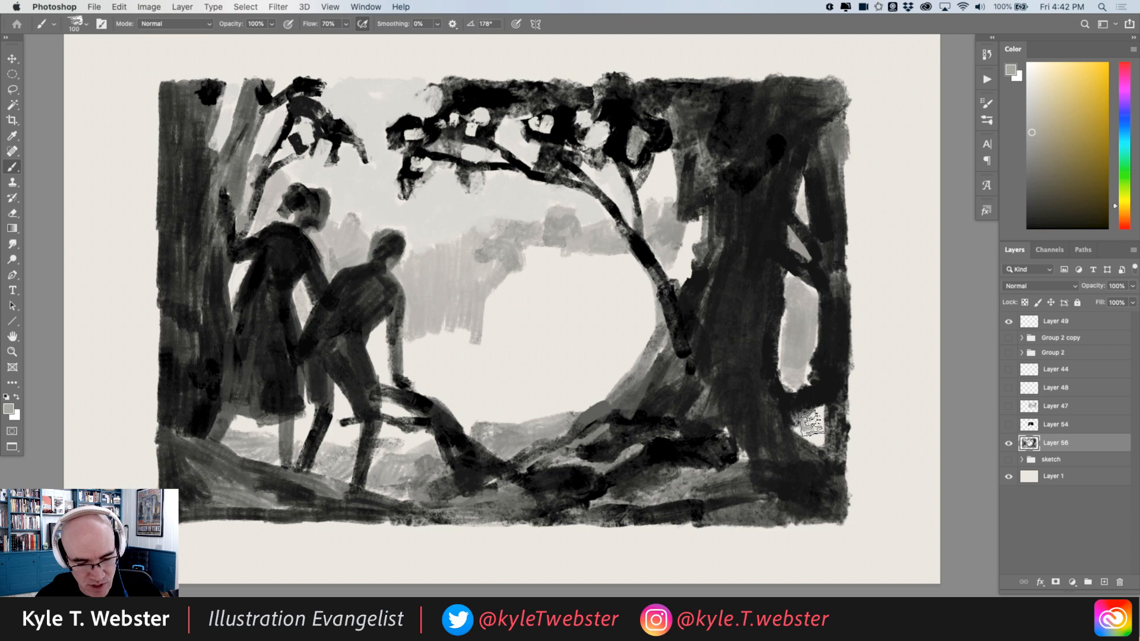
{"action": "left_click_drag", "start_coordinate": [814, 436], "coordinate": [792, 383]}
{"action": "left_click", "coordinate": [815, 350], "text": "alt"}
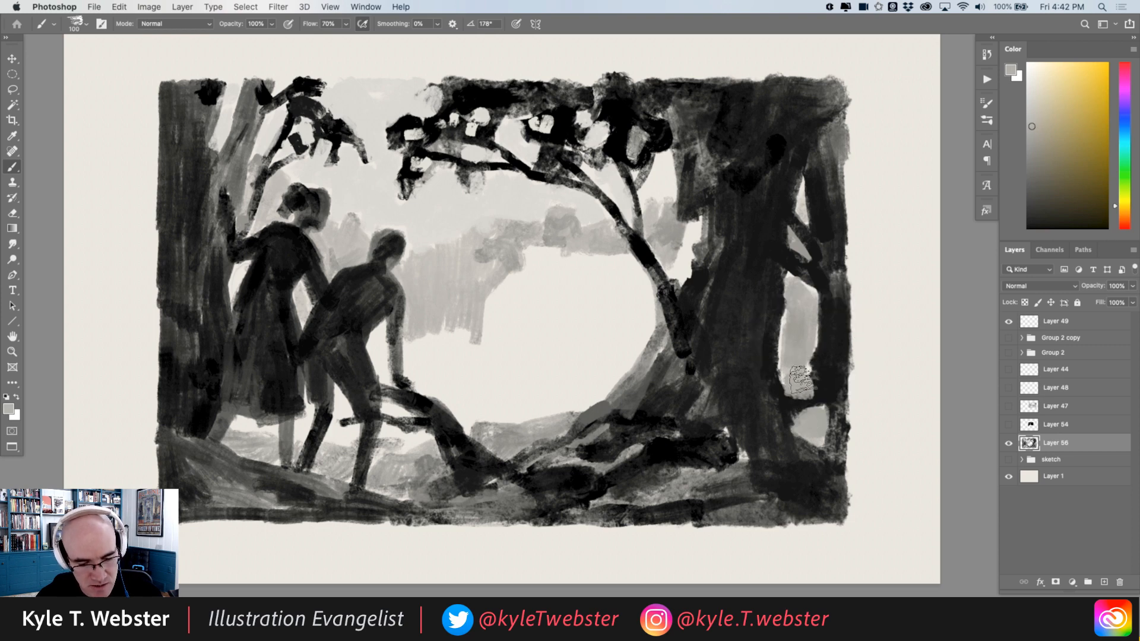
{"action": "mouse_move", "coordinate": [800, 365]}
{"action": "left_mouse_down"}
{"action": "mouse_move", "coordinate": [785, 415]}
{"action": "mouse_move", "coordinate": [789, 403]}
{"action": "mouse_move", "coordinate": [797, 411]}
{"action": "mouse_move", "coordinate": [781, 400]}
{"action": "mouse_move", "coordinate": [785, 351]}
{"action": "mouse_move", "coordinate": [803, 364]}
{"action": "mouse_move", "coordinate": [780, 337]}
{"action": "mouse_move", "coordinate": [807, 425]}
{"action": "left_mouse_up"}
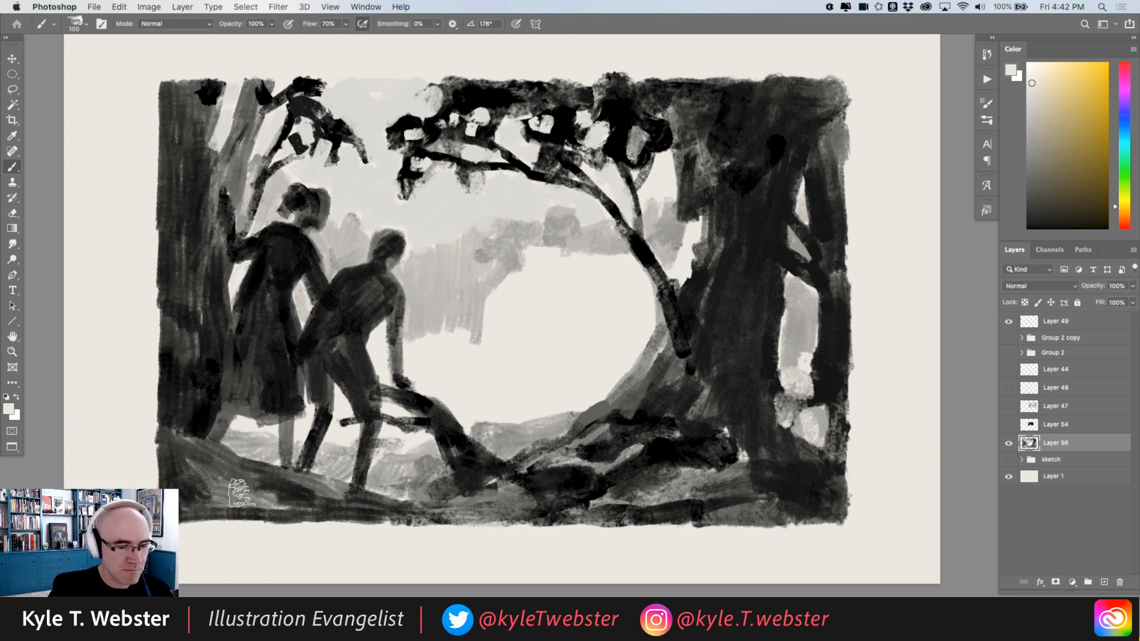
Reset the colours to black and paint dark strokes over the ground beneath the figures, the root and the near tree's base.
{"action": "left_click", "coordinate": [446, 443], "text": "alt"}
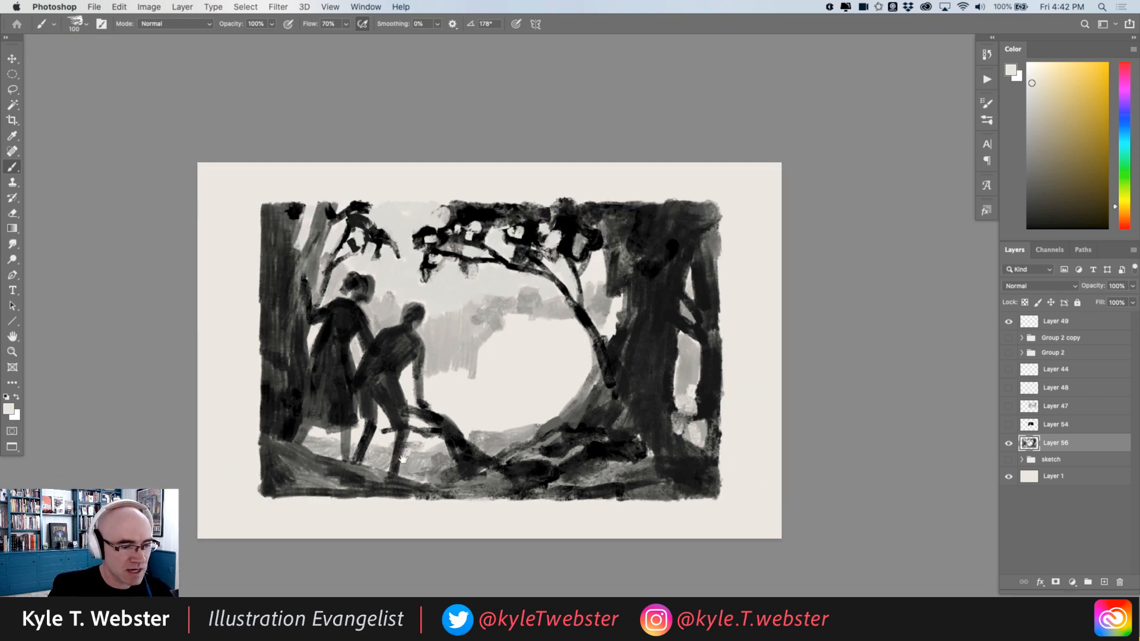
{"action": "left_click_drag", "start_coordinate": [388, 459], "coordinate": [423, 458]}
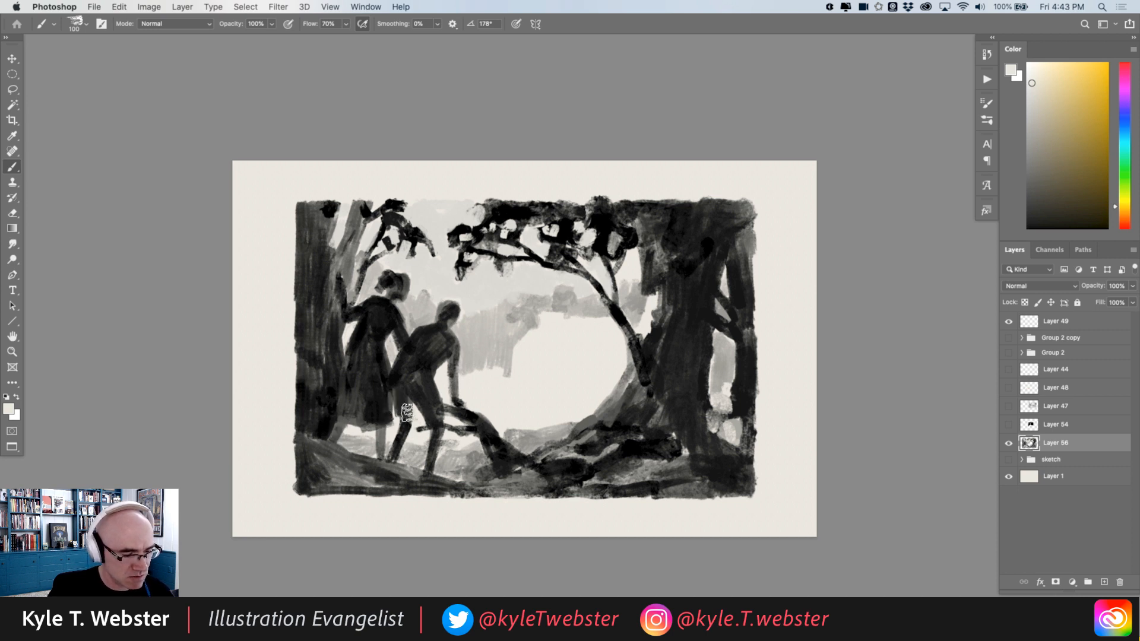
{"action": "key", "text": "d"}
{"action": "left_click", "coordinate": [508, 447], "text": "super"}
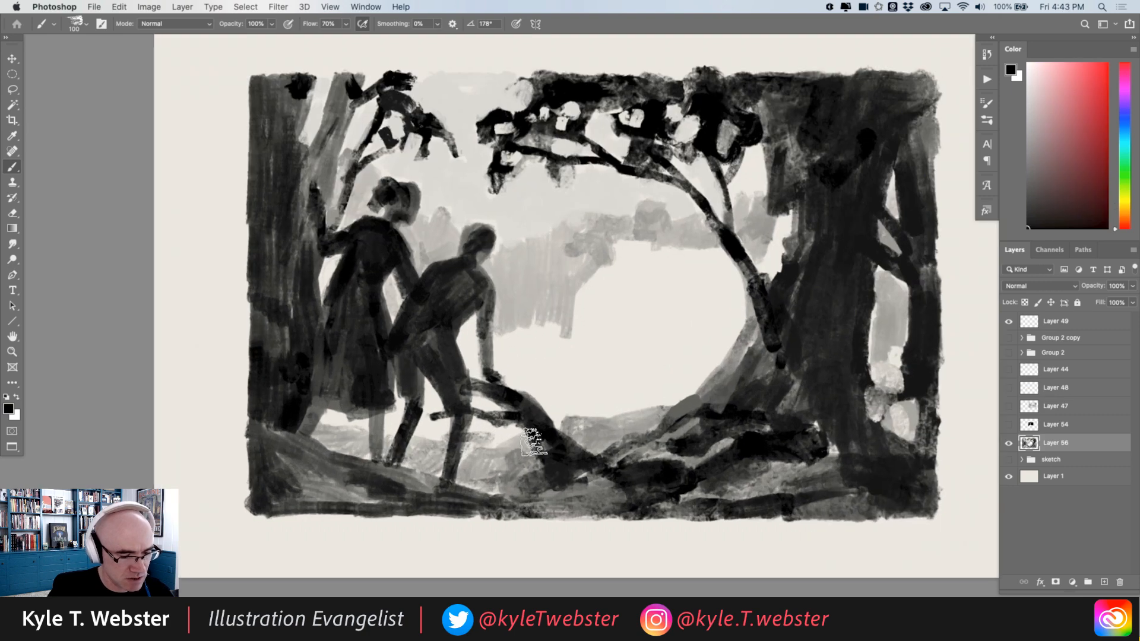
{"action": "mouse_move", "coordinate": [392, 492]}
{"action": "left_mouse_down"}
{"action": "mouse_move", "coordinate": [434, 492]}
{"action": "mouse_move", "coordinate": [362, 476]}
{"action": "mouse_move", "coordinate": [330, 449]}
{"action": "mouse_move", "coordinate": [339, 462]}
{"action": "mouse_move", "coordinate": [330, 432]}
{"action": "mouse_move", "coordinate": [343, 455]}
{"action": "mouse_move", "coordinate": [304, 449]}
{"action": "mouse_move", "coordinate": [361, 487]}
{"action": "mouse_move", "coordinate": [285, 481]}
{"action": "mouse_move", "coordinate": [324, 495]}
{"action": "mouse_move", "coordinate": [275, 480]}
{"action": "mouse_move", "coordinate": [259, 419]}
{"action": "mouse_move", "coordinate": [269, 460]}
{"action": "mouse_move", "coordinate": [263, 421]}
{"action": "mouse_move", "coordinate": [279, 410]}
{"action": "mouse_move", "coordinate": [258, 401]}
{"action": "left_mouse_up"}
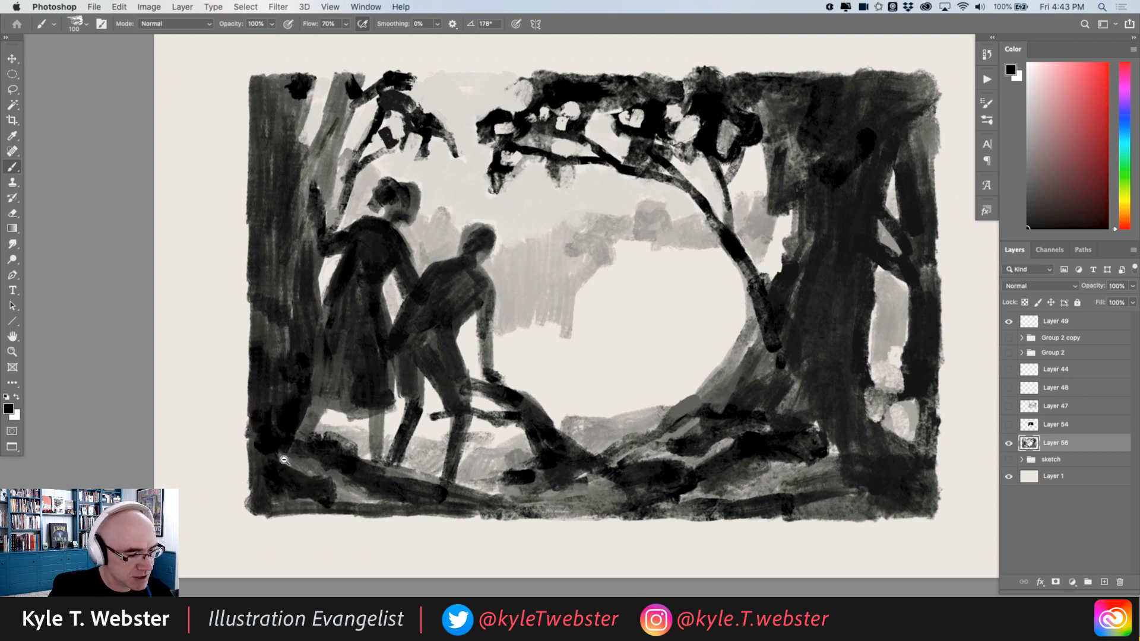
{"action": "left_click_drag", "start_coordinate": [285, 461], "coordinate": [240, 466]}
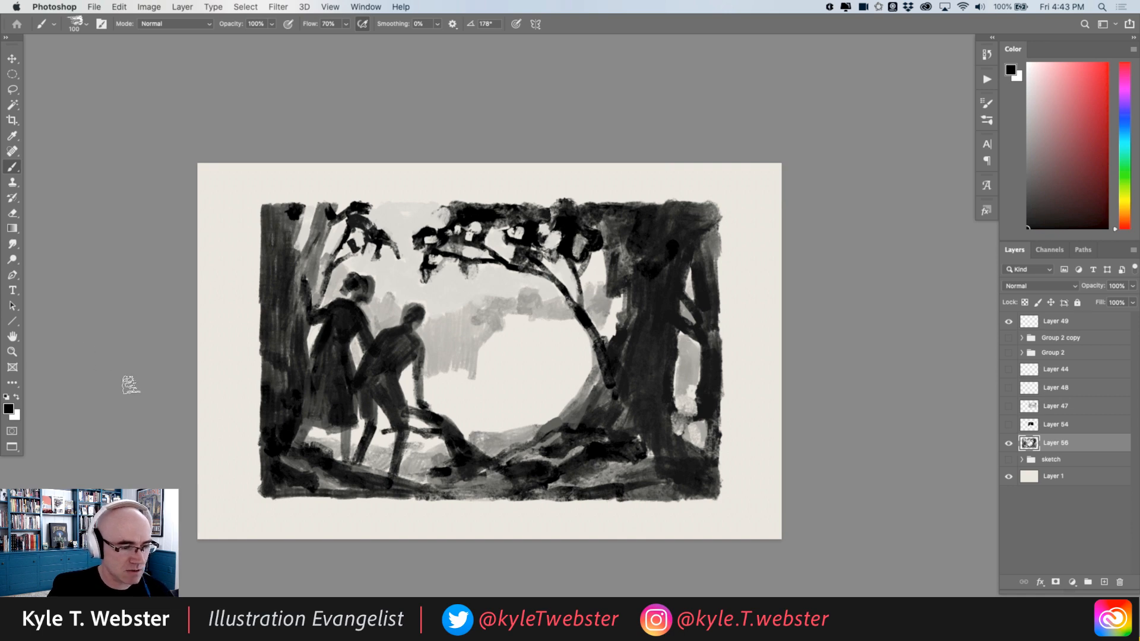
Sample a mid grey from the near trees and paint it into the pale gap between the trunks behind the standing figure.
{"action": "left_click_drag", "start_coordinate": [274, 287], "coordinate": [277, 253]}
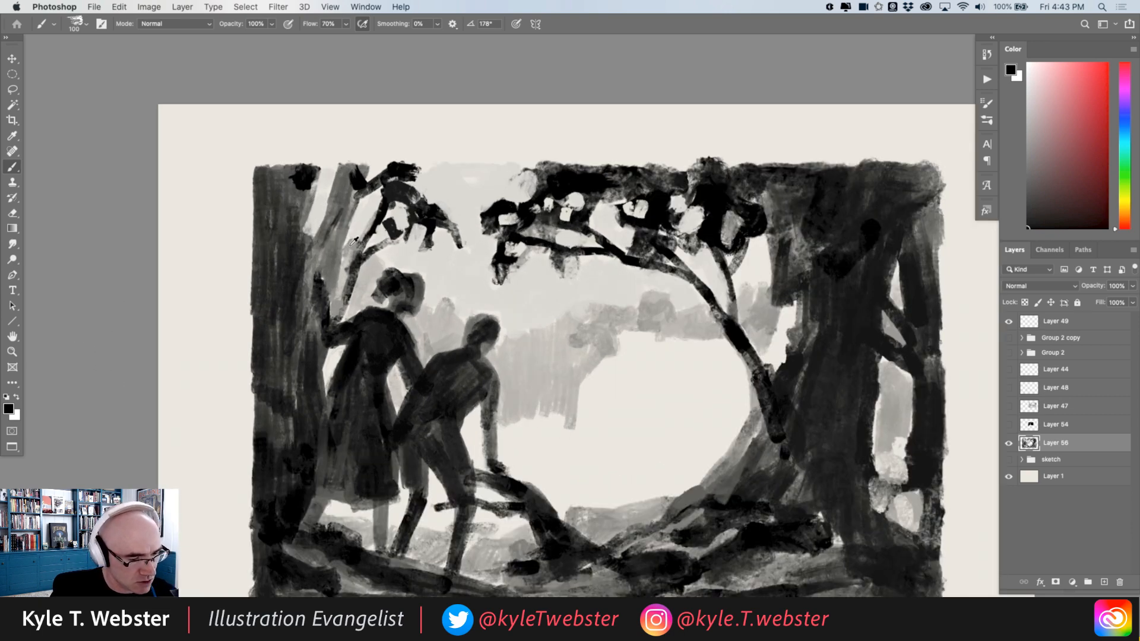
{"action": "left_click", "coordinate": [304, 237], "text": "alt"}
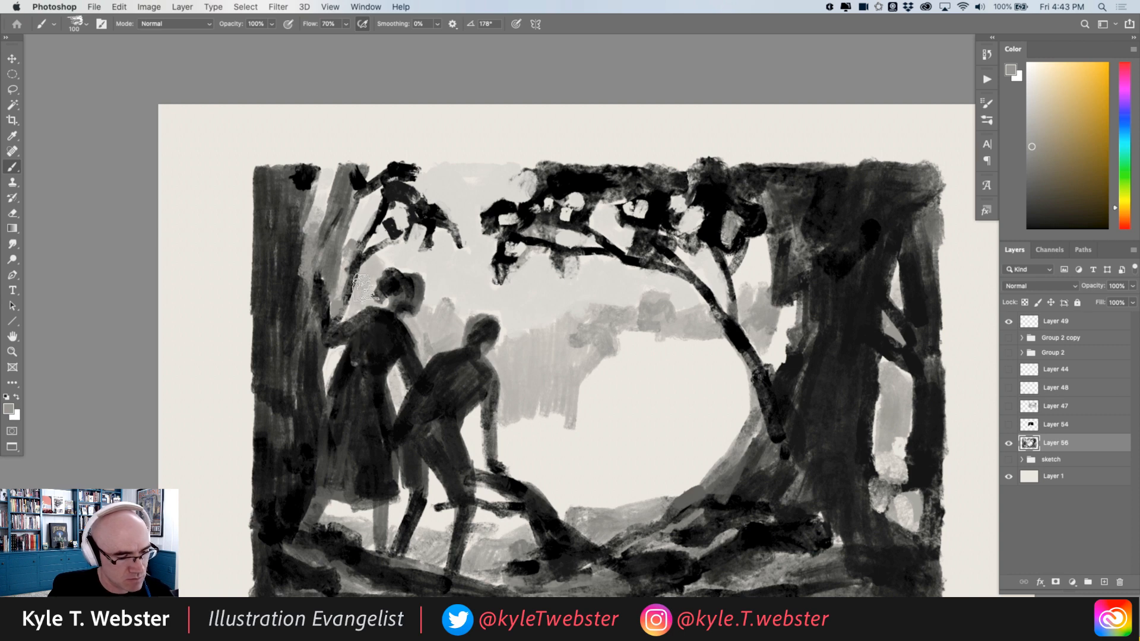
{"action": "key", "text": "super+minus"}
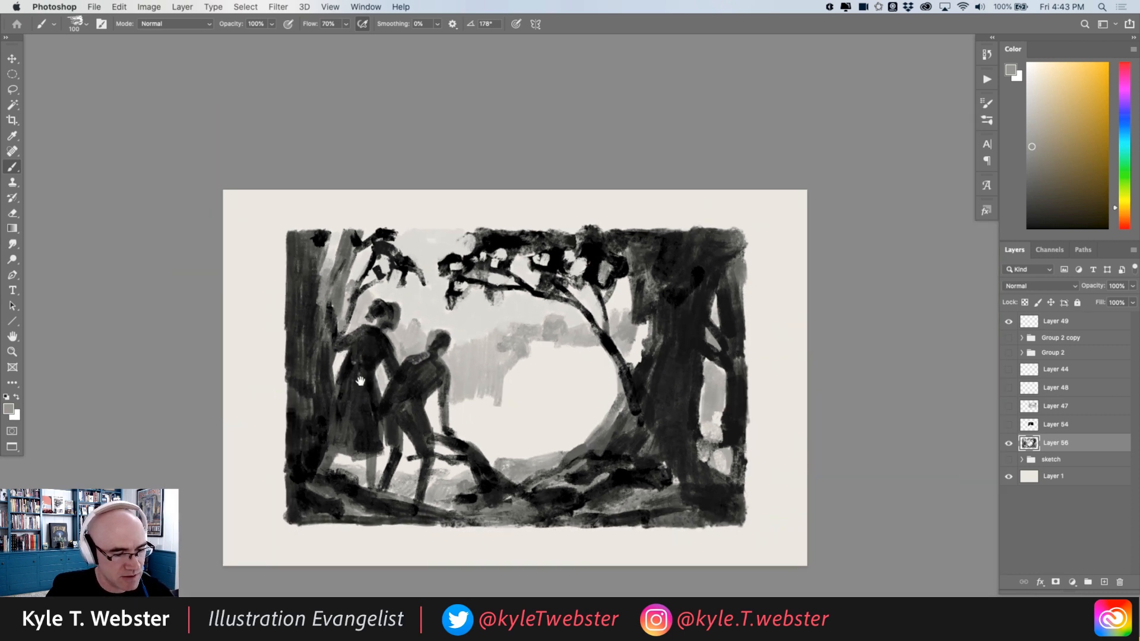
{"action": "key", "text": "super+plus"}
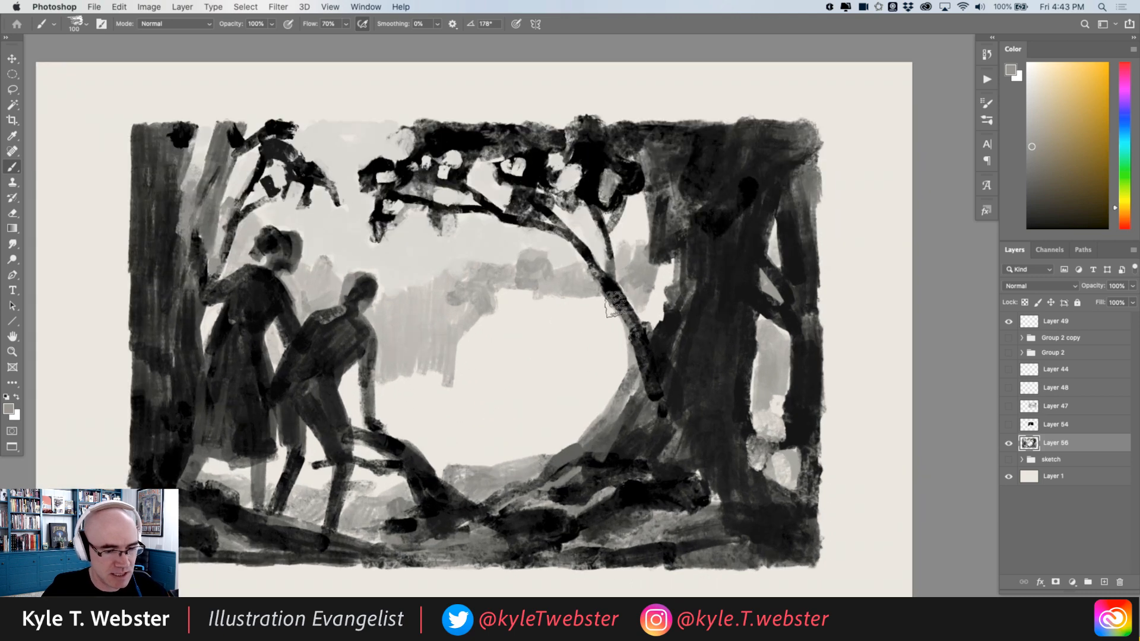
Sample greys from the near trees and fill the pale gap between the leaning branch and the big trunk.
{"action": "left_click", "coordinate": [641, 274], "text": "alt"}
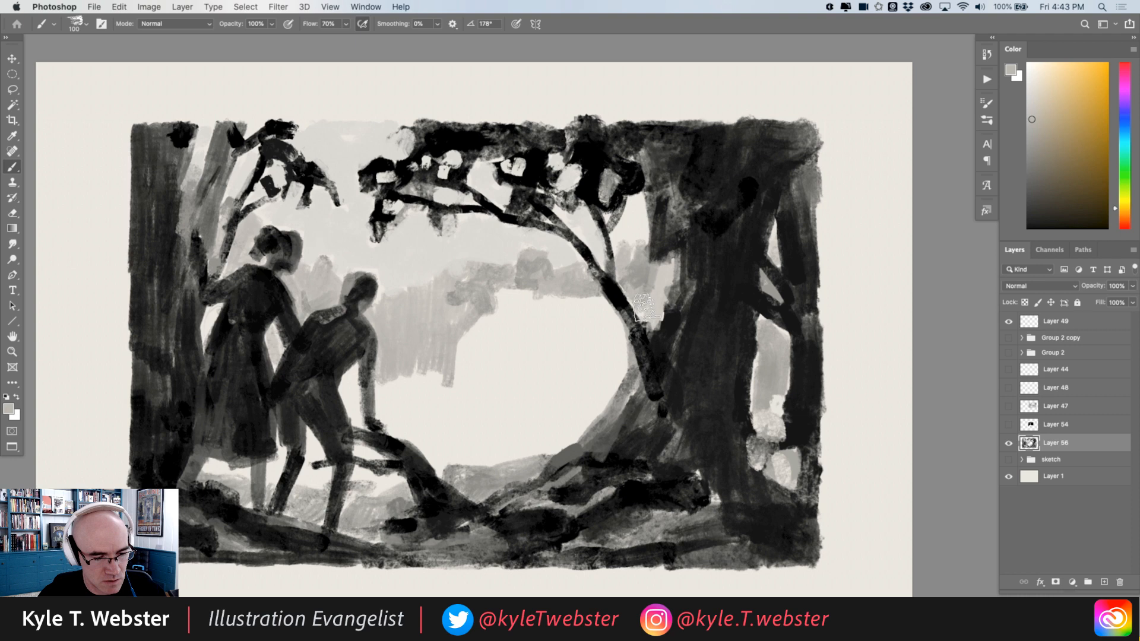
{"action": "left_click", "coordinate": [622, 392], "text": "alt"}
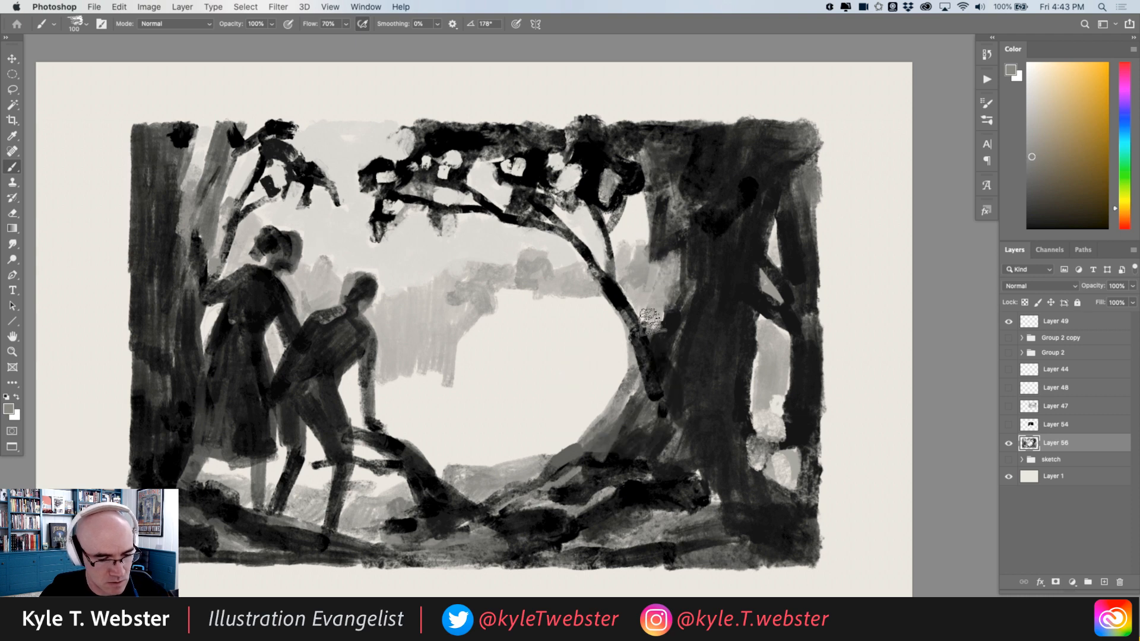
{"action": "mouse_move", "coordinate": [652, 322]}
{"action": "left_mouse_down"}
{"action": "mouse_move", "coordinate": [650, 265]}
{"action": "mouse_move", "coordinate": [648, 319]}
{"action": "left_mouse_up"}
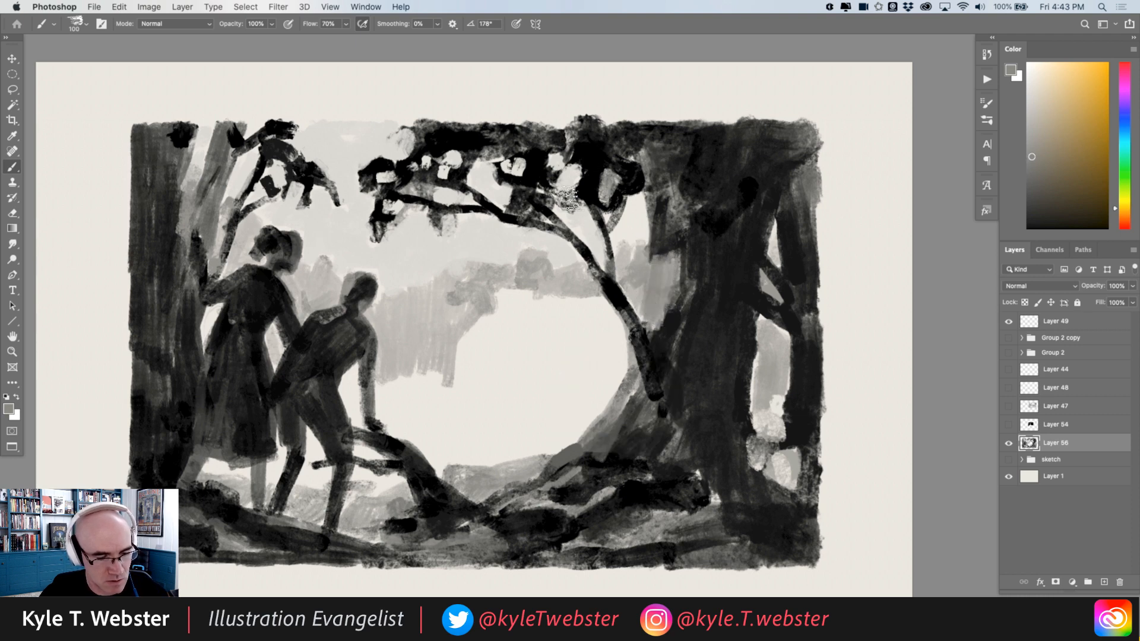
{"action": "left_click", "coordinate": [618, 399], "text": "alt"}
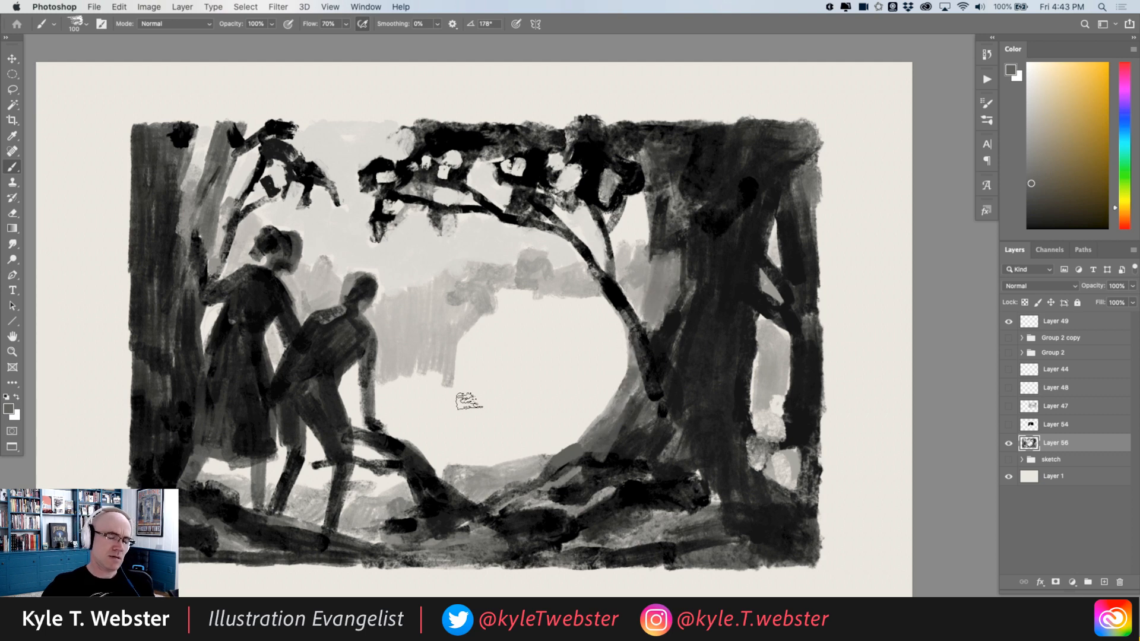
{"action": "left_click", "coordinate": [640, 278], "text": "alt"}
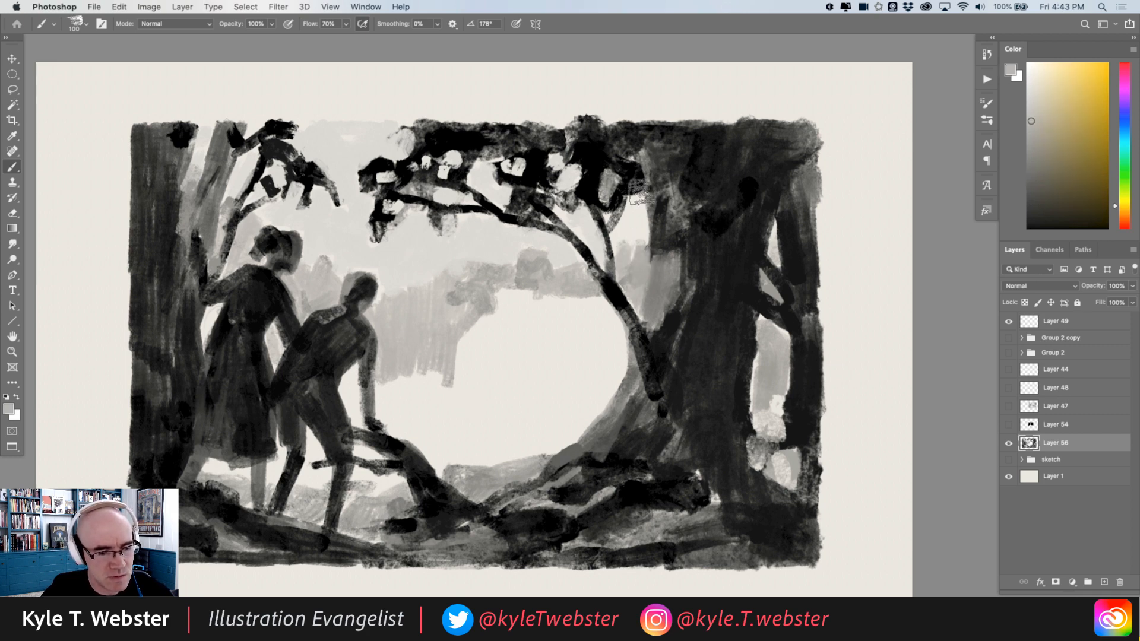
{"action": "left_click", "coordinate": [678, 278], "text": "alt"}
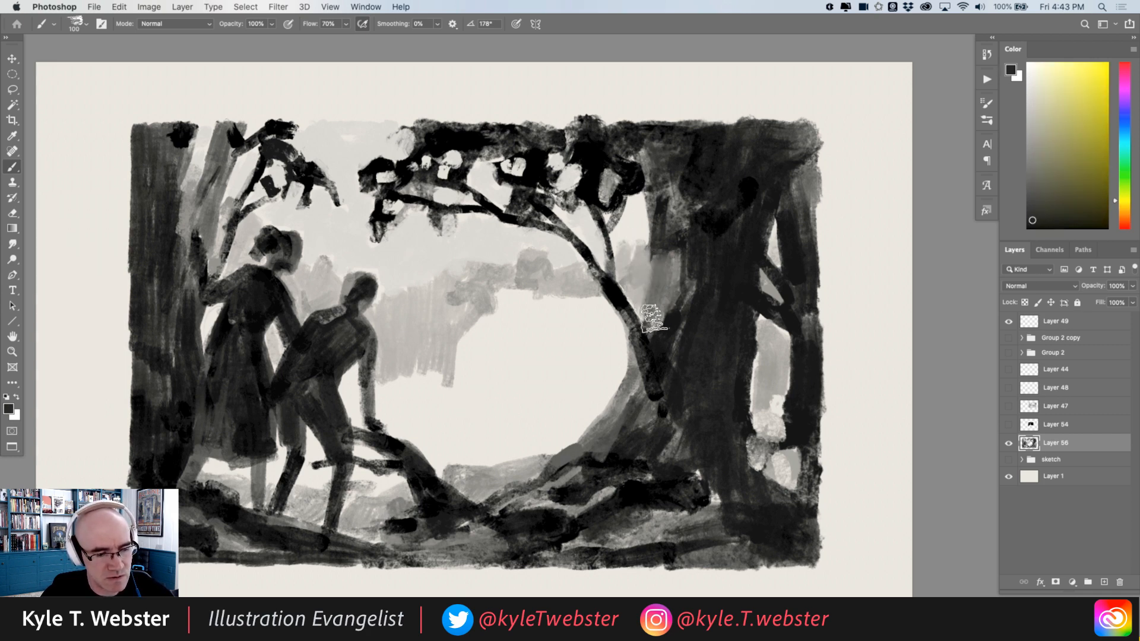
Examine the whole painting at thumbnail size to judge the balance of lights and darks.
{"action": "scroll", "coordinate": [439, 410], "scroll_direction": "down", "scroll_amount": 1}
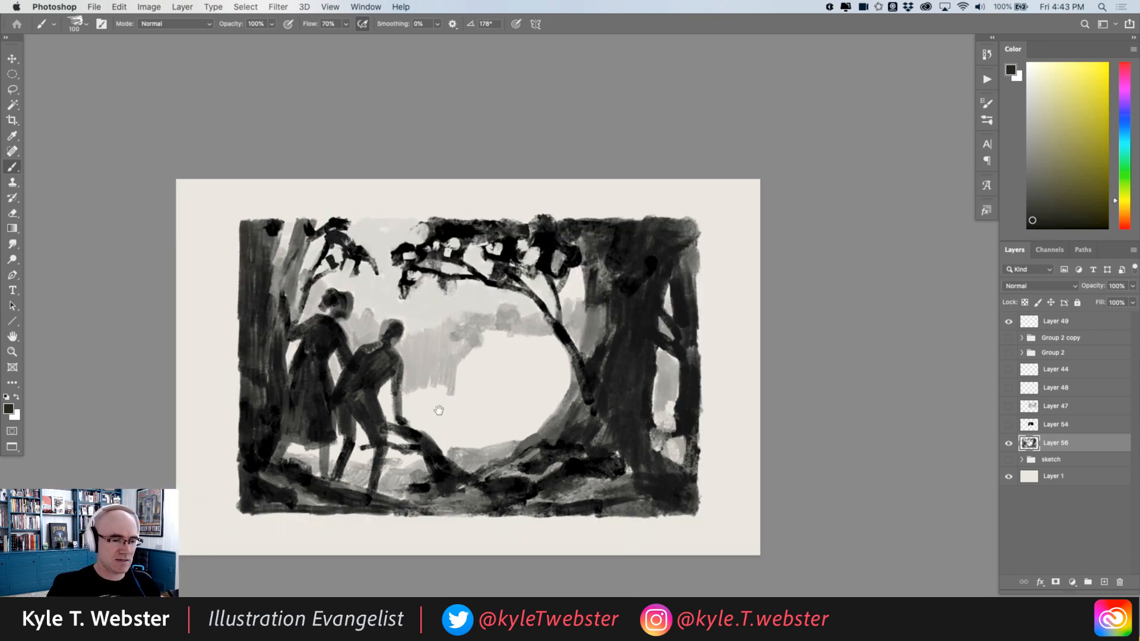
{"action": "left_click", "coordinate": [352, 385]}
{"action": "scroll", "coordinate": [291, 428], "scroll_direction": "down", "scroll_amount": 3}
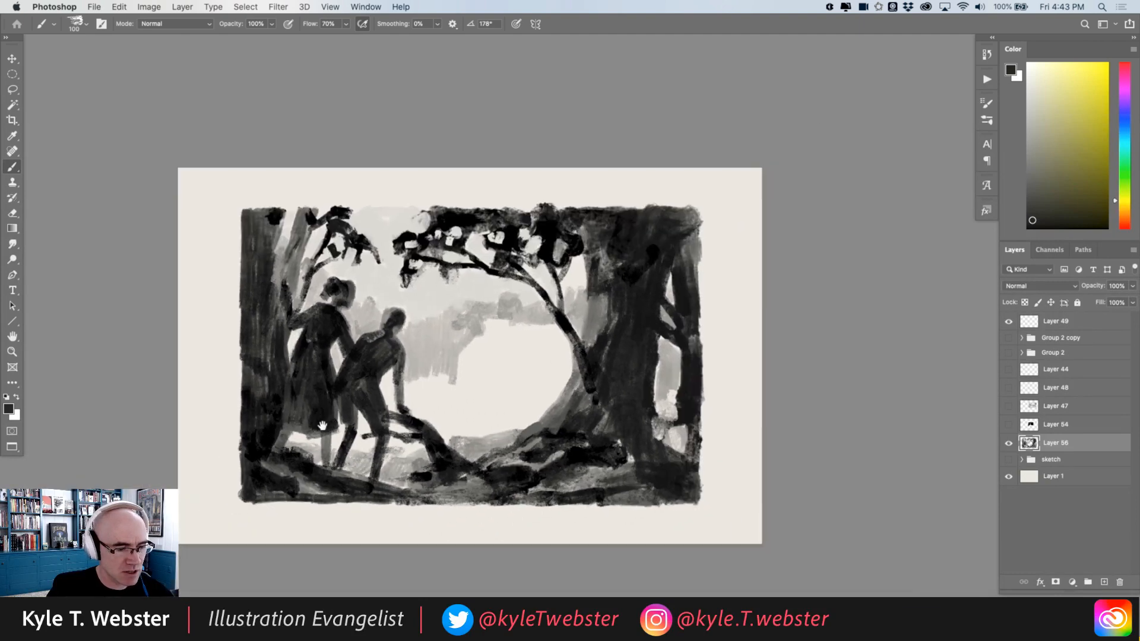
{"action": "left_click_drag", "start_coordinate": [285, 475], "coordinate": [436, 387]}
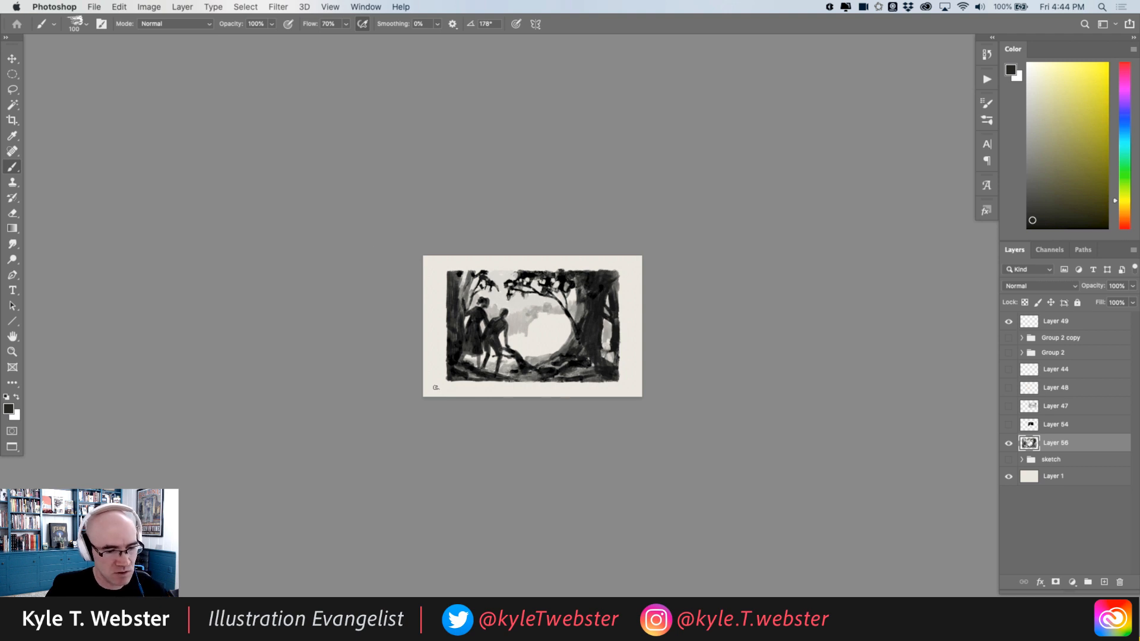
{"action": "left_click", "coordinate": [477, 343]}
{"action": "left_click", "coordinate": [474, 345]}
{"action": "left_click", "coordinate": [470, 351]}
{"action": "left_click_drag", "start_coordinate": [440, 348], "coordinate": [338, 382]}
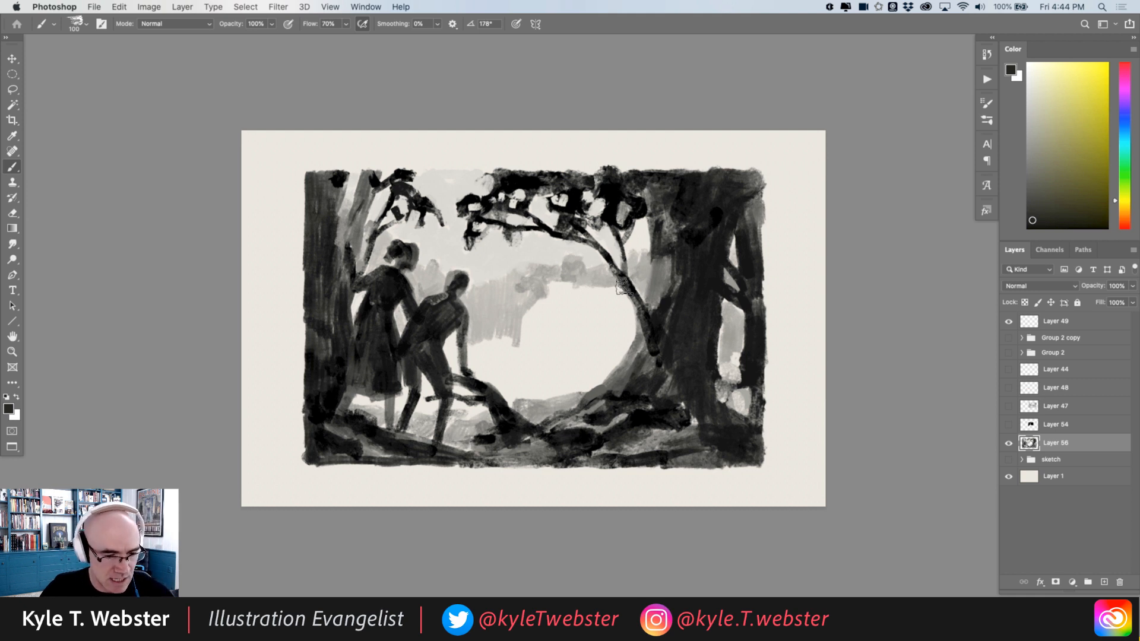
Look up the active Cool Drag brush in the brush library, keeping its size at 100 px.
{"action": "left_click", "coordinate": [987, 120]}
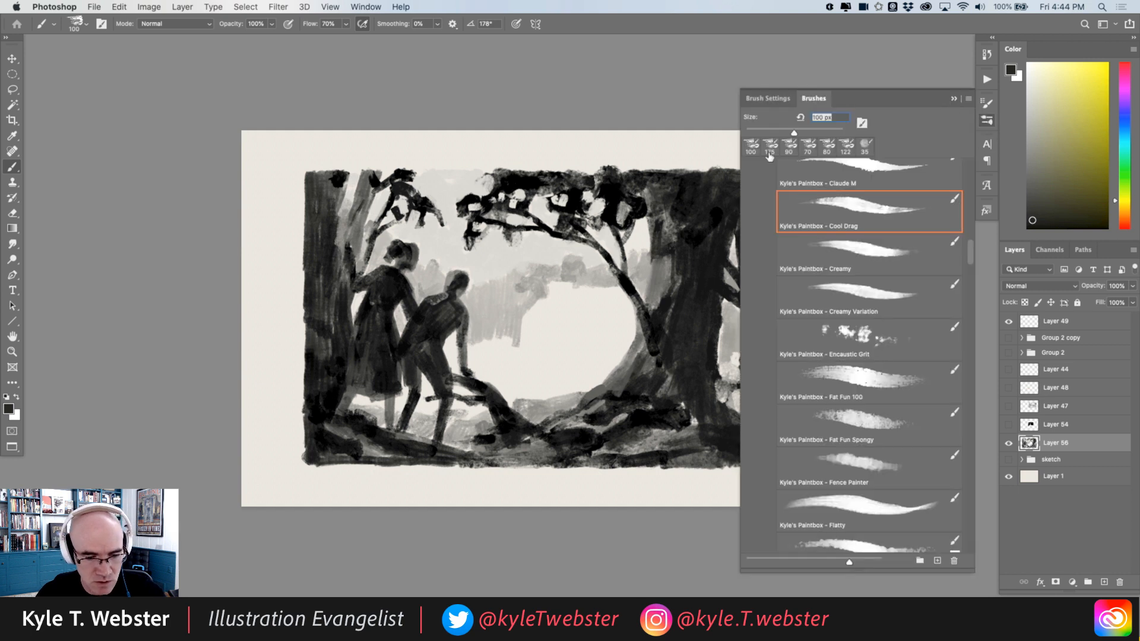
{"action": "left_click", "coordinate": [794, 231]}
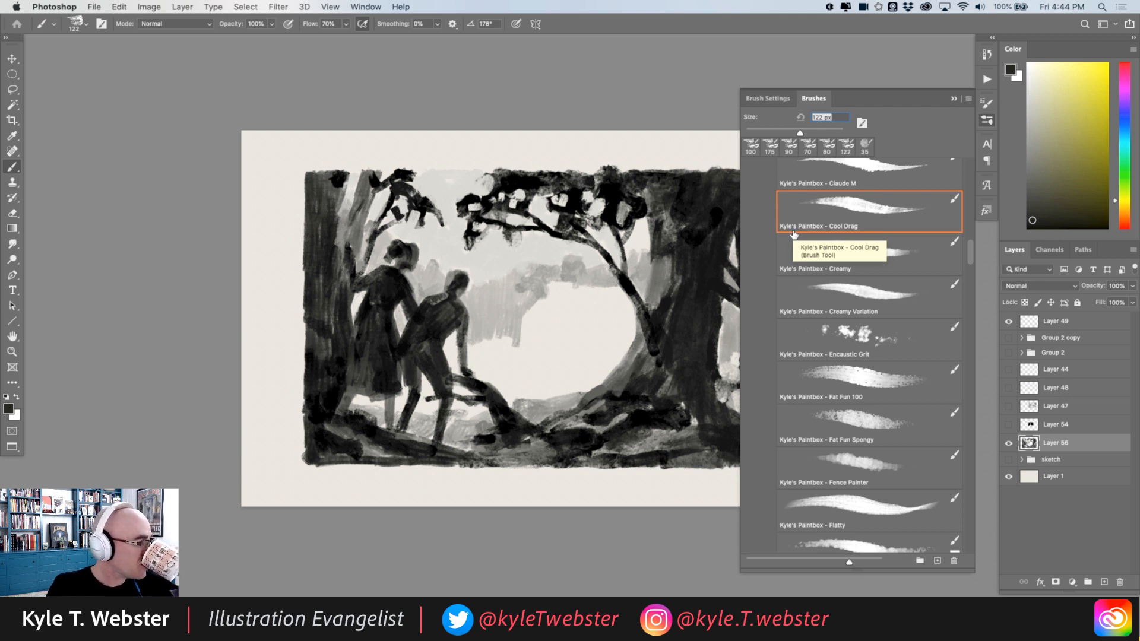
{"action": "key", "text": "["}
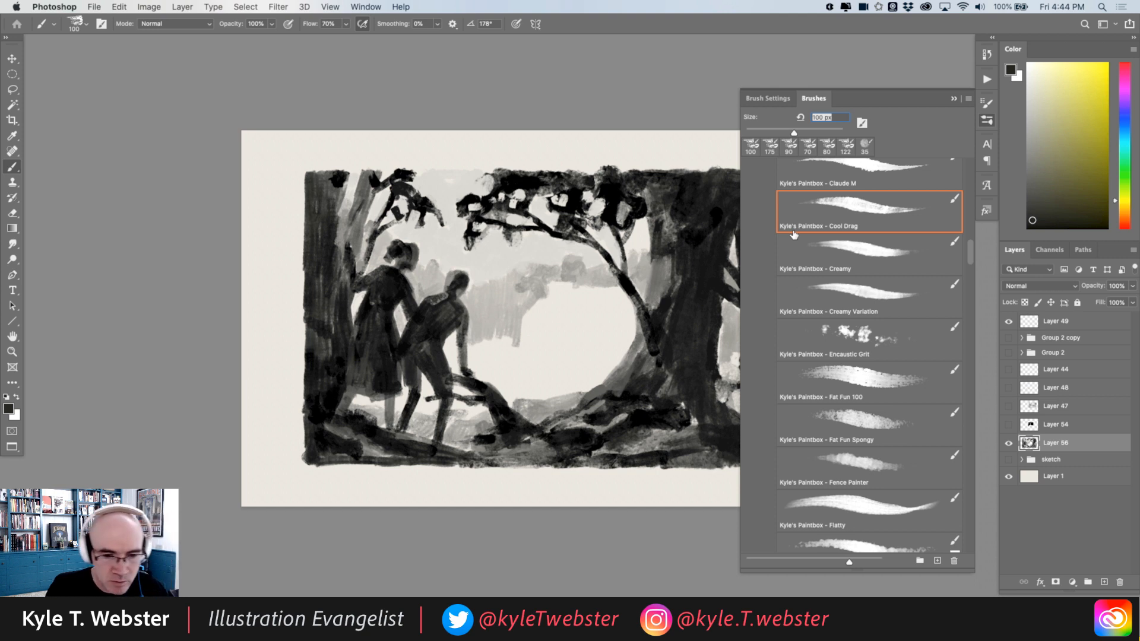
{"action": "left_click", "coordinate": [955, 99]}
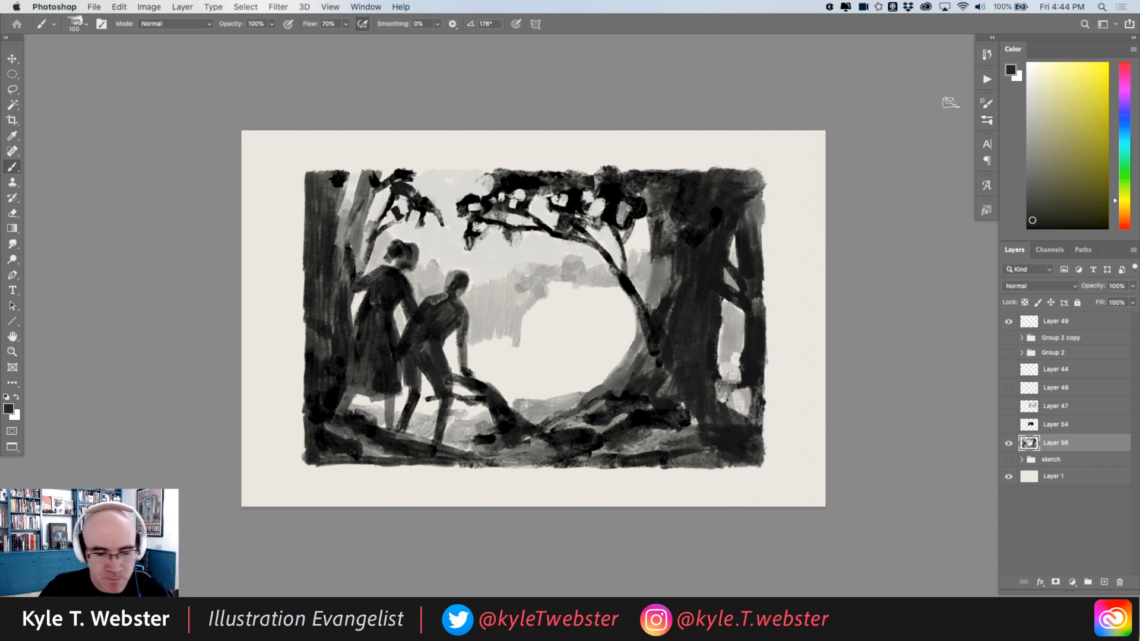
Show the sketch group and paint the house's shaded side wall with a sampled light grey.
{"action": "left_click", "coordinate": [507, 382], "text": "super"}
{"action": "left_click_drag", "start_coordinate": [445, 364], "coordinate": [421, 390]}
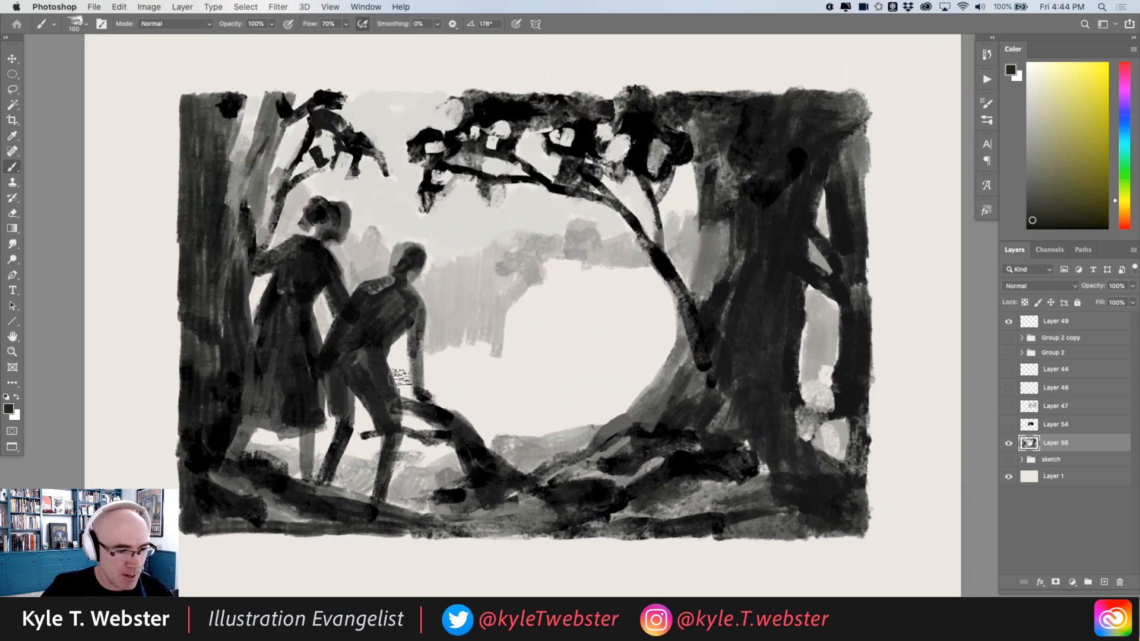
{"action": "left_click_drag", "start_coordinate": [435, 339], "coordinate": [365, 272]}
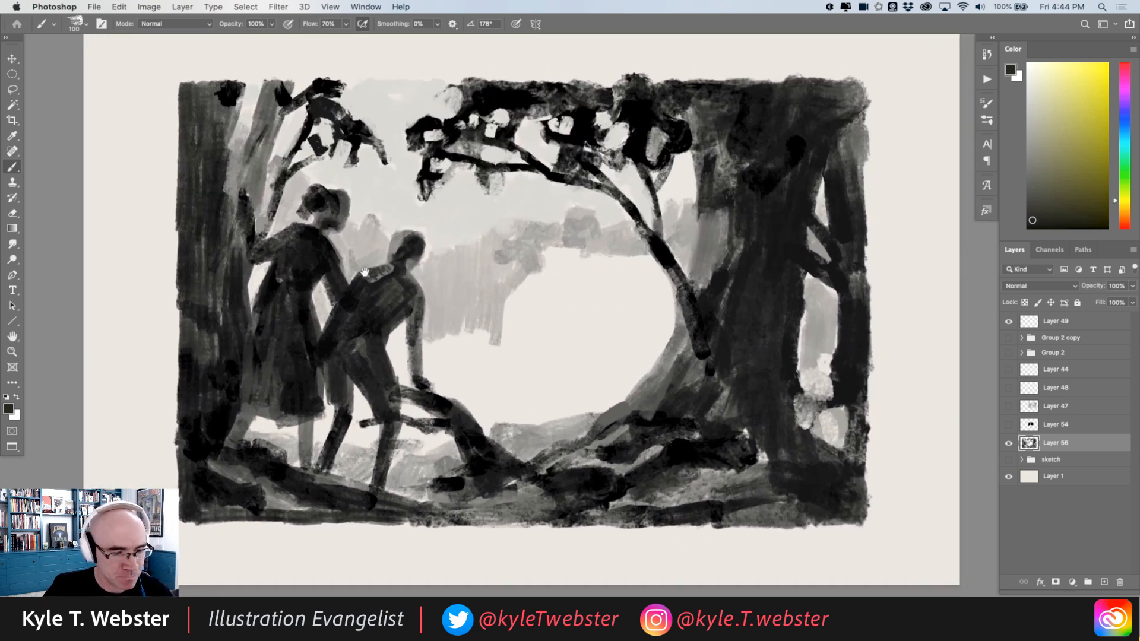
{"action": "left_click", "coordinate": [1008, 460]}
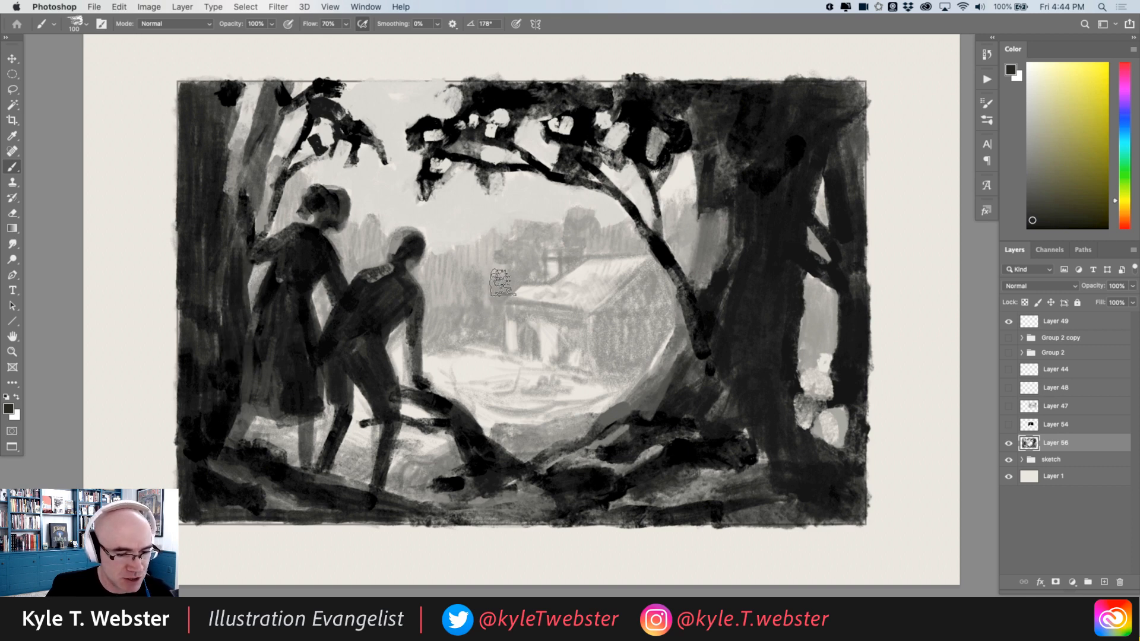
{"action": "left_click", "coordinate": [615, 343], "text": "alt"}
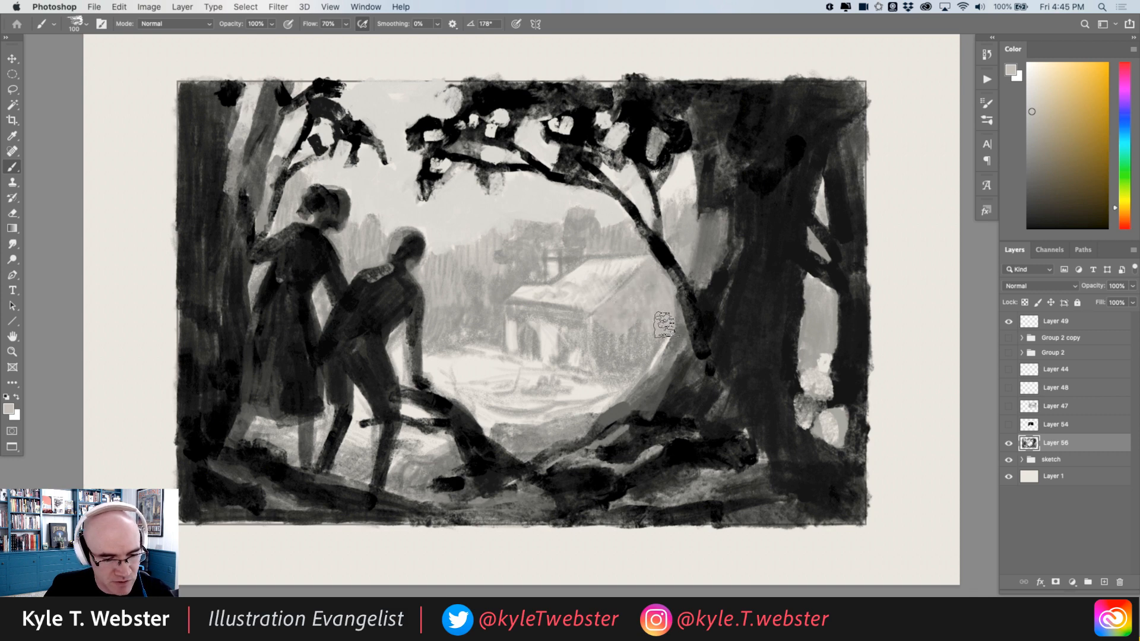
{"action": "mouse_move", "coordinate": [599, 322]}
{"action": "left_mouse_down"}
{"action": "mouse_move", "coordinate": [640, 366]}
{"action": "mouse_move", "coordinate": [642, 349]}
{"action": "left_mouse_up"}
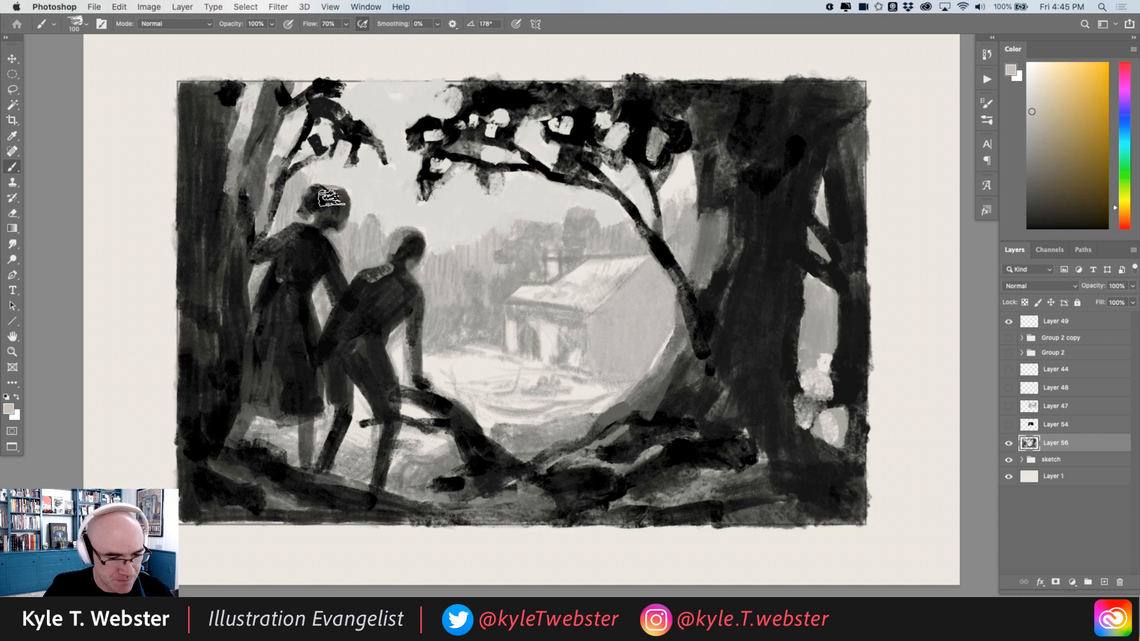
Sample a very light grey from the scene and paint it over the house's front wall.
{"action": "left_click", "coordinate": [741, 217], "text": "alt"}
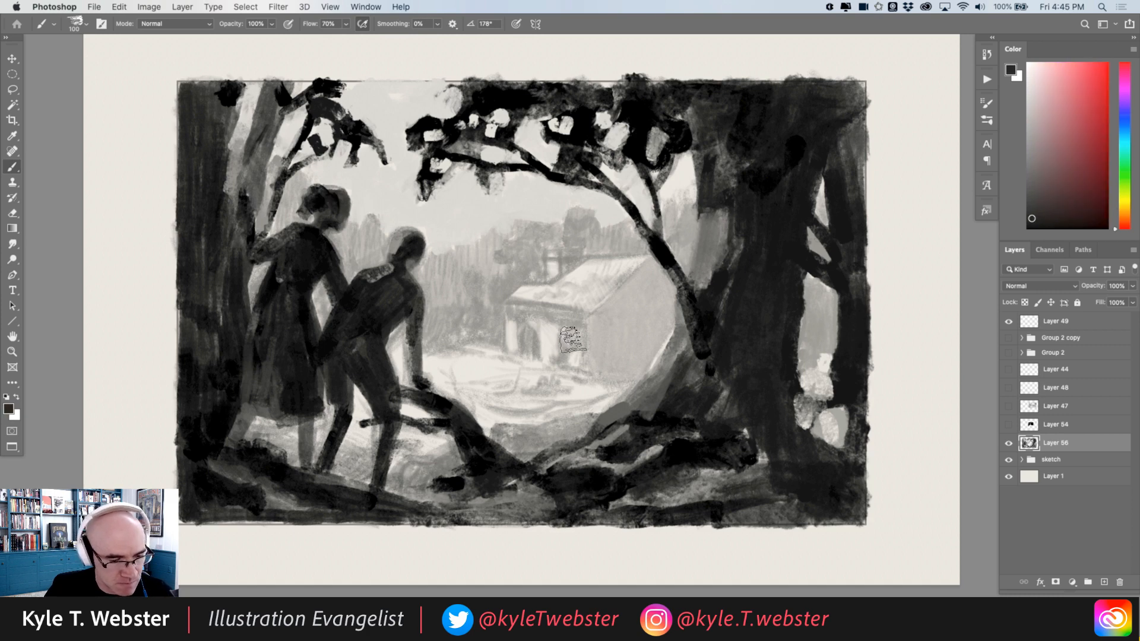
{"action": "left_click", "coordinate": [515, 285], "text": "alt"}
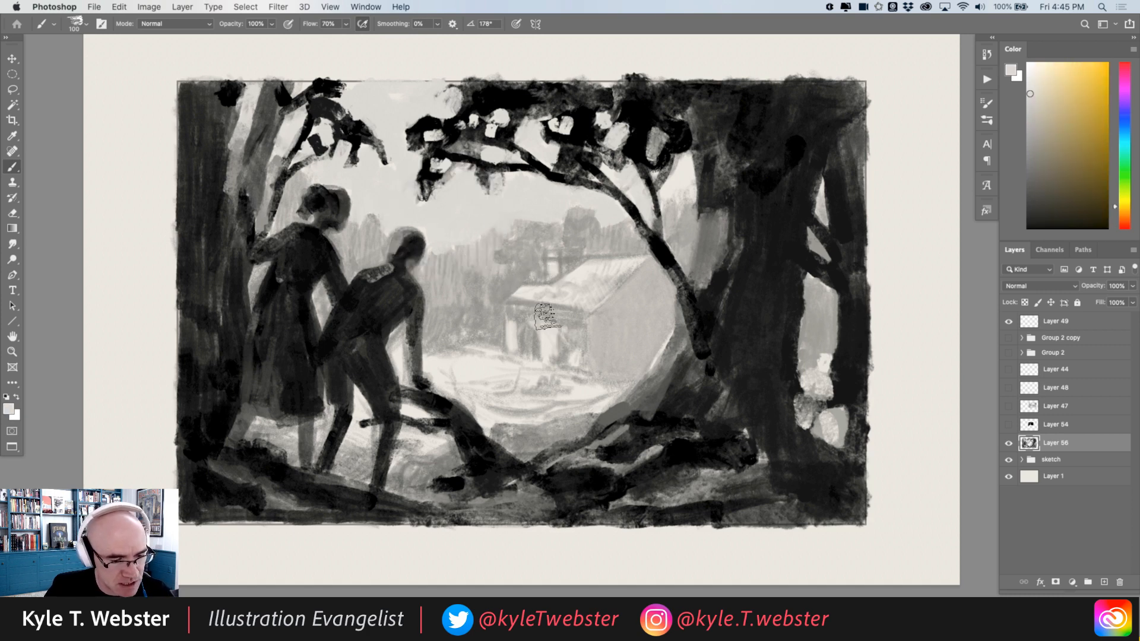
{"action": "left_click", "coordinate": [492, 366], "text": "alt"}
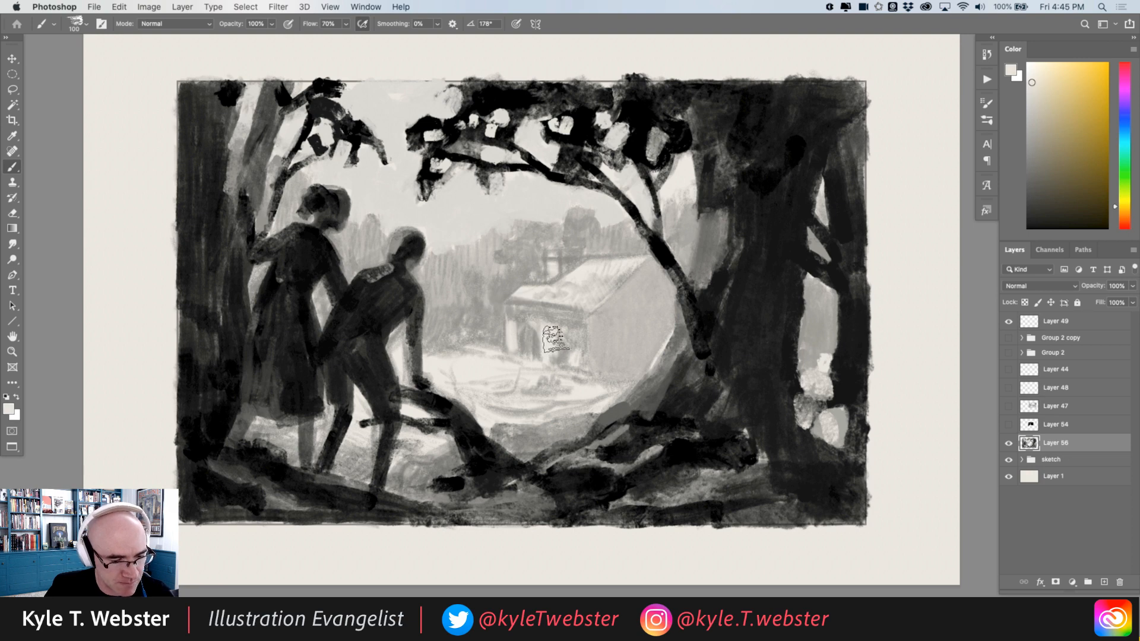
{"action": "mouse_move", "coordinate": [579, 339]}
{"action": "left_mouse_down"}
{"action": "mouse_move", "coordinate": [553, 355]}
{"action": "mouse_move", "coordinate": [545, 331]}
{"action": "mouse_move", "coordinate": [541, 344]}
{"action": "mouse_move", "coordinate": [564, 356]}
{"action": "left_mouse_up"}
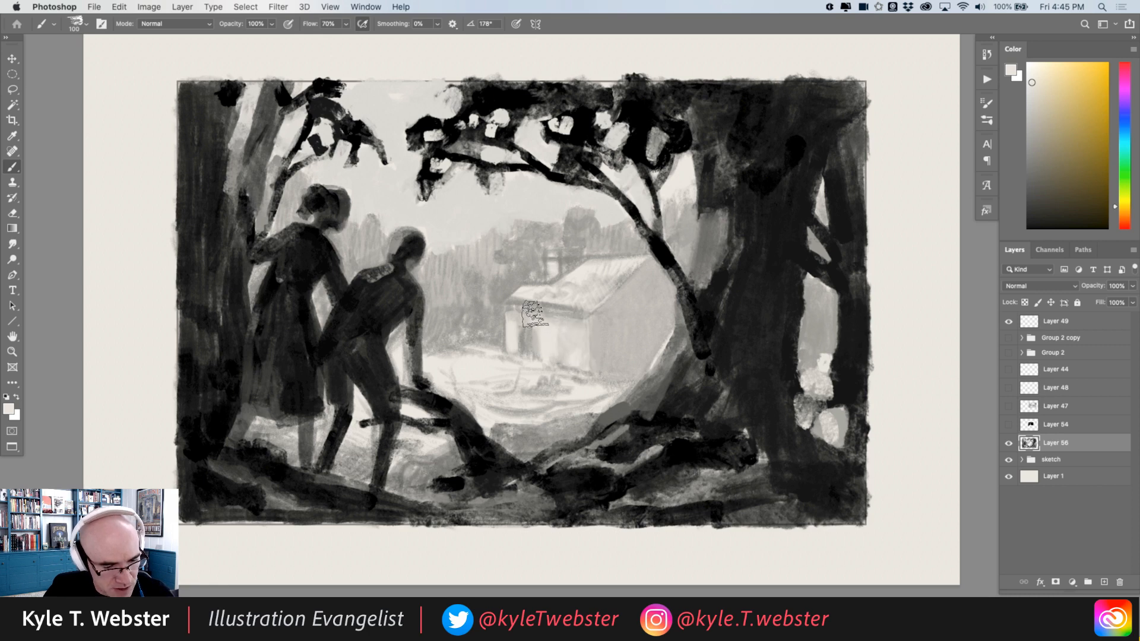
Repaint the house's side wall with a near-black sampled from the big tree, and cover the roof in light grey.
{"action": "left_click", "coordinate": [750, 282], "text": "alt"}
{"action": "left_click_drag", "start_coordinate": [594, 294], "coordinate": [642, 259]}
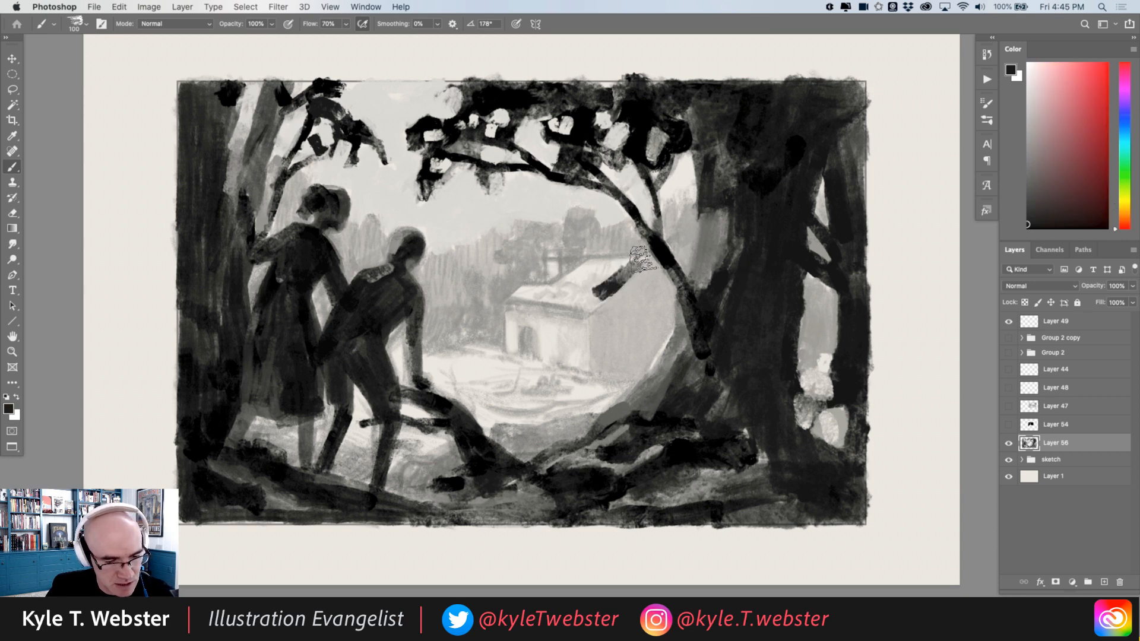
{"action": "key", "text": "super+z"}
{"action": "mouse_move", "coordinate": [639, 315]}
{"action": "left_mouse_down"}
{"action": "mouse_move", "coordinate": [643, 360]}
{"action": "mouse_move", "coordinate": [663, 314]}
{"action": "mouse_move", "coordinate": [656, 280]}
{"action": "mouse_move", "coordinate": [613, 297]}
{"action": "mouse_move", "coordinate": [642, 275]}
{"action": "mouse_move", "coordinate": [597, 312]}
{"action": "mouse_move", "coordinate": [606, 322]}
{"action": "mouse_move", "coordinate": [645, 298]}
{"action": "mouse_move", "coordinate": [634, 353]}
{"action": "mouse_move", "coordinate": [609, 334]}
{"action": "mouse_move", "coordinate": [598, 349]}
{"action": "mouse_move", "coordinate": [589, 323]}
{"action": "mouse_move", "coordinate": [625, 371]}
{"action": "left_mouse_up"}
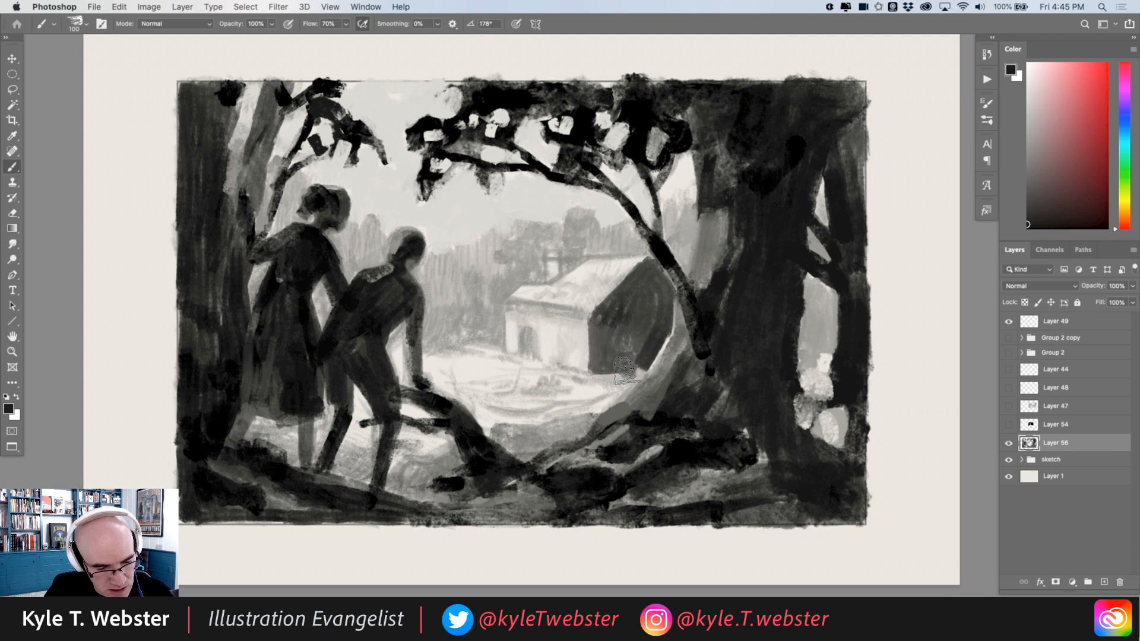
{"action": "left_click", "coordinate": [602, 285], "text": "alt"}
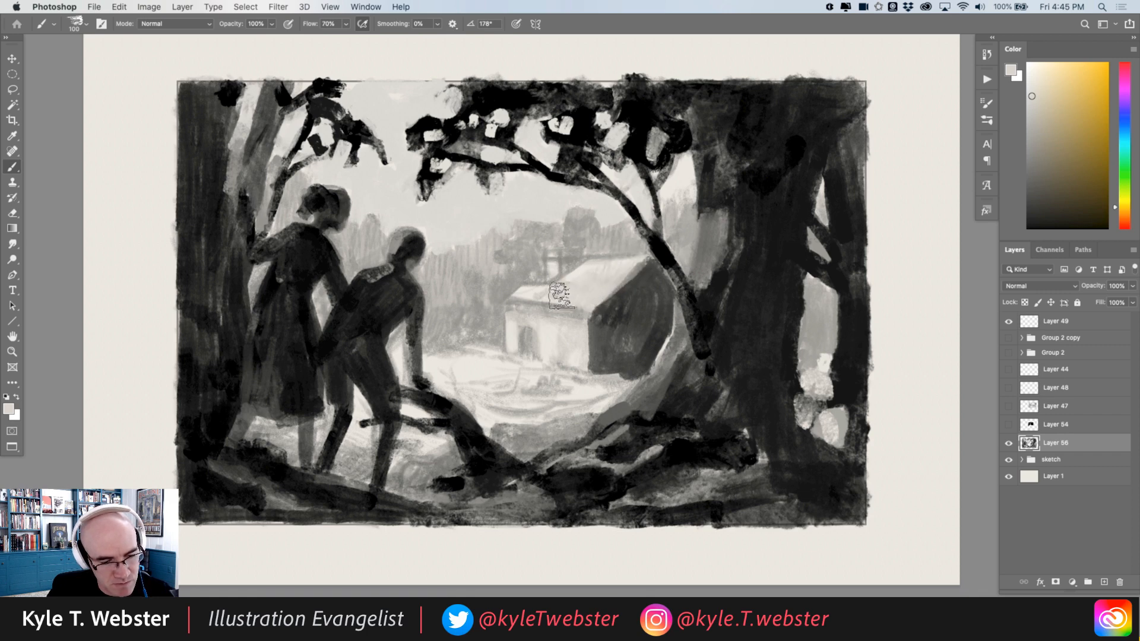
{"action": "left_click_drag", "start_coordinate": [579, 273], "coordinate": [524, 294]}
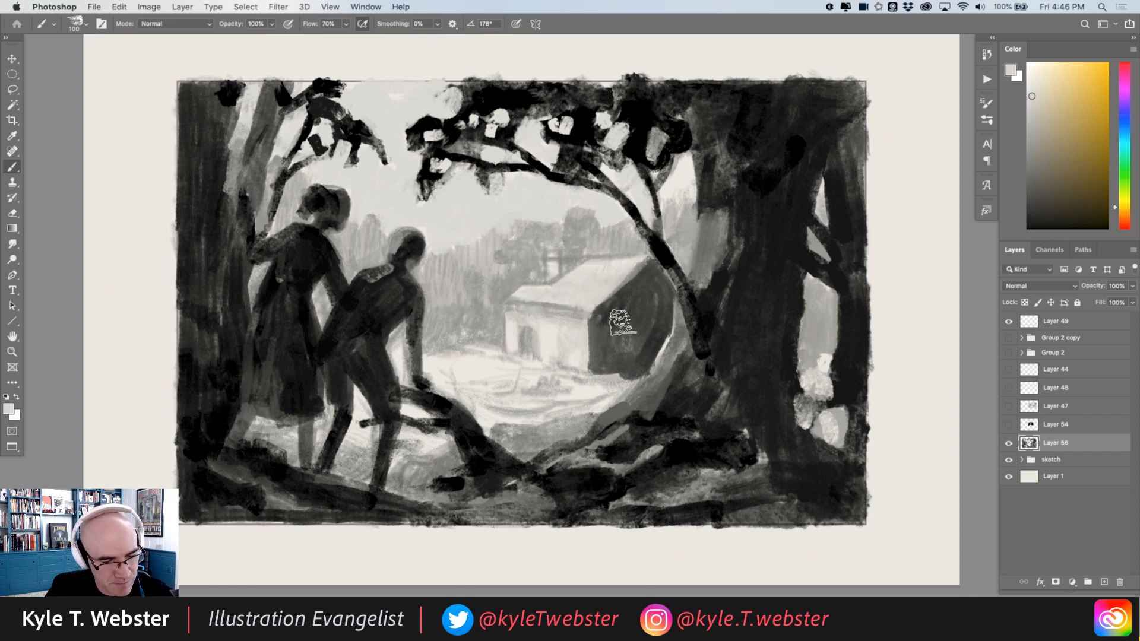
Paint the chimney's shaded side and the arched doorway in sampled dark grey, with a light grey for the chimney's lit side.
{"action": "left_click", "coordinate": [642, 303], "text": "alt"}
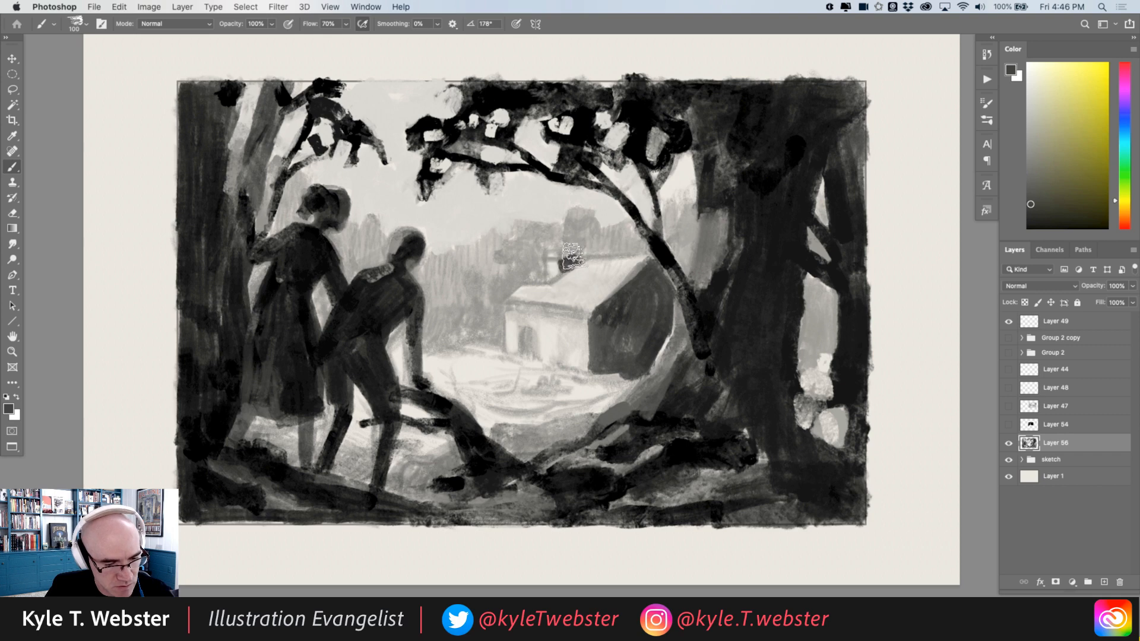
{"action": "left_click_drag", "start_coordinate": [558, 266], "coordinate": [558, 241]}
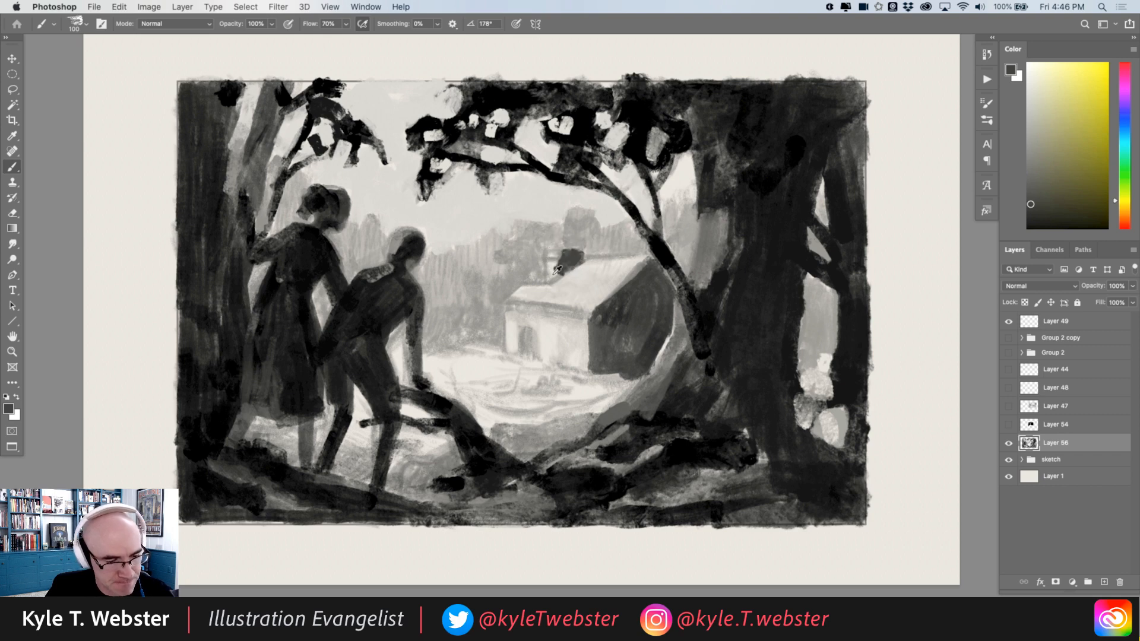
{"action": "left_click", "coordinate": [549, 241], "text": "alt"}
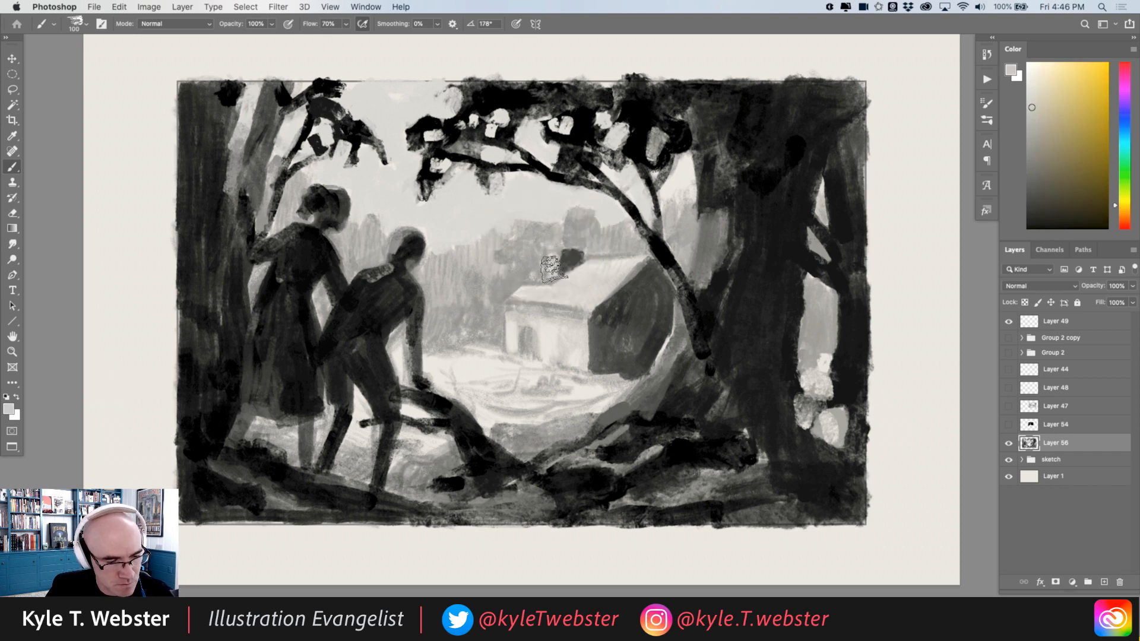
{"action": "left_click", "coordinate": [620, 318], "text": "alt"}
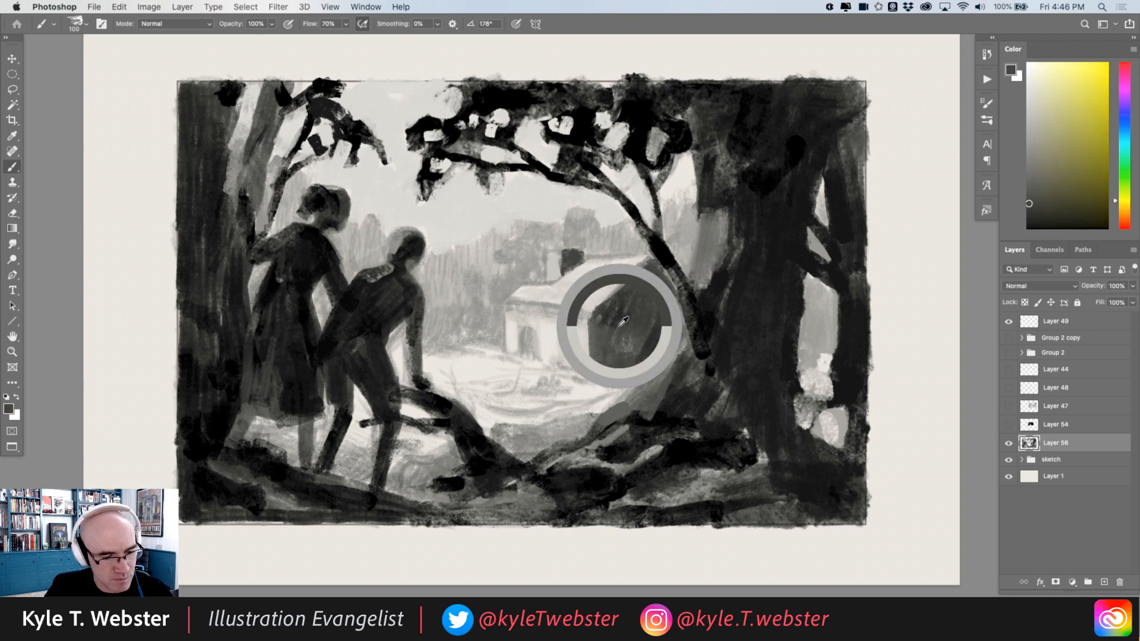
{"action": "mouse_move", "coordinate": [525, 342]}
{"action": "left_mouse_down"}
{"action": "mouse_move", "coordinate": [521, 319]}
{"action": "mouse_move", "coordinate": [528, 342]}
{"action": "left_mouse_up"}
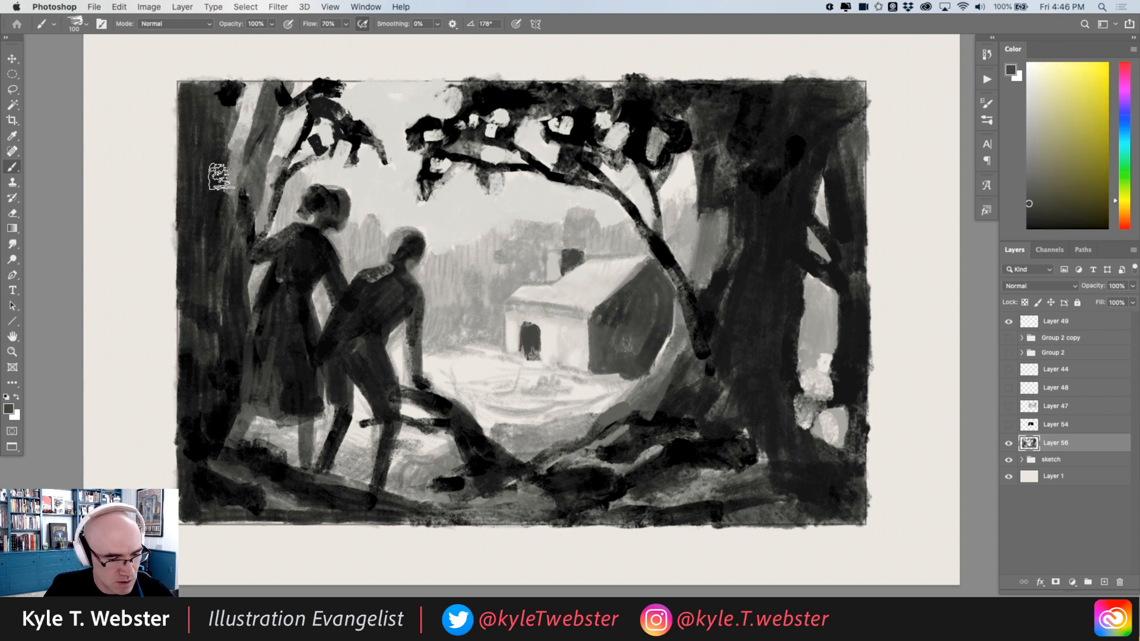
Paint a cluster of mid-grey bushes between the crouching figure and the house.
{"action": "left_click", "coordinate": [488, 316], "text": "alt"}
{"action": "mouse_move", "coordinate": [493, 308]}
{"action": "left_mouse_down"}
{"action": "mouse_move", "coordinate": [473, 332]}
{"action": "mouse_move", "coordinate": [486, 299]}
{"action": "mouse_move", "coordinate": [497, 307]}
{"action": "mouse_move", "coordinate": [491, 338]}
{"action": "mouse_move", "coordinate": [483, 332]}
{"action": "mouse_move", "coordinate": [476, 347]}
{"action": "mouse_move", "coordinate": [491, 341]}
{"action": "mouse_move", "coordinate": [473, 316]}
{"action": "mouse_move", "coordinate": [424, 340]}
{"action": "mouse_move", "coordinate": [428, 309]}
{"action": "mouse_move", "coordinate": [387, 336]}
{"action": "mouse_move", "coordinate": [392, 316]}
{"action": "mouse_move", "coordinate": [291, 198]}
{"action": "mouse_move", "coordinate": [412, 211]}
{"action": "mouse_move", "coordinate": [456, 308]}
{"action": "mouse_move", "coordinate": [446, 302]}
{"action": "mouse_move", "coordinate": [478, 294]}
{"action": "left_mouse_up"}
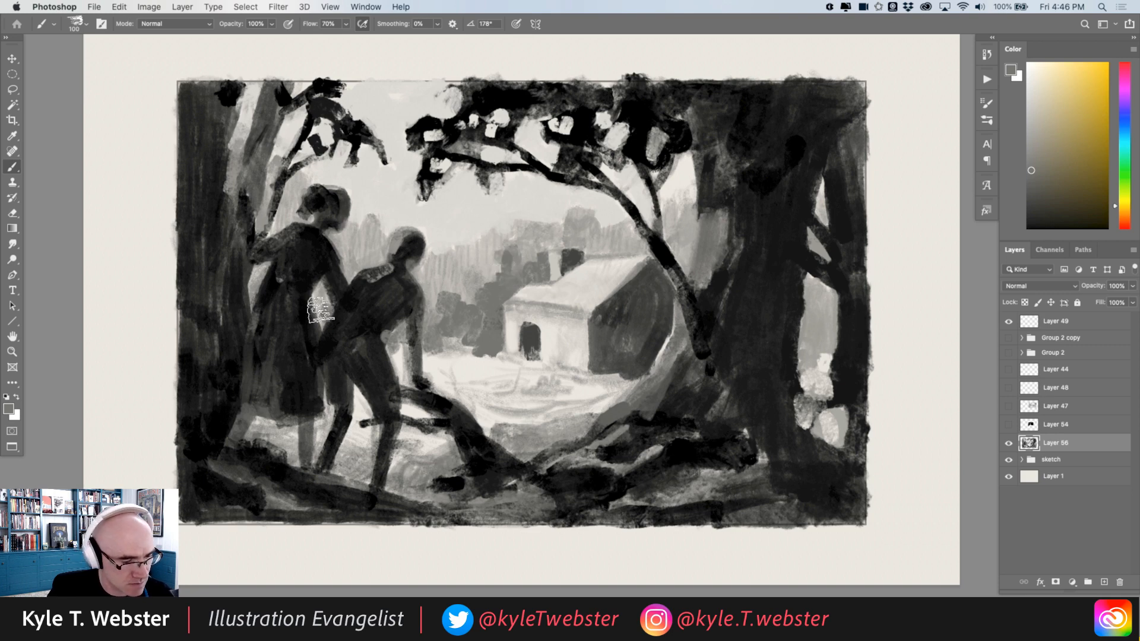
Hide the sketch group and paint a sampled lighter grey along the big tree's base and trunk edge beside the house.
{"action": "left_click", "coordinate": [1008, 460]}
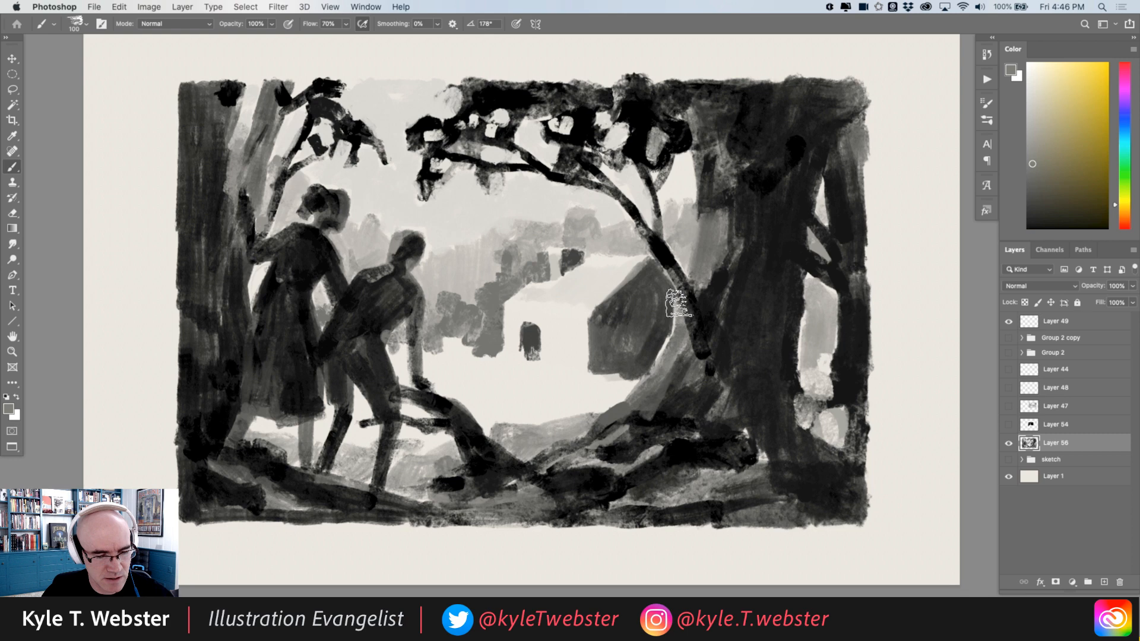
{"action": "left_click", "coordinate": [622, 388], "text": "alt"}
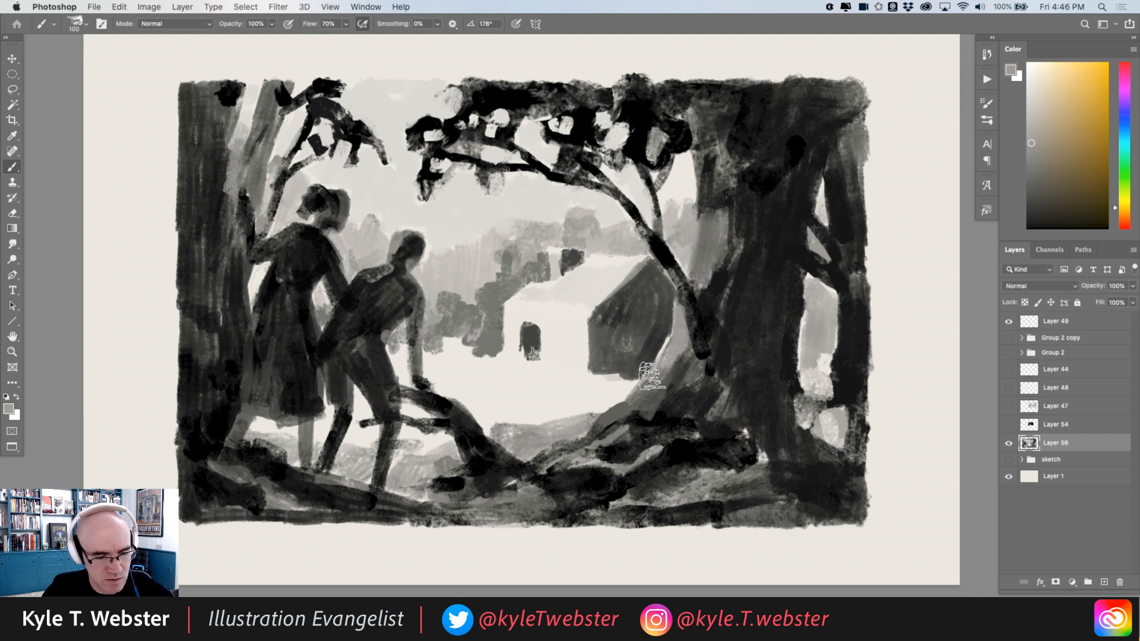
{"action": "mouse_move", "coordinate": [674, 333]}
{"action": "left_mouse_down"}
{"action": "mouse_move", "coordinate": [651, 387]}
{"action": "mouse_move", "coordinate": [681, 346]}
{"action": "mouse_move", "coordinate": [685, 355]}
{"action": "mouse_move", "coordinate": [617, 419]}
{"action": "left_mouse_up"}
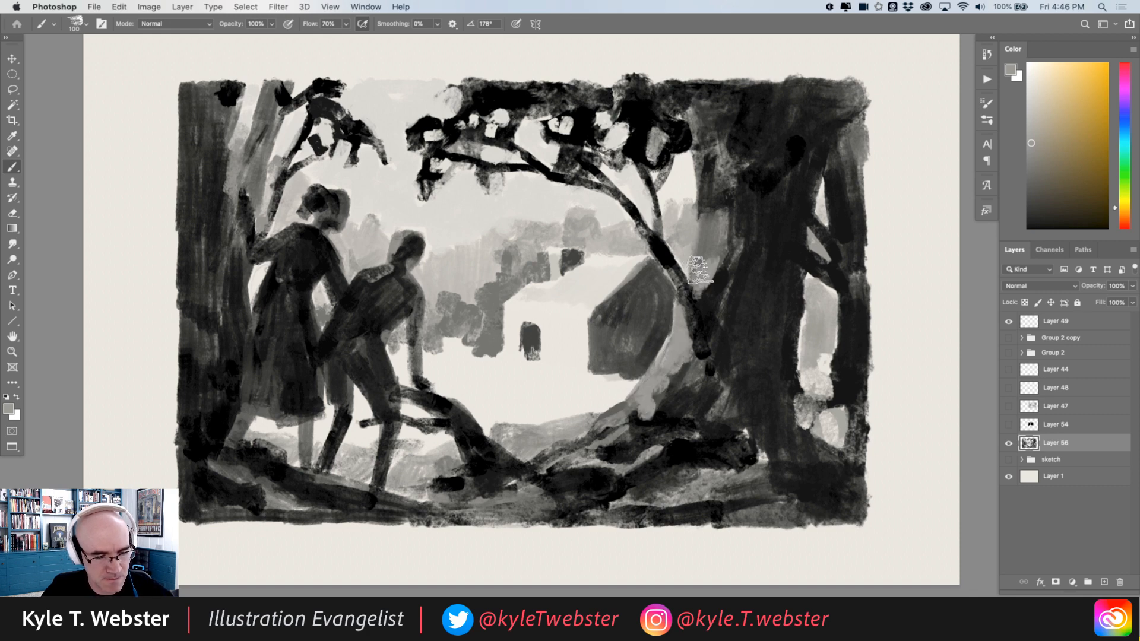
{"action": "left_click", "coordinate": [676, 268], "text": "alt"}
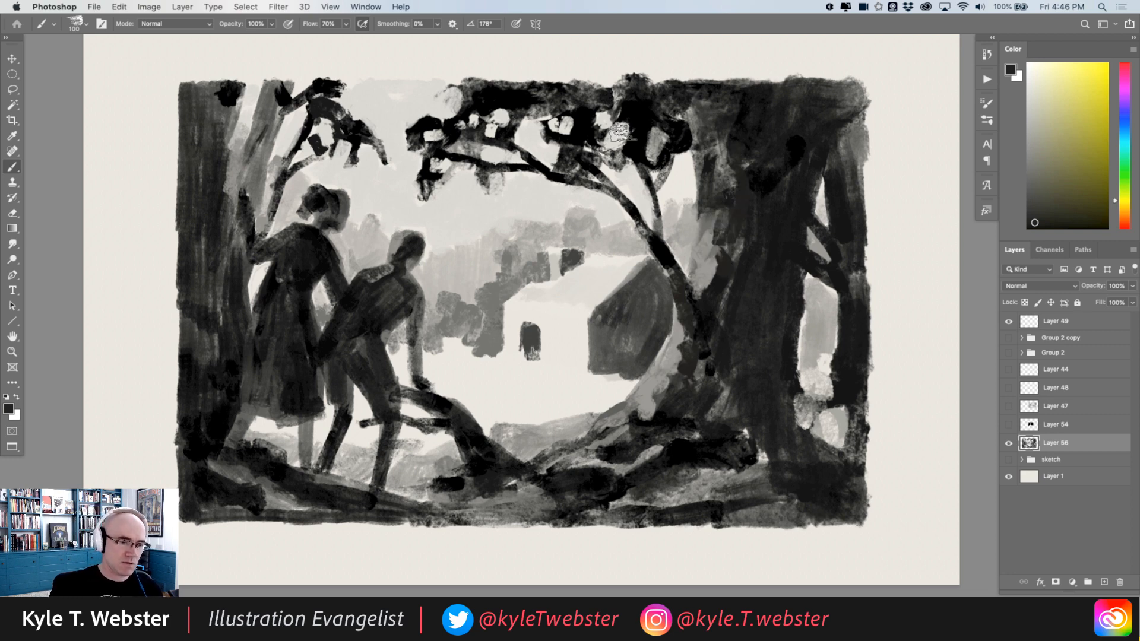
Paint a dark grey shadow band under the house's front eaves, using greys sampled from the scene.
{"action": "left_click", "coordinate": [576, 315], "text": "alt"}
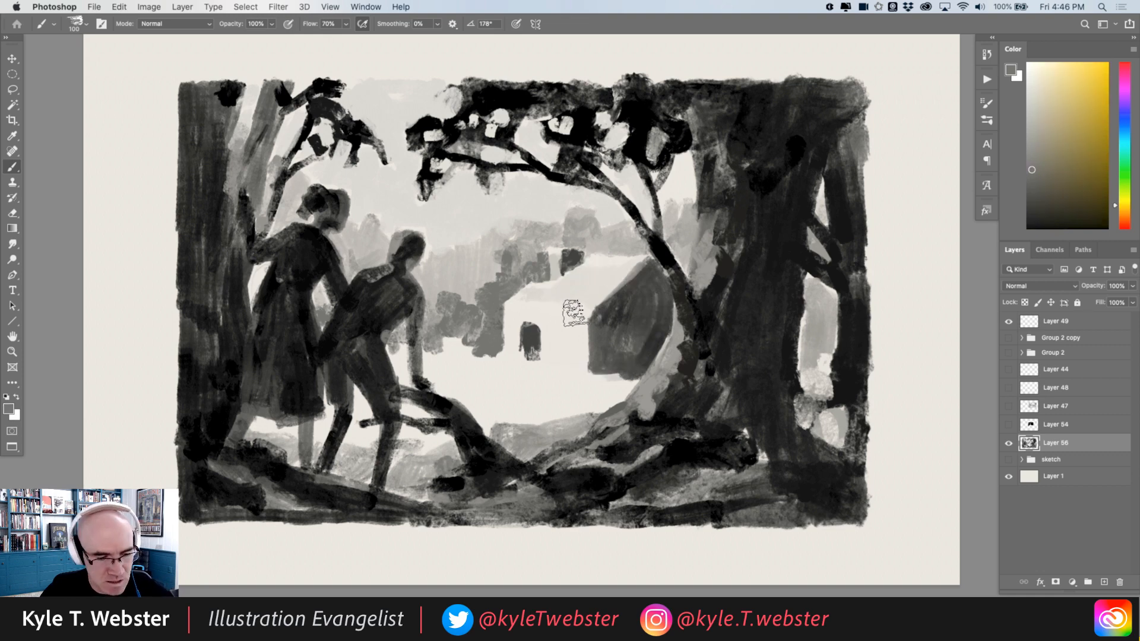
{"action": "mouse_move", "coordinate": [573, 313]}
{"action": "left_mouse_down"}
{"action": "mouse_move", "coordinate": [512, 312]}
{"action": "mouse_move", "coordinate": [585, 318]}
{"action": "mouse_move", "coordinate": [524, 315]}
{"action": "left_mouse_up"}
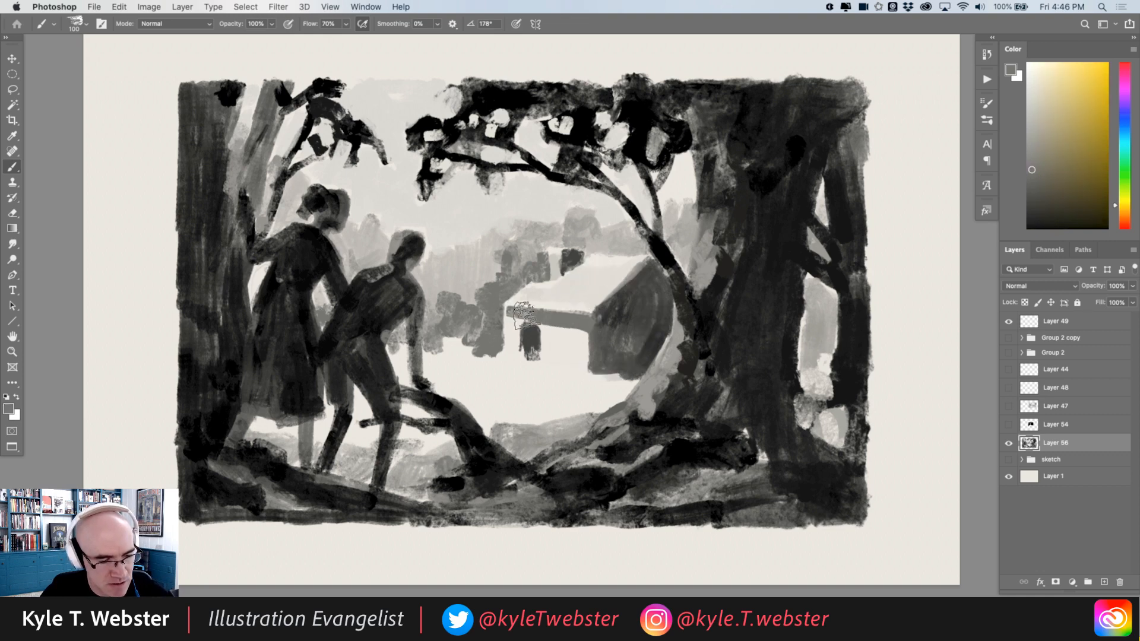
{"action": "left_click", "coordinate": [606, 338], "text": "alt"}
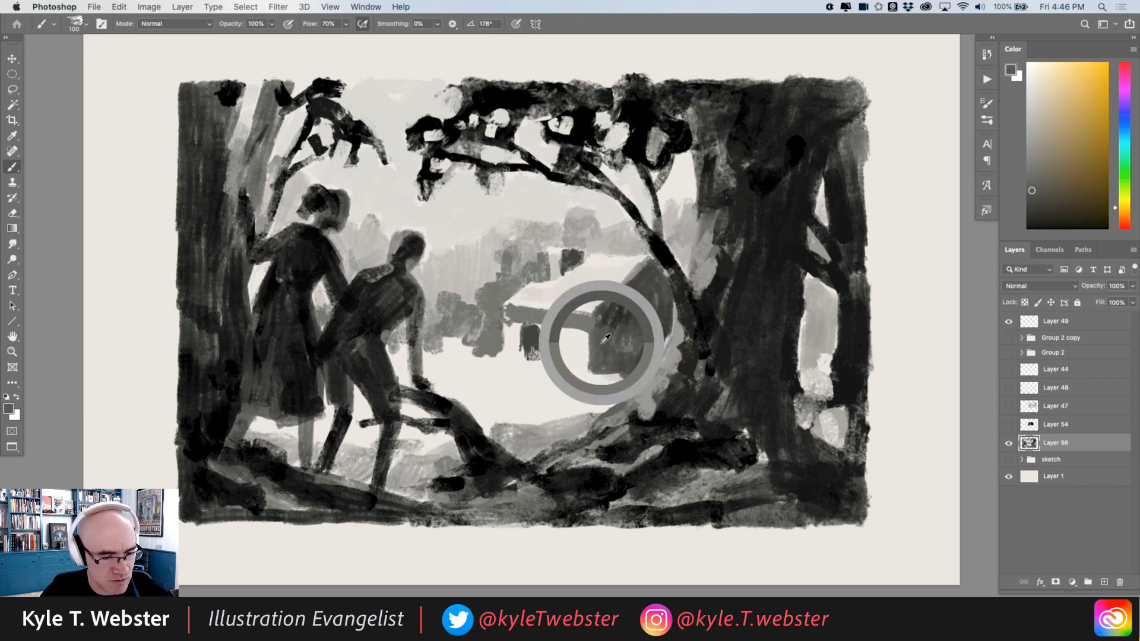
{"action": "mouse_move", "coordinate": [591, 326]}
{"action": "left_mouse_down"}
{"action": "mouse_move", "coordinate": [536, 322]}
{"action": "mouse_move", "coordinate": [536, 342]}
{"action": "mouse_move", "coordinate": [532, 320]}
{"action": "mouse_move", "coordinate": [491, 301]}
{"action": "mouse_move", "coordinate": [499, 310]}
{"action": "mouse_move", "coordinate": [417, 293]}
{"action": "mouse_move", "coordinate": [366, 358]}
{"action": "mouse_move", "coordinate": [491, 324]}
{"action": "mouse_move", "coordinate": [490, 340]}
{"action": "mouse_move", "coordinate": [507, 265]}
{"action": "left_mouse_up"}
{"action": "left_click", "coordinate": [493, 293], "text": "alt"}
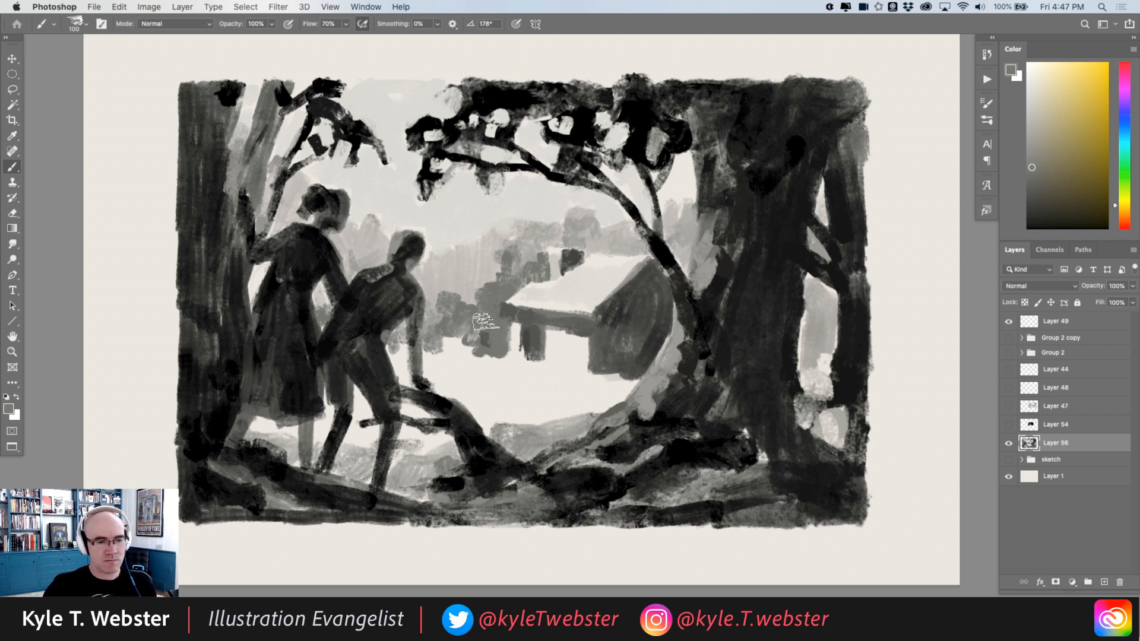
Reshape the roof's sloping edge against the side wall by alternating sampled light roof grey and dark wall grey.
{"action": "left_click", "coordinate": [623, 273], "text": "alt"}
{"action": "left_click_drag", "start_coordinate": [640, 266], "coordinate": [600, 304]}
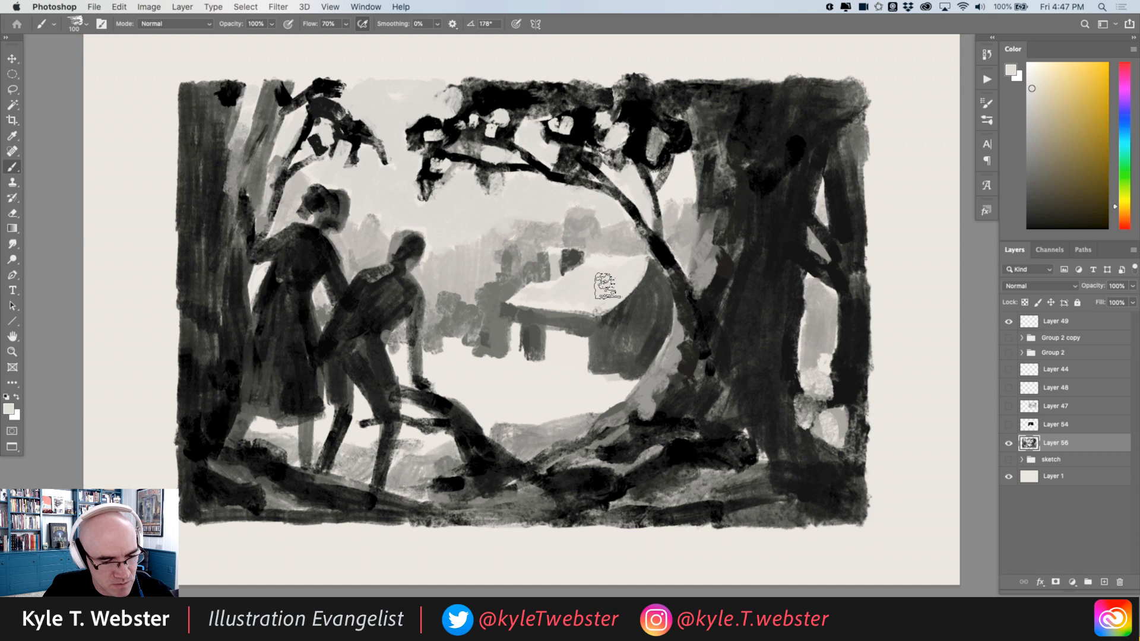
{"action": "left_click", "coordinate": [648, 282], "text": "alt"}
{"action": "left_click_drag", "start_coordinate": [656, 263], "coordinate": [597, 333]}
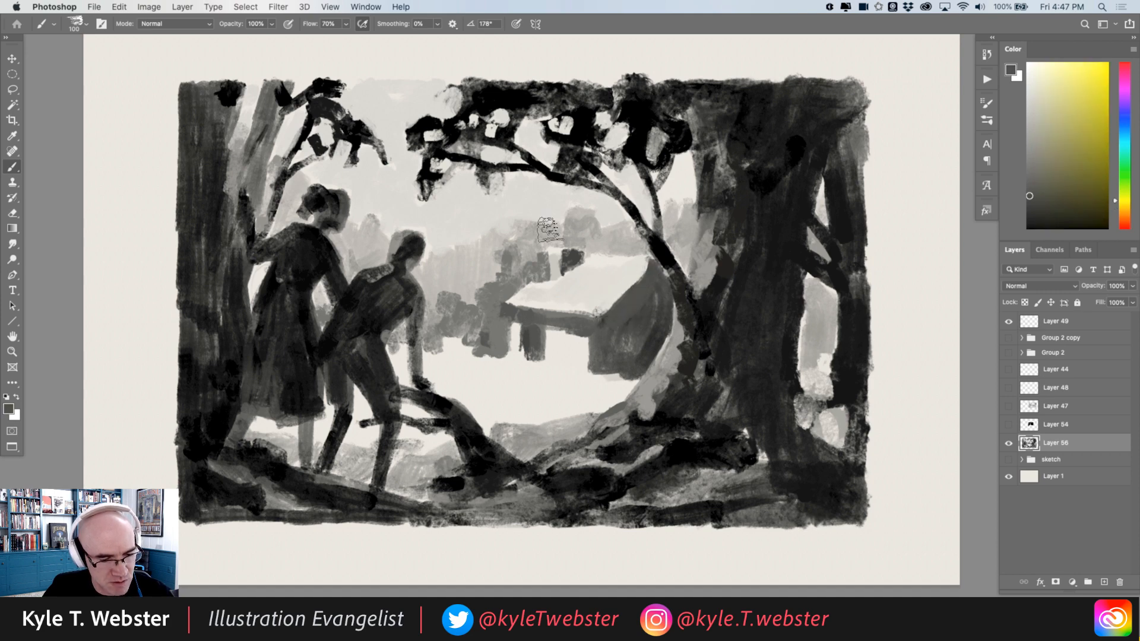
{"action": "left_click", "coordinate": [643, 265], "text": "alt"}
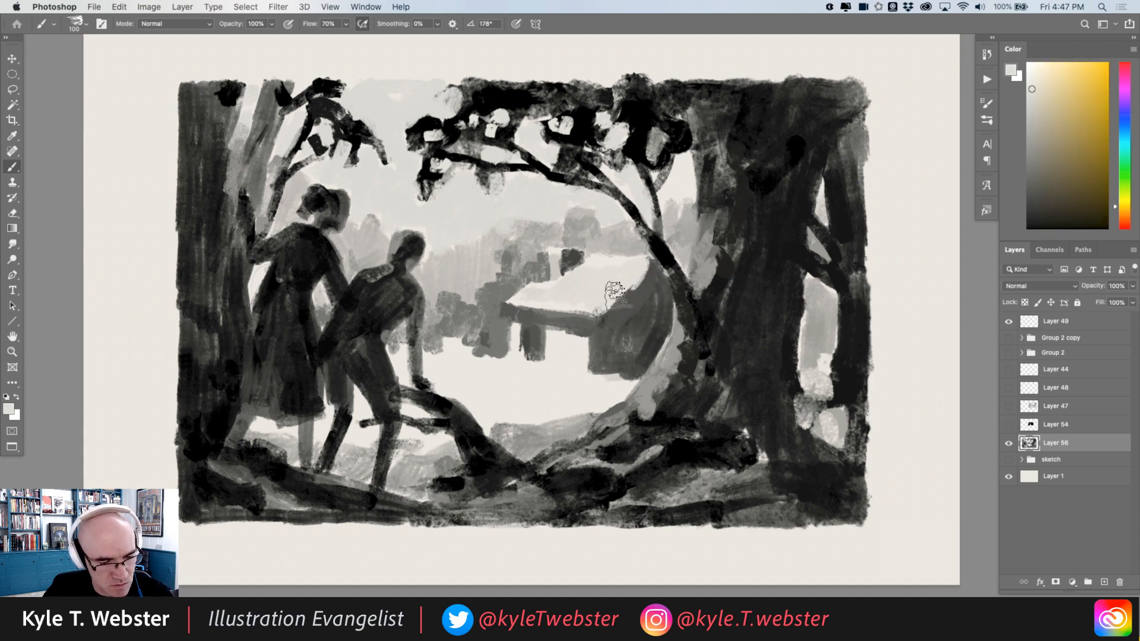
{"action": "left_click_drag", "start_coordinate": [641, 267], "coordinate": [603, 309]}
{"action": "left_click_drag", "start_coordinate": [645, 258], "coordinate": [605, 305]}
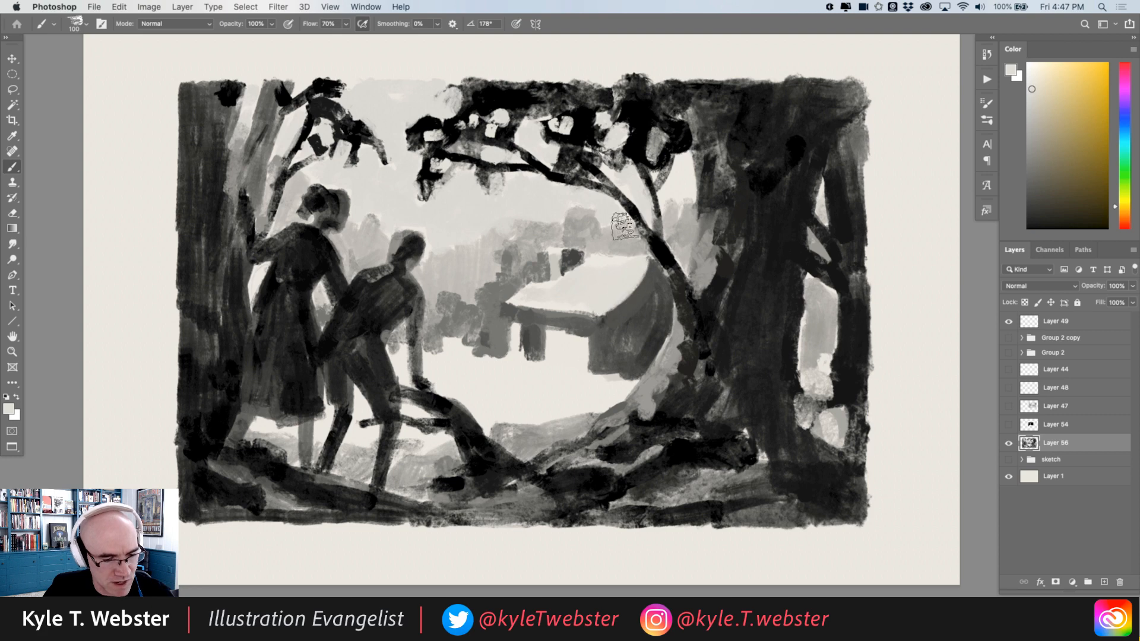
Paint a small dark gable with a light roof slope above the doorway, and scumble mid-grey over the main roof.
{"action": "left_click", "coordinate": [516, 281], "text": "alt"}
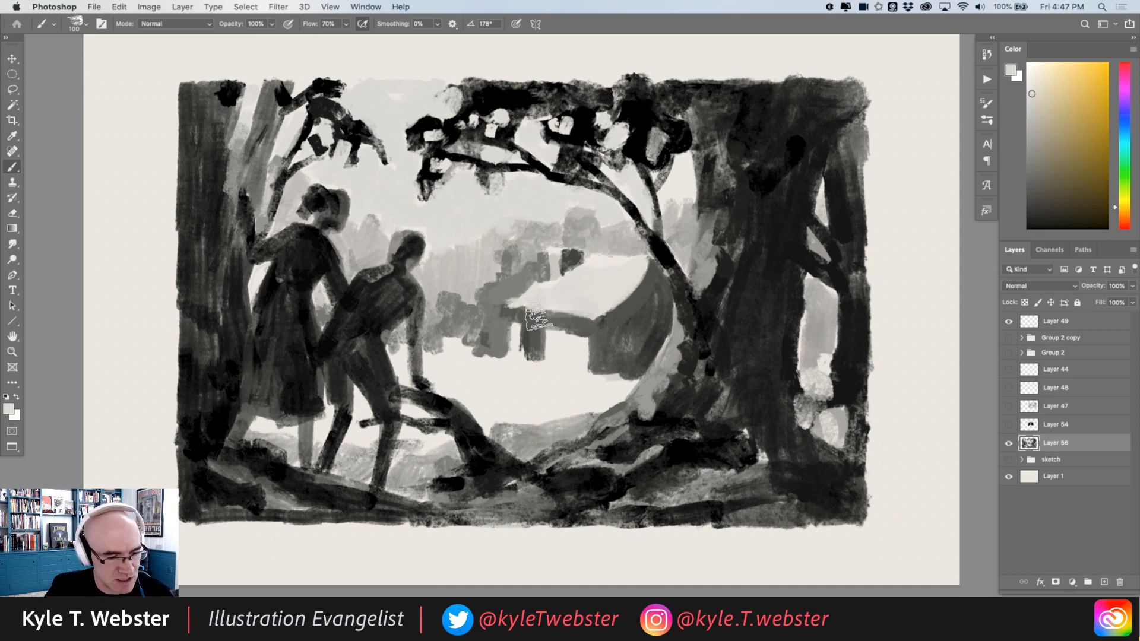
{"action": "left_click", "coordinate": [617, 329], "text": "alt"}
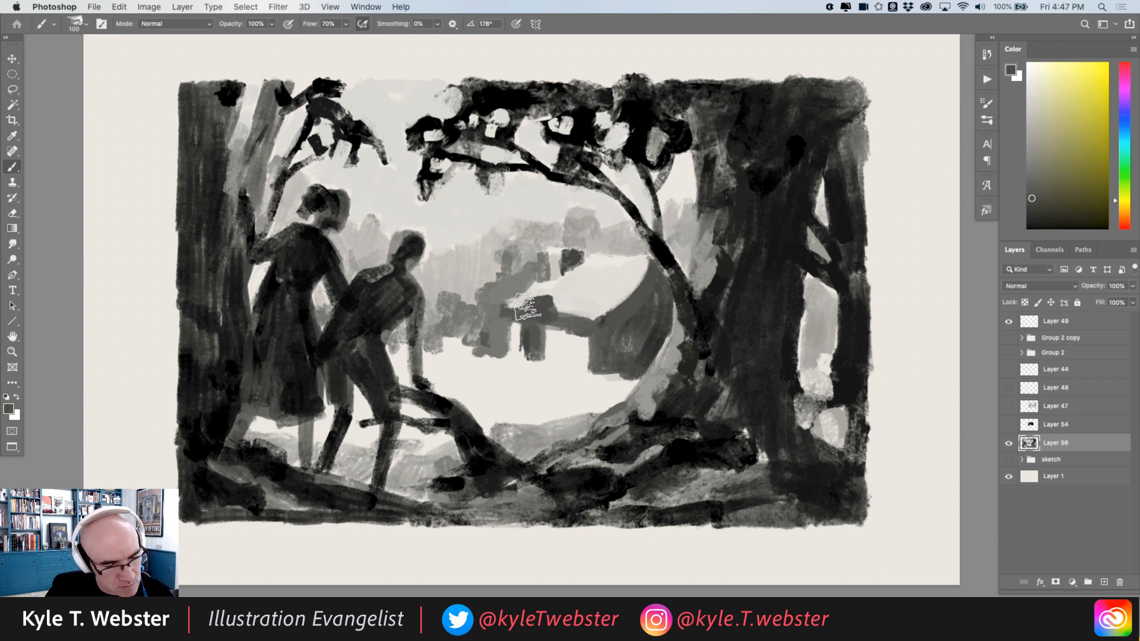
{"action": "left_click", "coordinate": [550, 288], "text": "alt"}
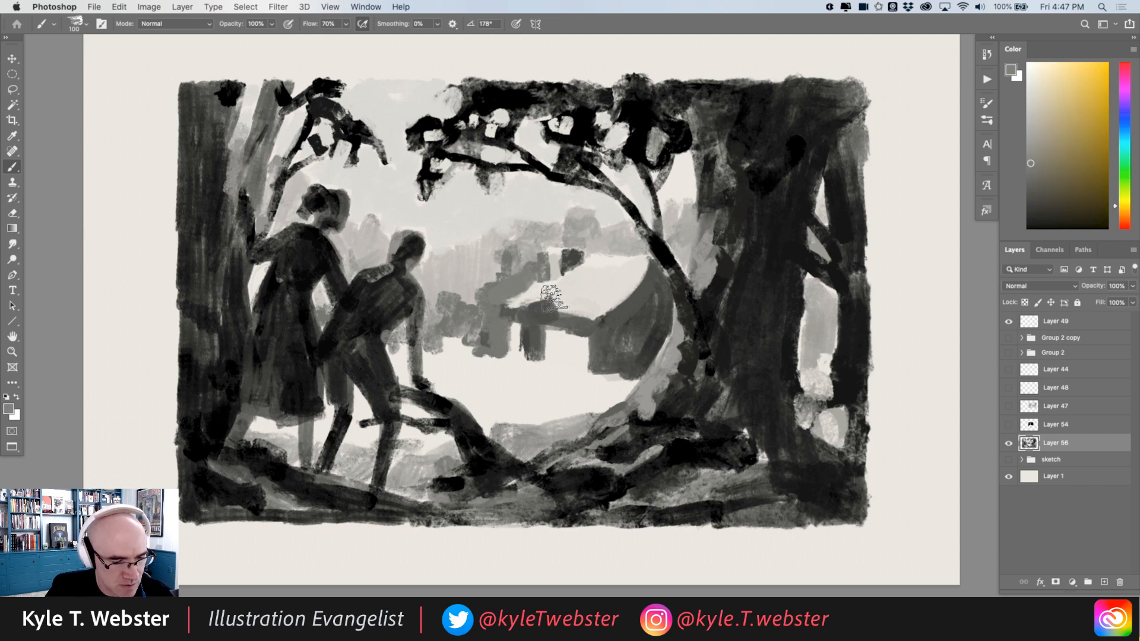
{"action": "mouse_move", "coordinate": [570, 309]}
{"action": "left_mouse_down"}
{"action": "mouse_move", "coordinate": [594, 310]}
{"action": "mouse_move", "coordinate": [627, 285]}
{"action": "mouse_move", "coordinate": [570, 282]}
{"action": "mouse_move", "coordinate": [611, 269]}
{"action": "mouse_move", "coordinate": [546, 287]}
{"action": "left_mouse_up"}
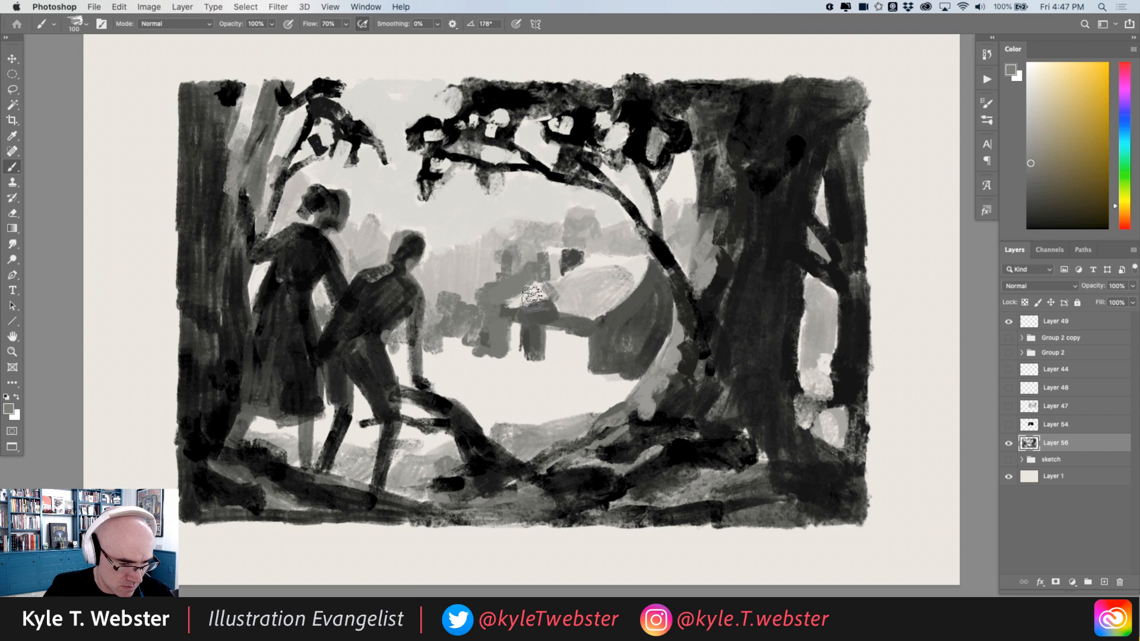
{"action": "left_click", "coordinate": [522, 298], "text": "alt"}
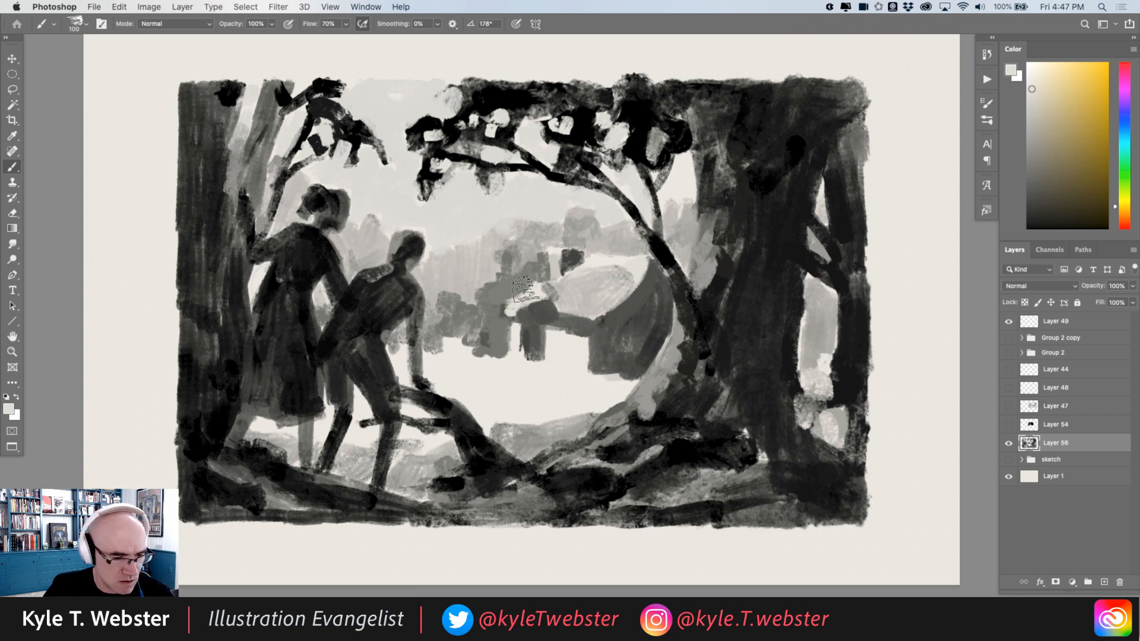
{"action": "left_click_drag", "start_coordinate": [539, 306], "coordinate": [537, 324]}
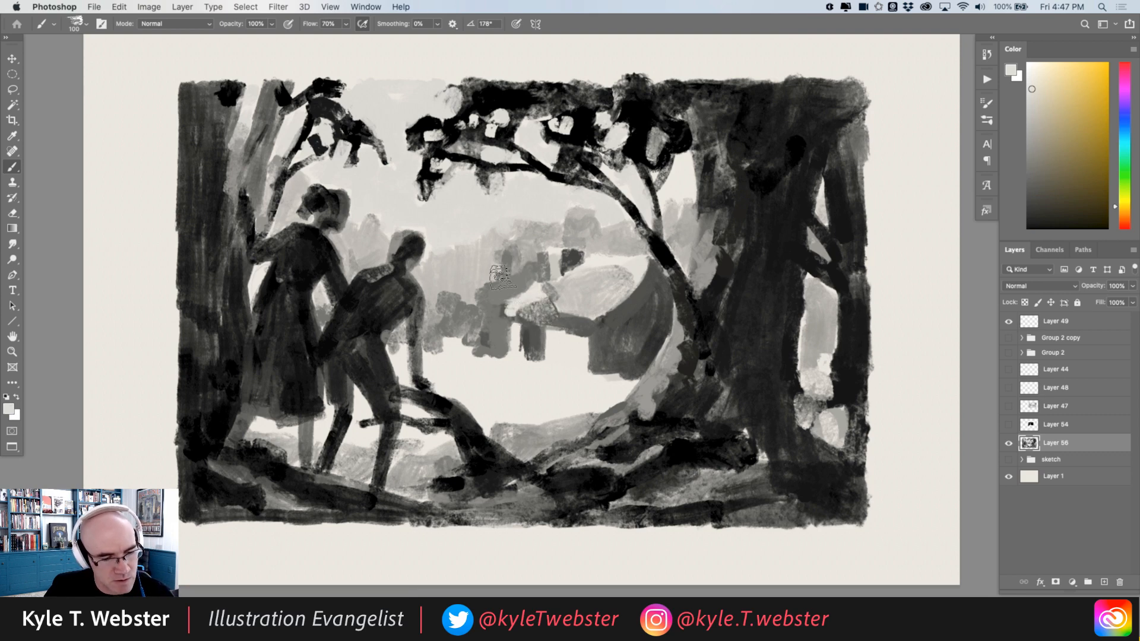
{"action": "key", "text": "cmd+z"}
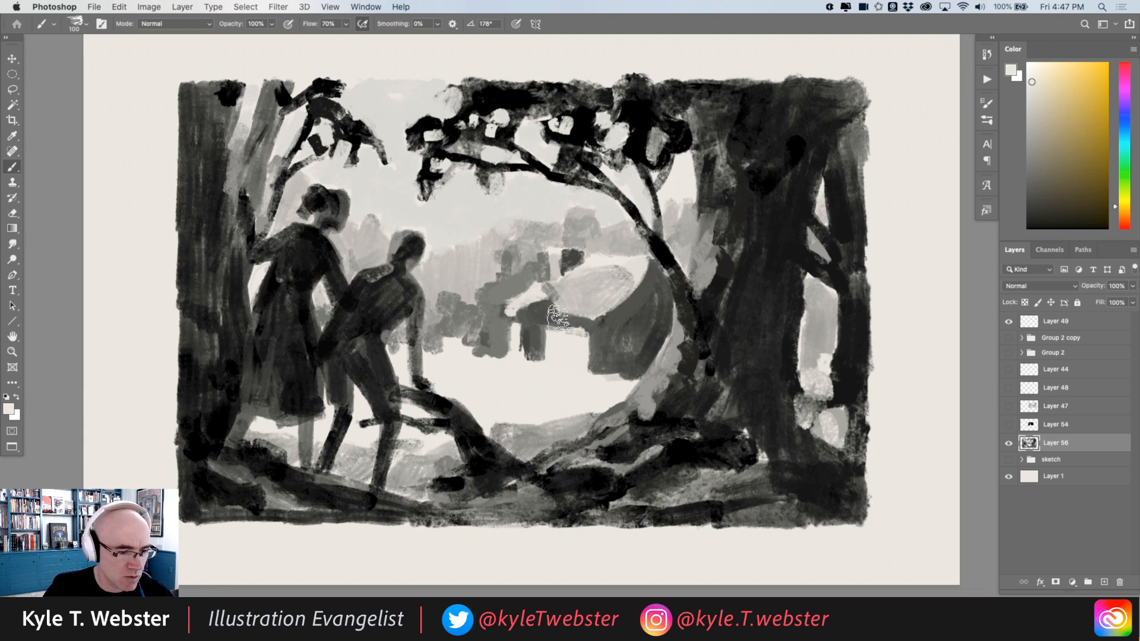
Shade the house's front wall on both sides of the doorway with a sampled light grey.
{"action": "left_click", "coordinate": [570, 343], "text": "alt"}
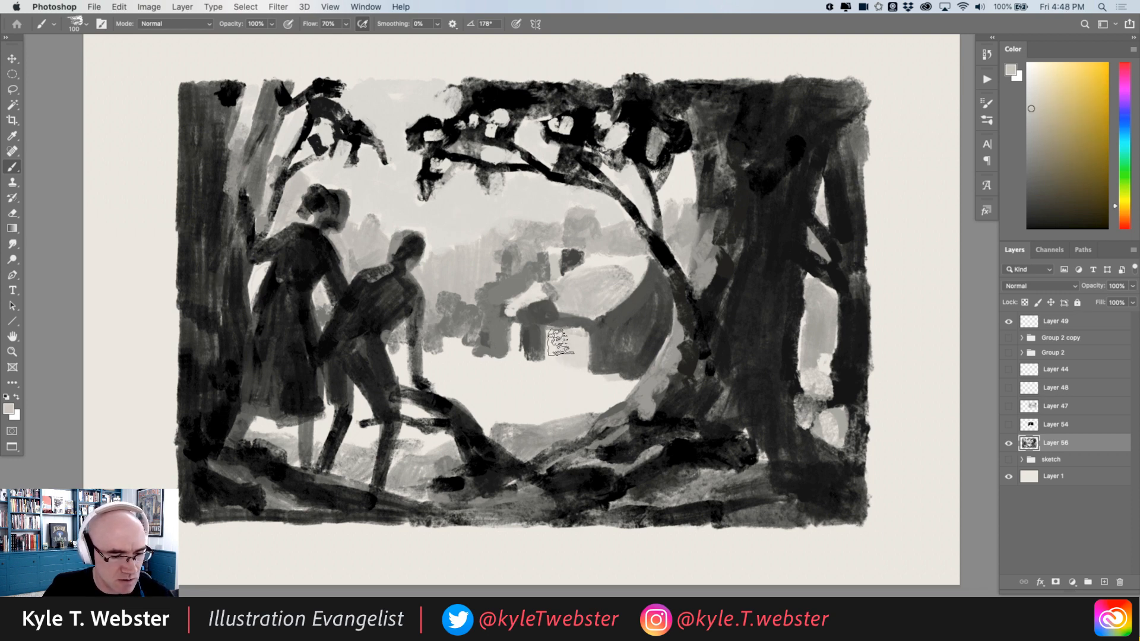
{"action": "left_click_drag", "start_coordinate": [577, 350], "coordinate": [514, 348]}
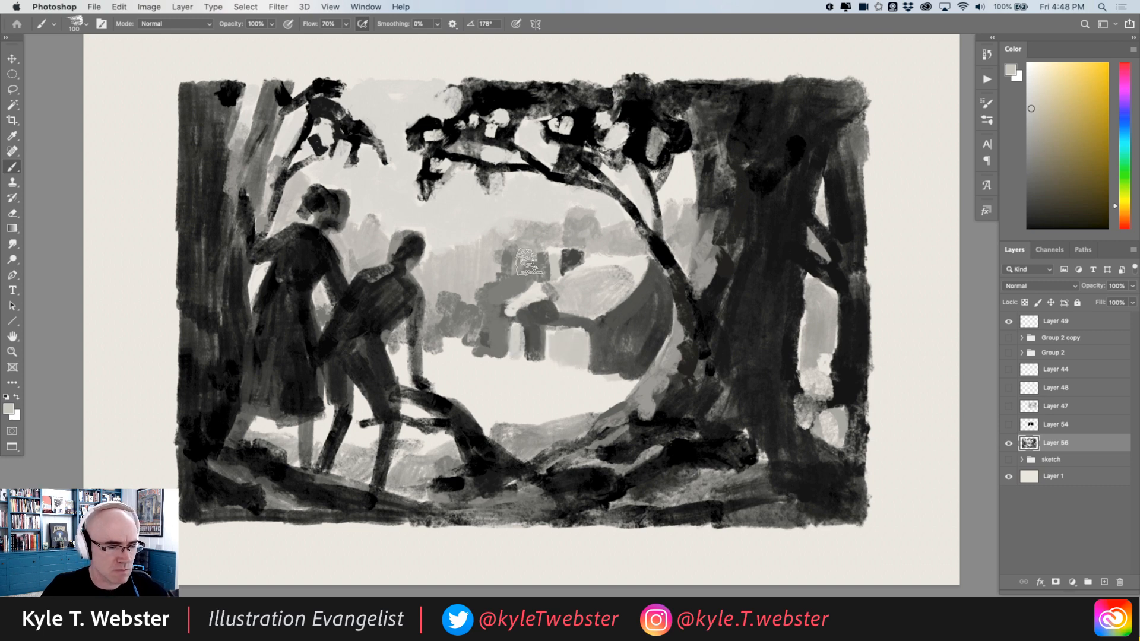
{"action": "left_click", "coordinate": [564, 352], "text": "alt"}
{"action": "mouse_move", "coordinate": [573, 343]}
{"action": "left_mouse_down"}
{"action": "mouse_move", "coordinate": [559, 358]}
{"action": "mouse_move", "coordinate": [515, 353]}
{"action": "left_mouse_up"}
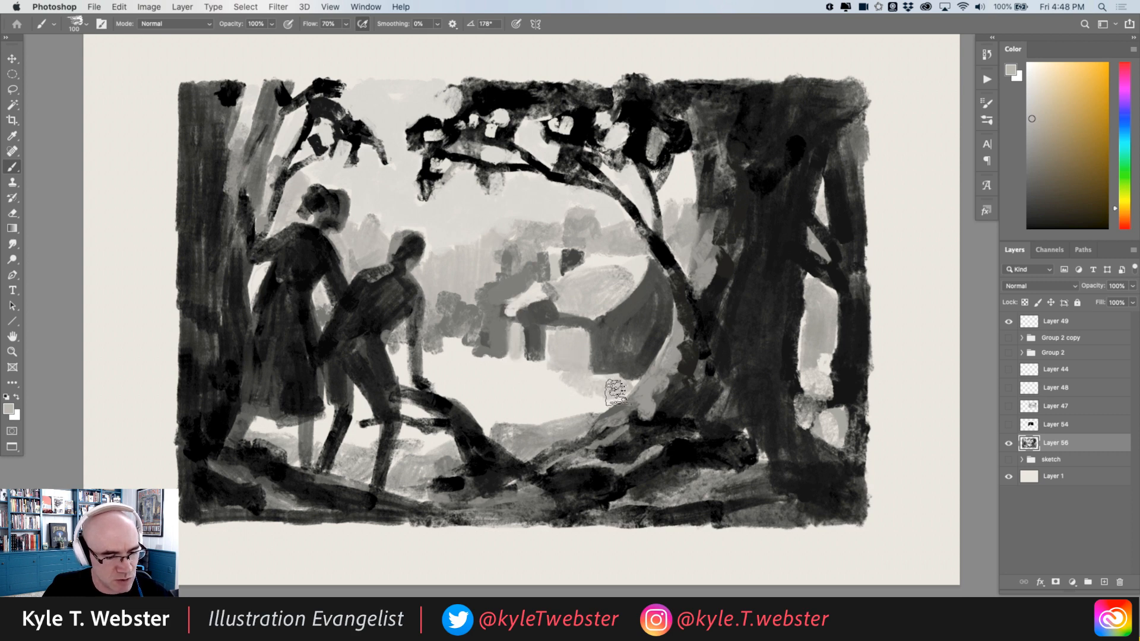
Dab light grey onto the clearing before the house, then add stepping stones in a darker grey with brush size 60.
{"action": "left_click_drag", "start_coordinate": [537, 388], "coordinate": [527, 372]}
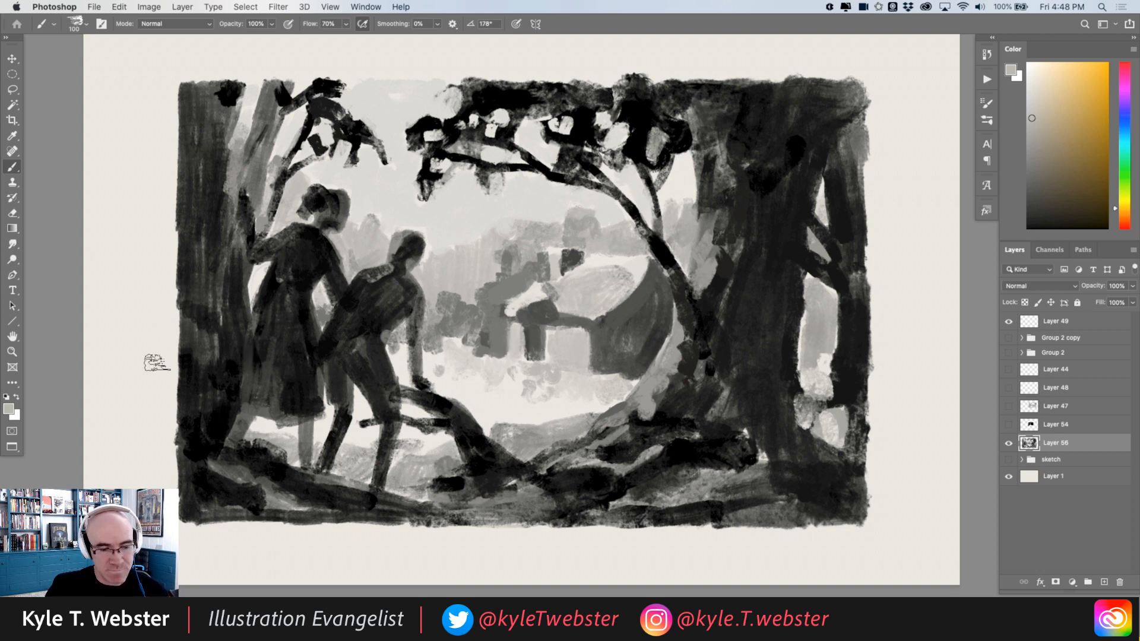
{"action": "left_click", "coordinate": [9, 409]}
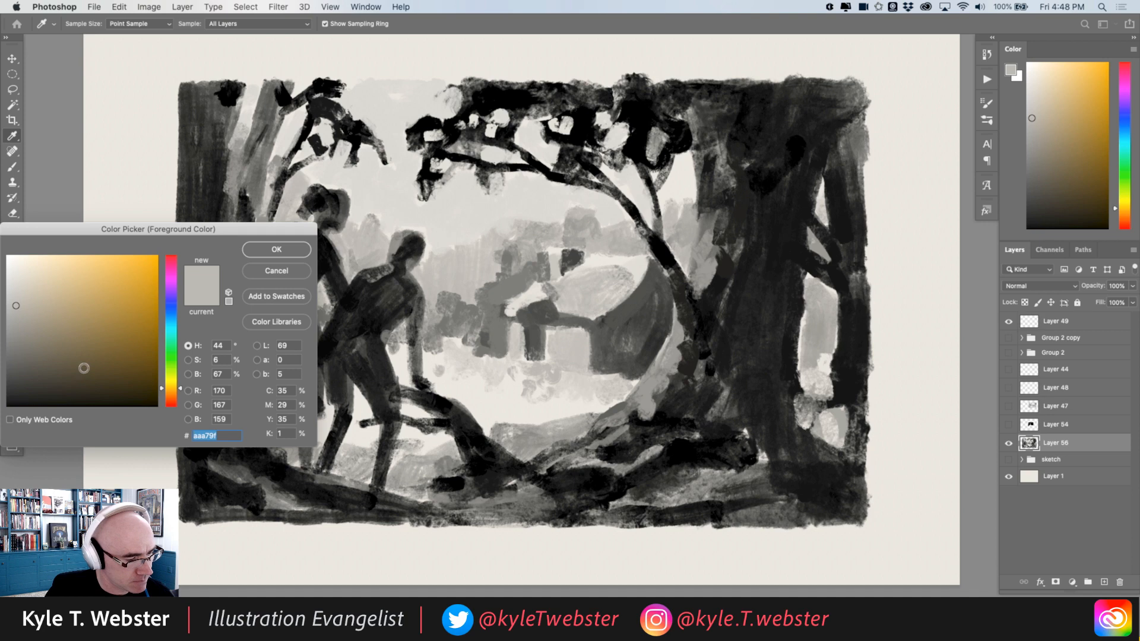
{"action": "left_click", "coordinate": [276, 249]}
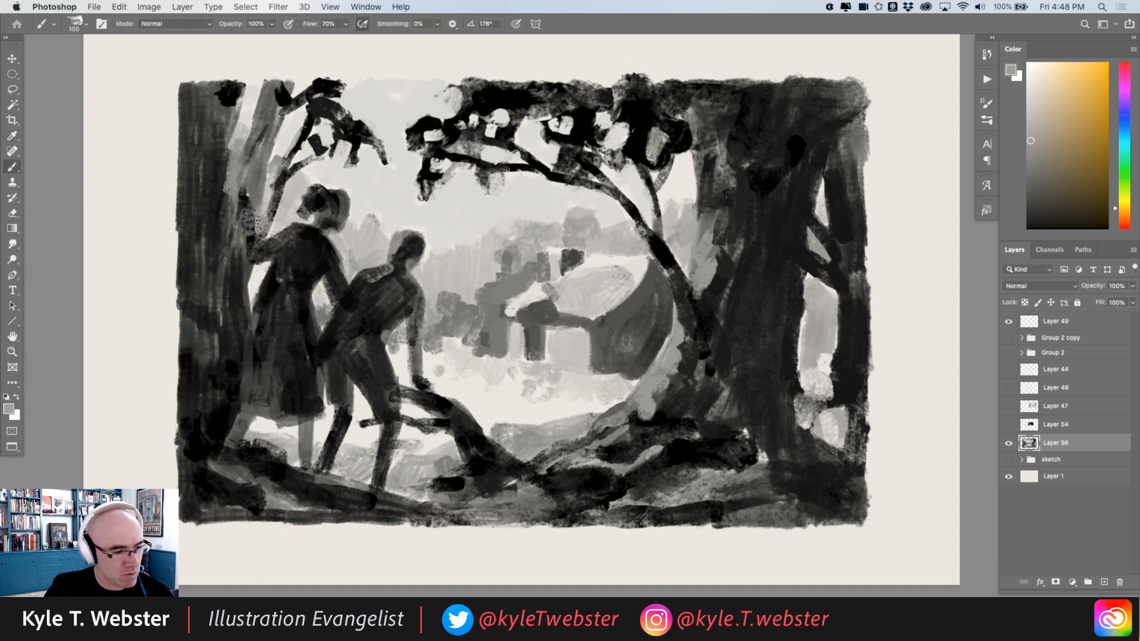
{"action": "key", "text": "bracketleft"}
{"action": "key", "text": "bracketleft"}
{"action": "key", "text": "bracketleft"}
{"action": "key", "text": "bracketleft"}
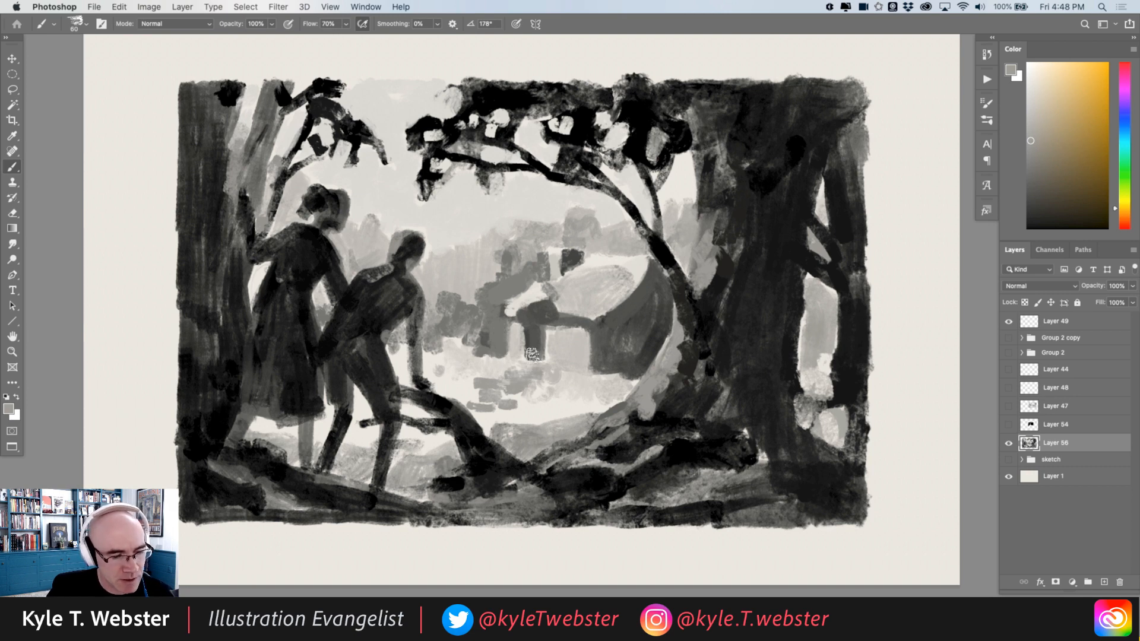
Paint a dark grey step below the doorway and break up the stepping stones with a sampled near-white.
{"action": "left_click", "coordinate": [533, 353], "text": "alt"}
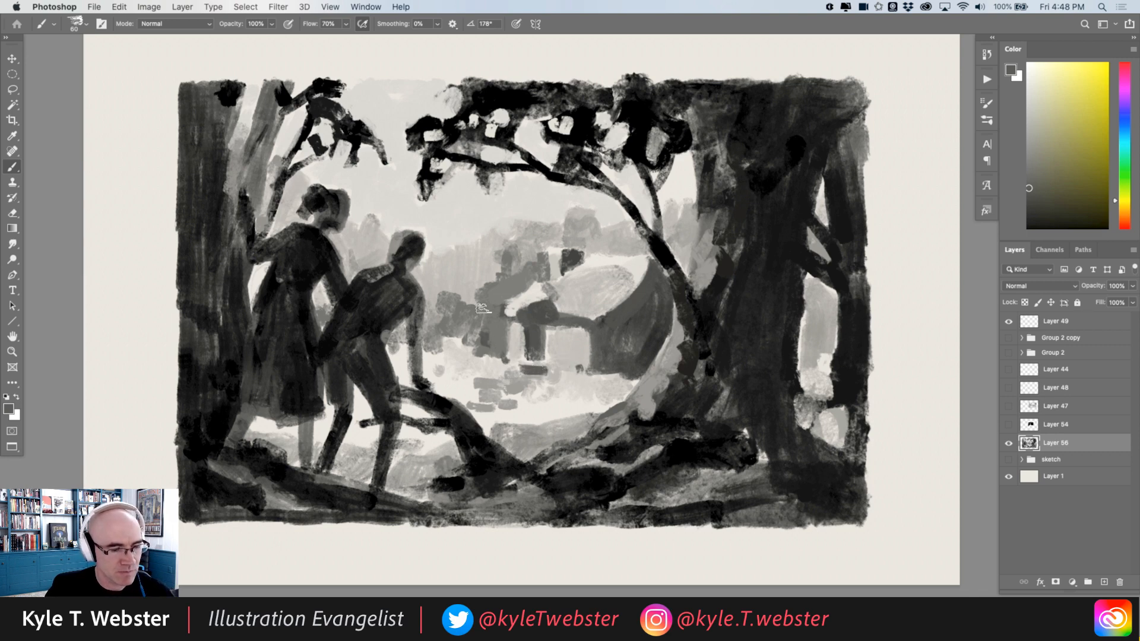
{"action": "left_click", "coordinate": [471, 384], "text": "alt"}
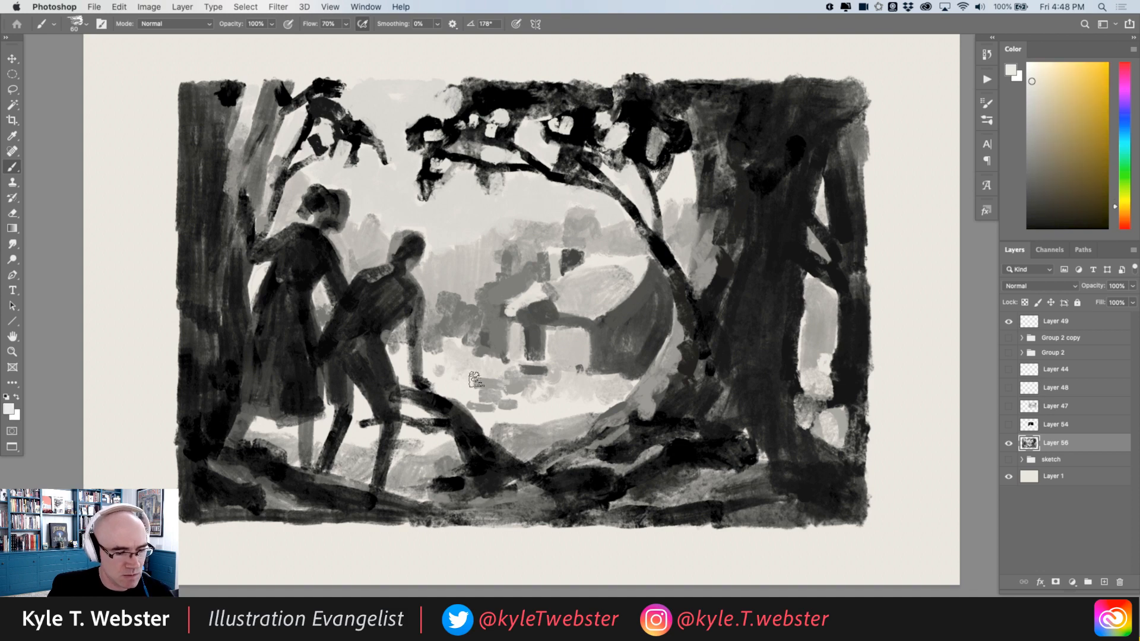
{"action": "mouse_move", "coordinate": [496, 391]}
{"action": "left_mouse_down"}
{"action": "mouse_move", "coordinate": [523, 392]}
{"action": "mouse_move", "coordinate": [468, 399]}
{"action": "left_mouse_up"}
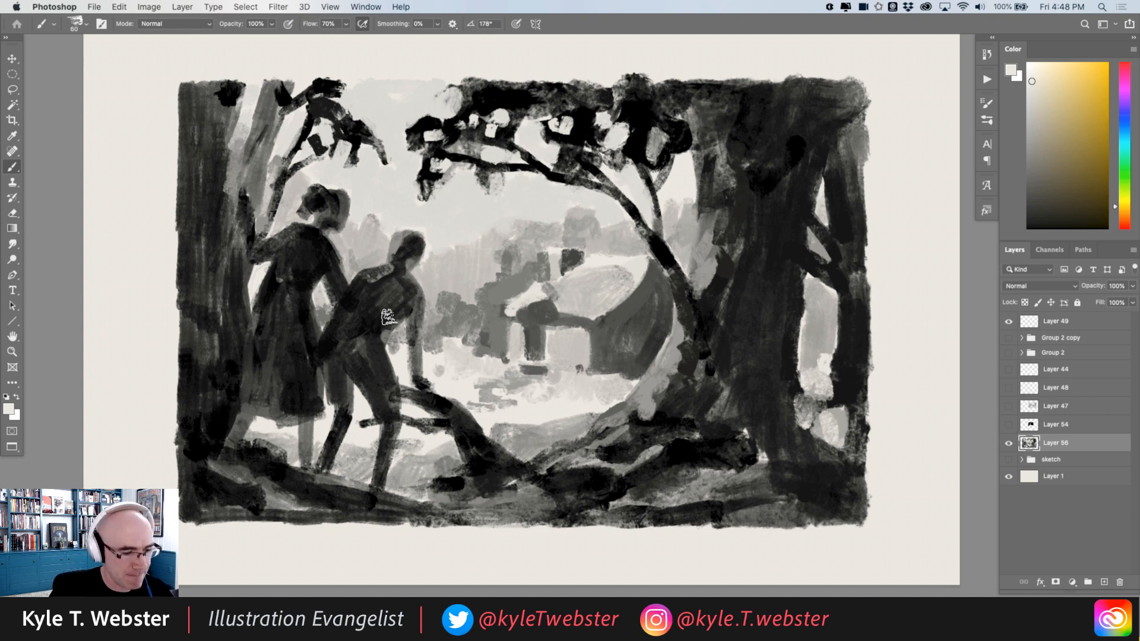
Touch up the background around the crouching figure with sampled greys and paint very light smoke rising from the chimney.
{"action": "left_click", "coordinate": [362, 265], "text": "alt"}
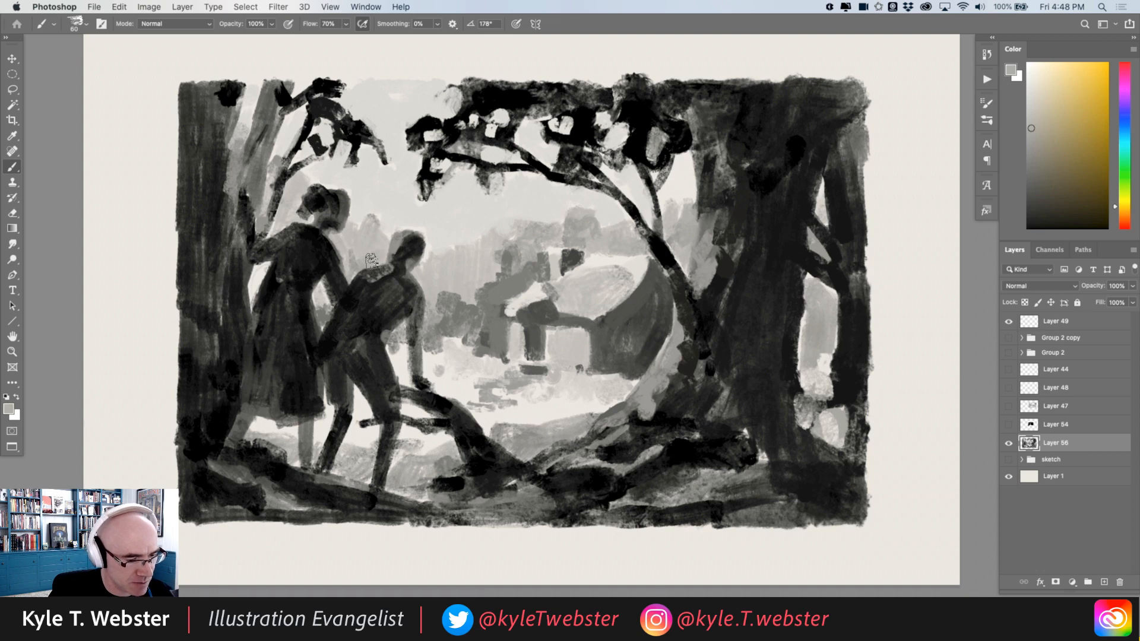
{"action": "left_click", "coordinate": [391, 234], "text": "alt"}
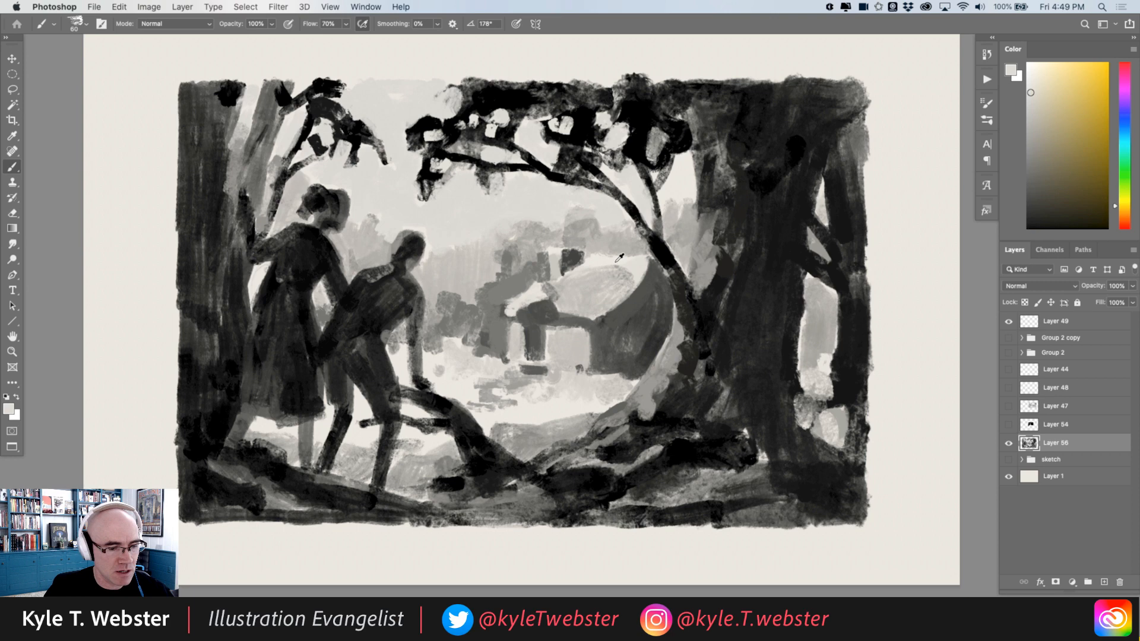
{"action": "left_click", "coordinate": [593, 212], "text": "alt"}
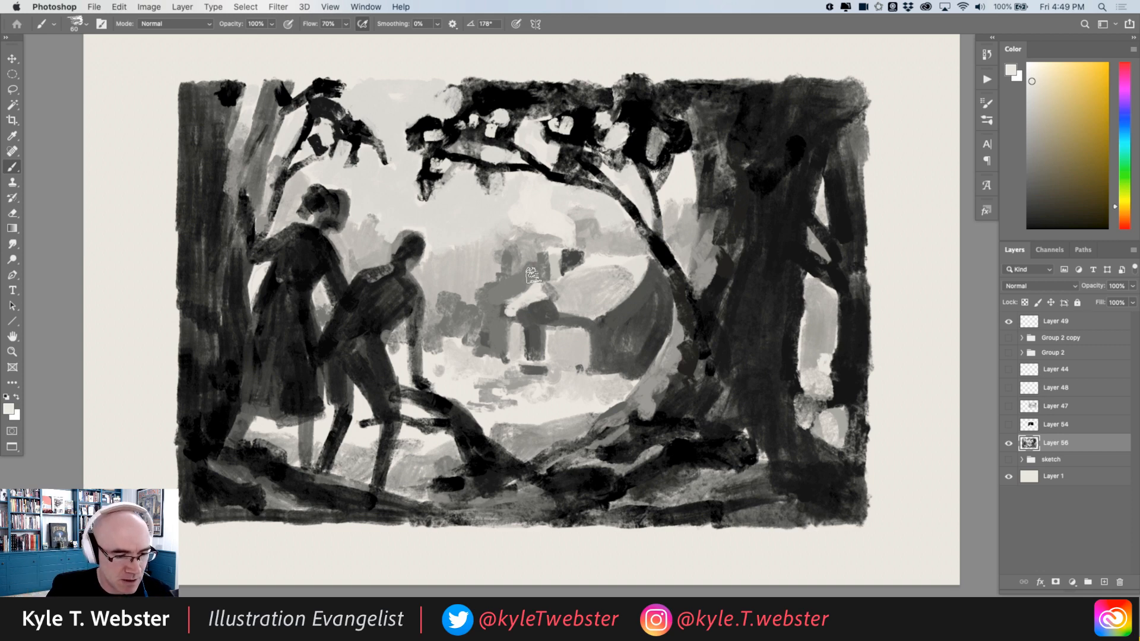
Refine the small roof slope and the bushes behind it with sampled light and mid-greys, and sample the distant trees' grey.
{"action": "left_click", "coordinate": [538, 285], "text": "alt"}
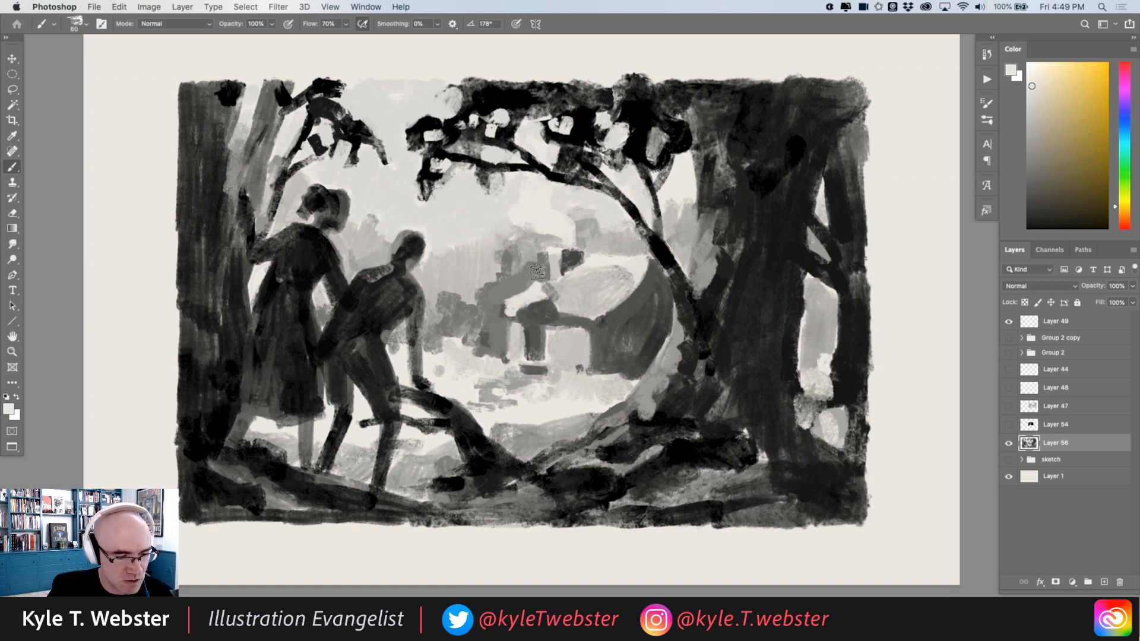
{"action": "left_click", "coordinate": [519, 282], "text": "alt"}
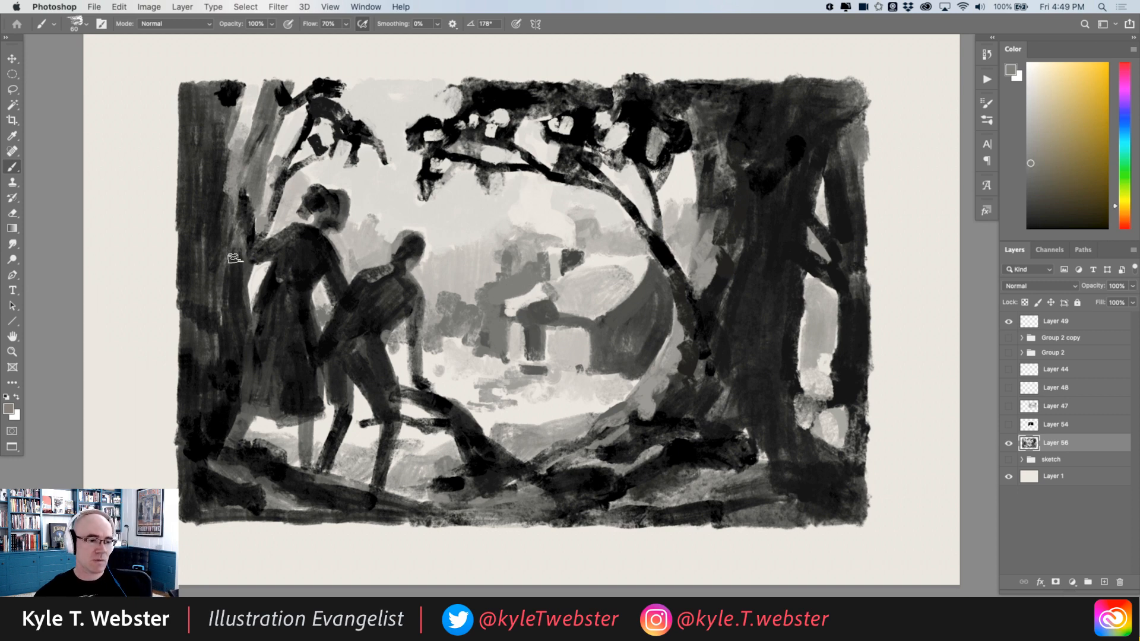
{"action": "left_click", "coordinate": [540, 239], "text": "alt"}
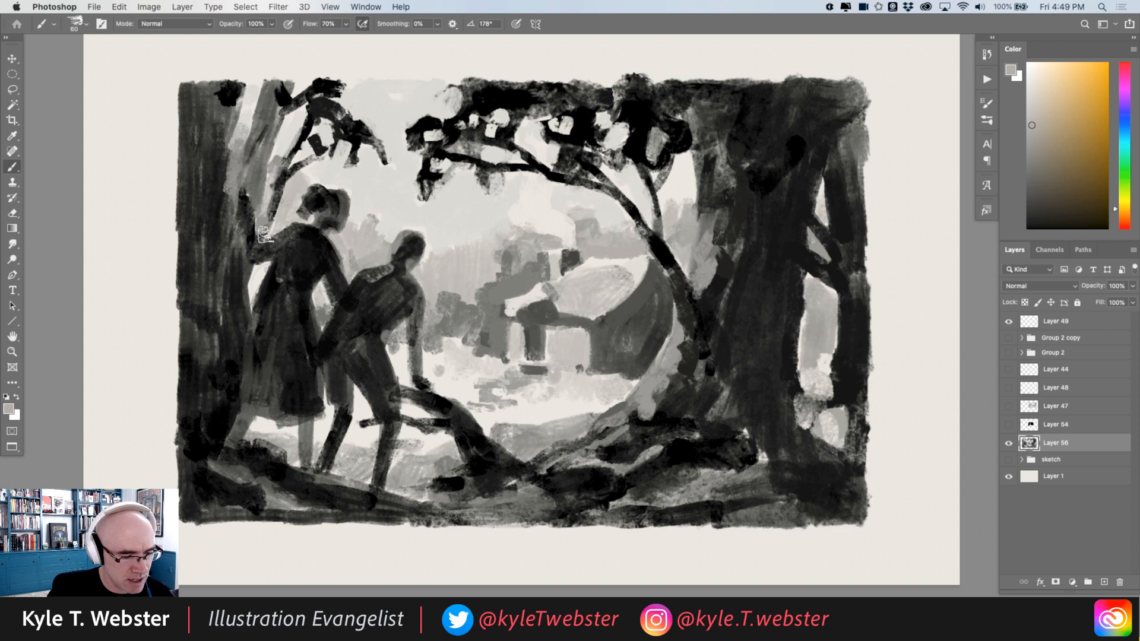
Touch up the ground around the fallen branch with a sampled grey and a sampled near-white.
{"action": "left_click", "coordinate": [446, 449], "text": "alt"}
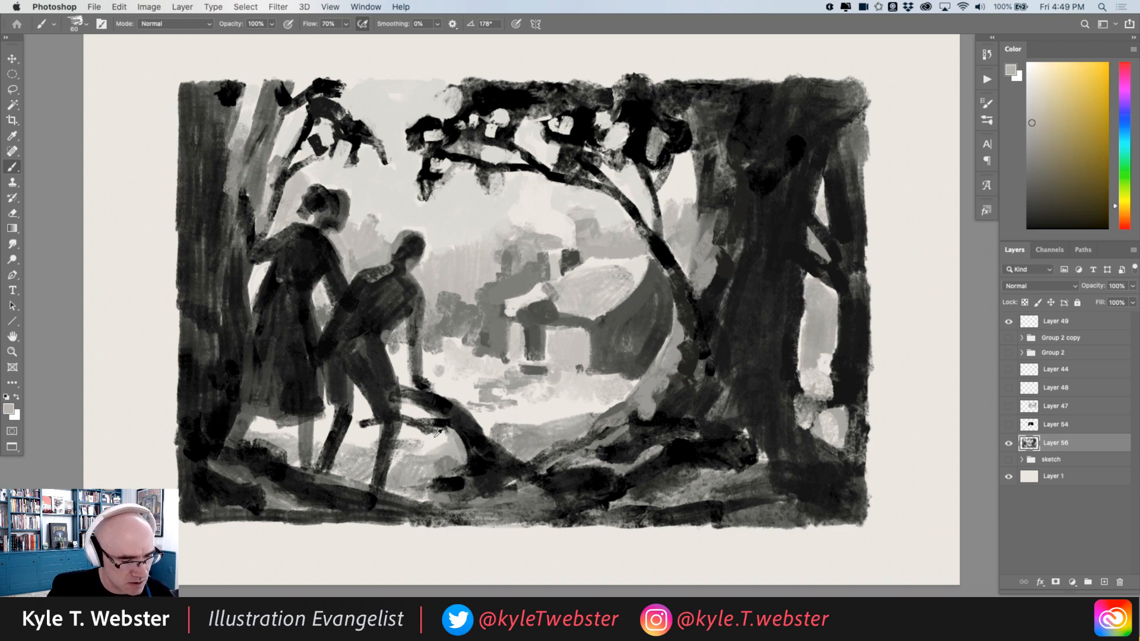
{"action": "left_click", "coordinate": [440, 436], "text": "alt"}
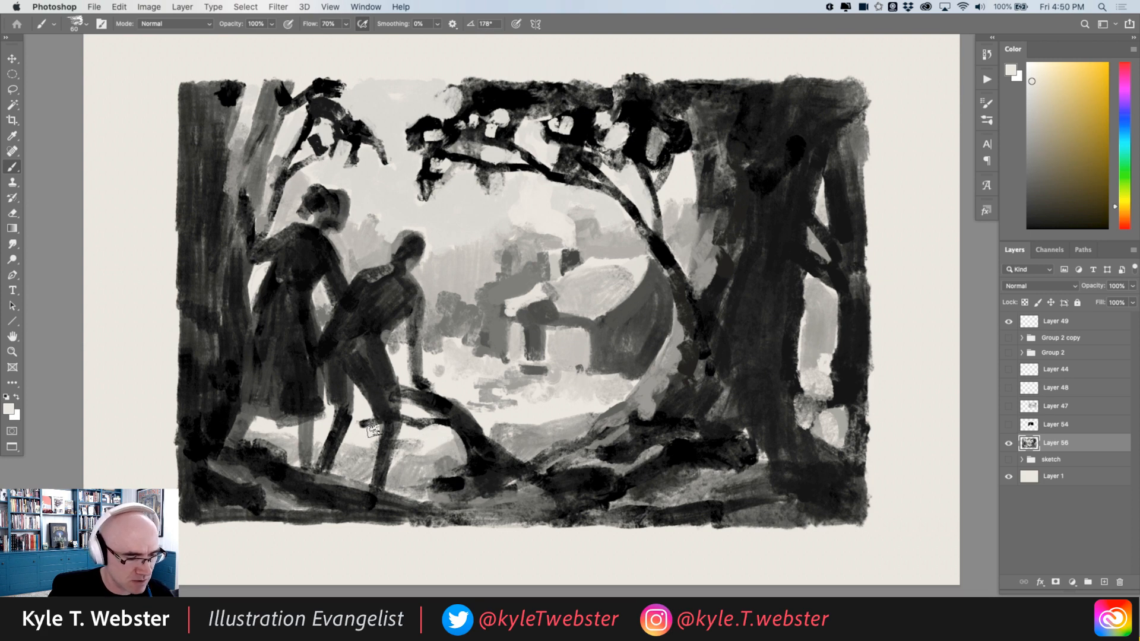
{"action": "key", "text": "super+minus"}
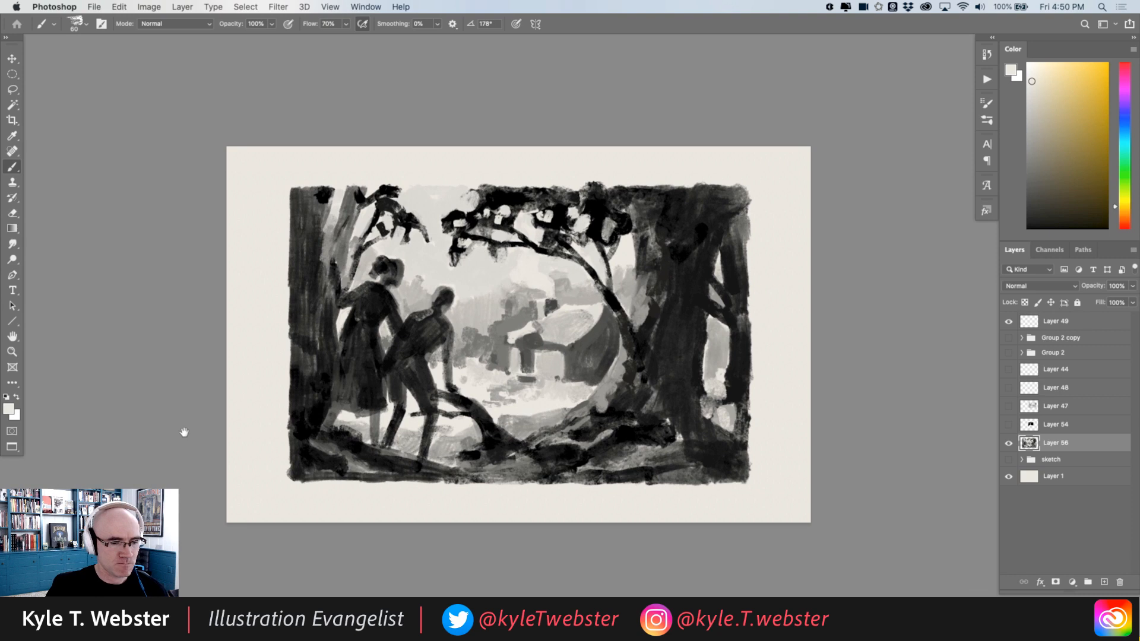
{"action": "key", "text": "m"}
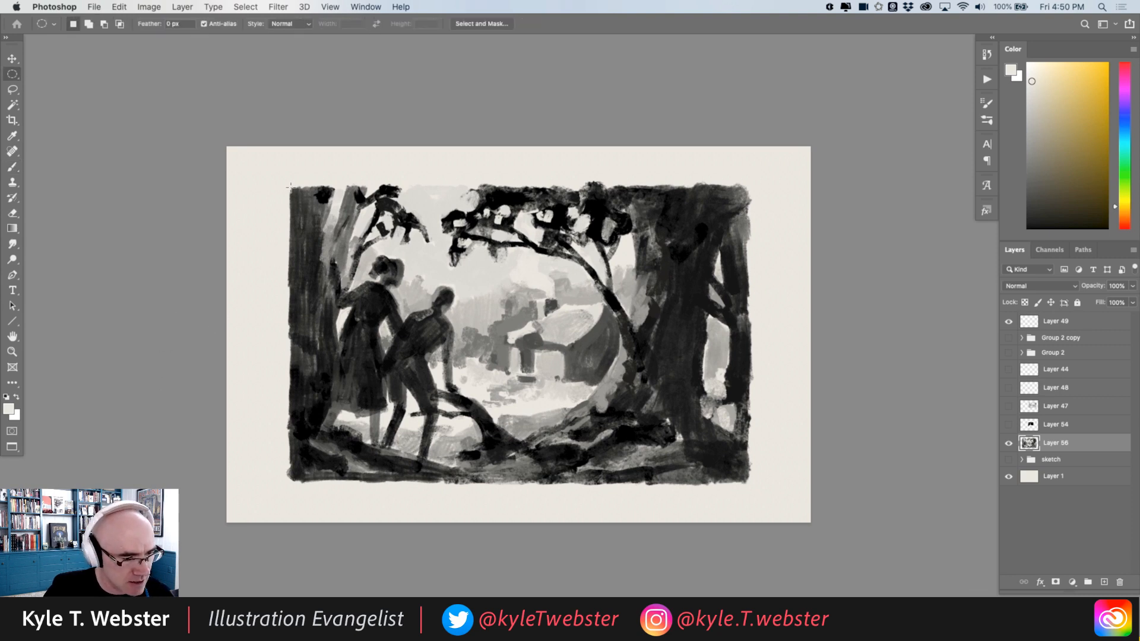
{"action": "left_click_drag", "start_coordinate": [289, 188], "coordinate": [648, 403]}
{"action": "key", "text": "super+d"}
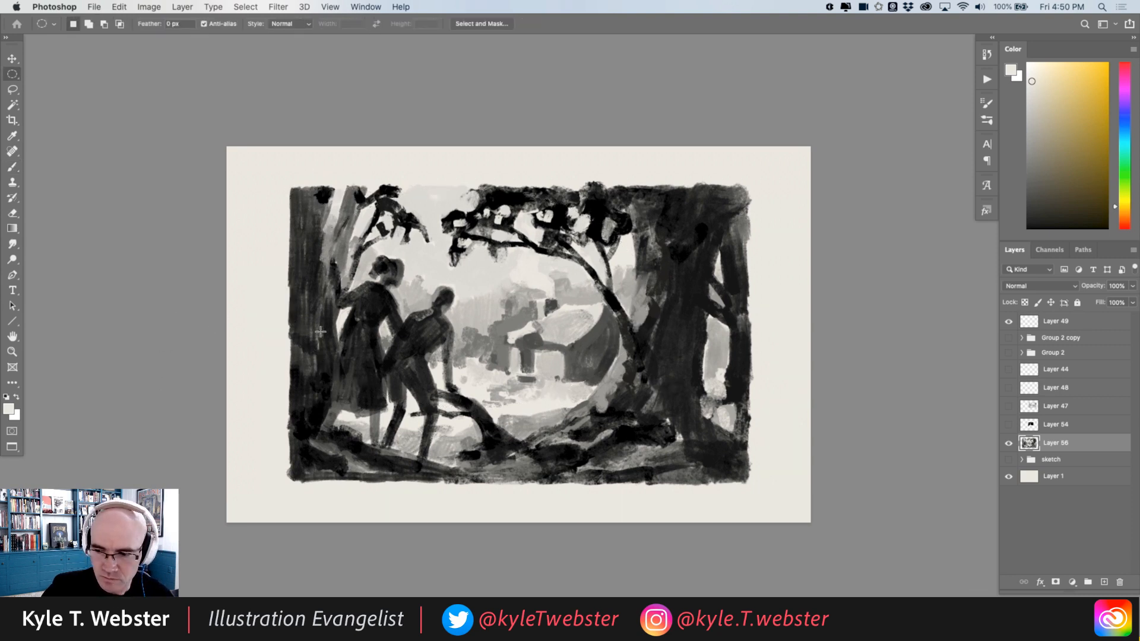
Trim the painting's ragged borders on Layer 56 by selecting a rectangle just inside them, inverting the selection, deleting and deselecting.
{"action": "key", "text": "shift+m"}
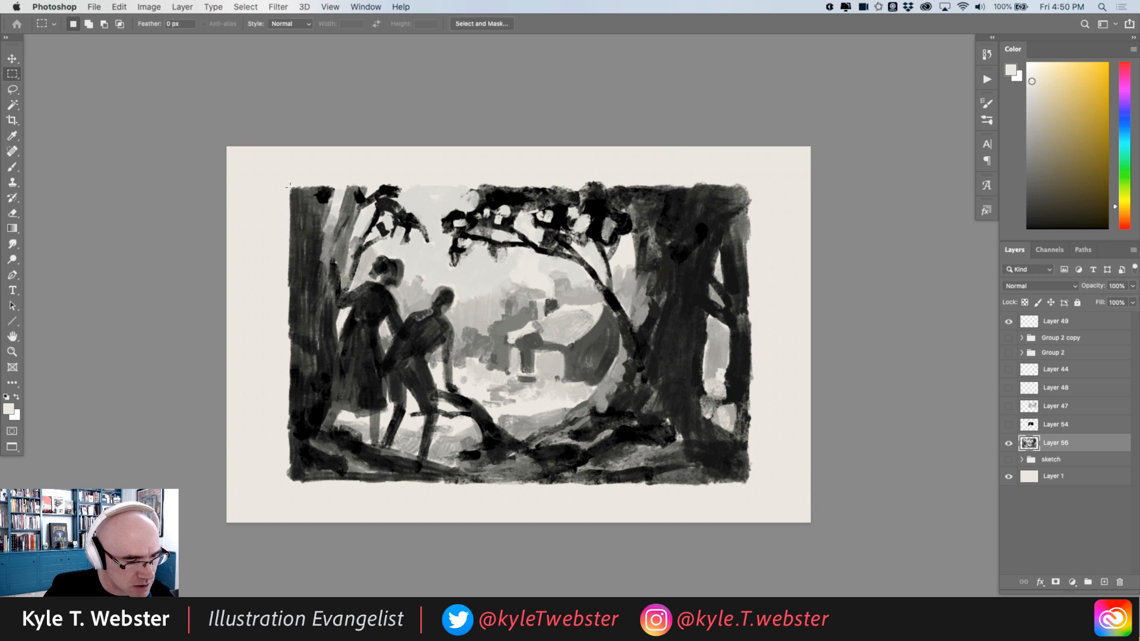
{"action": "mouse_move", "coordinate": [290, 187]}
{"action": "left_mouse_down"}
{"action": "mouse_move", "coordinate": [344, 193]}
{"action": "mouse_move", "coordinate": [701, 410]}
{"action": "mouse_move", "coordinate": [747, 481]}
{"action": "left_mouse_up"}
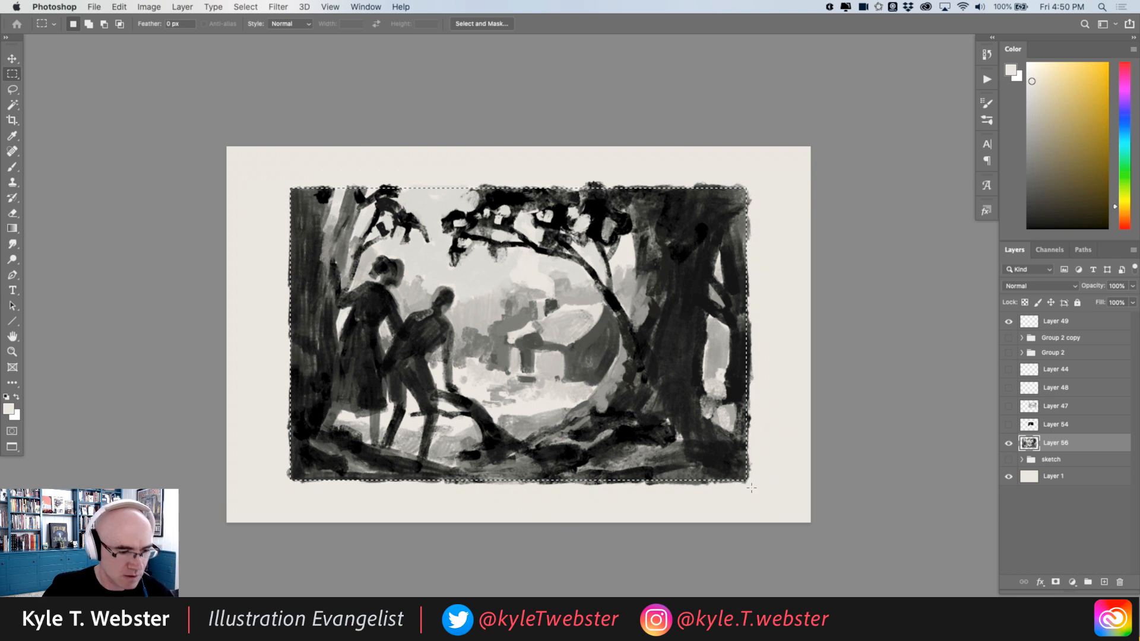
{"action": "key", "text": "super+shift+i"}
{"action": "key", "text": "BackSpace"}
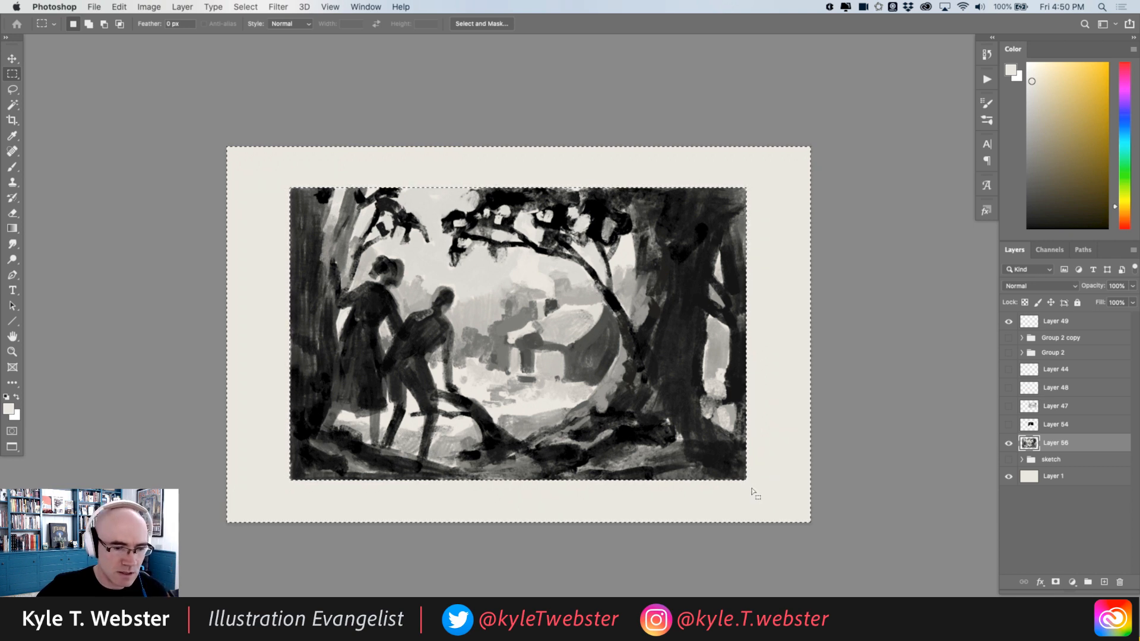
{"action": "key", "text": "super+d"}
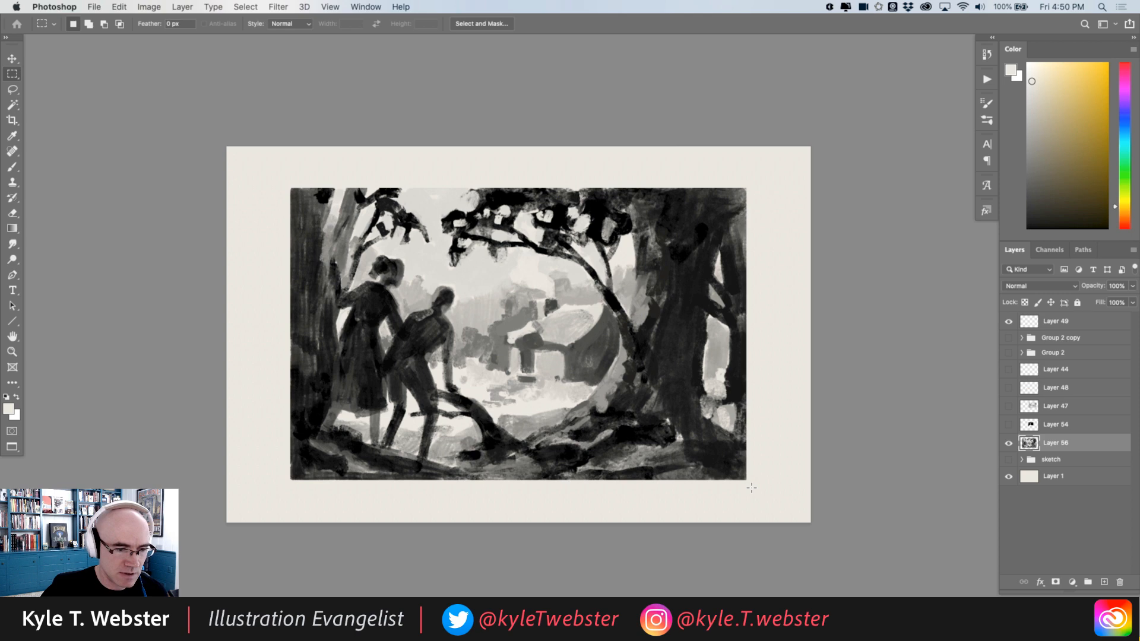
Switch to full-screen view and tone down the light gaps between the right-hand tree trunks with mid-grey strokes.
{"action": "key", "text": "f"}
{"action": "left_click", "coordinate": [381, 393], "text": "super"}
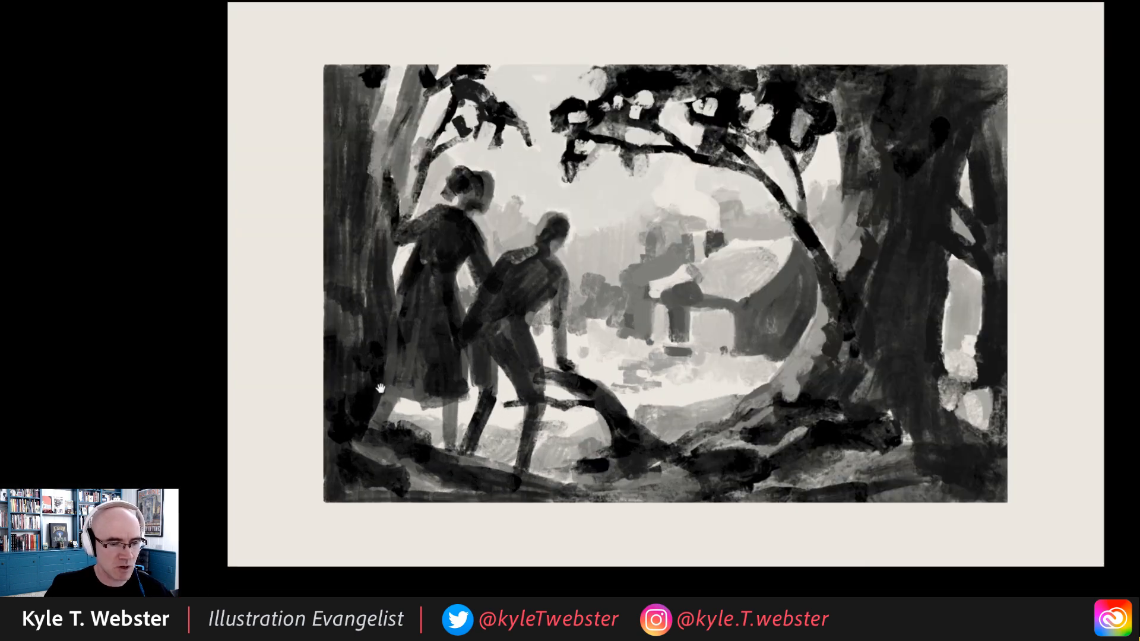
{"action": "left_click_drag", "start_coordinate": [372, 373], "coordinate": [248, 412]}
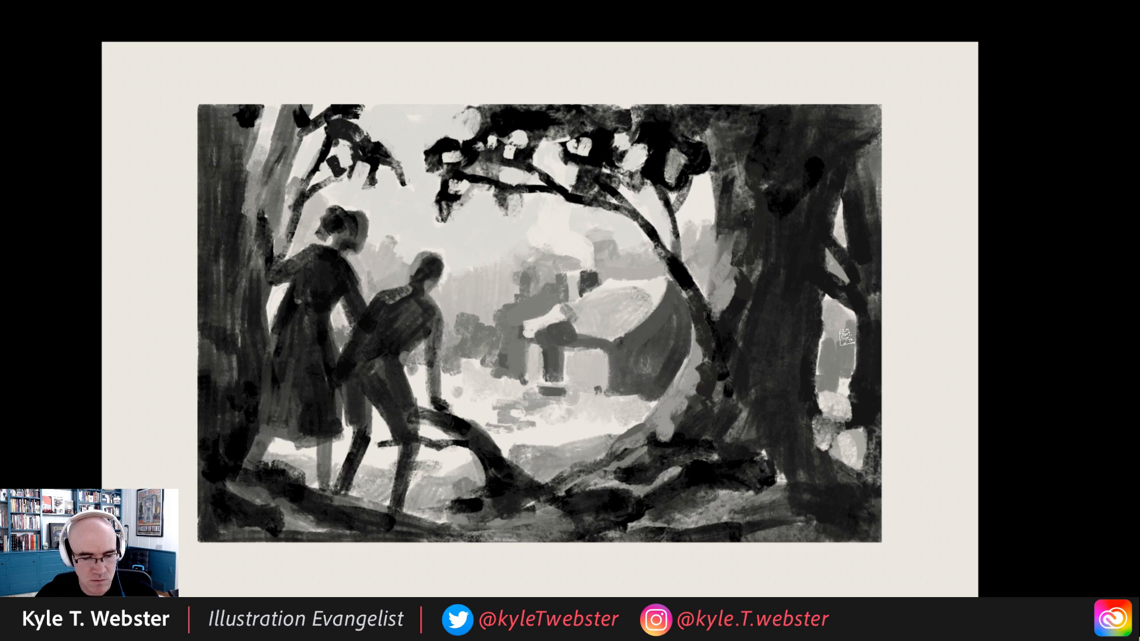
{"action": "left_click_drag", "start_coordinate": [835, 333], "coordinate": [819, 360]}
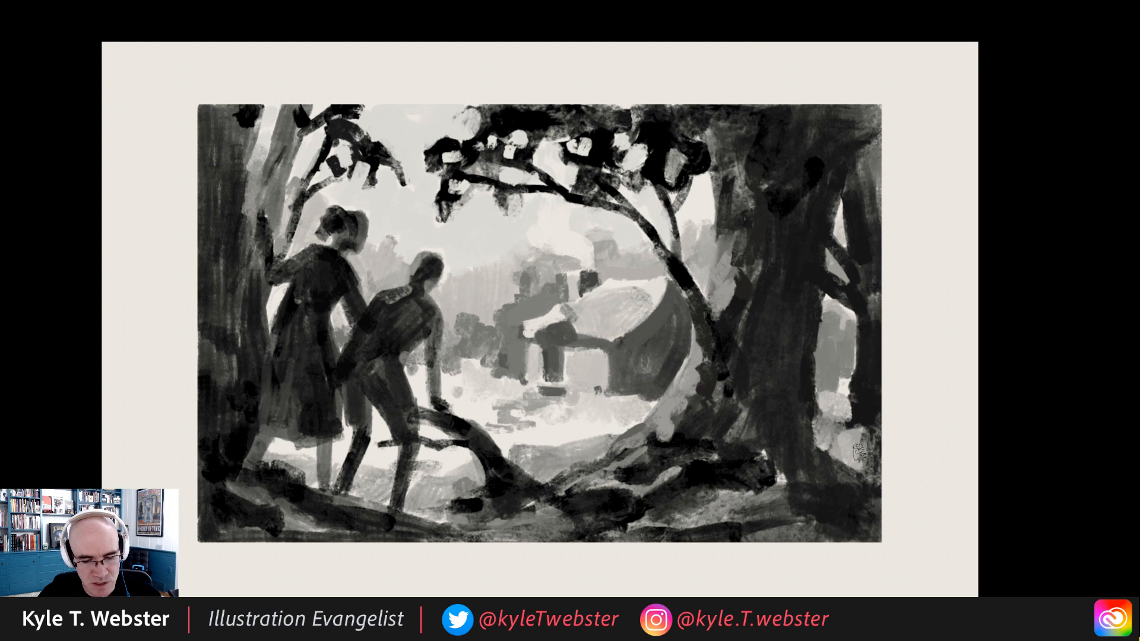
{"action": "mouse_move", "coordinate": [857, 436]}
{"action": "left_mouse_down"}
{"action": "mouse_move", "coordinate": [839, 457]}
{"action": "mouse_move", "coordinate": [825, 427]}
{"action": "mouse_move", "coordinate": [818, 446]}
{"action": "mouse_move", "coordinate": [820, 406]}
{"action": "mouse_move", "coordinate": [820, 409]}
{"action": "left_mouse_up"}
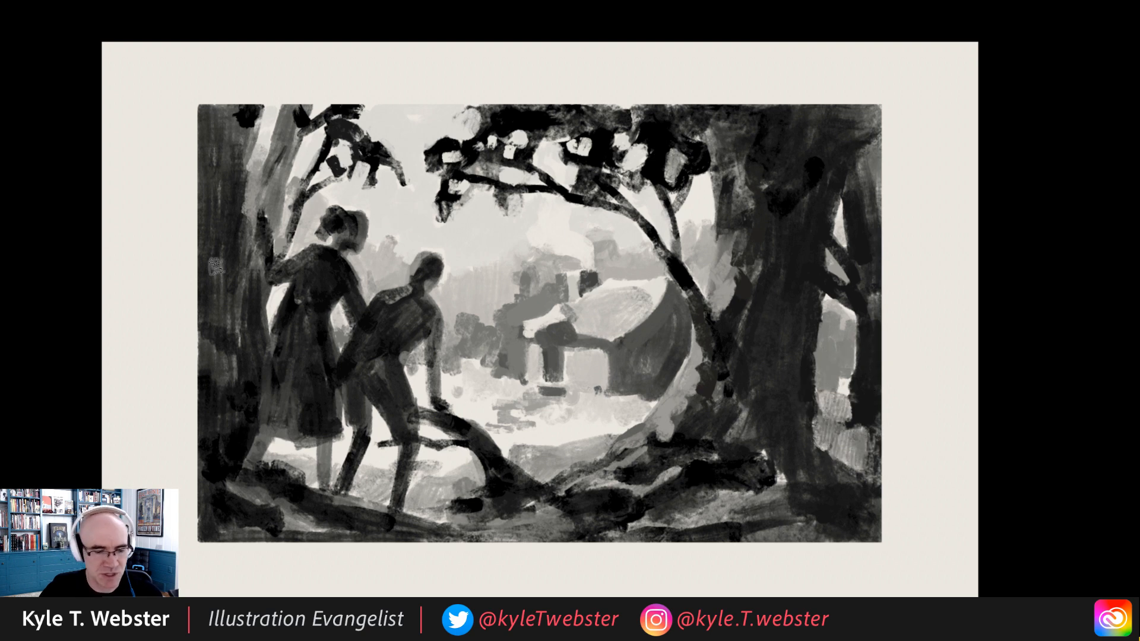
{"action": "left_click", "coordinate": [473, 422], "text": "alt"}
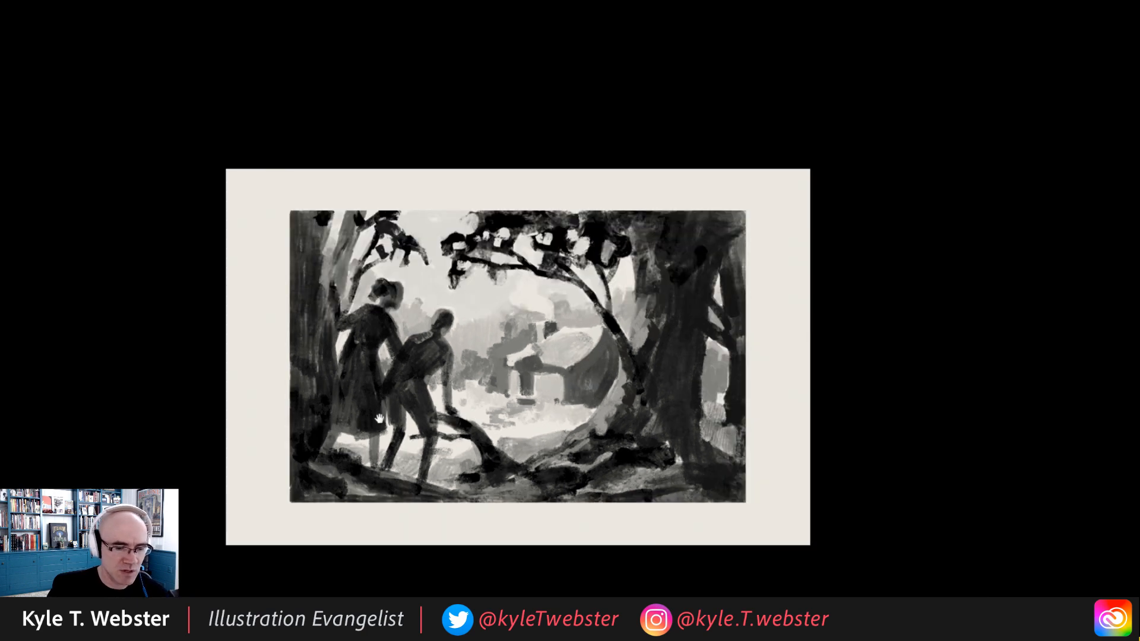
{"action": "left_click_drag", "start_coordinate": [286, 400], "coordinate": [307, 393]}
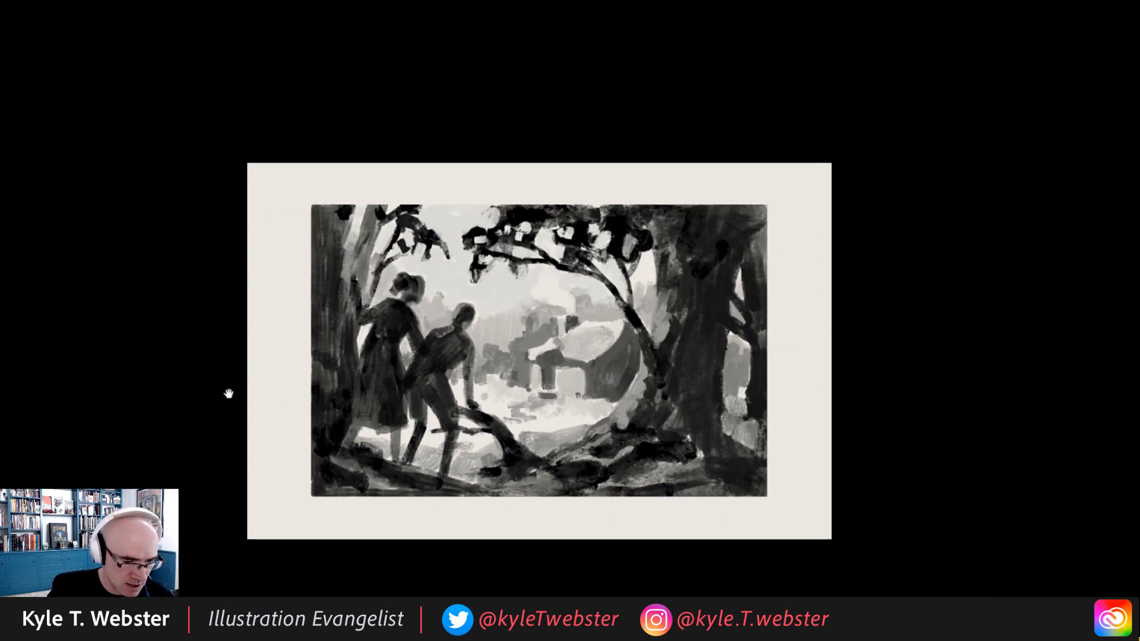
Lighten the house's small roof slope and shape a gabled porch beneath it with sampled greys.
{"action": "left_click", "coordinate": [567, 367]}
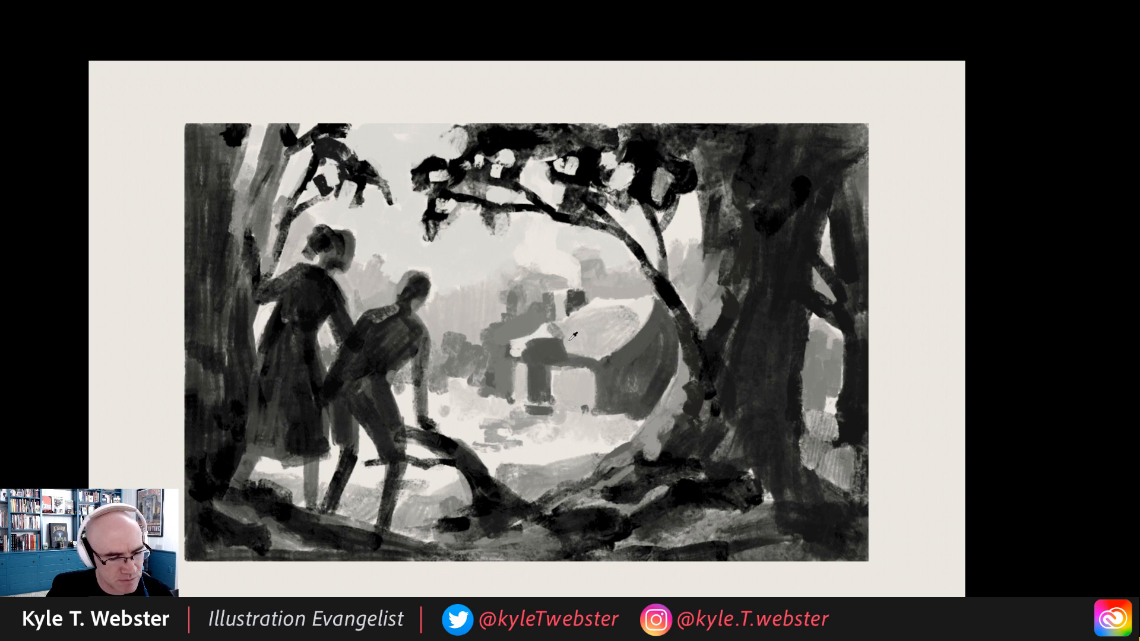
{"action": "left_click_drag", "start_coordinate": [552, 338], "coordinate": [524, 342]}
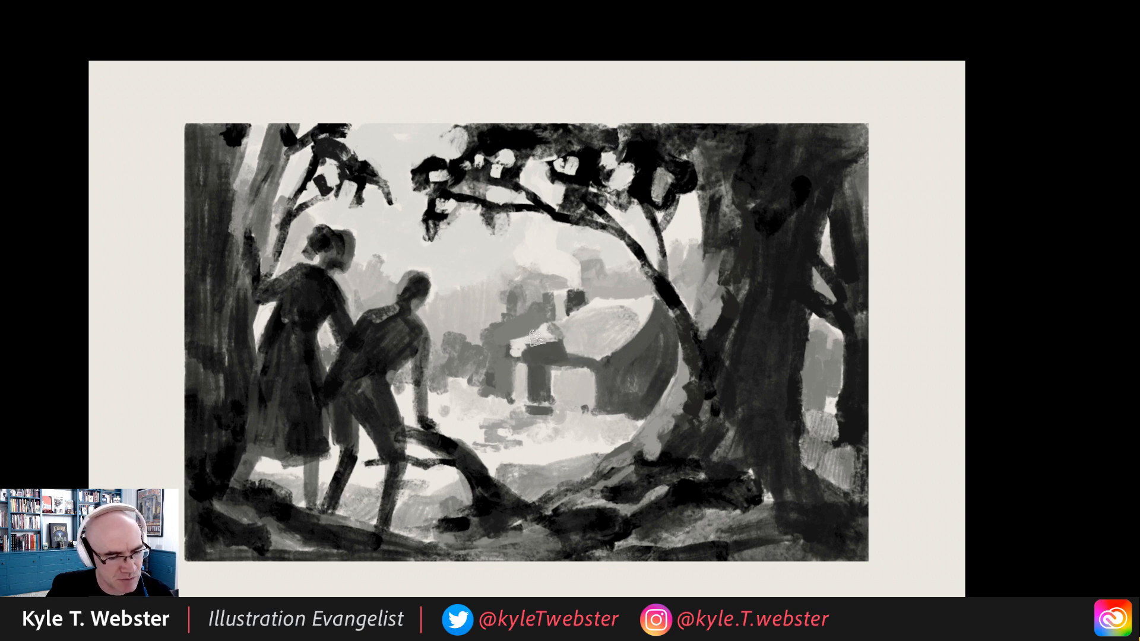
{"action": "left_click", "coordinate": [542, 359], "text": "alt"}
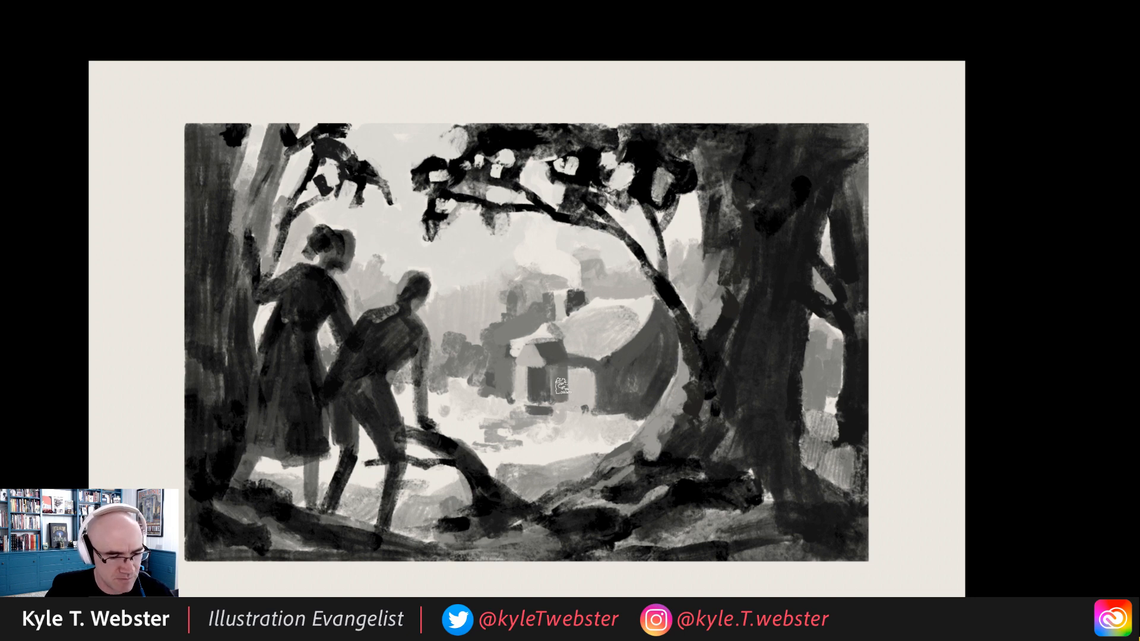
Paint a small light window in the dark doorway and shade the house's front wall with a sampled grey.
{"action": "left_click", "coordinate": [550, 425], "text": "alt"}
{"action": "left_click_drag", "start_coordinate": [533, 376], "coordinate": [541, 384]}
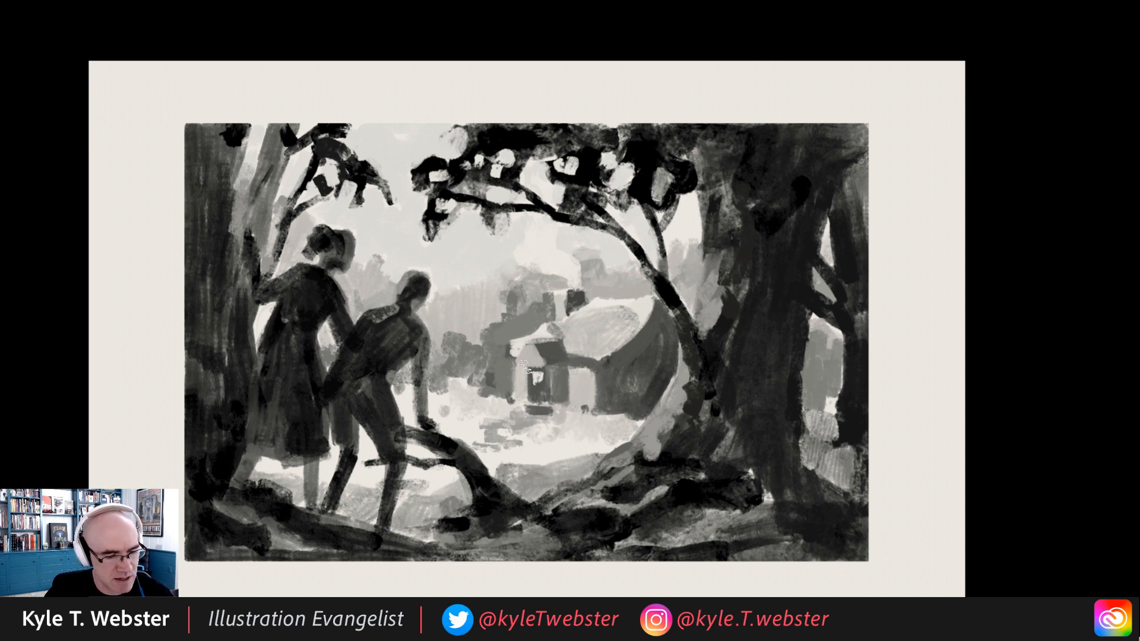
{"action": "left_click", "coordinate": [579, 383], "text": "alt"}
{"action": "mouse_move", "coordinate": [573, 373]}
{"action": "left_mouse_down"}
{"action": "mouse_move", "coordinate": [572, 400]}
{"action": "mouse_move", "coordinate": [586, 393]}
{"action": "mouse_move", "coordinate": [577, 367]}
{"action": "mouse_move", "coordinate": [587, 394]}
{"action": "mouse_move", "coordinate": [521, 382]}
{"action": "left_mouse_up"}
{"action": "left_click", "coordinate": [691, 278], "text": "alt"}
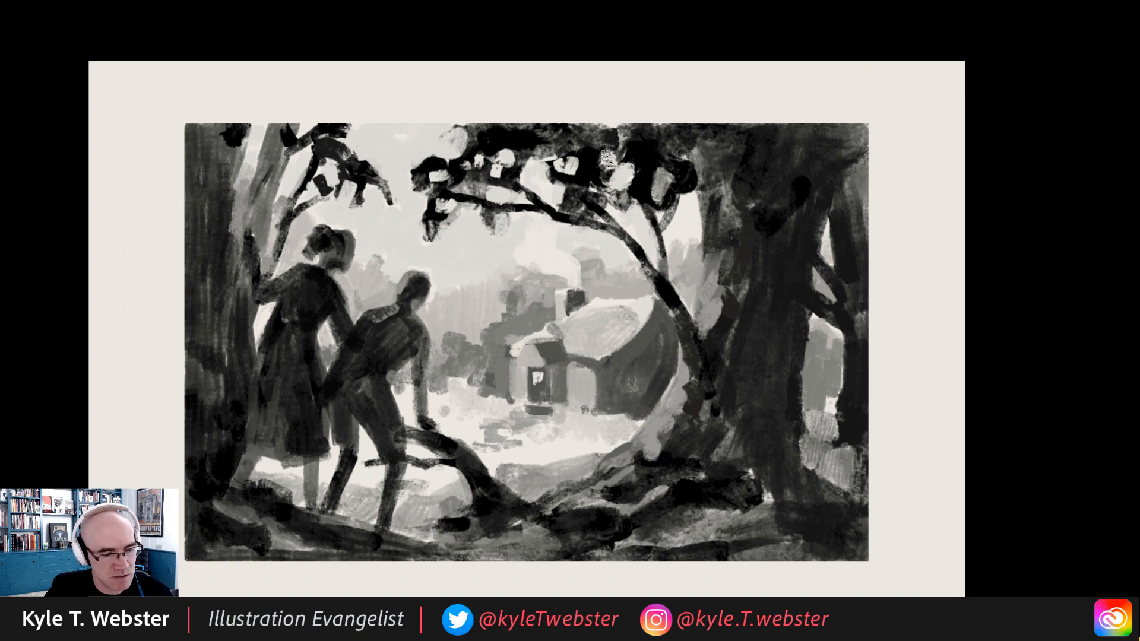
{"action": "left_click", "coordinate": [469, 335], "text": "alt"}
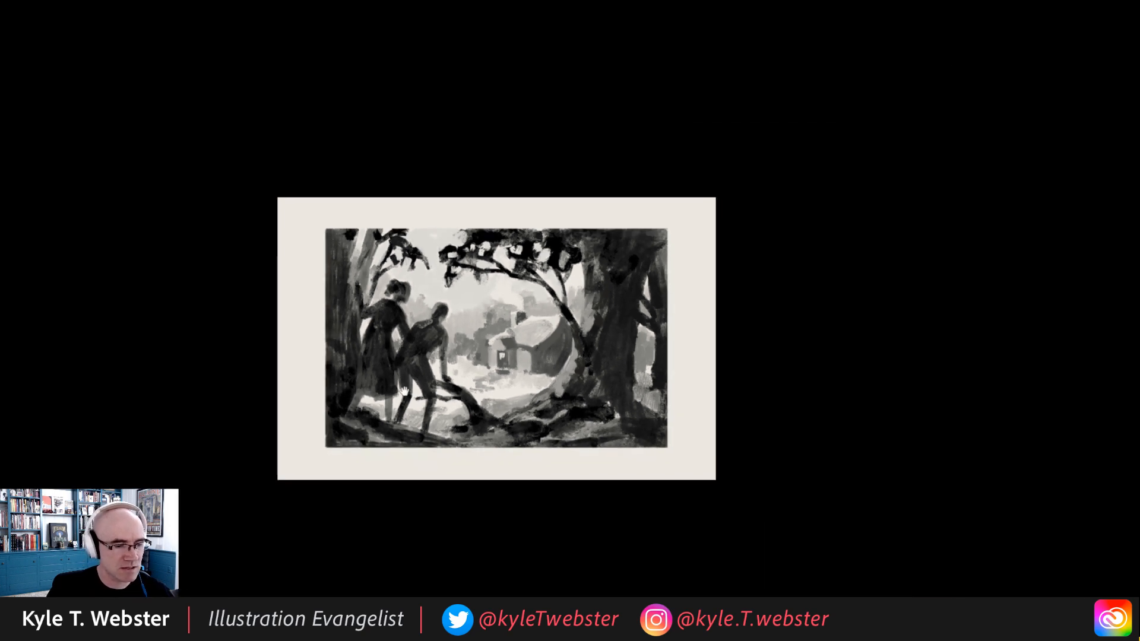
Soften the stepping stones in the clearing and fill out the grey bushes behind the house.
{"action": "left_click", "coordinate": [463, 353]}
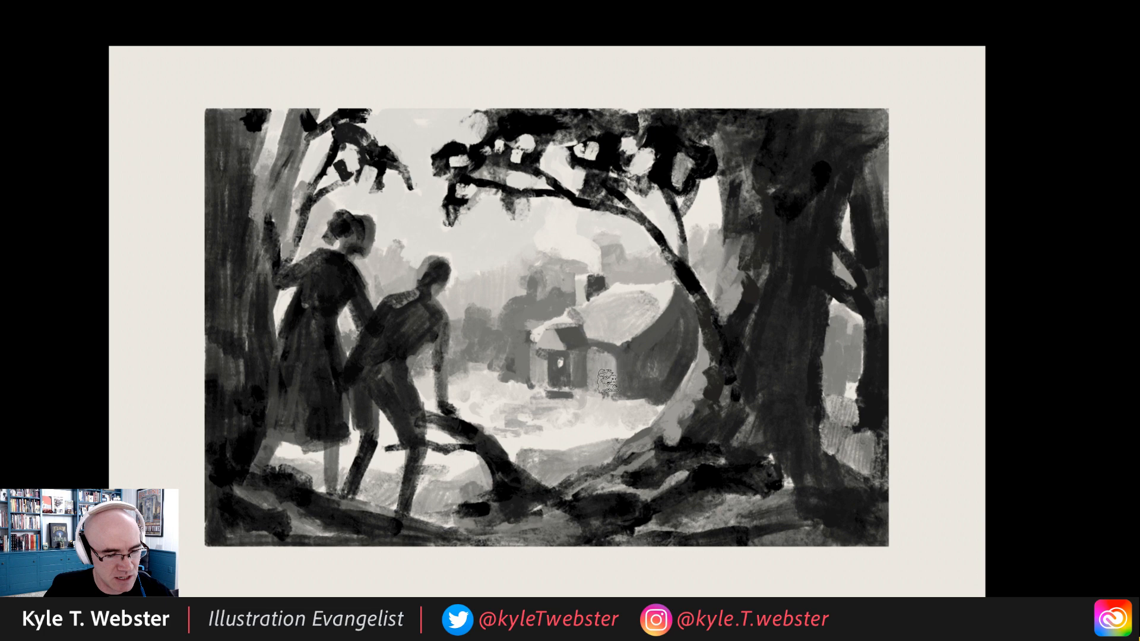
{"action": "left_click", "coordinate": [457, 365], "text": "alt"}
{"action": "left_click", "coordinate": [457, 364], "text": "alt"}
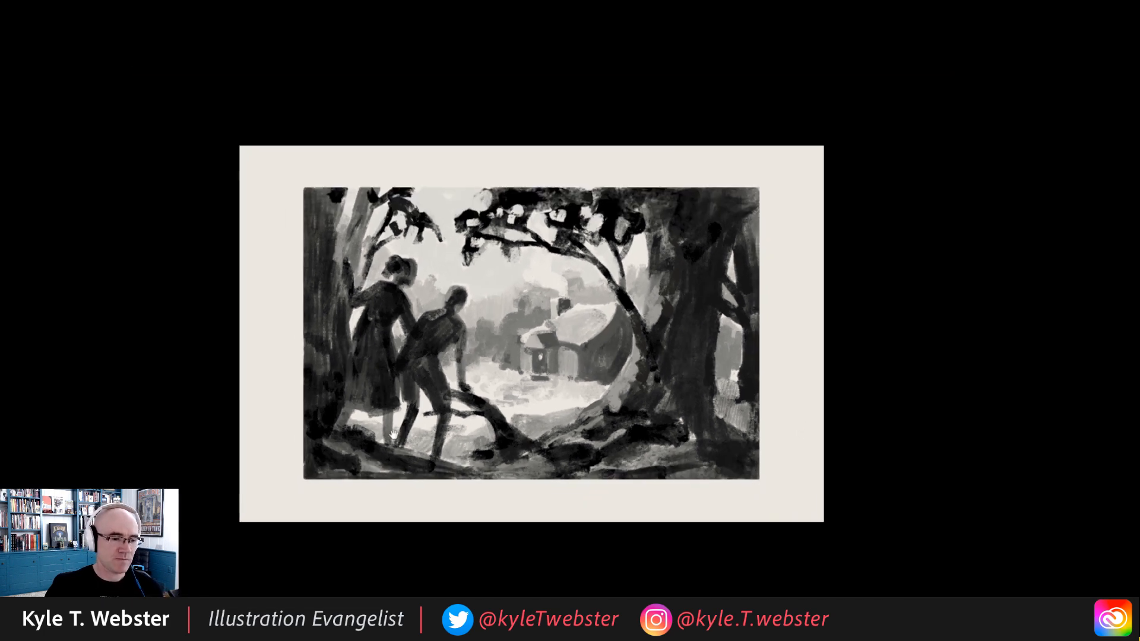
Refine the small roof's edge with a sampled tone and reduce the brush size for finer details.
{"action": "left_click", "coordinate": [539, 326], "text": "ctrl"}
{"action": "left_click", "coordinate": [520, 341], "text": "alt"}
{"action": "left_click_drag", "start_coordinate": [519, 344], "coordinate": [530, 333]}
{"action": "key", "text": "["}
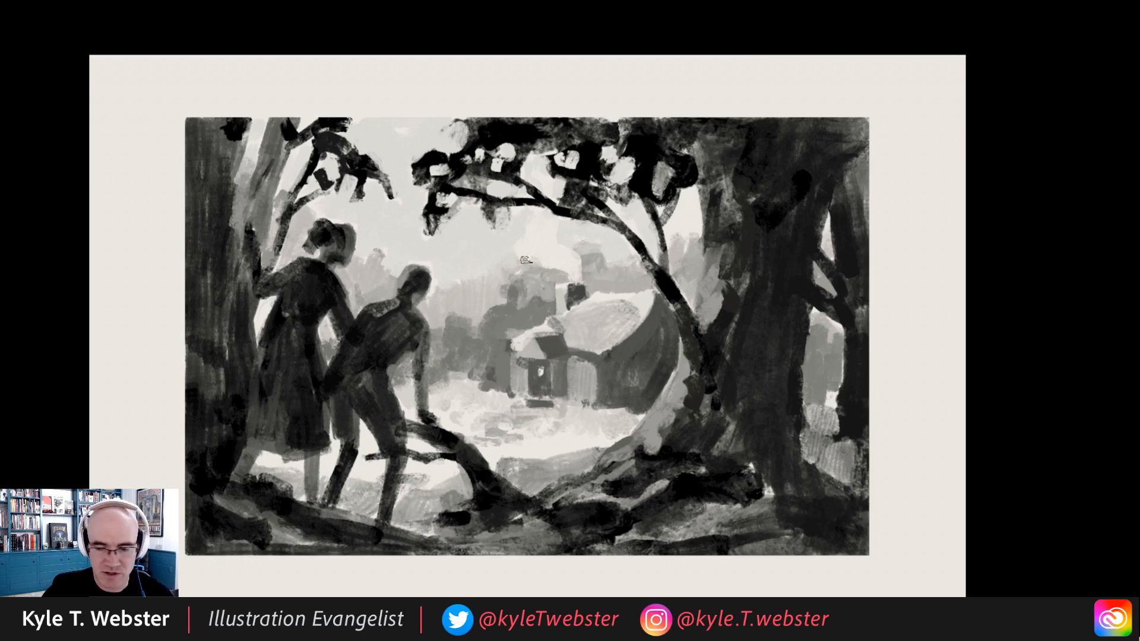
Touch up the light side of the chimney with the smaller brush and a sampled tone.
{"action": "left_click", "coordinate": [498, 335], "text": "alt"}
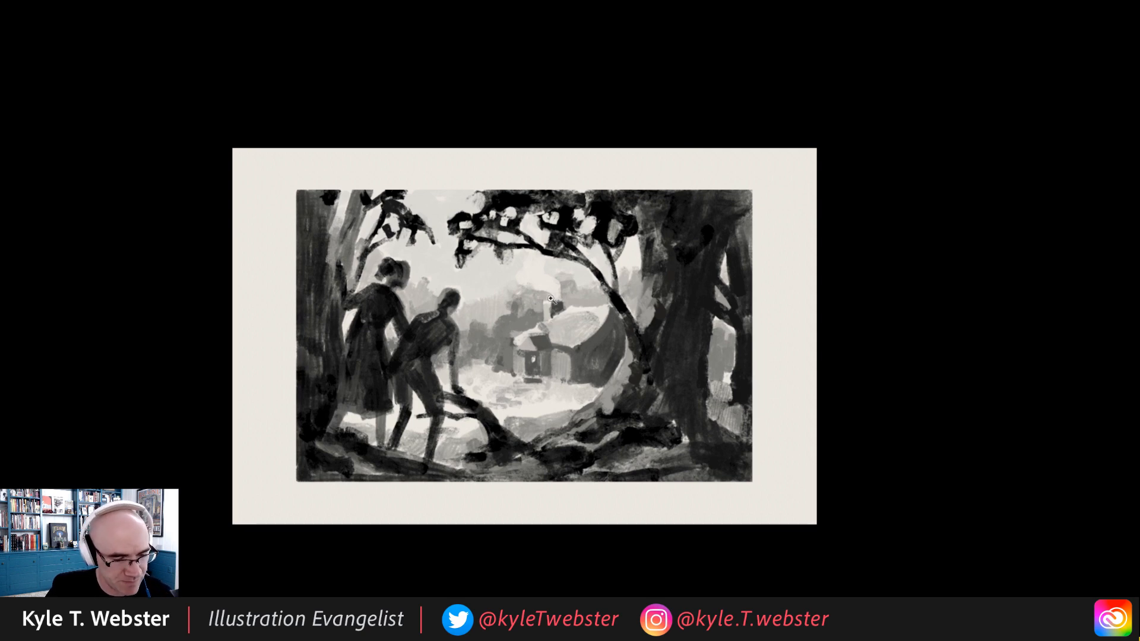
{"action": "left_click", "coordinate": [555, 345]}
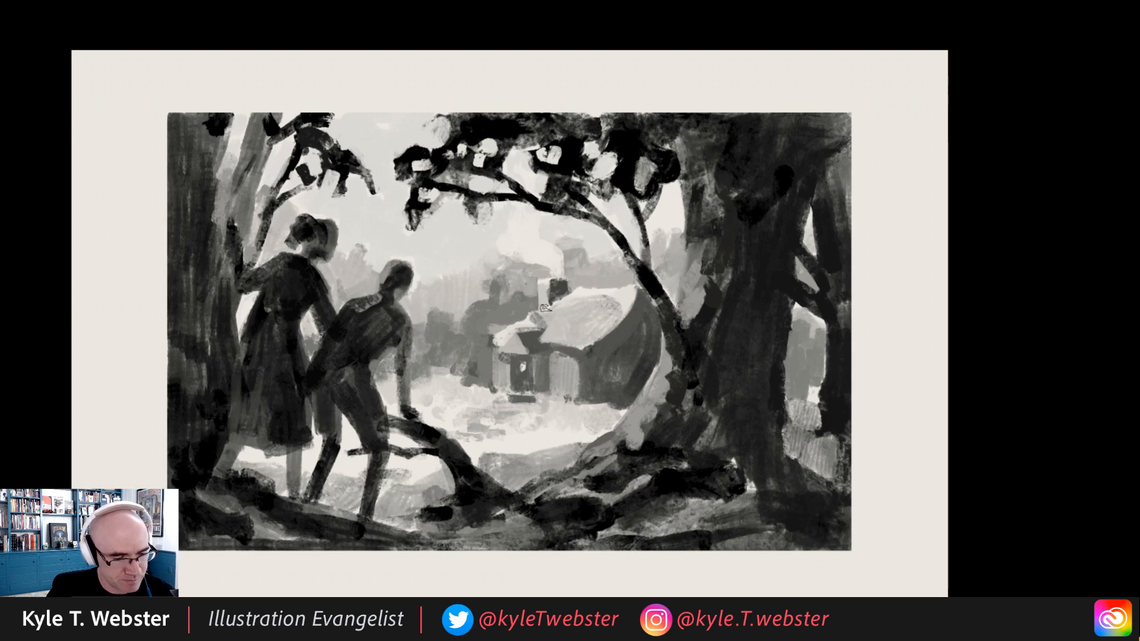
{"action": "left_click", "coordinate": [443, 424], "text": "alt"}
{"action": "left_click", "coordinate": [409, 420], "text": "alt"}
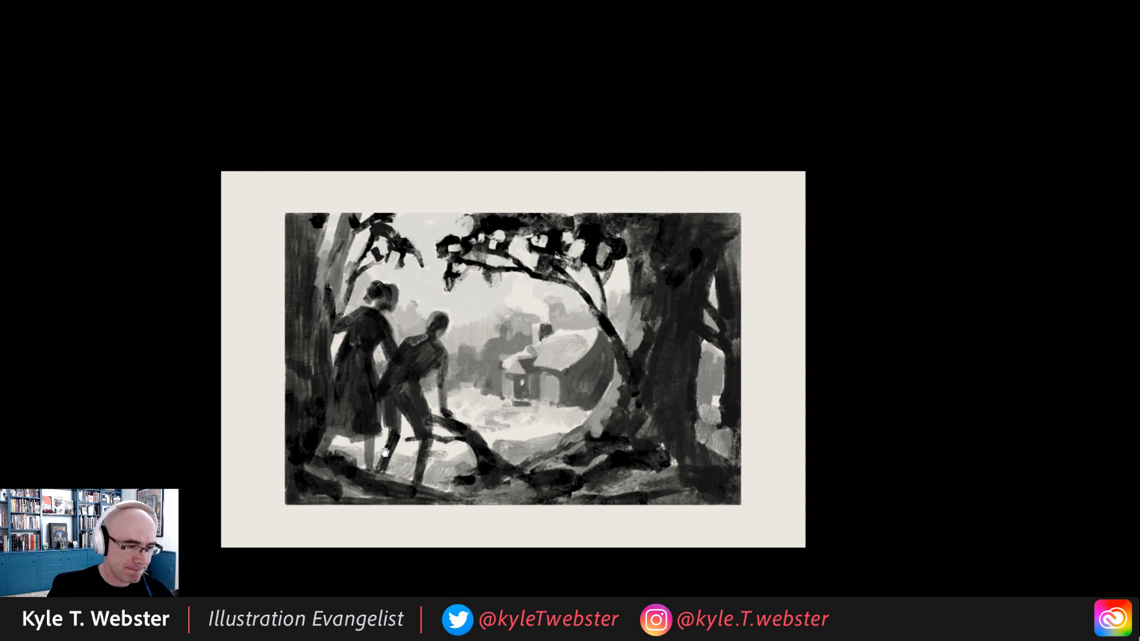
Add dark leaves and twigs along the overhanging branches between the two trees, including dabs hanging below the main bough.
{"action": "left_click", "coordinate": [312, 291]}
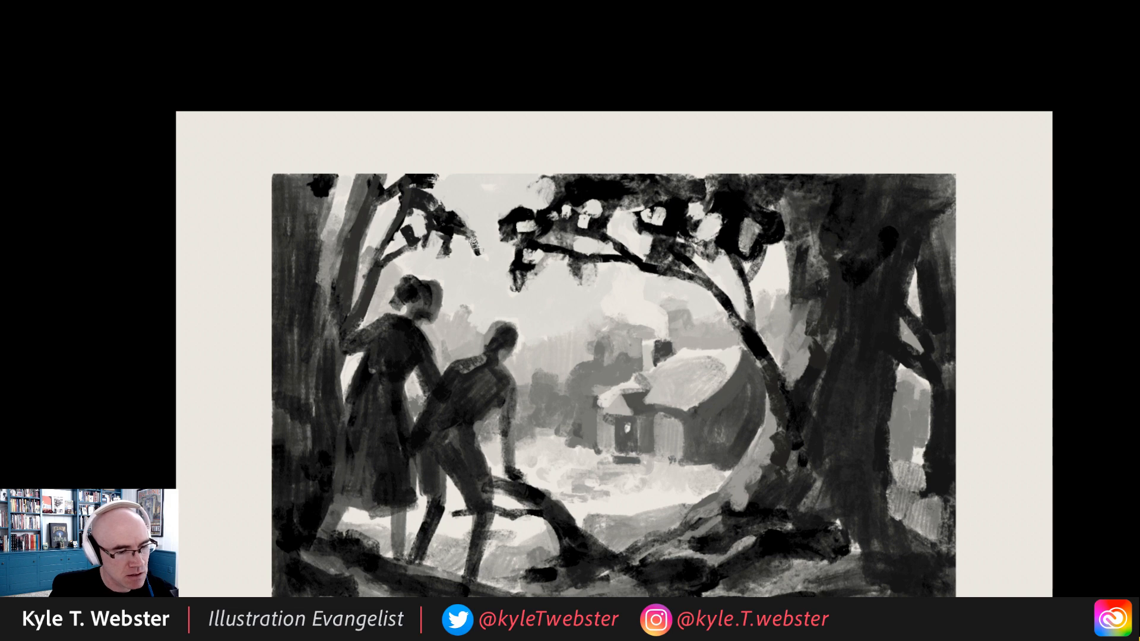
{"action": "left_click_drag", "start_coordinate": [504, 219], "coordinate": [497, 211]}
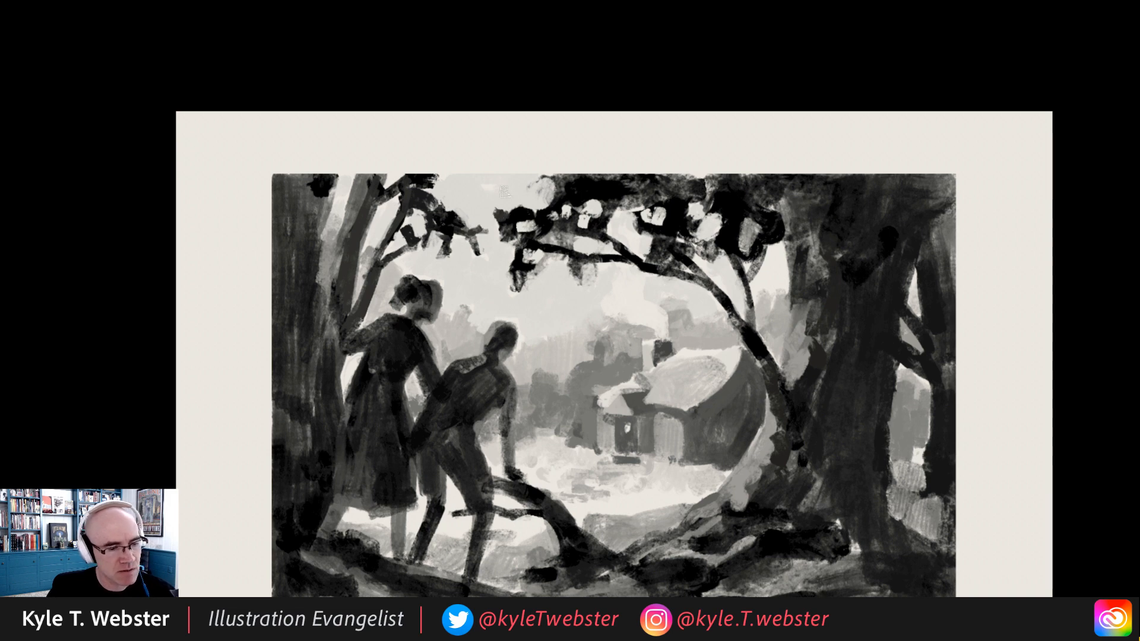
{"action": "mouse_move", "coordinate": [547, 184]}
{"action": "left_mouse_down"}
{"action": "mouse_move", "coordinate": [532, 196]}
{"action": "mouse_move", "coordinate": [529, 174]}
{"action": "left_mouse_up"}
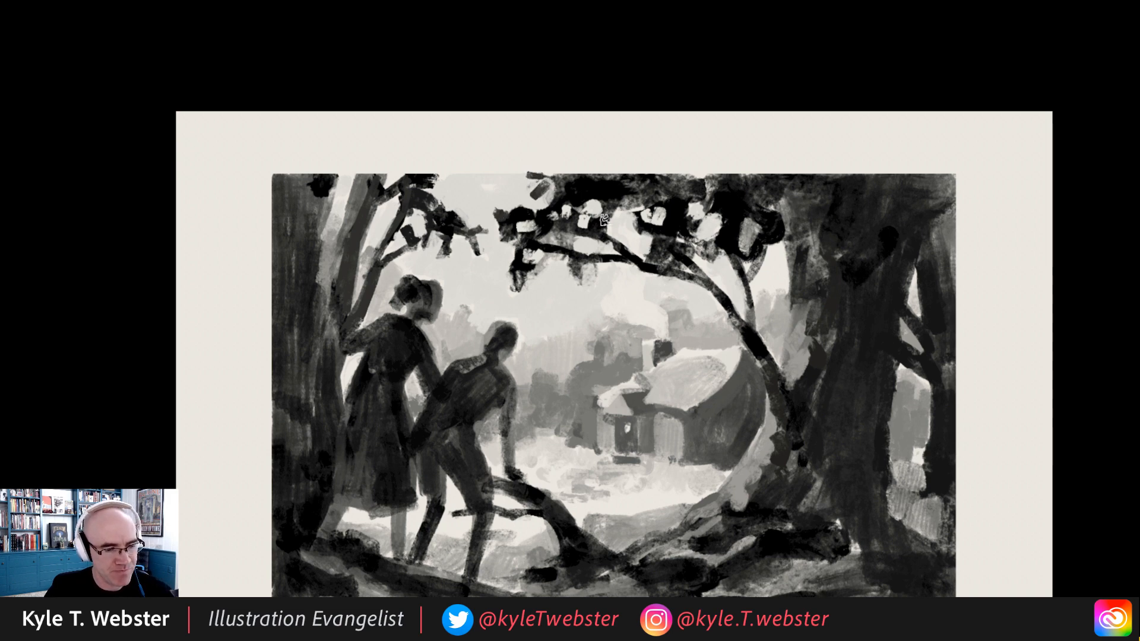
{"action": "left_click_drag", "start_coordinate": [571, 270], "coordinate": [557, 280]}
{"action": "left_click", "coordinate": [556, 293]}
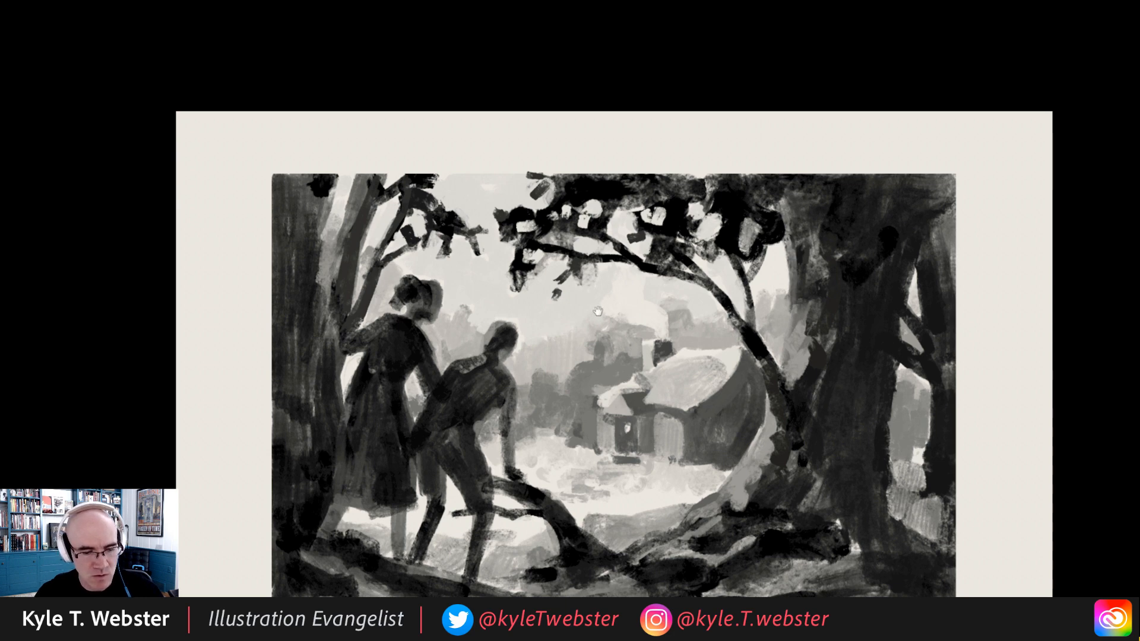
{"action": "key", "text": "ctrl+minus"}
{"action": "left_click_drag", "start_coordinate": [512, 365], "coordinate": [485, 356]}
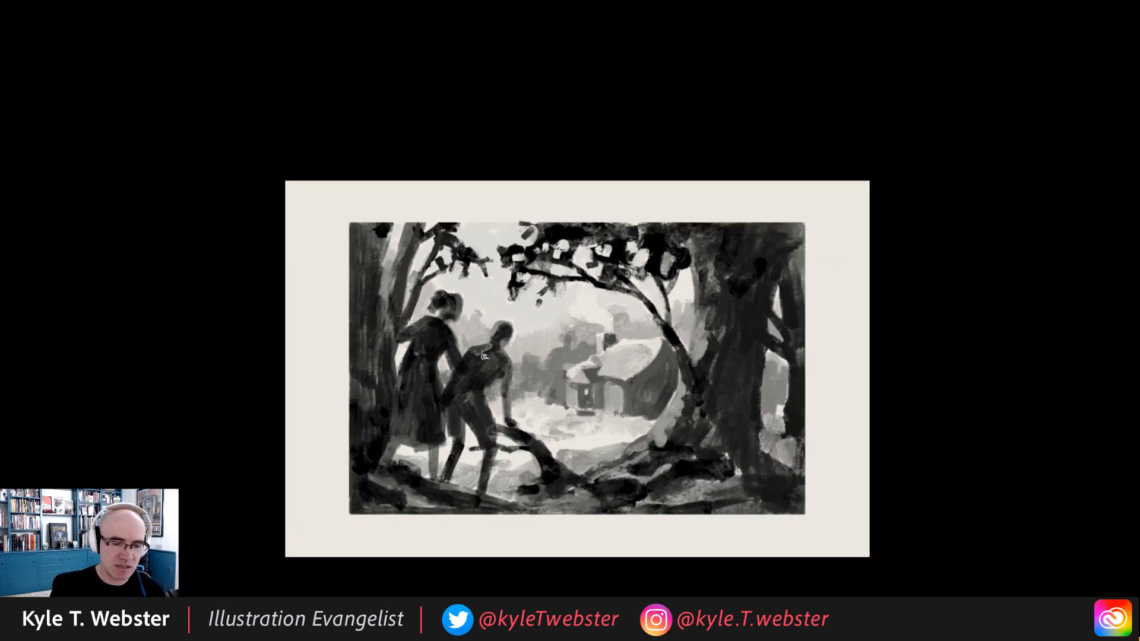
Paint small pale skulls with dark eye sockets among the shadows beside the base of the large foreground tree.
{"action": "scroll", "coordinate": [764, 346], "scroll_direction": "up", "scroll_amount": 2}
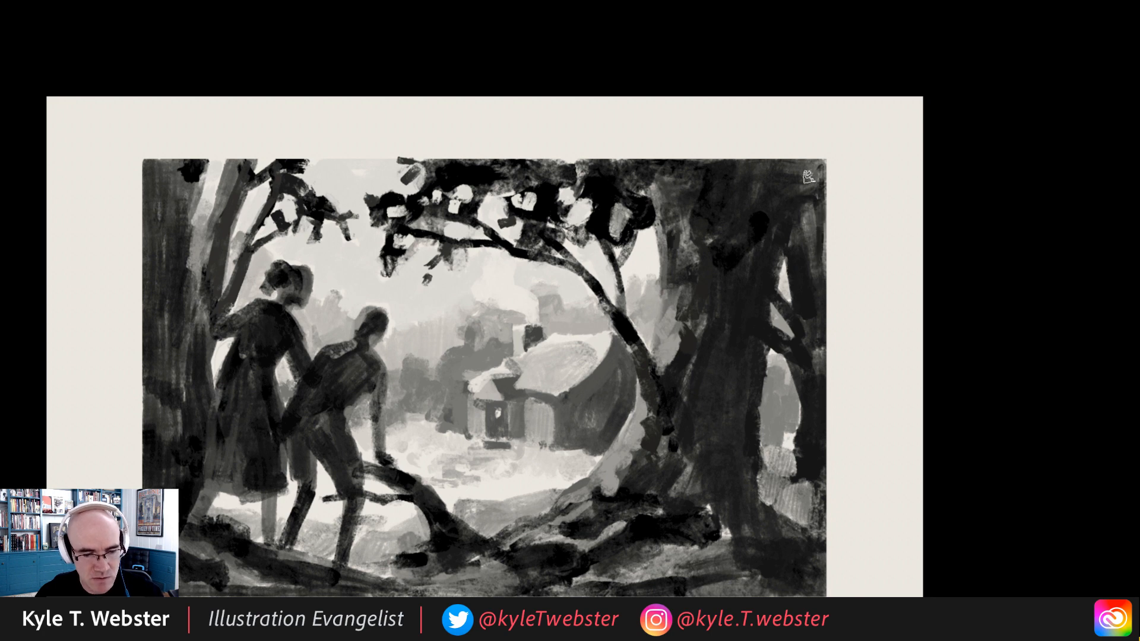
{"action": "scroll", "coordinate": [421, 377], "scroll_direction": "down", "scroll_amount": 2}
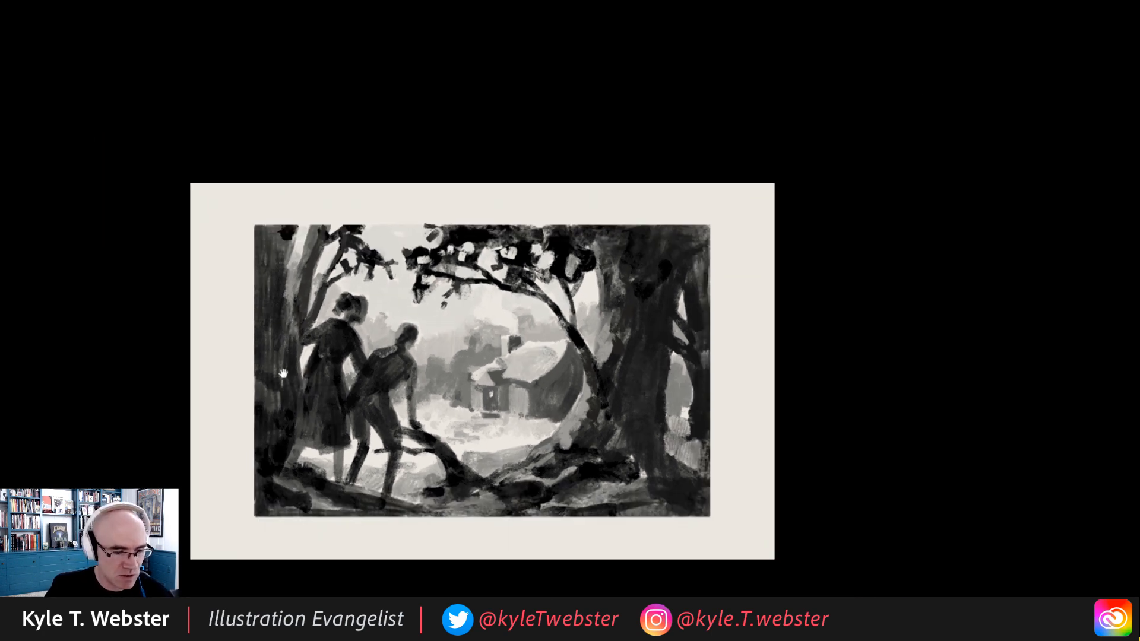
{"action": "scroll", "coordinate": [653, 428], "scroll_direction": "up", "scroll_amount": 2}
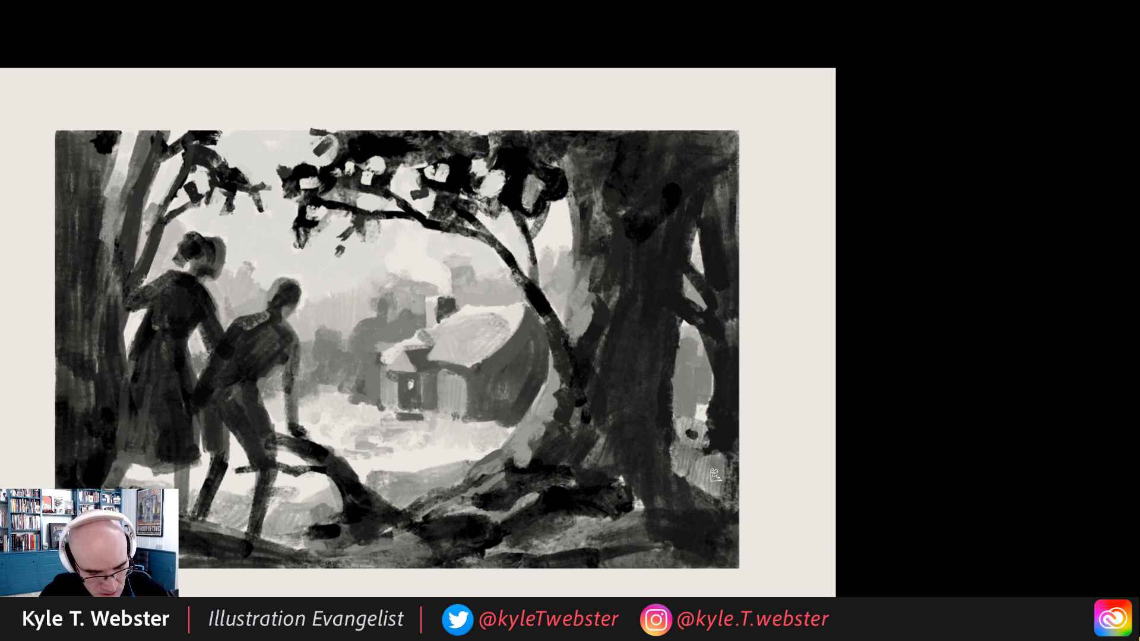
{"action": "mouse_move", "coordinate": [716, 476]}
{"action": "left_mouse_down"}
{"action": "mouse_move", "coordinate": [706, 475]}
{"action": "mouse_move", "coordinate": [719, 475]}
{"action": "left_mouse_up"}
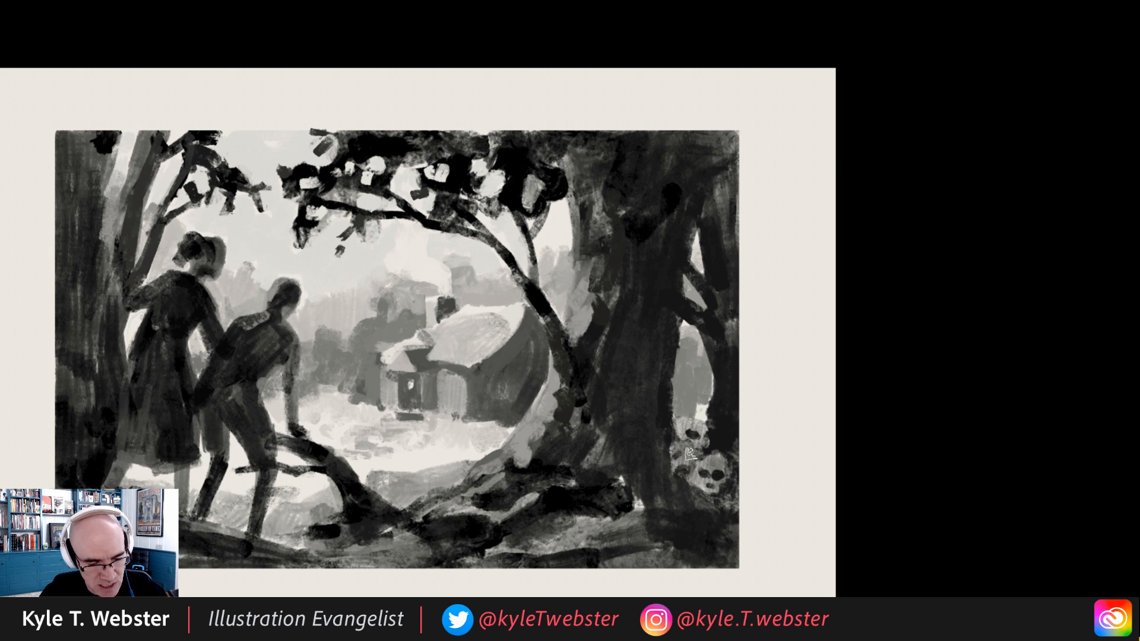
{"action": "left_click", "coordinate": [543, 444], "text": "ctrl+alt"}
{"action": "left_click_drag", "start_coordinate": [411, 456], "coordinate": [495, 429]}
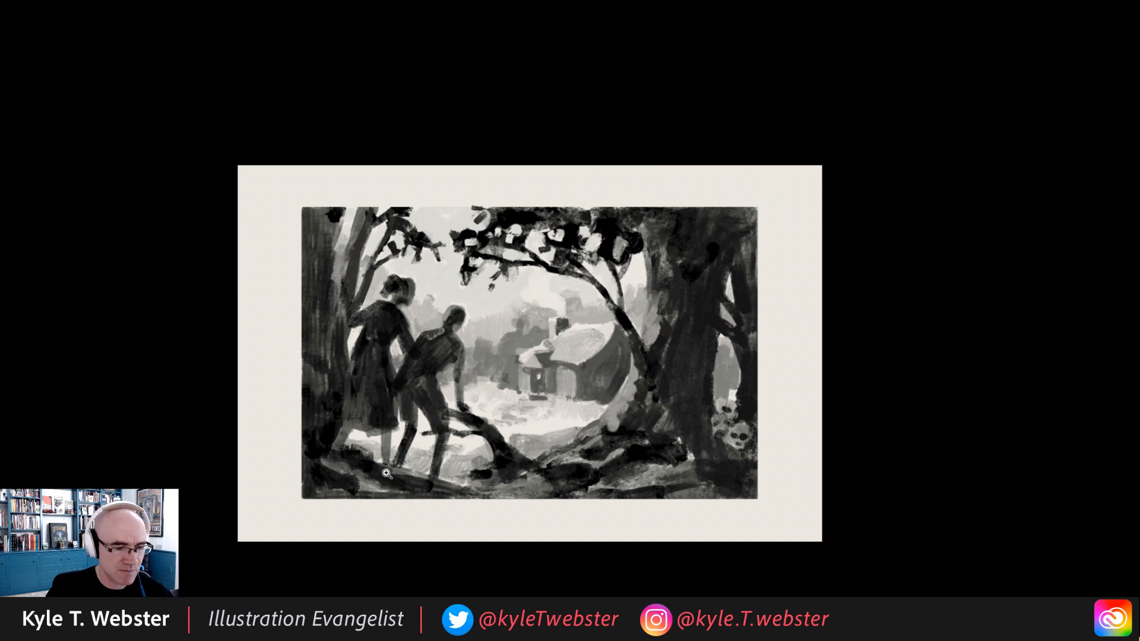
Add dark strokes on the ground at the base of the fallen branch near the figures, using sampled tones.
{"action": "left_click", "coordinate": [386, 473], "text": "ctrl"}
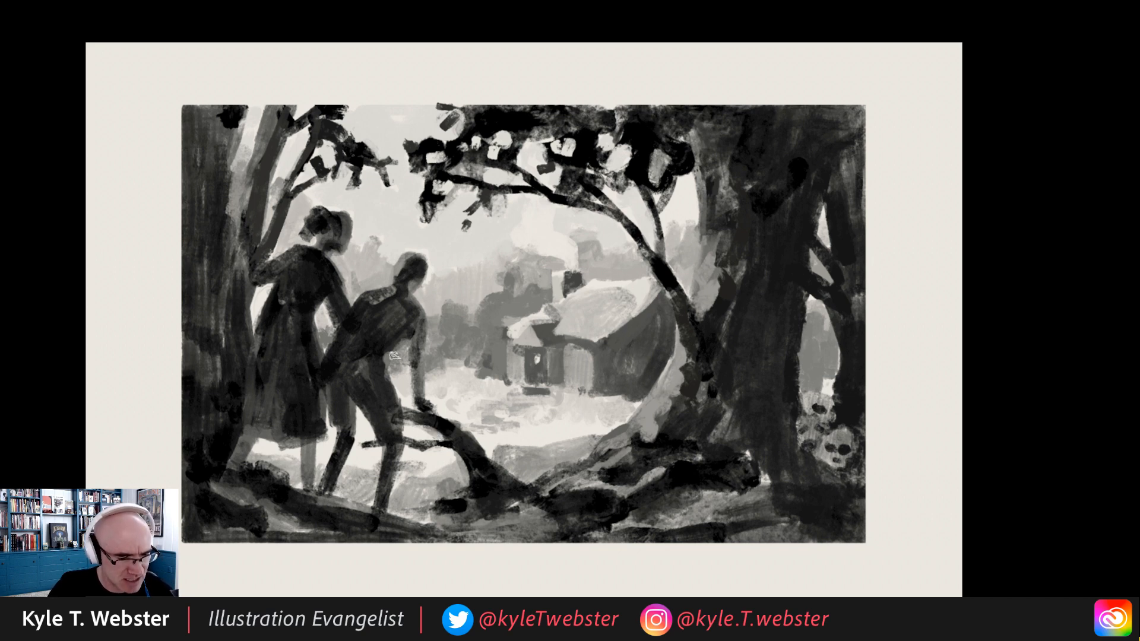
{"action": "left_click", "coordinate": [441, 426], "text": "alt"}
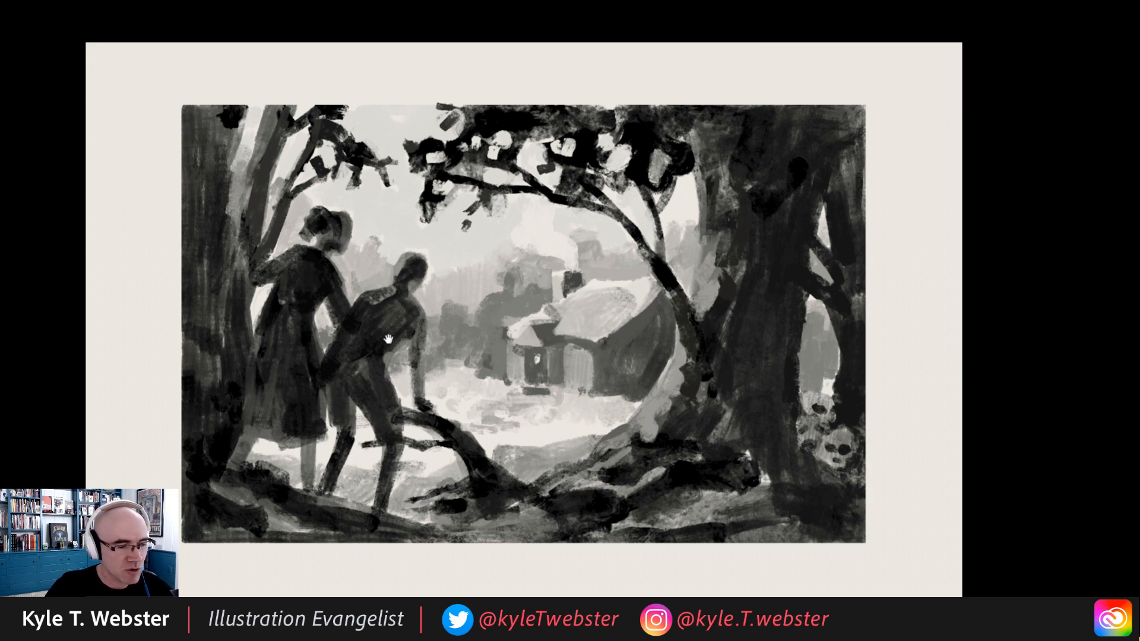
{"action": "left_click", "coordinate": [380, 361], "text": "alt"}
{"action": "left_click_drag", "start_coordinate": [378, 363], "coordinate": [402, 360]}
{"action": "left_click", "coordinate": [399, 369]}
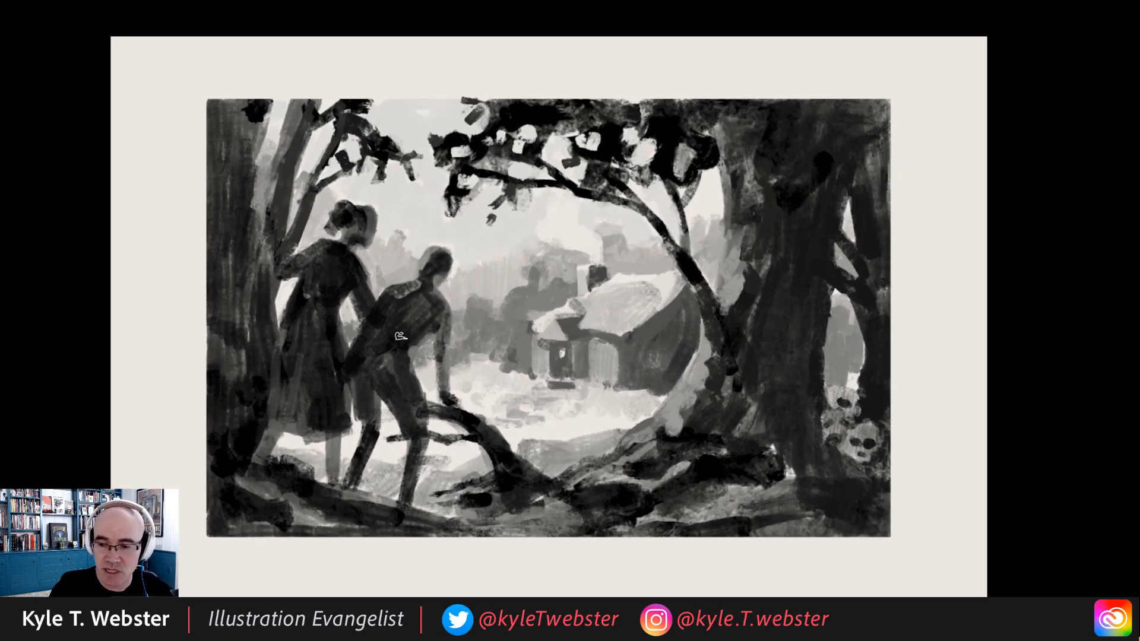
Switch the screen mode from the clean full-screen view to one showing the tools and layers around the painting.
{"action": "key", "text": "f"}
{"action": "key", "text": "f"}
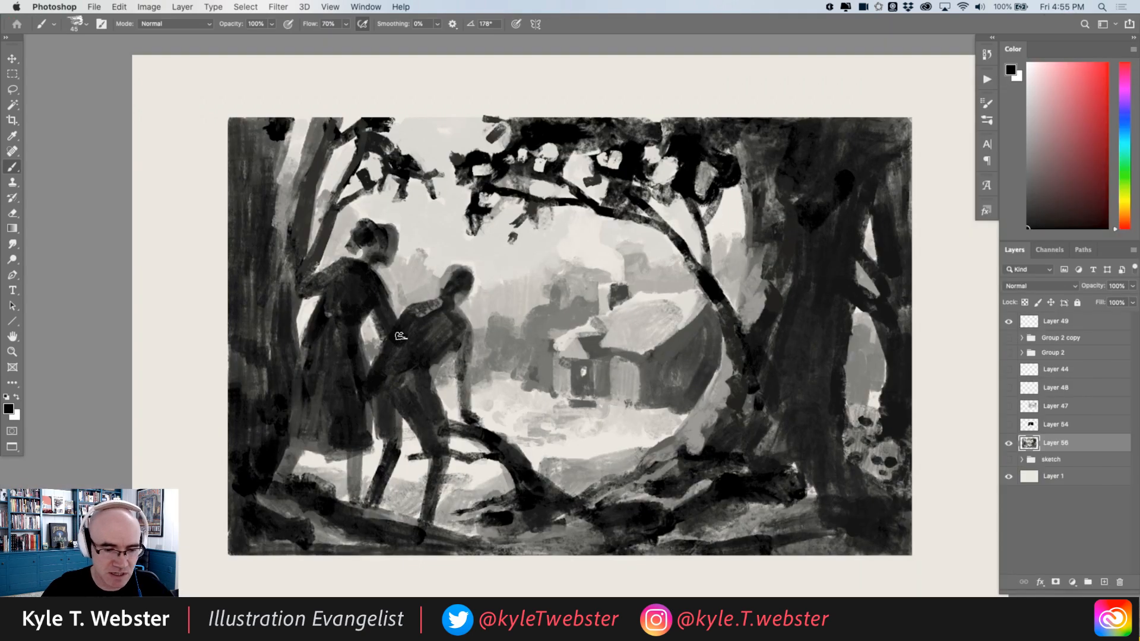
{"action": "left_click_drag", "start_coordinate": [443, 345], "coordinate": [376, 342]}
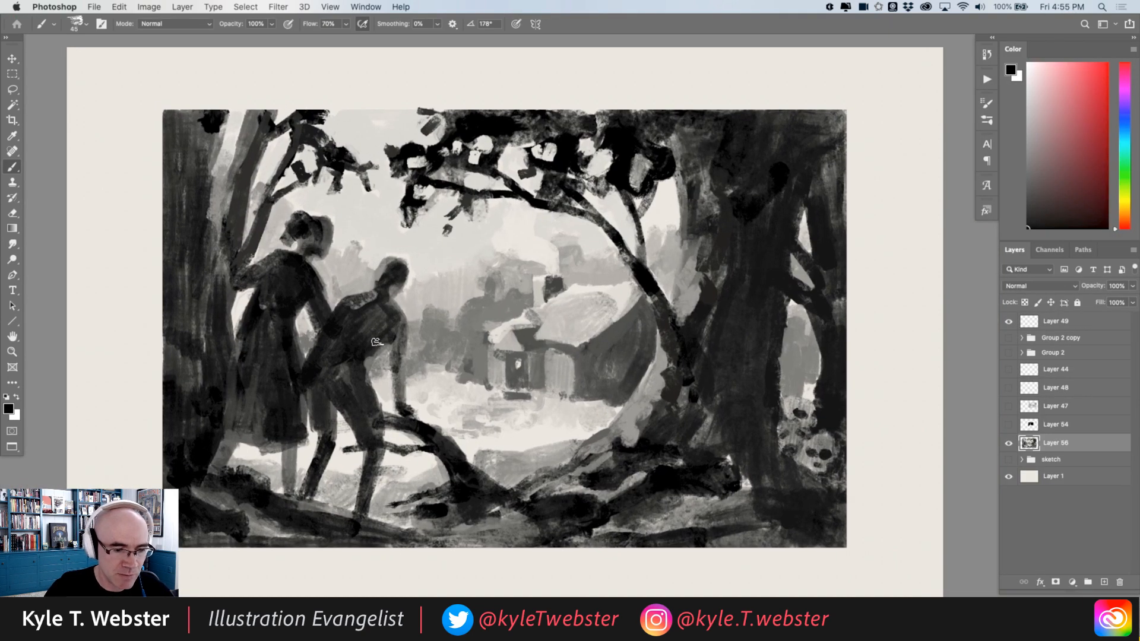